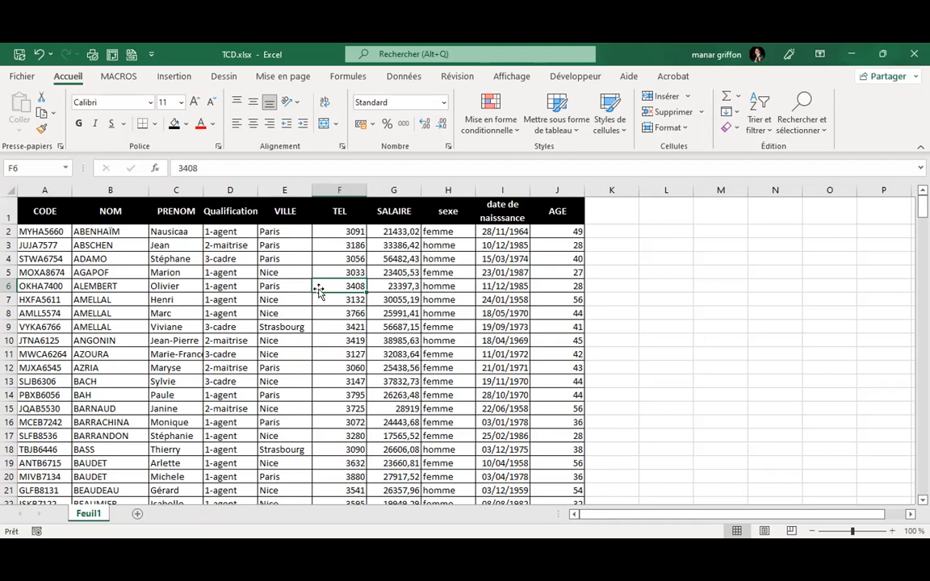
Browse the VILLE column entries, ending on Nice in row 5.
left_click(277, 310)
scroll(277, 311, "down", 6)
scroll(277, 309, "down", 20)
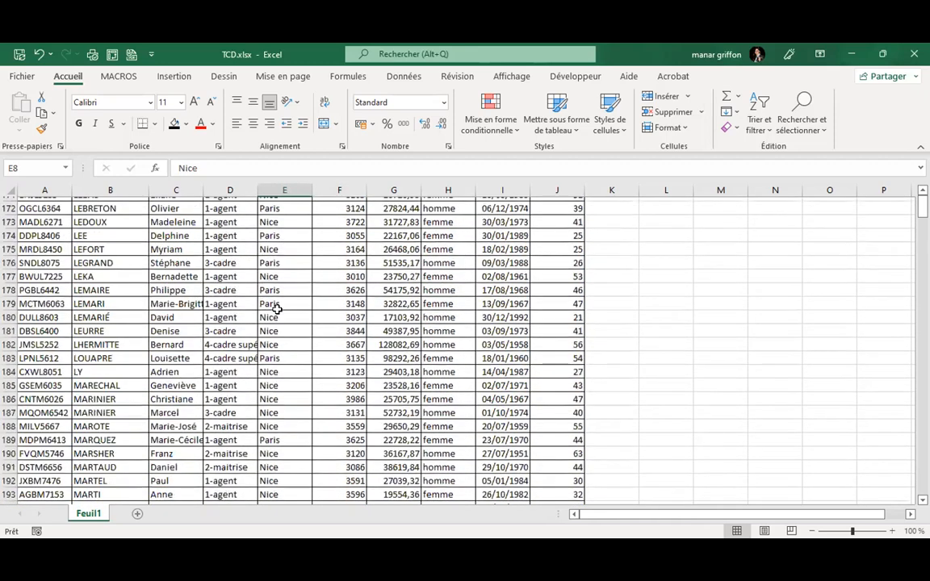
scroll(277, 309, "down", 20)
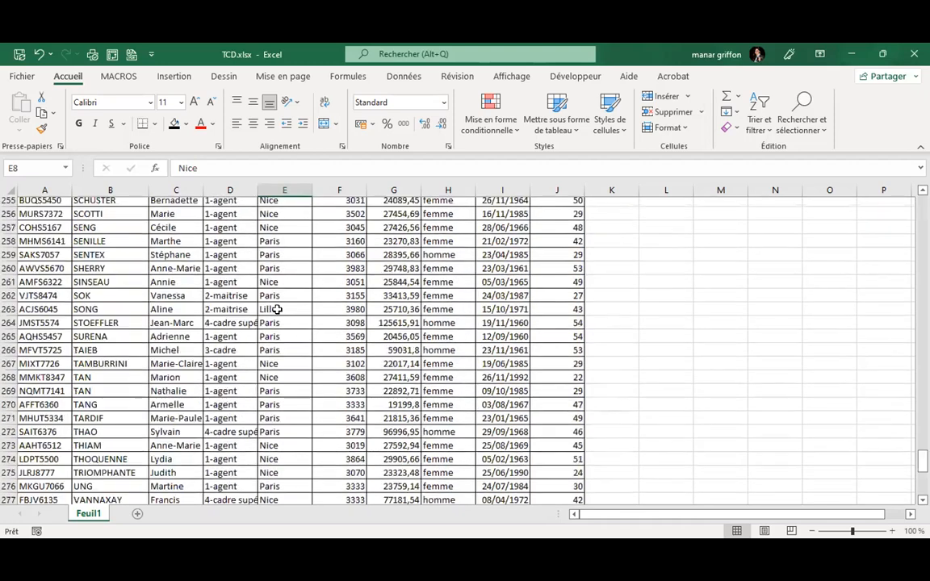
scroll(272, 297, "up", 20)
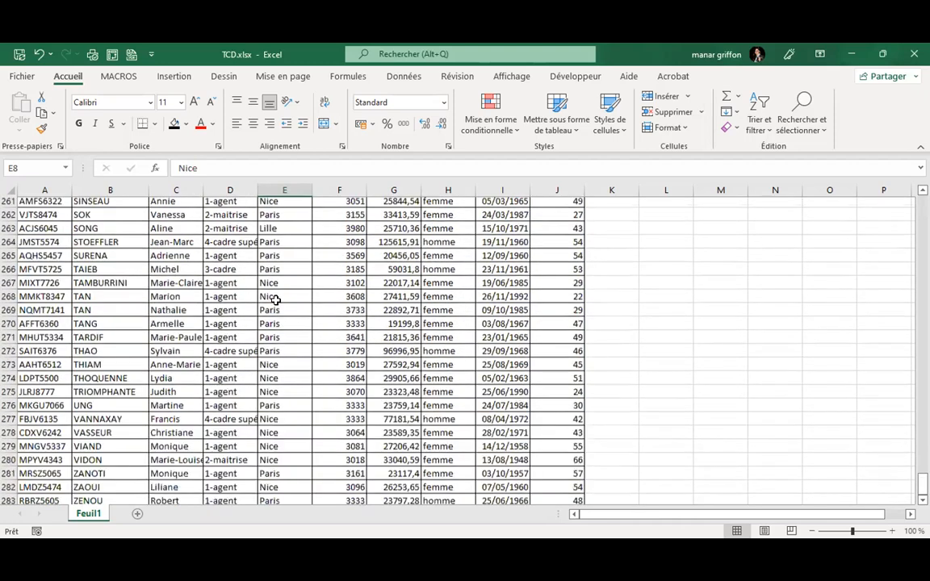
scroll(275, 300, "up", 20)
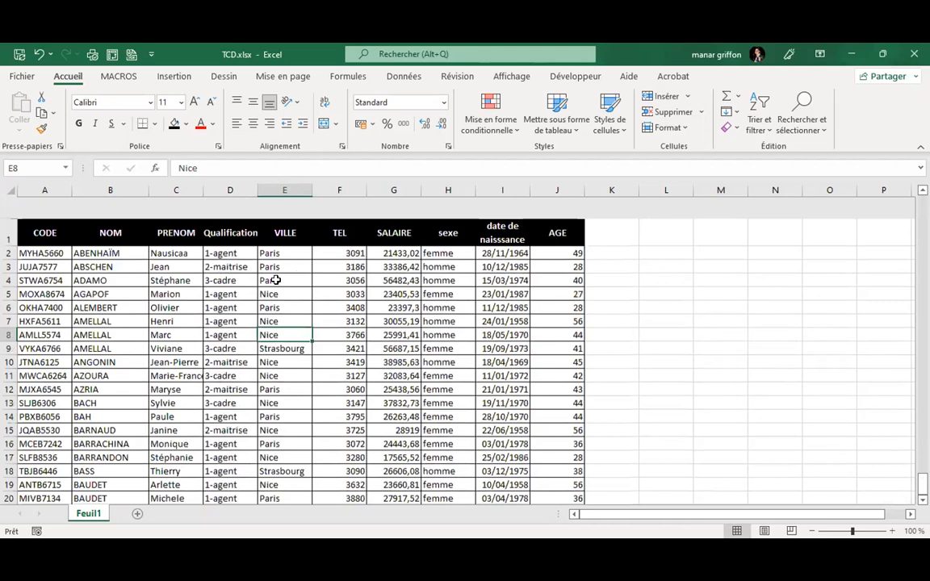
left_click(275, 273)
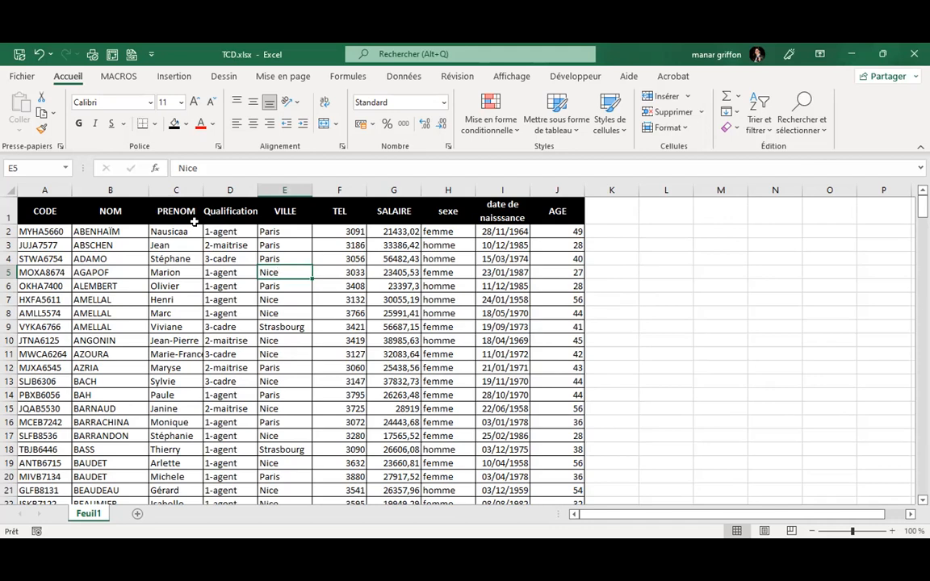
Check the data's extent by jumping from the CODE header to the last employee row.
left_click(236, 286)
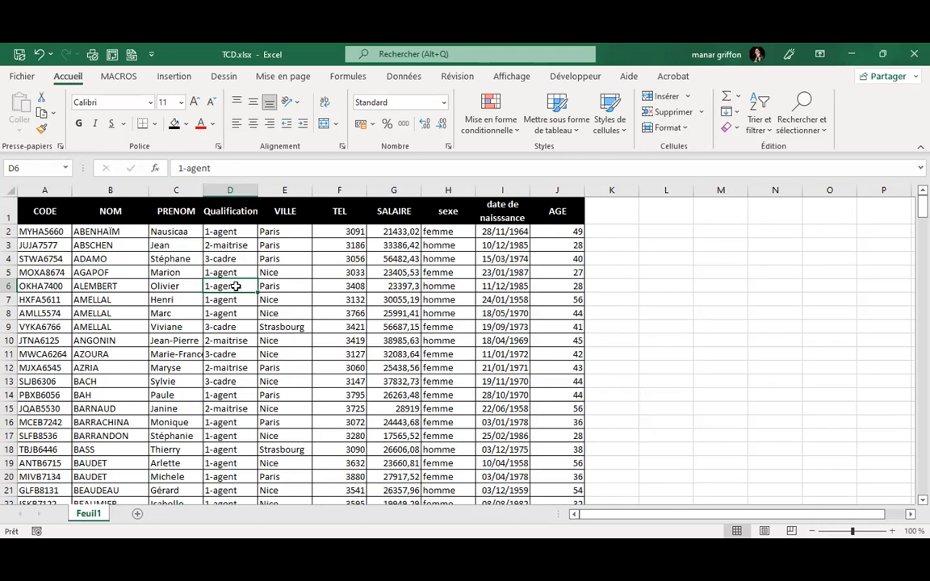
left_click(39, 208)
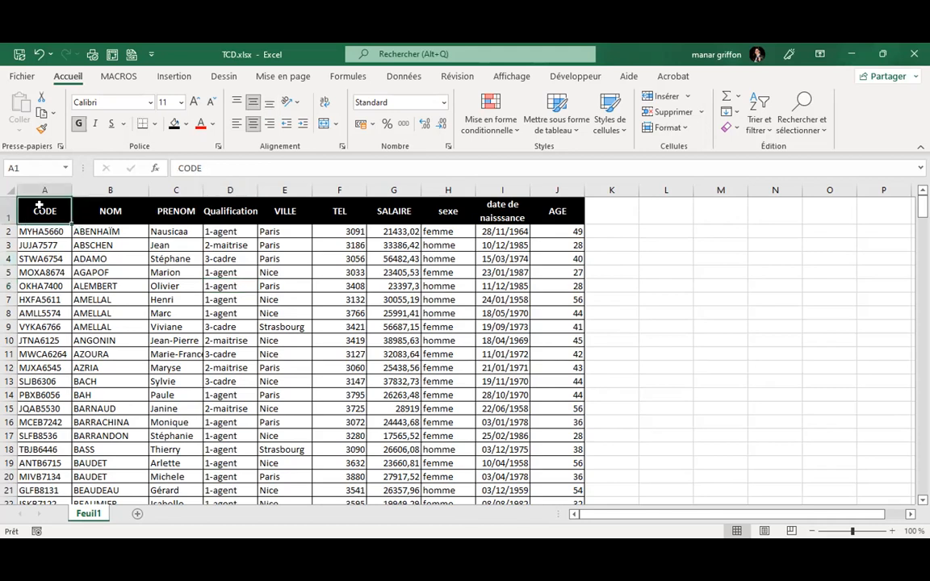
key("ctrl+Down")
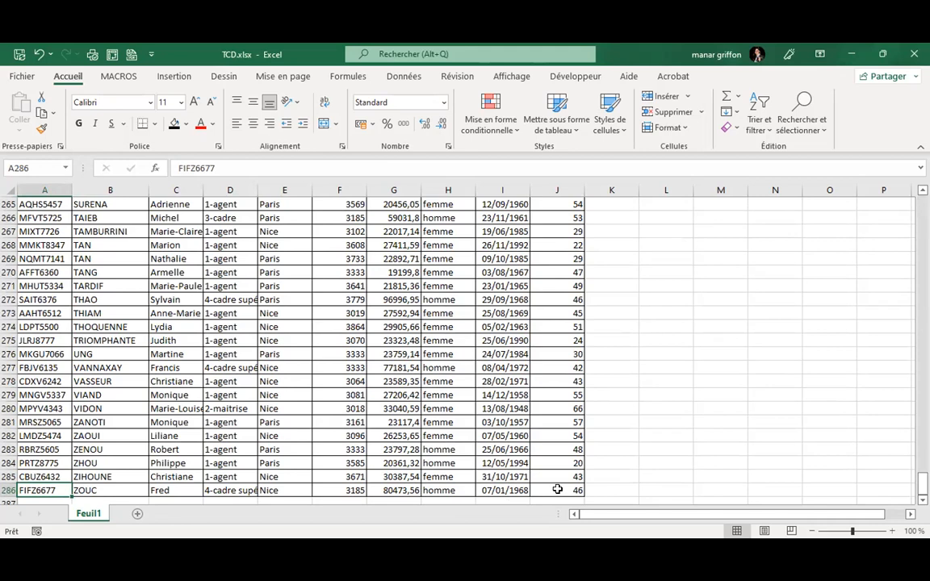
left_click(222, 271)
scroll(222, 271, "up", 20)
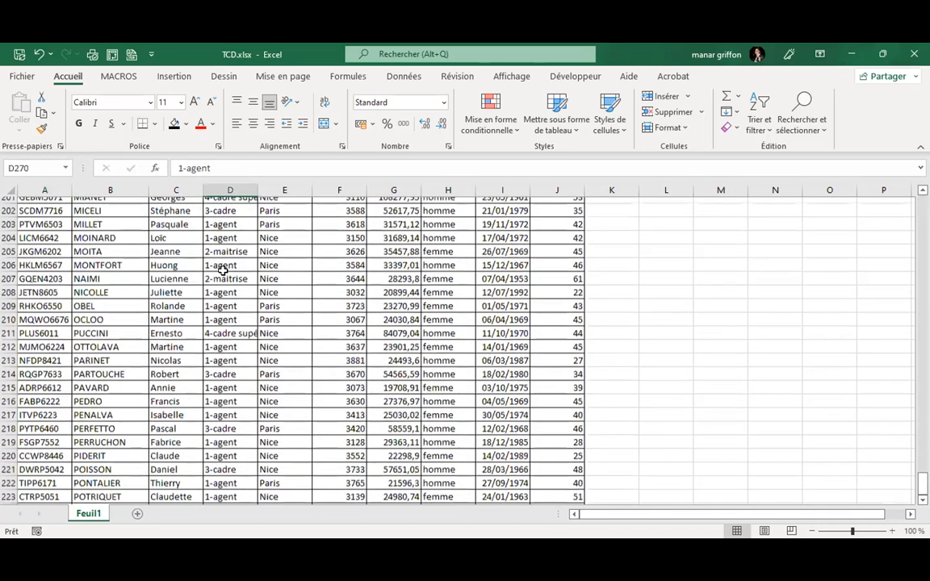
scroll(226, 275, "up", 20)
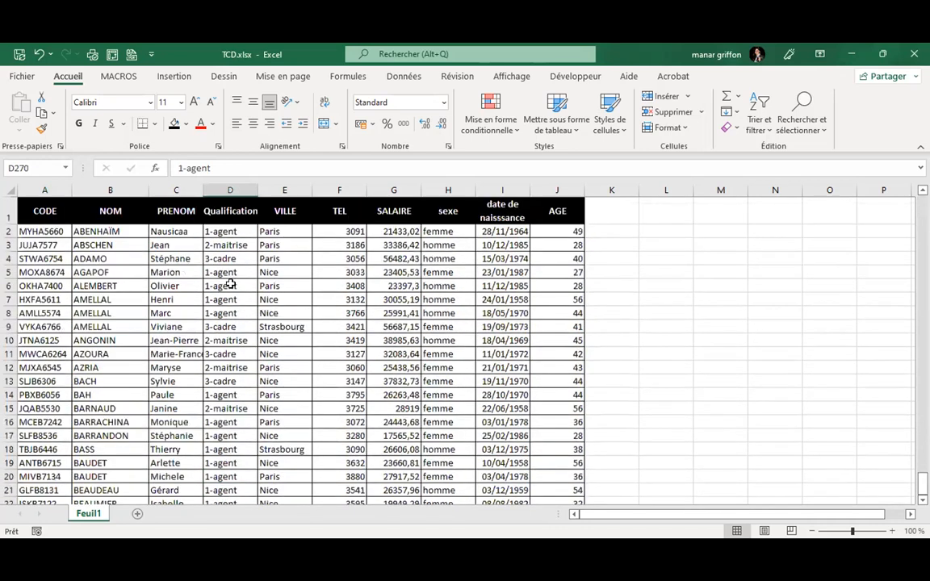
left_click(231, 284)
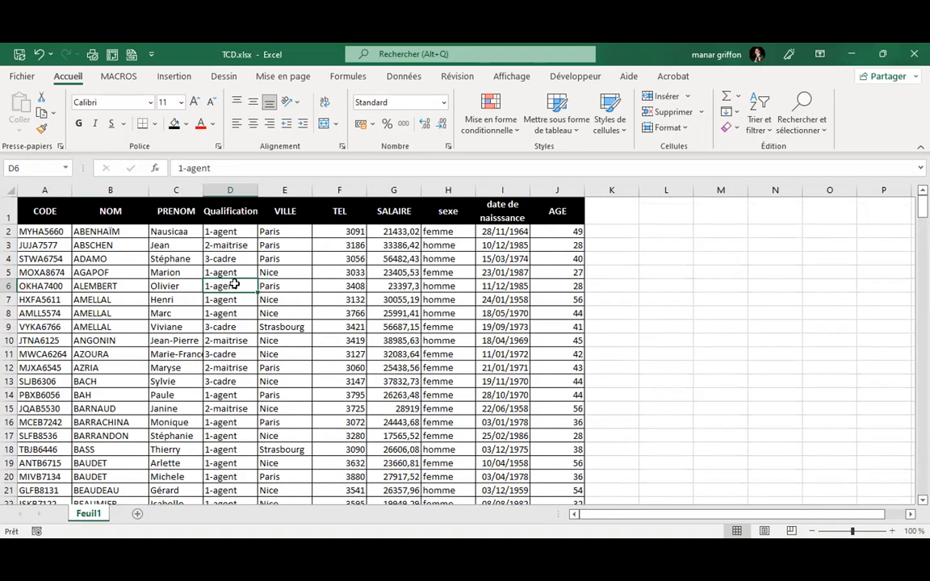
left_click(279, 272)
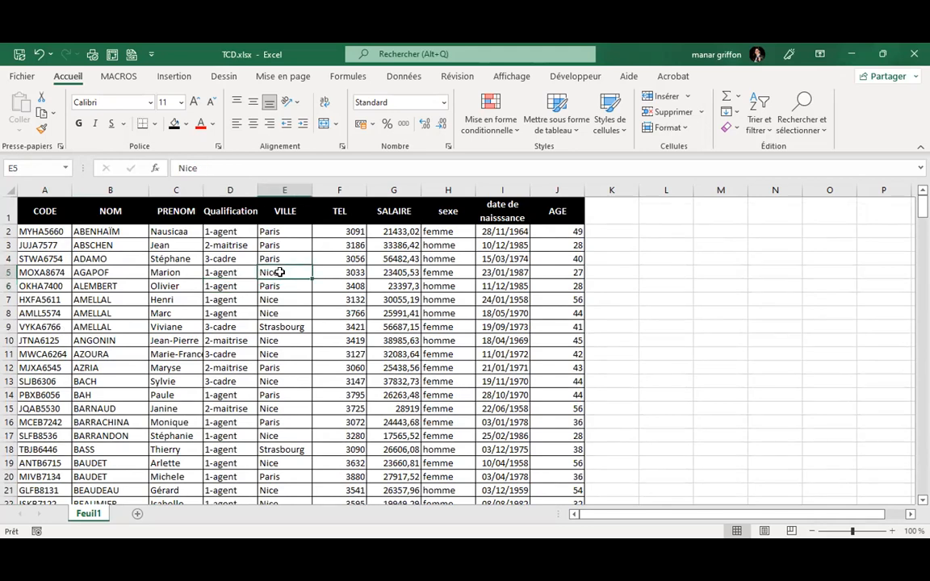
Insert a pivot table from Feuil1!$A$1:$J$286 on a new worksheet.
left_click(176, 78)
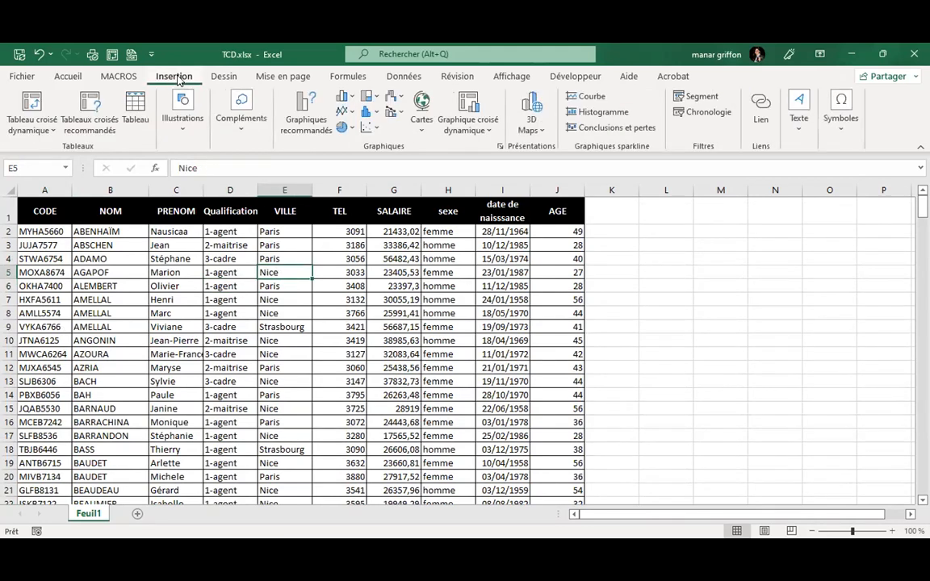
left_click(32, 105)
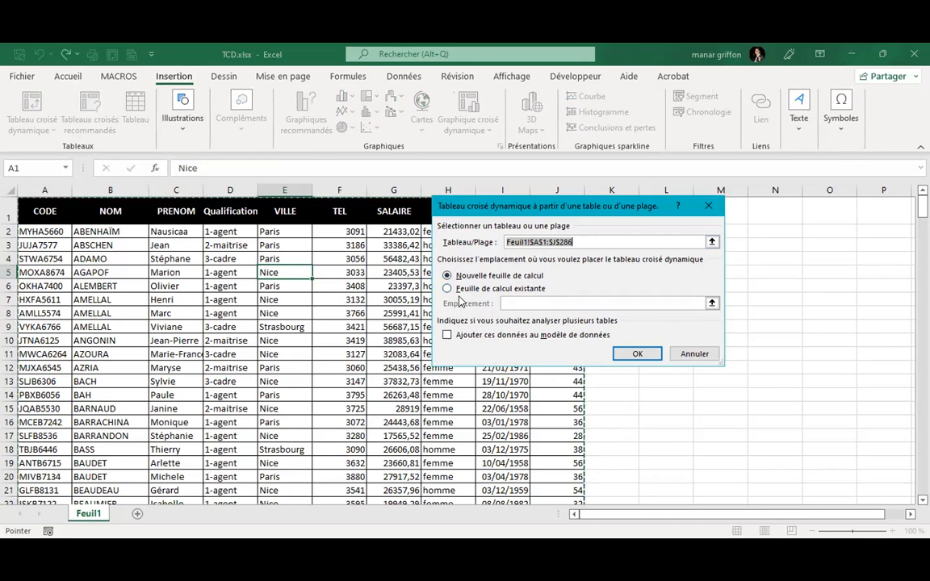
left_click(627, 353)
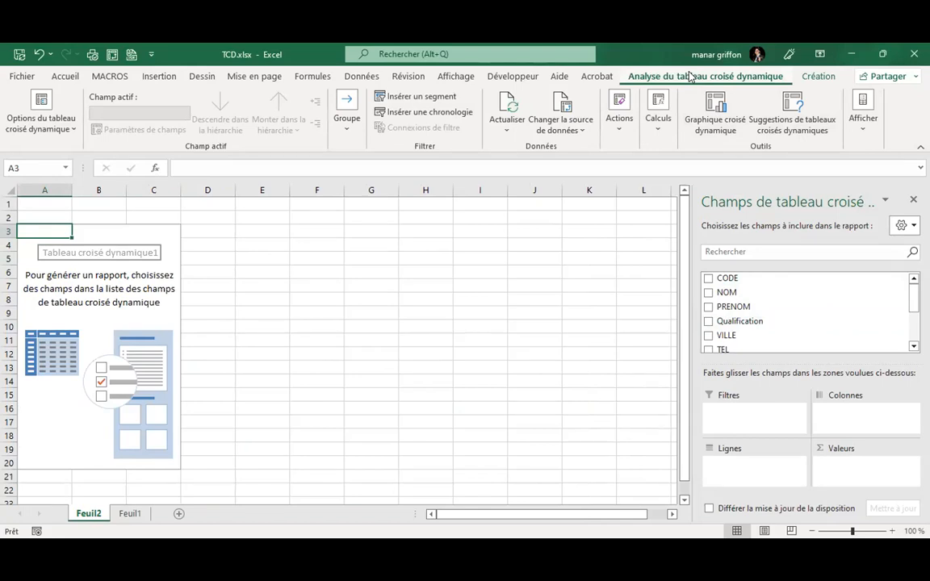
Add SALAIRE to the pivot's Values as Somme de SALAIRE, totalling 10354862,61.
left_click(812, 76)
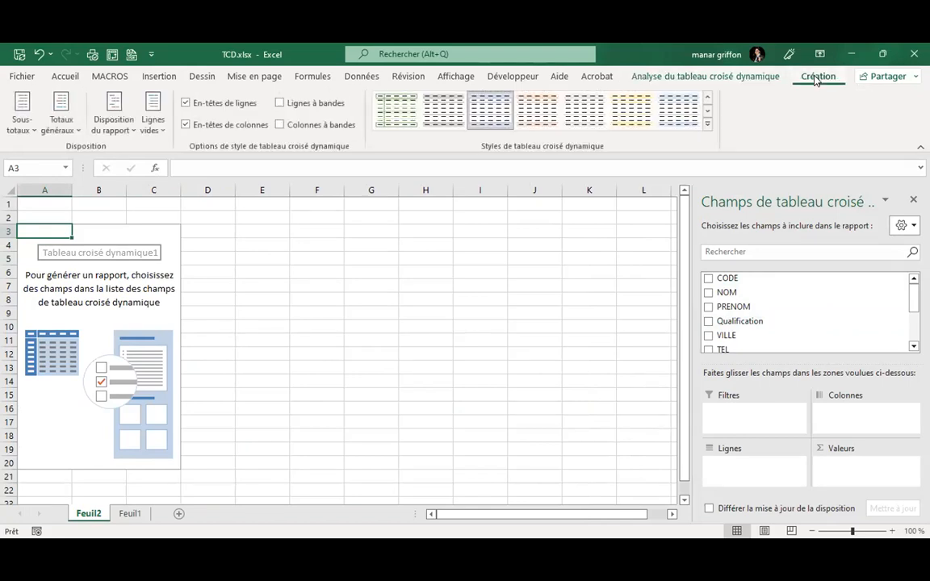
left_click(757, 77)
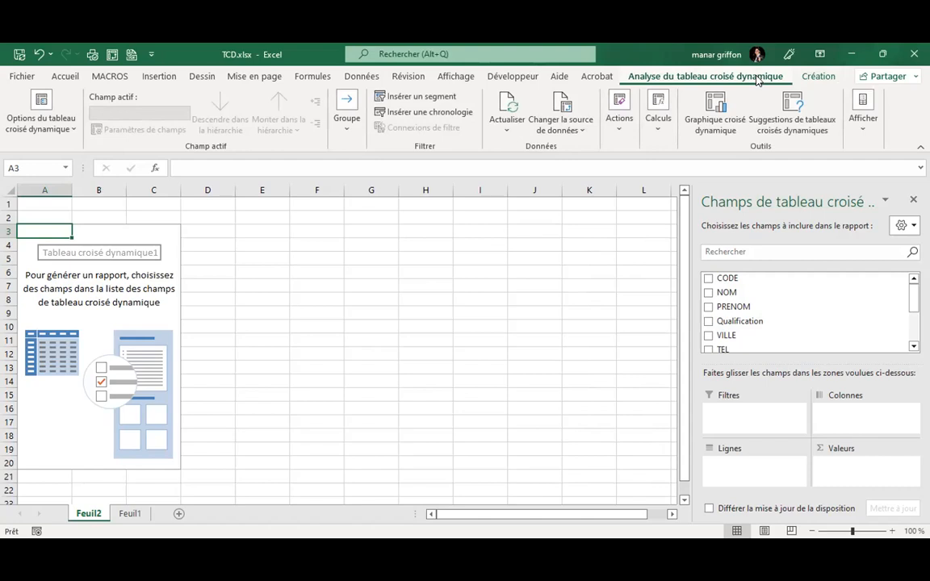
scroll(789, 322, "down", 3)
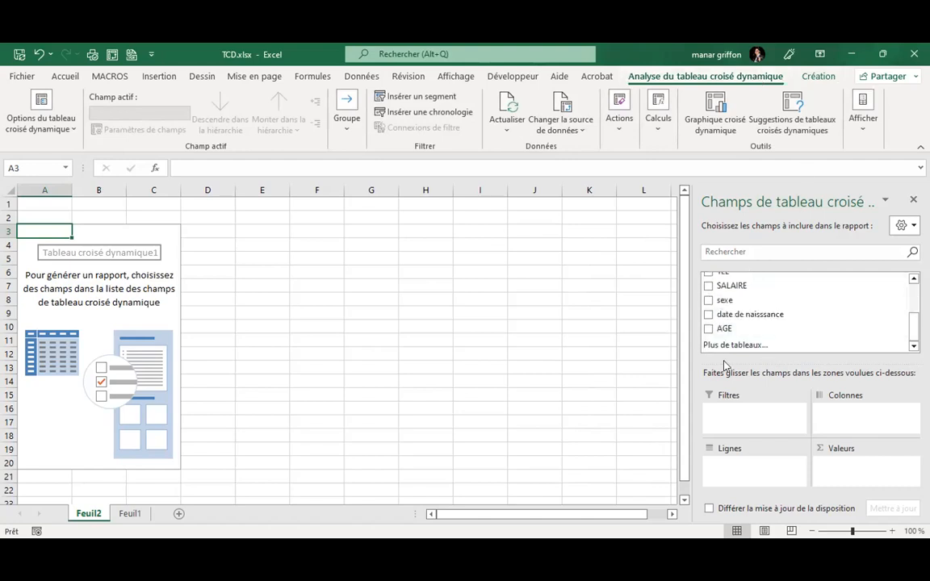
left_click(708, 287)
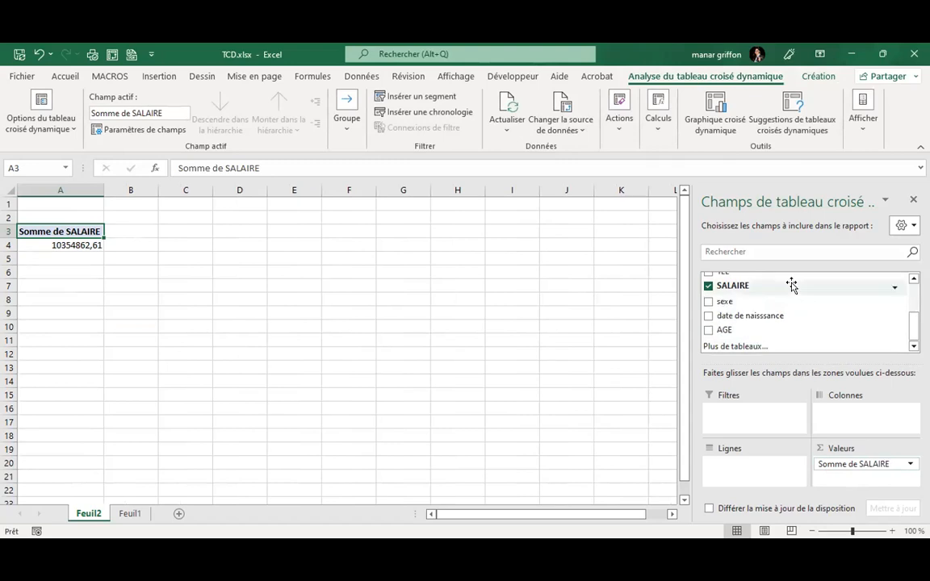
Put Qualification in the pivot rows, splitting the total from 1-agent (4469067,25) to 4-cadre supérieur.
scroll(791, 309, "up", 1)
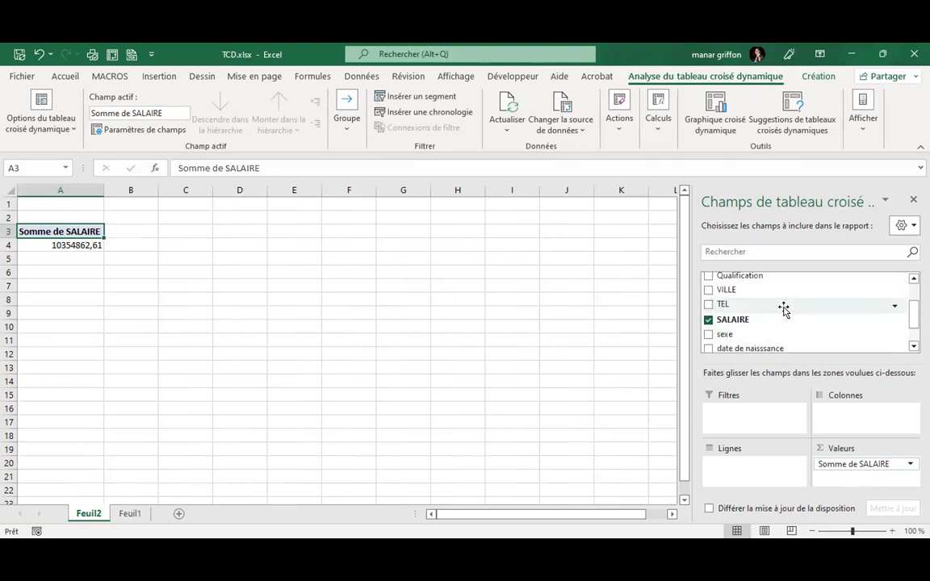
left_click(707, 276)
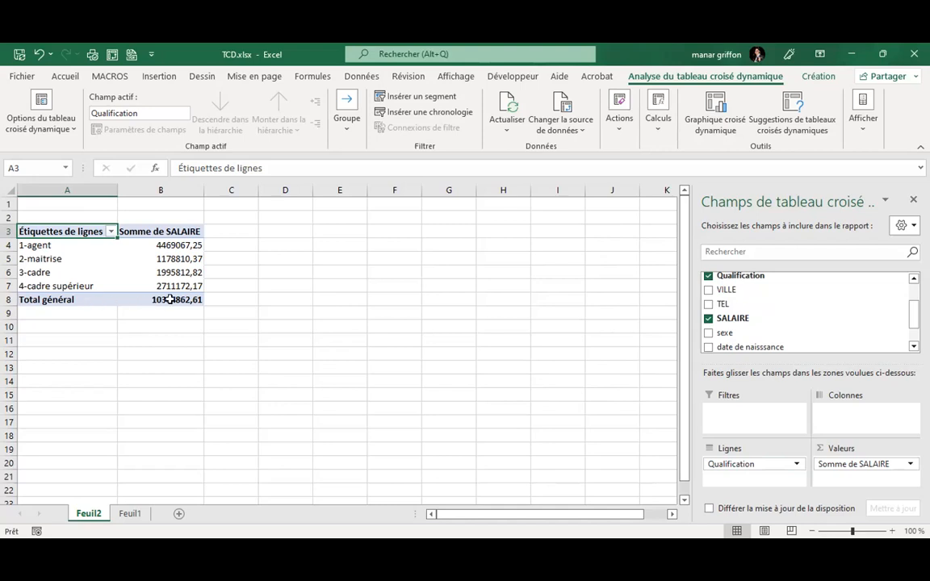
mouse_move(176, 299)
On Feuil1, go to the CODE cell of the first empty row below the employee data.
left_click(127, 515)
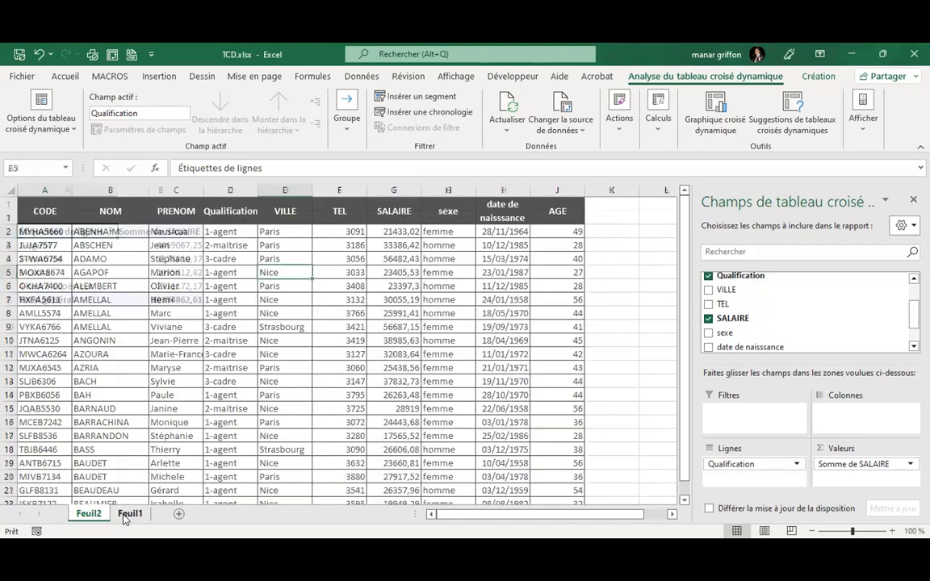
left_click(117, 390)
scroll(117, 391, "down", 20)
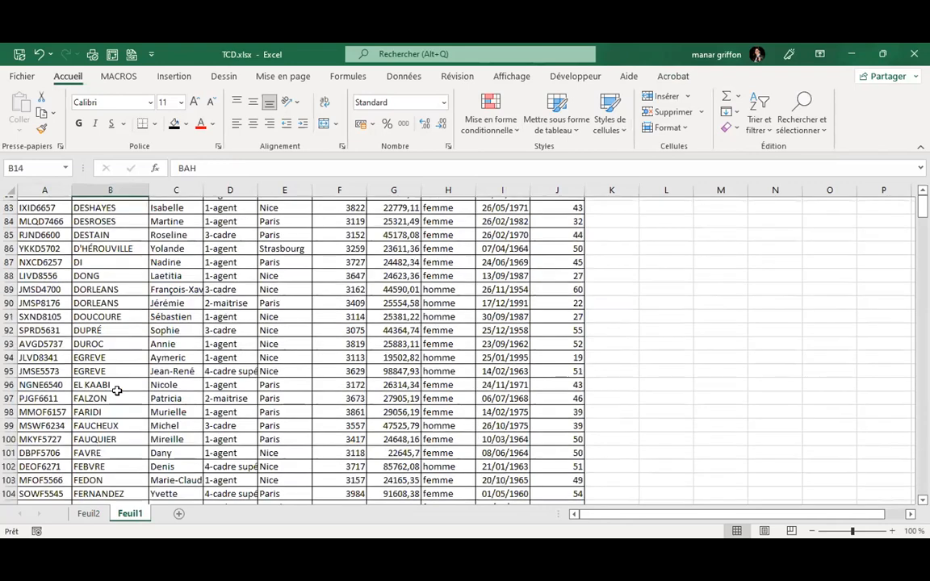
scroll(117, 391, "down", 13)
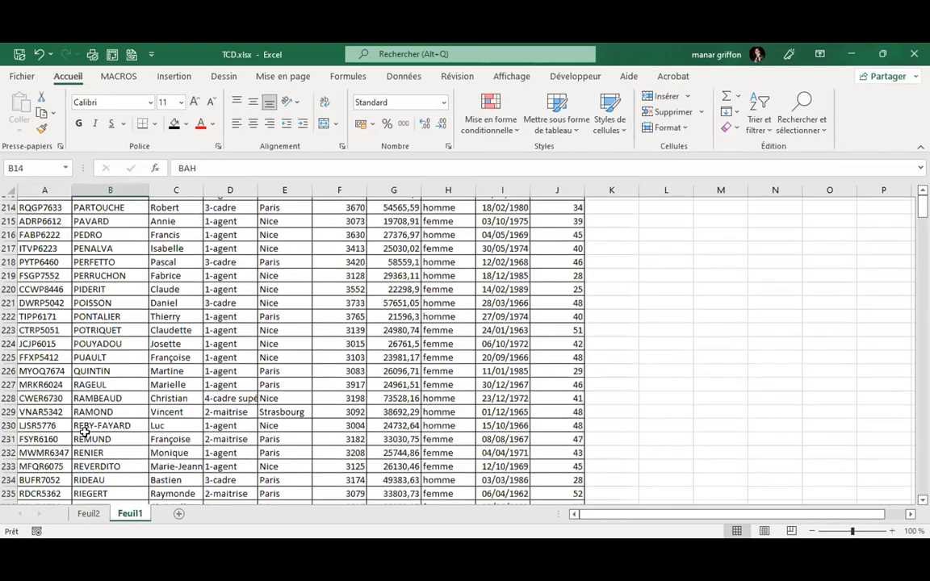
key("ctrl+Down")
key("Down")
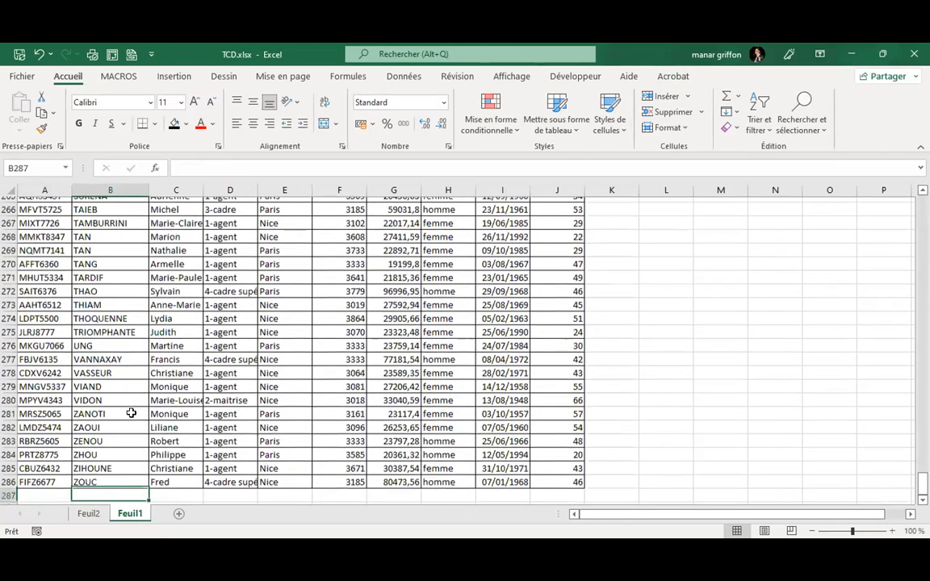
key("Left")
Enter an employee code, last and first name, qualification FORMATION and city ROUEN in row 287.
type("HG654")
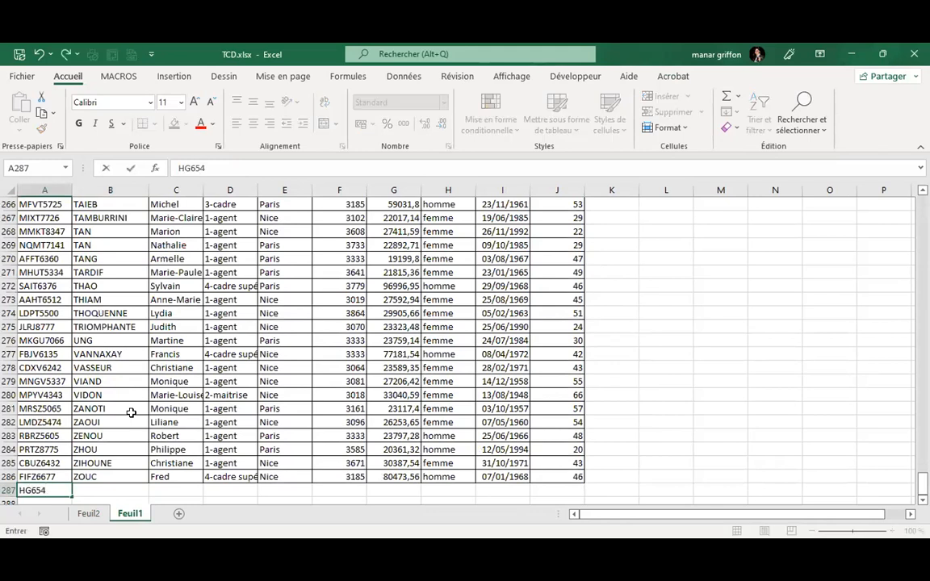
key("Tab")
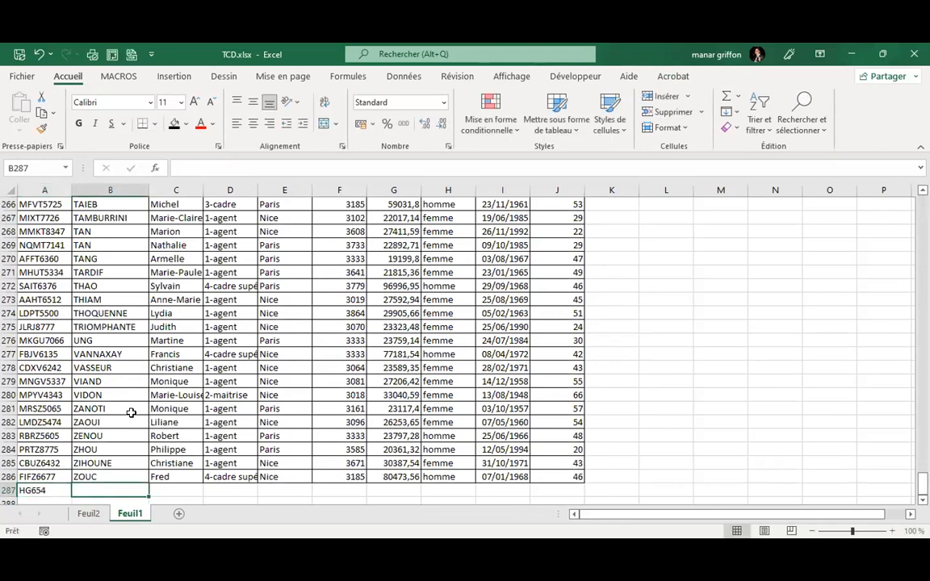
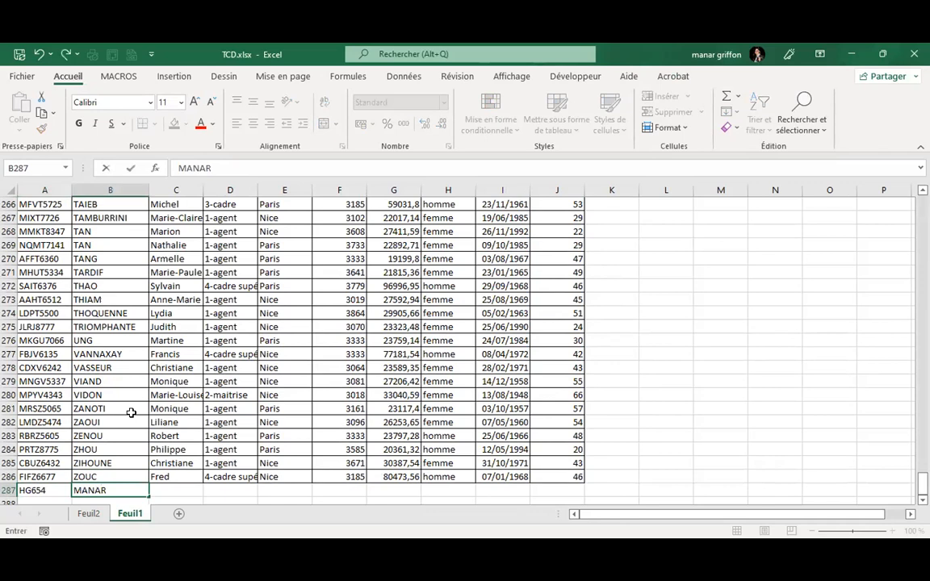
key("Tab")
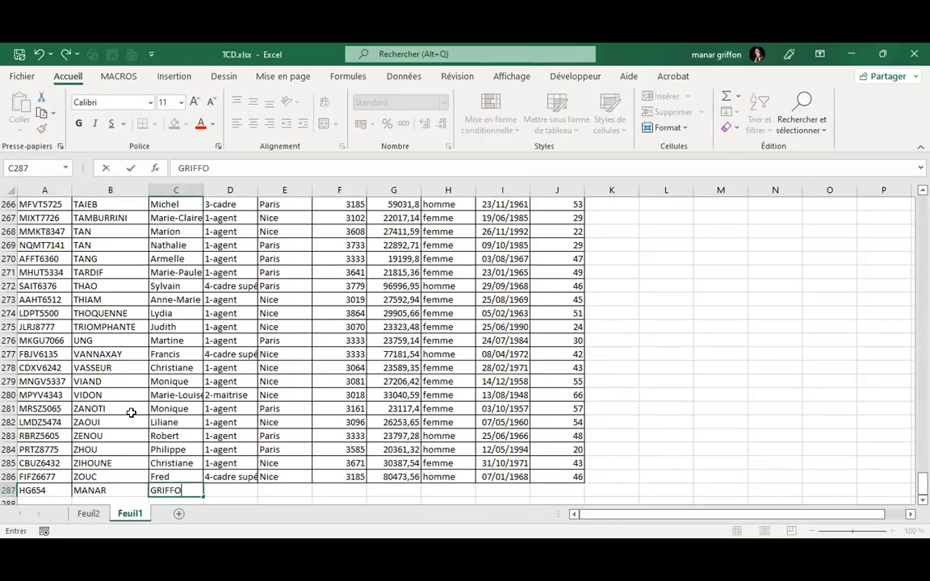
key("Tab")
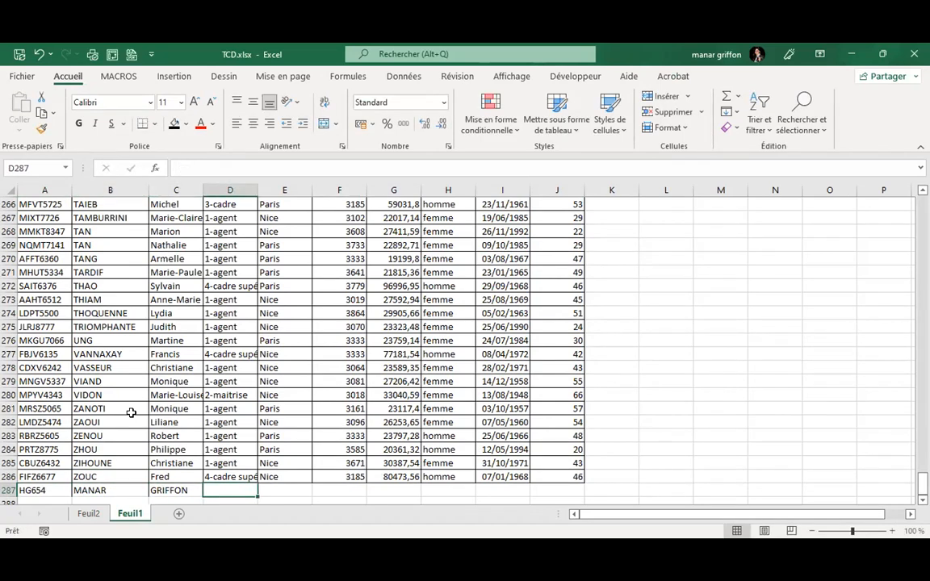
type("FORMATION")
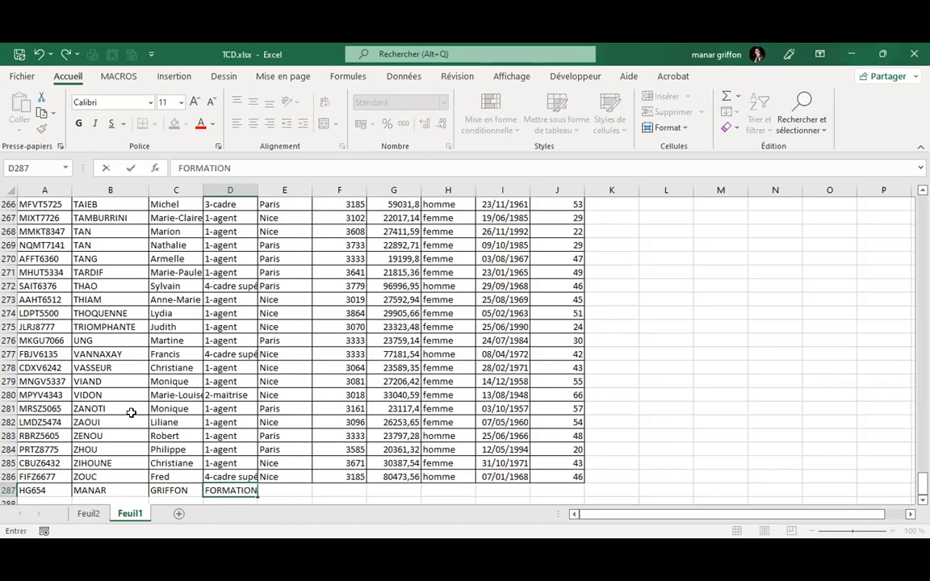
key("Tab")
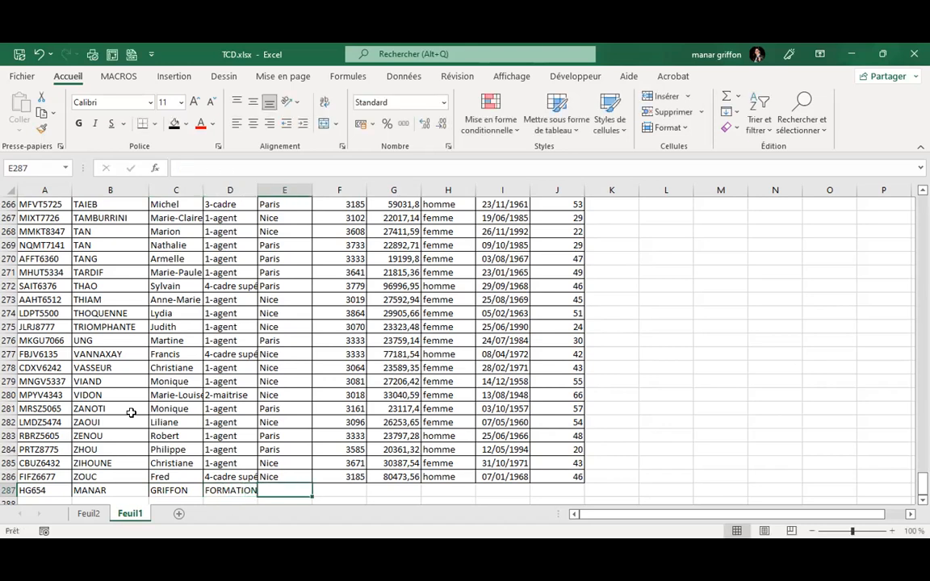
type("ROUEN")
key("Tab")
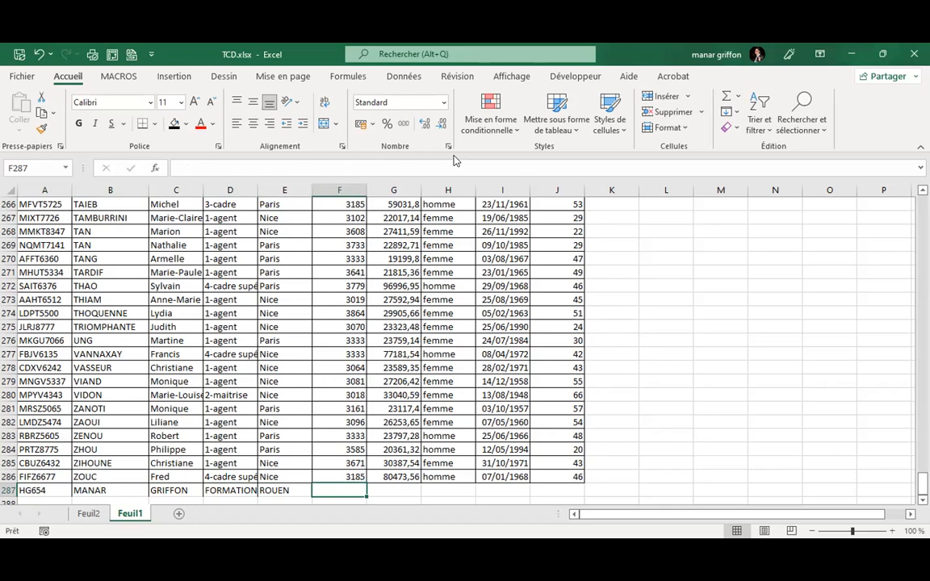
left_click(344, 489)
type("5678")
key("Tab")
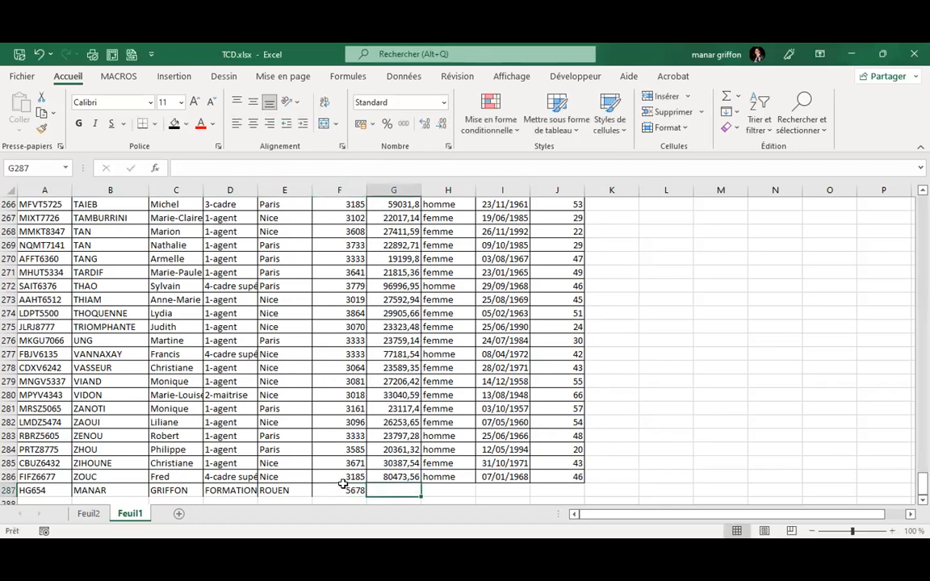
type("876876876876876")
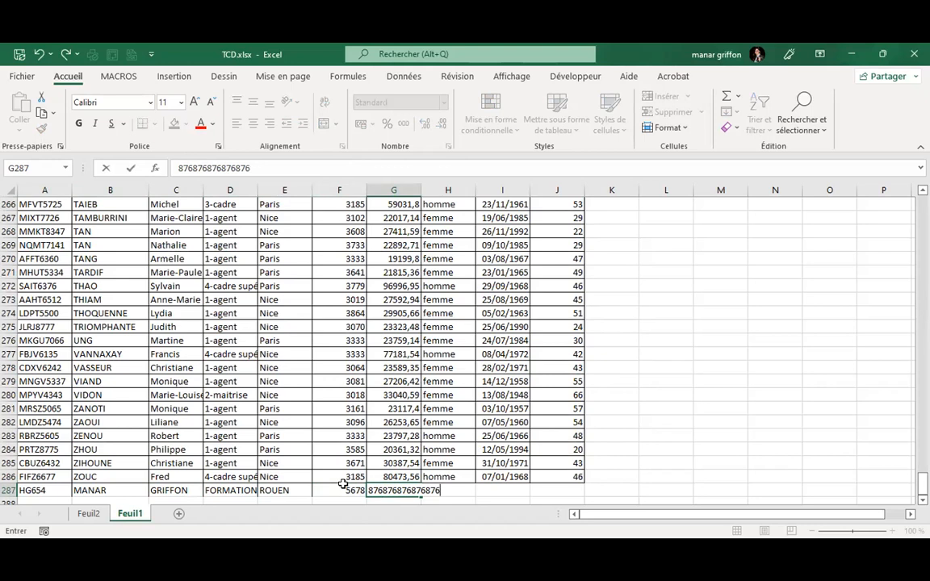
key("Tab")
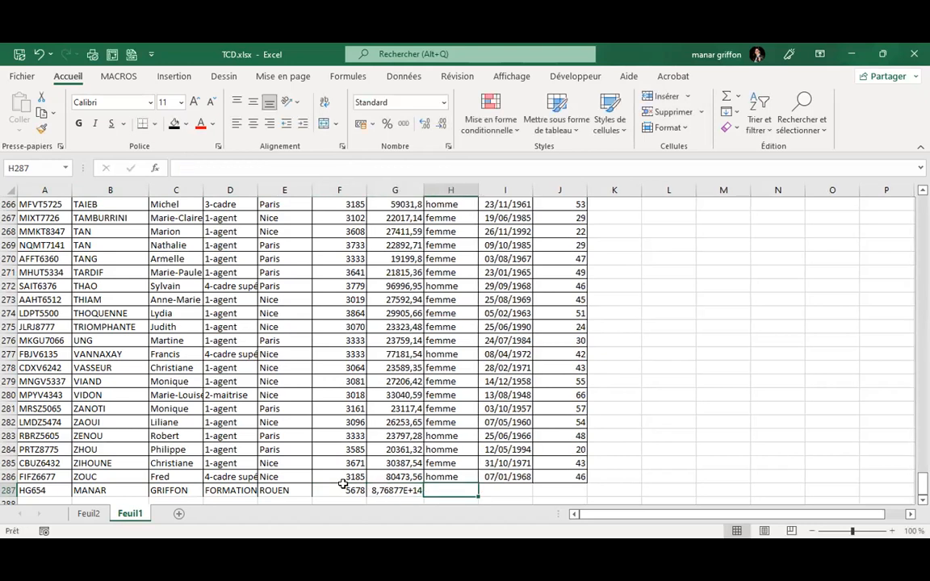
type("FEMME")
key("Tab")
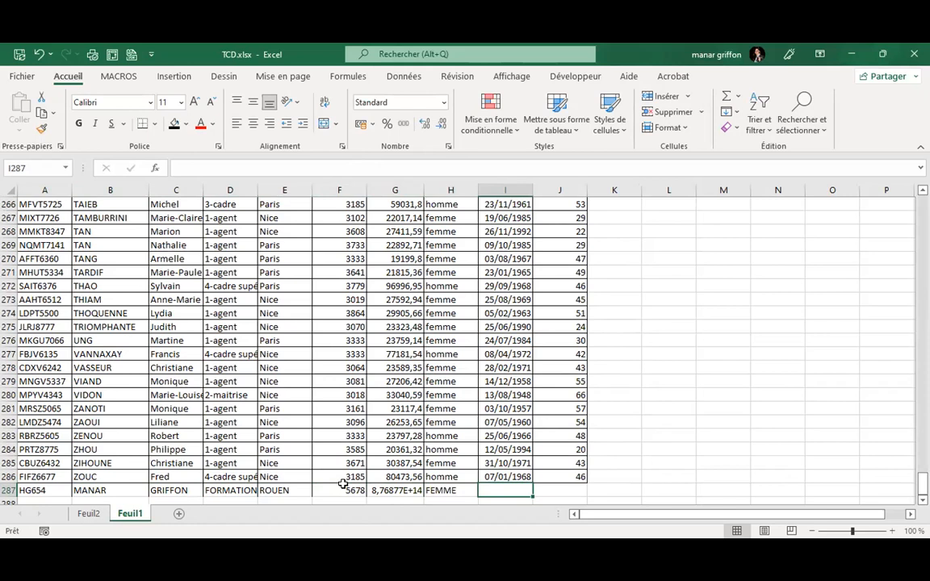
key("ctrl+semicolon")
key("Tab")
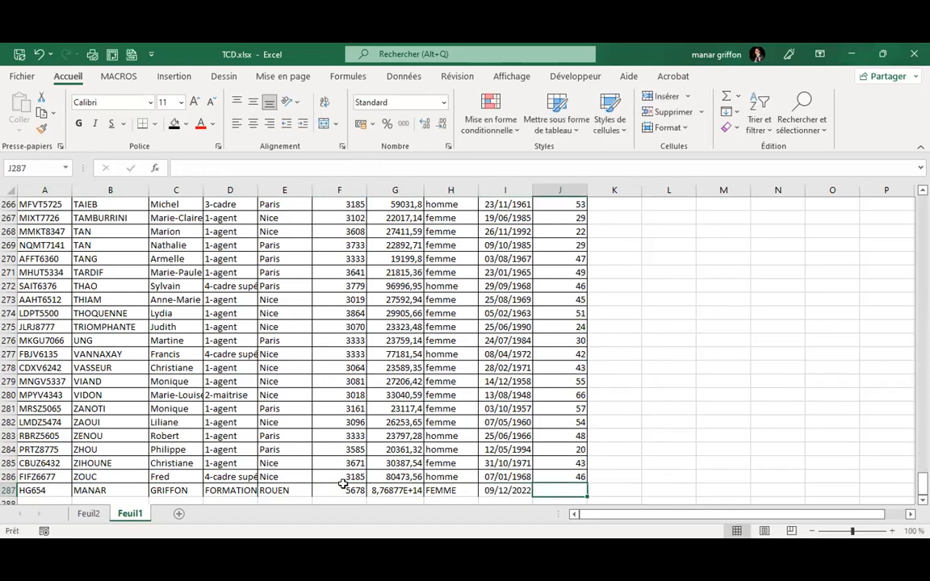
type("1")
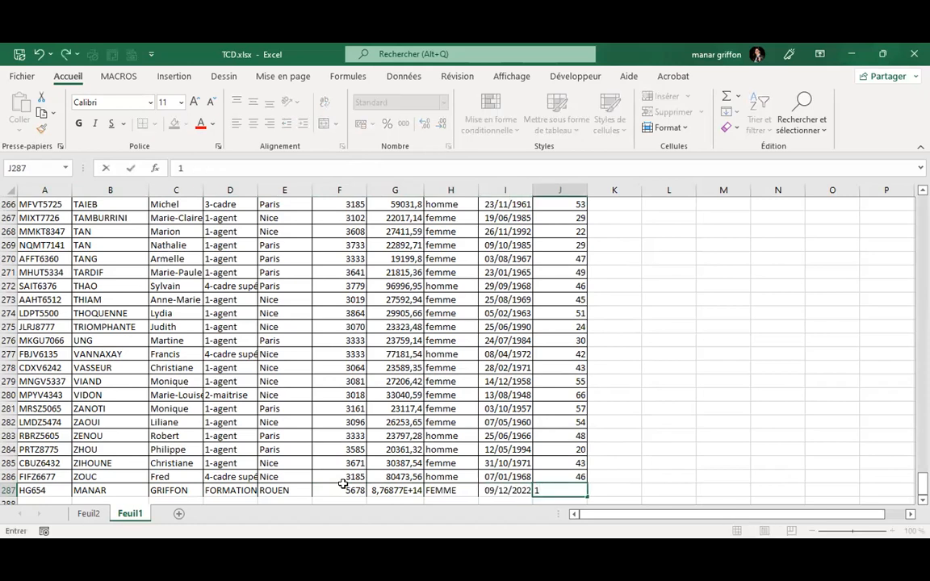
left_click(327, 436)
left_click(88, 514)
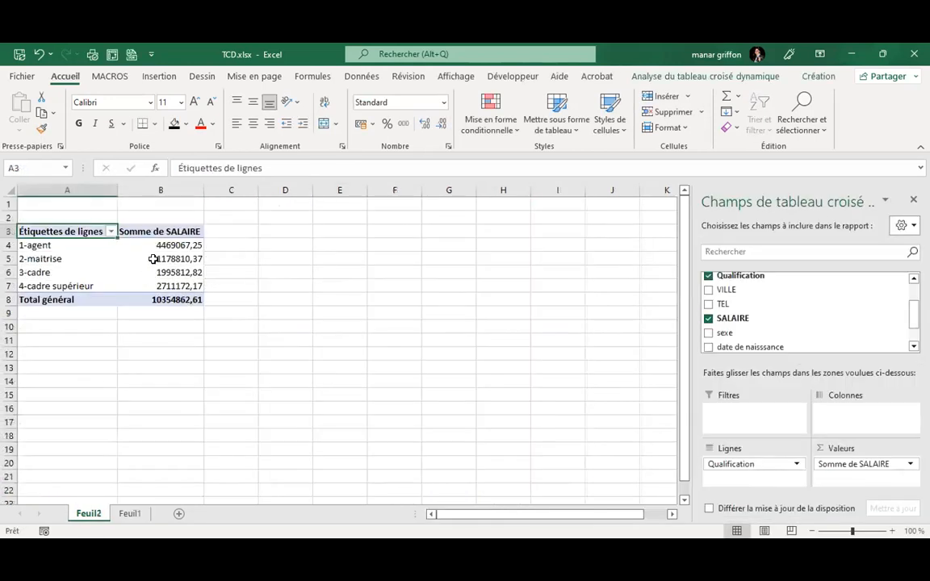
left_click(153, 259)
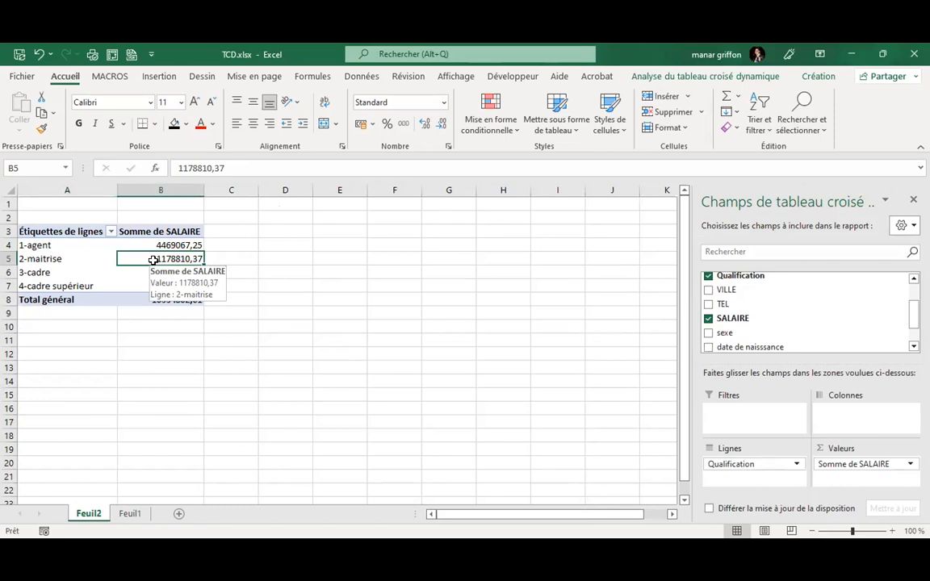
right_click(153, 260)
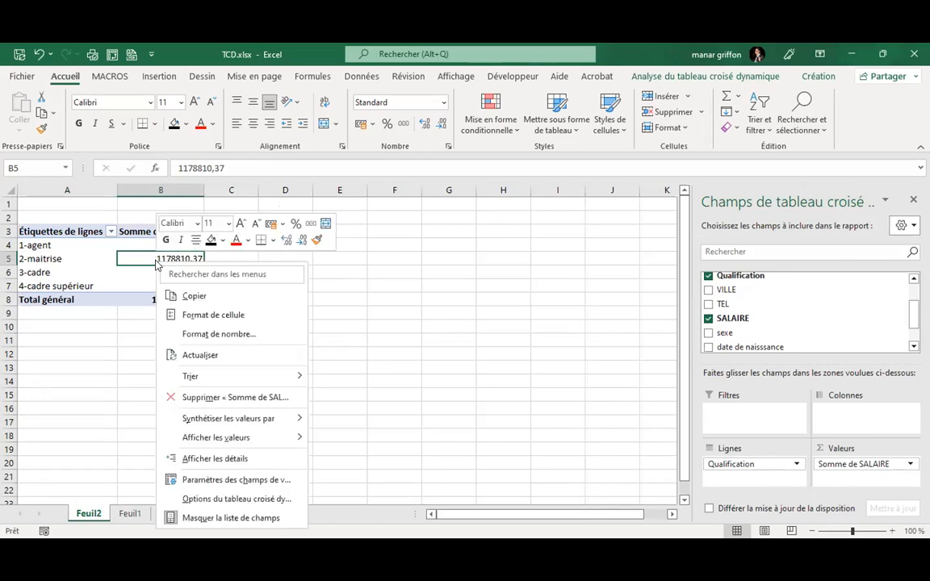
left_click(234, 360)
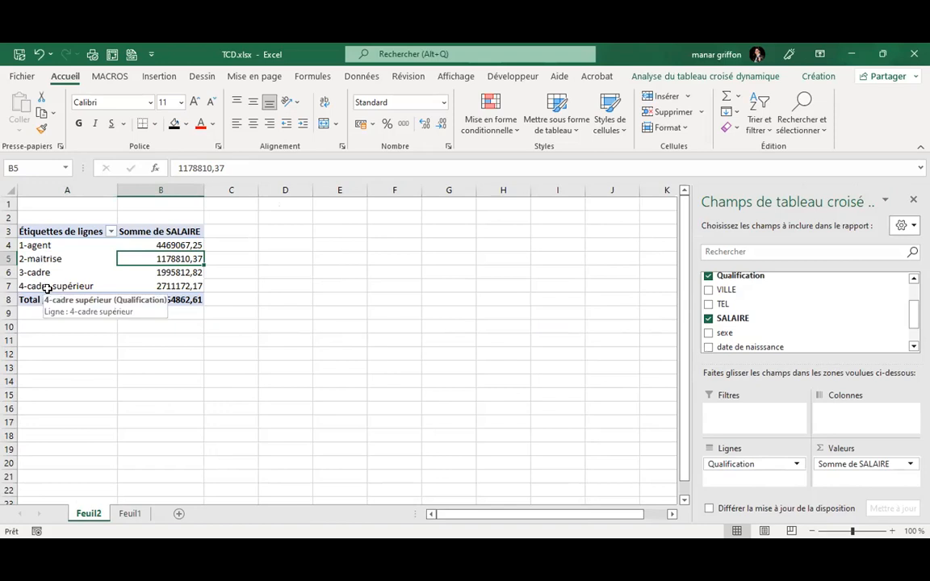
Return to Feuil1 and jump to the top of the employee data with Ctrl+Home.
left_click(133, 514)
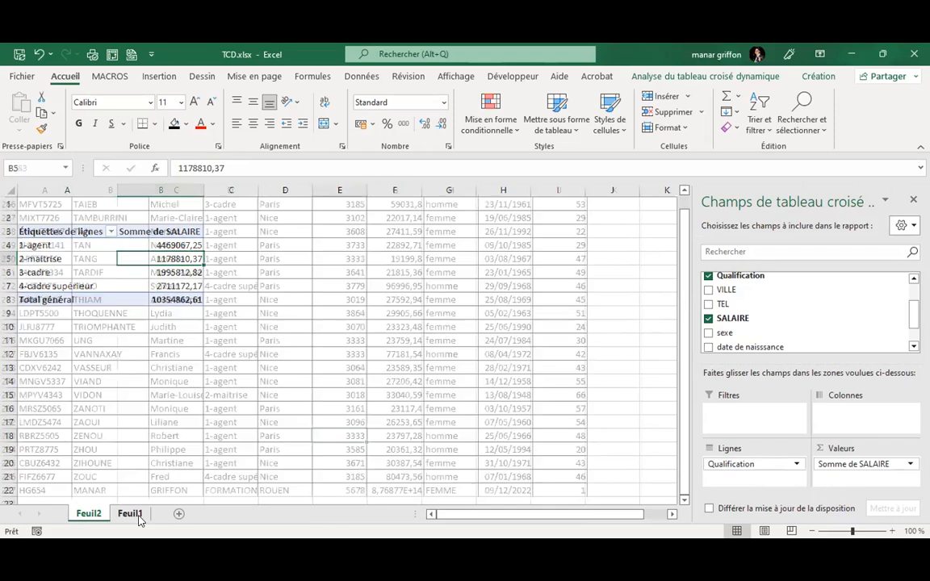
left_click(261, 339)
scroll(261, 339, "up", 6)
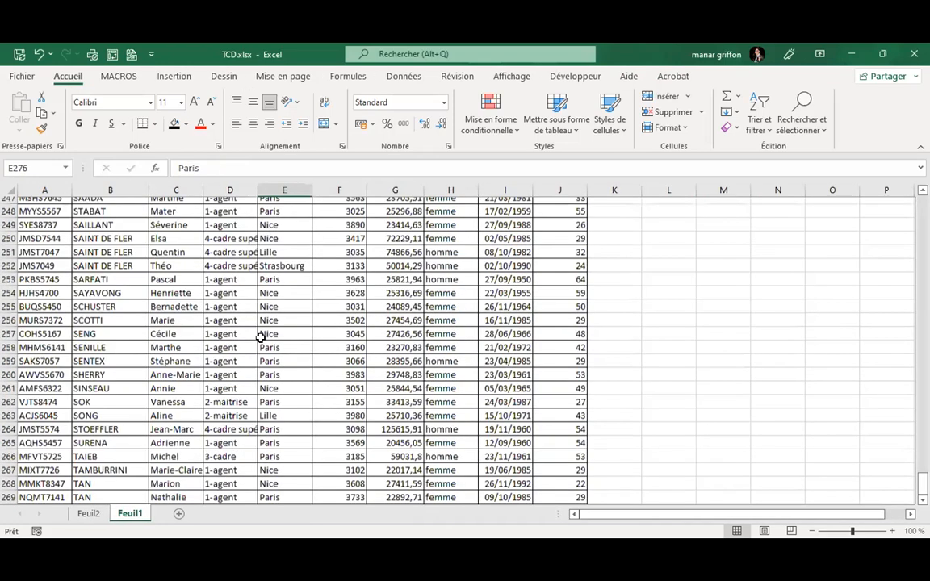
key("ctrl+Home")
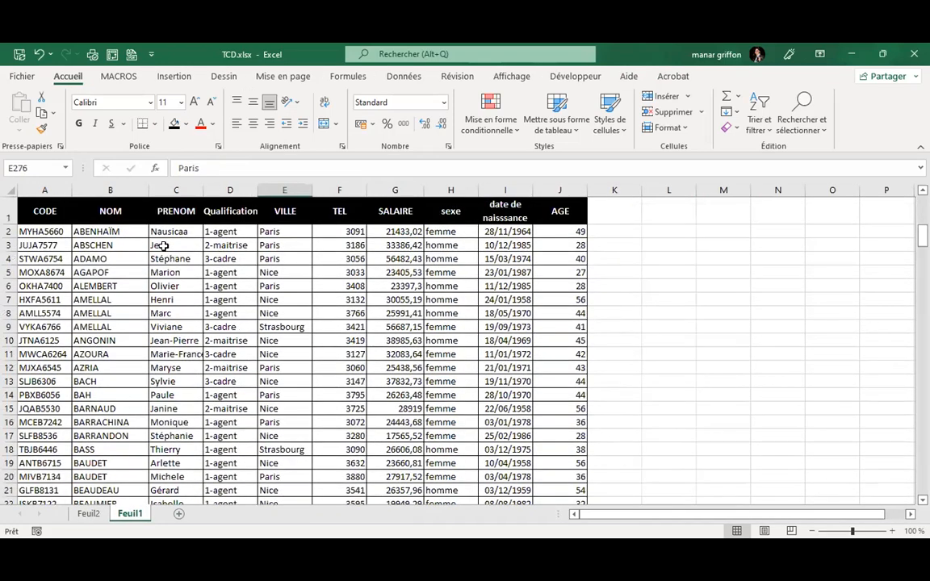
left_click(164, 247)
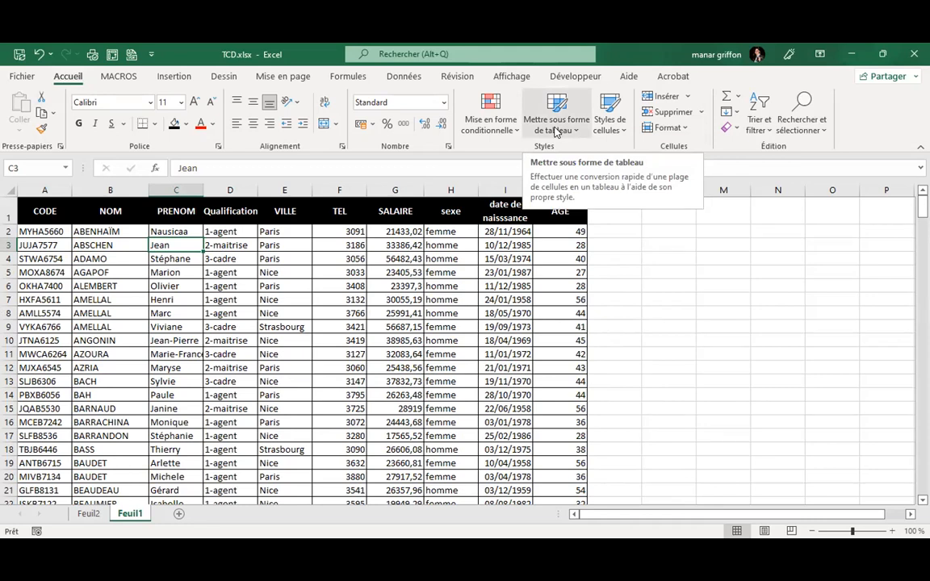
Format $A$1:$J$287 as a table with headers using a medium grey style.
left_click(555, 132)
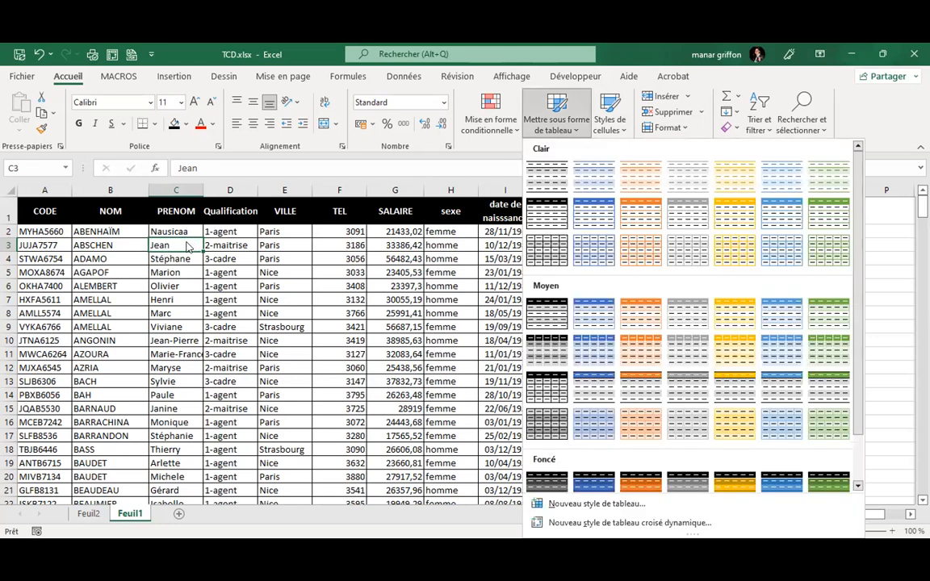
left_click(548, 314)
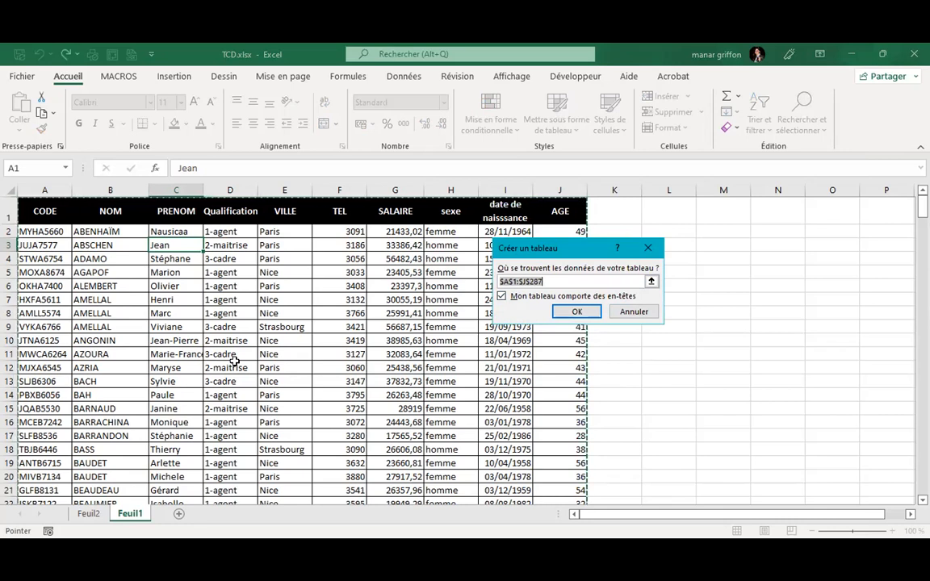
left_click(577, 313)
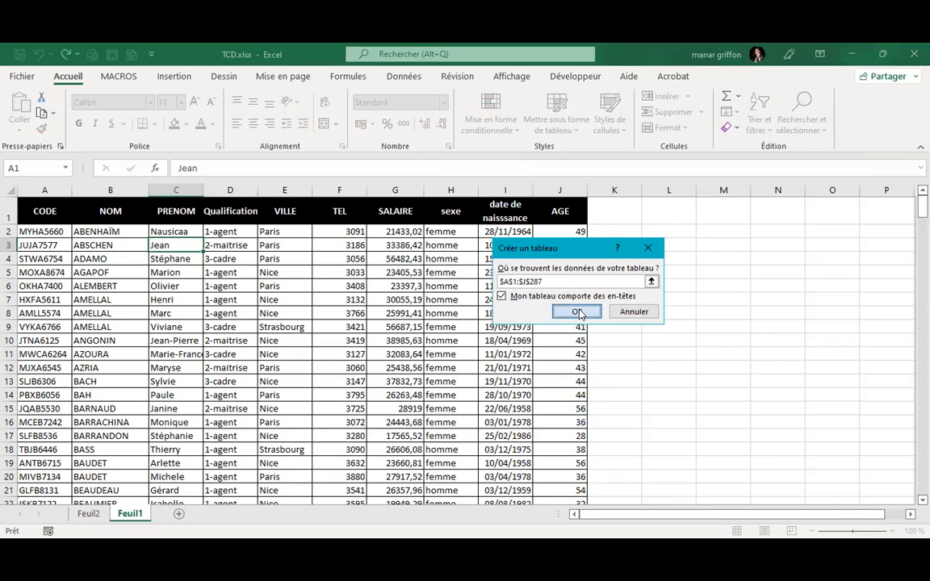
left_click(315, 307)
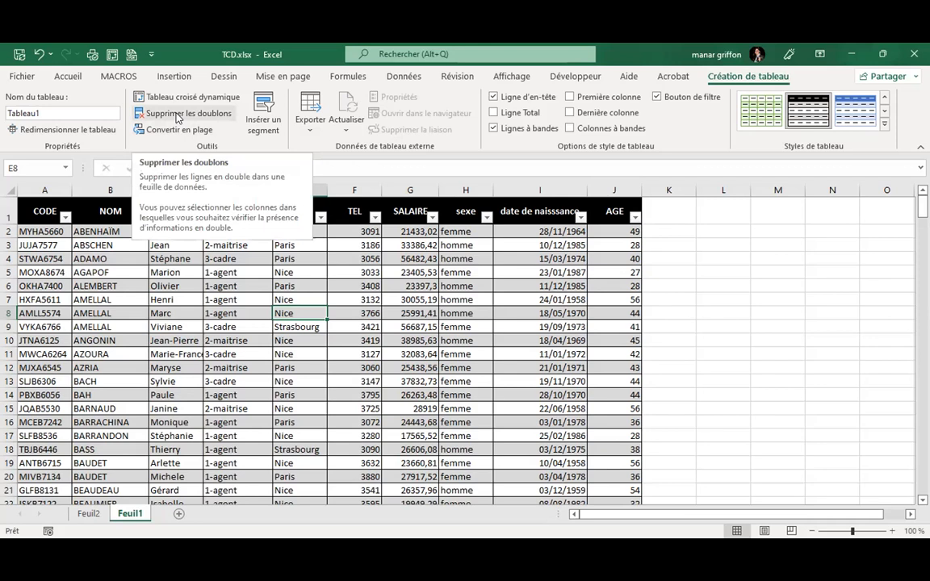
left_click(263, 121)
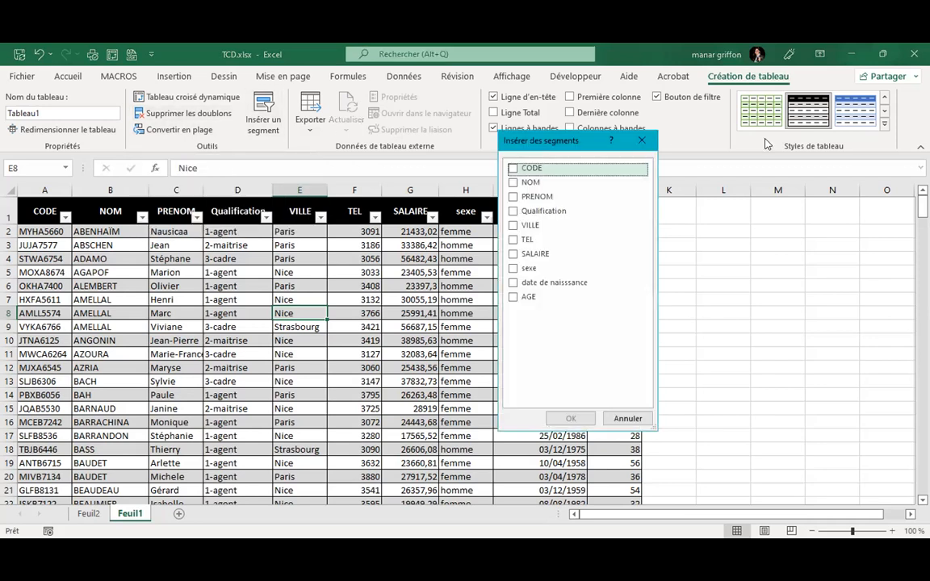
left_click(512, 269)
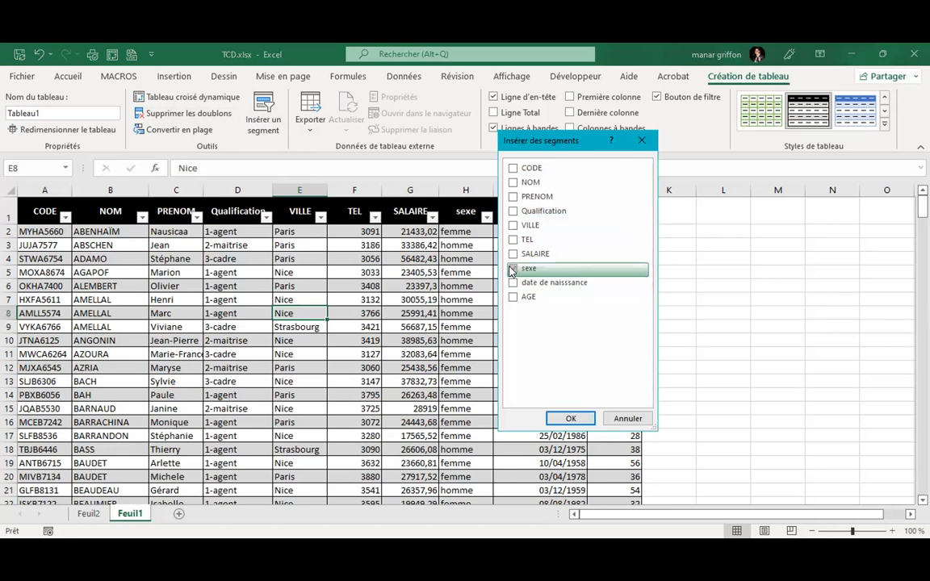
left_click(571, 417)
left_click(453, 294)
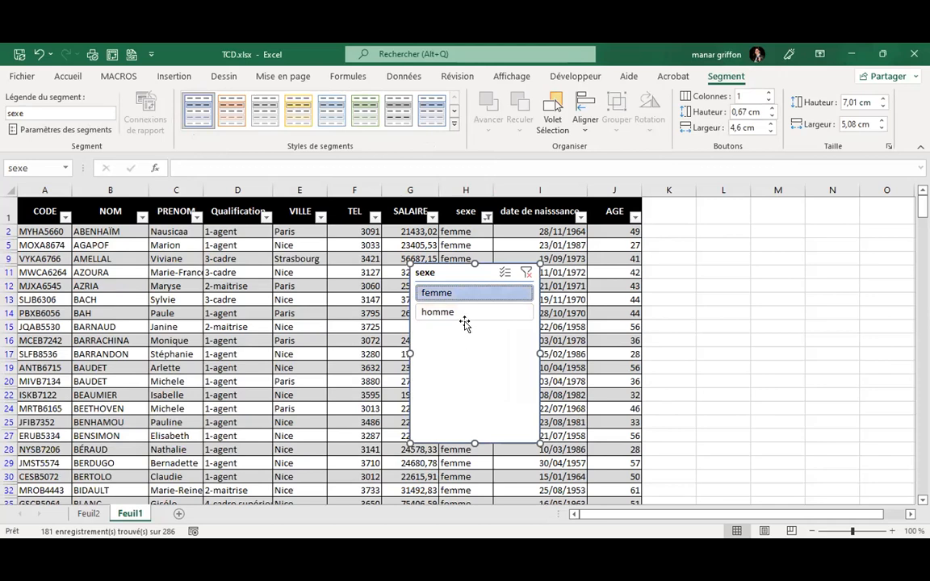
left_click(462, 316)
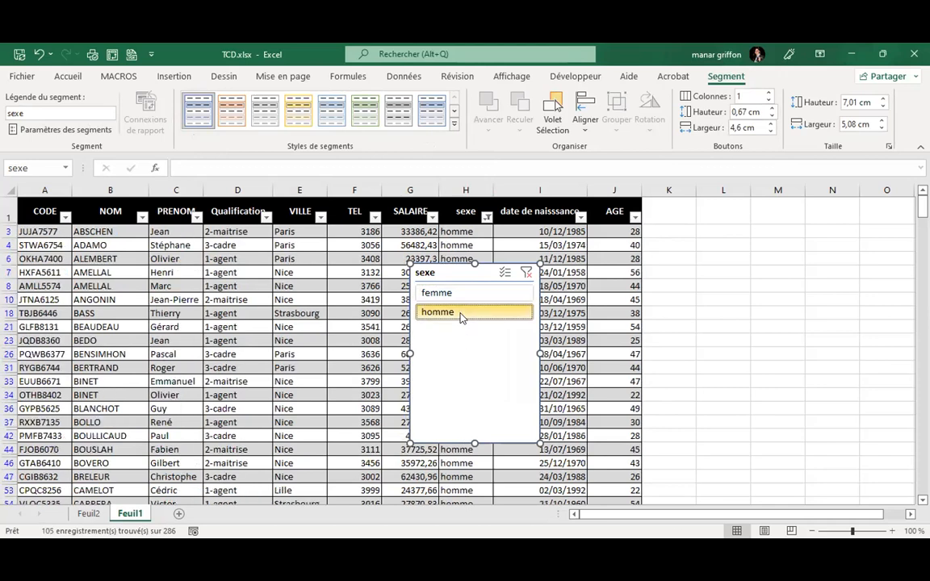
left_click(525, 272)
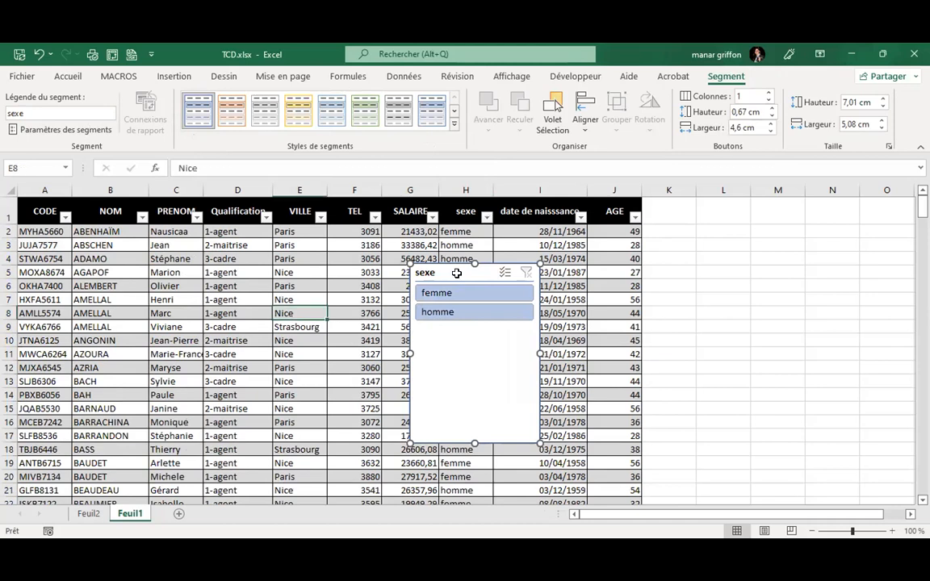
key("Delete")
left_click(472, 245)
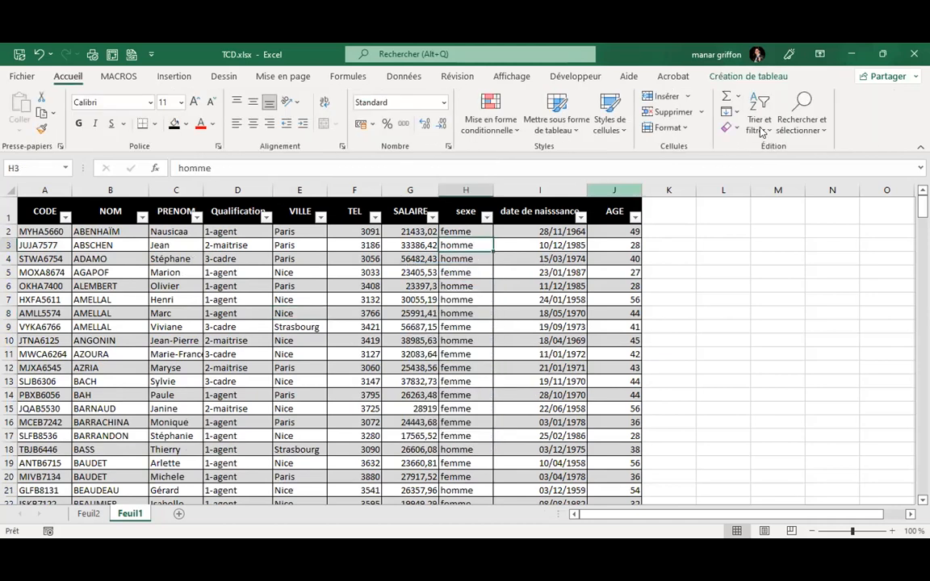
left_click(748, 76)
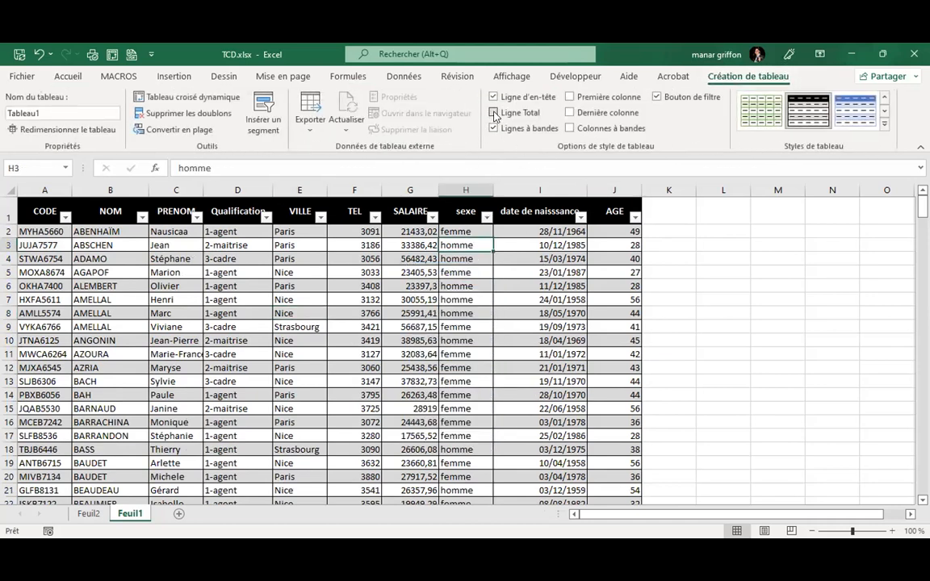
scroll(458, 343, "down", 3)
scroll(458, 342, "down", 20)
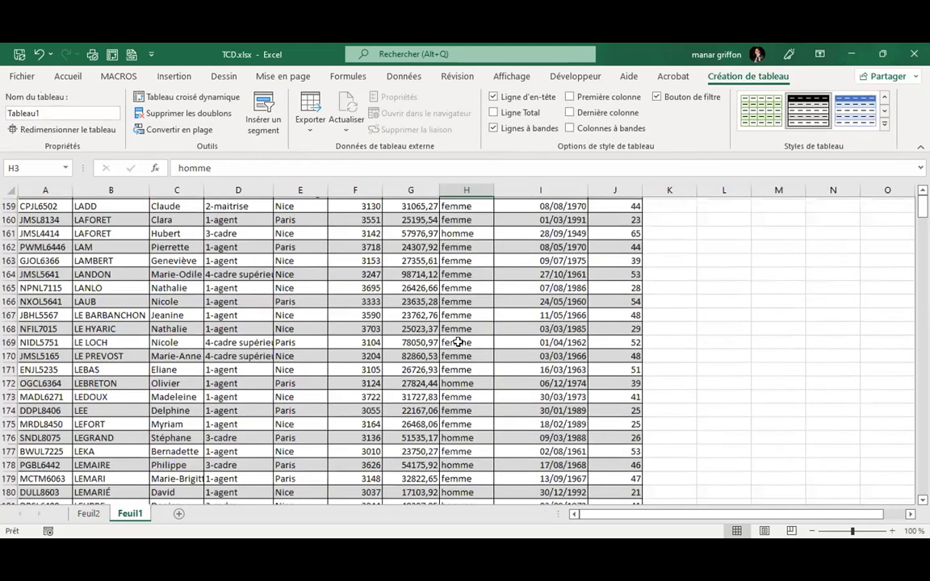
scroll(458, 342, "down", 10)
scroll(457, 342, "up", 11)
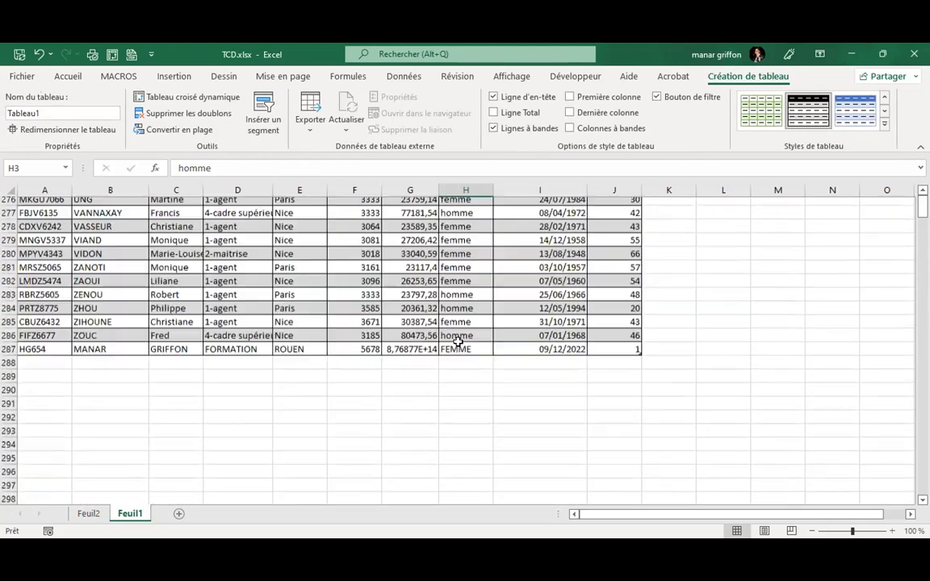
scroll(457, 343, "down", 5)
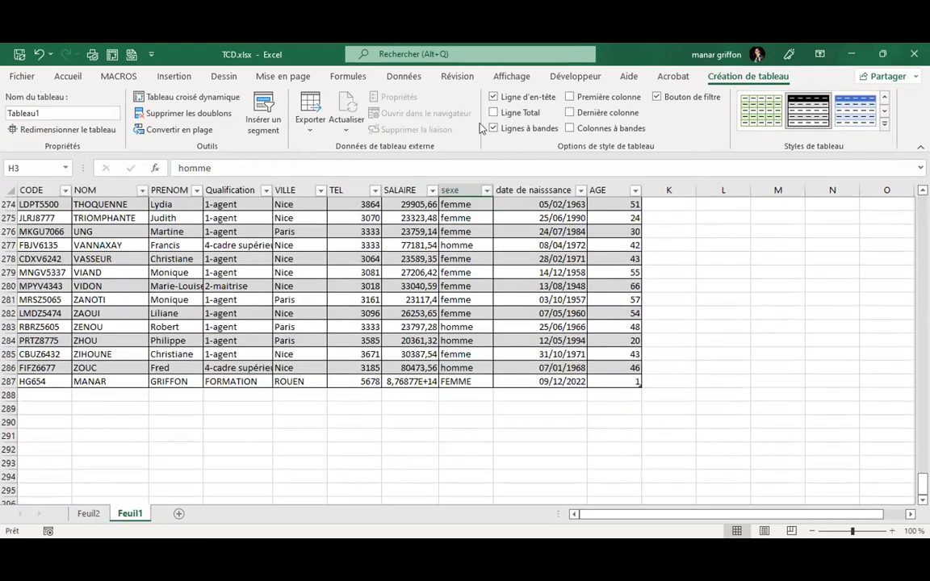
left_click(493, 113)
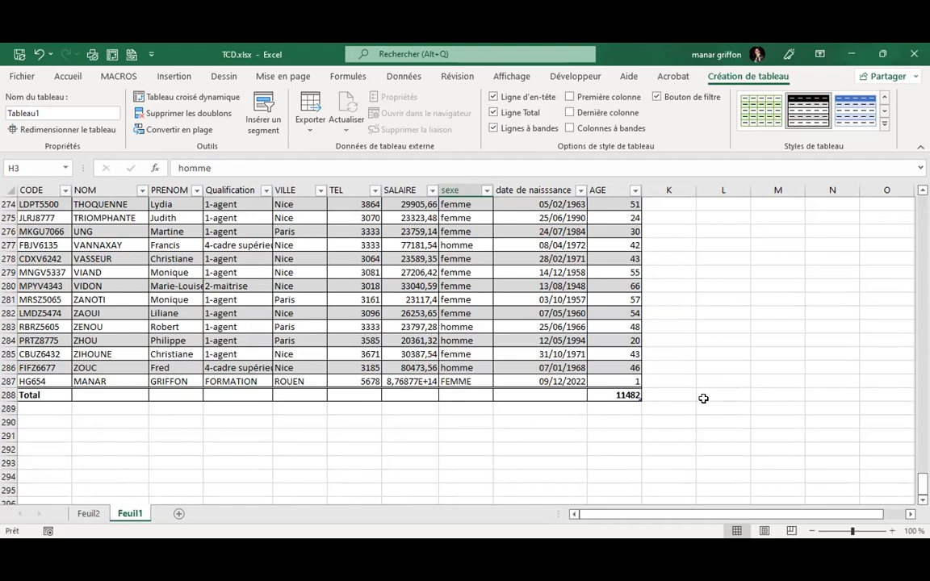
left_click(257, 312)
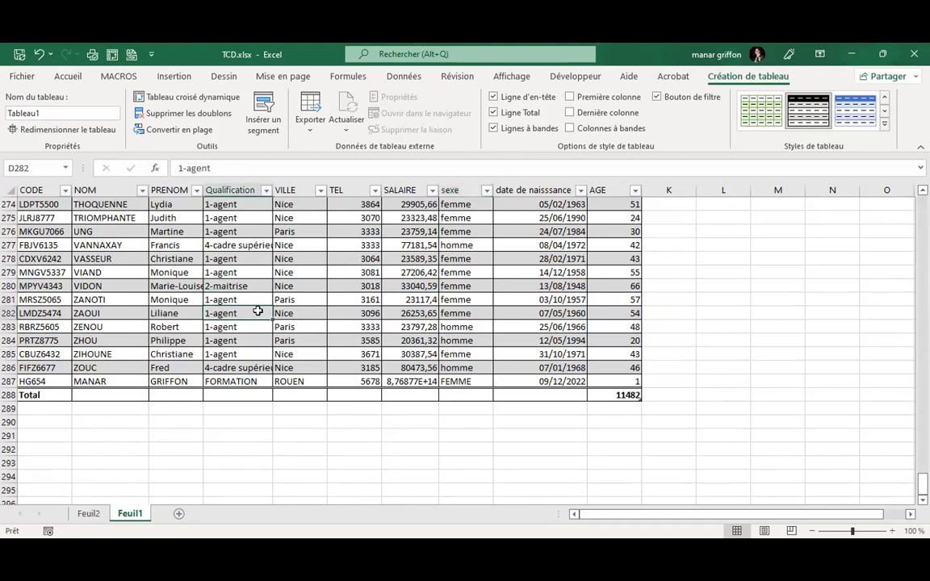
Rename the table from Tableau1 to LISTE.
left_click(48, 113)
key("BackSpace")
key("BackSpace")
key("BackSpace")
key("BackSpace")
key("BackSpace")
key("BackSpace")
key("BackSpace")
key("BackSpace")
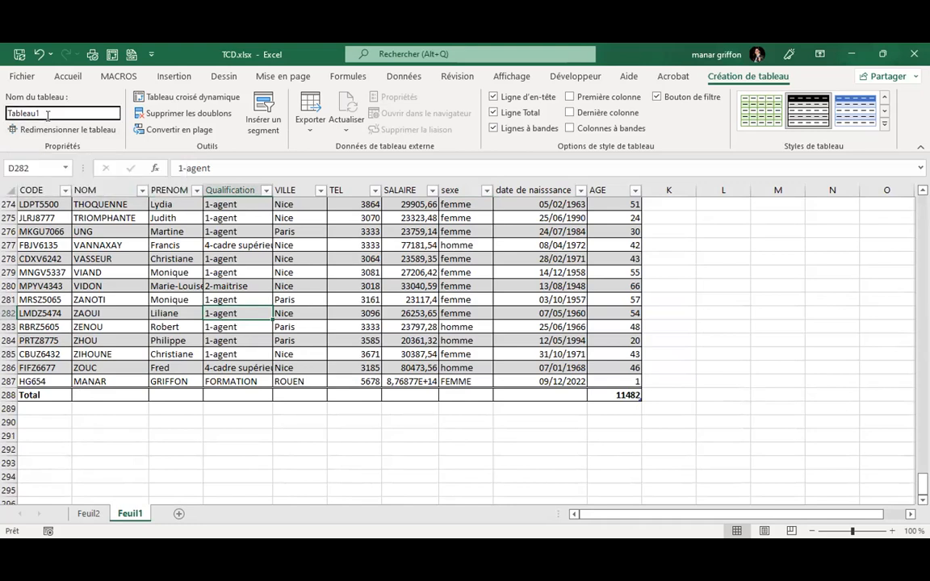
type("LISTE")
key("Return")
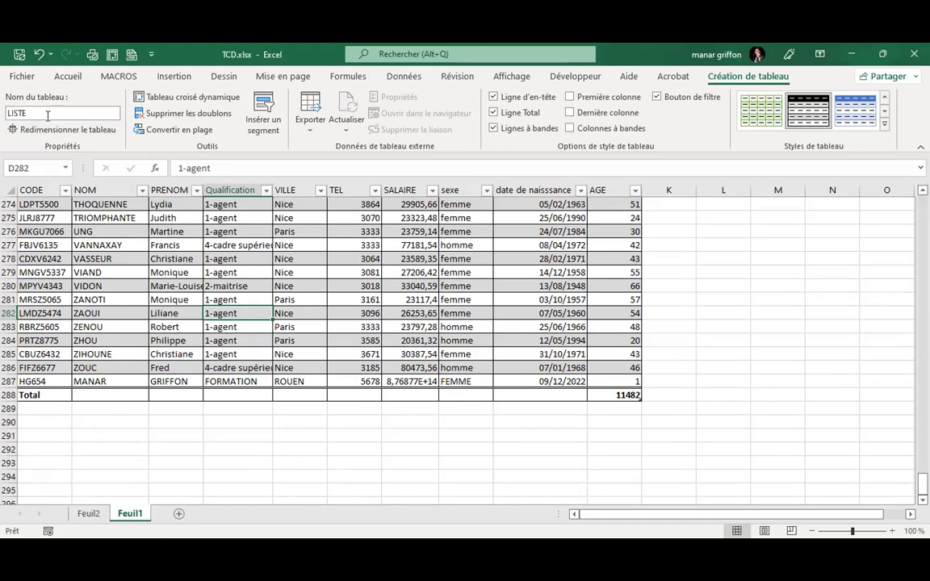
Select the whole LISTE table by picking its name from the Name Box list.
left_click(302, 329)
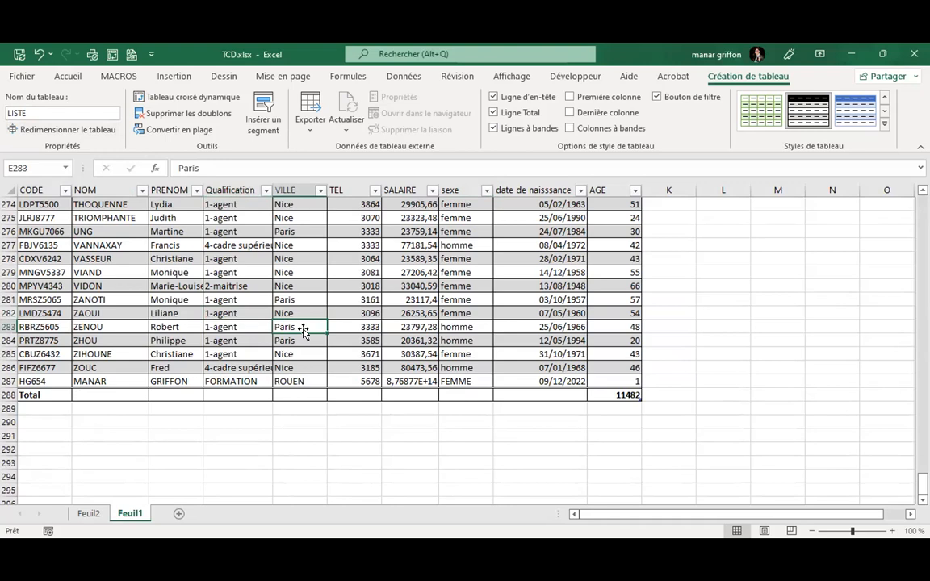
left_click(645, 475)
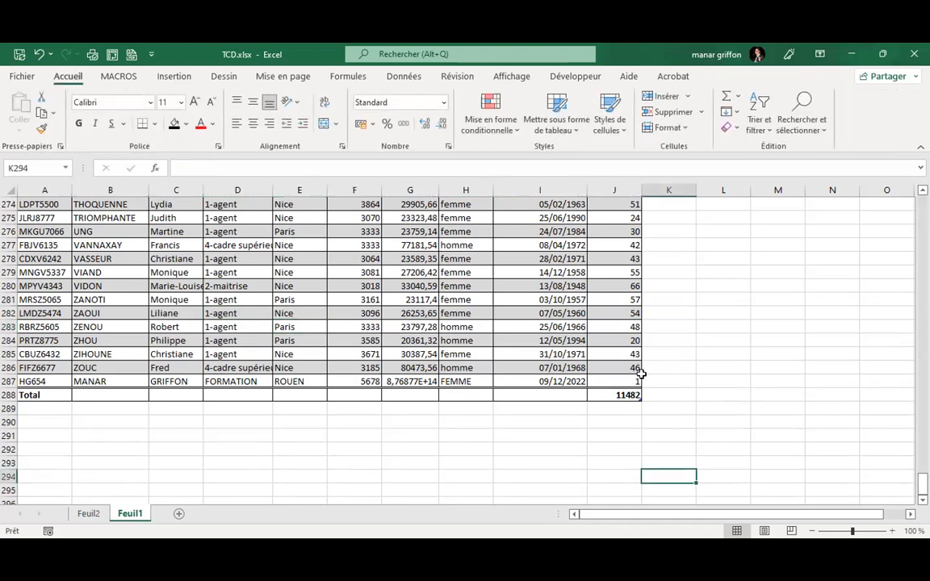
left_click(236, 313)
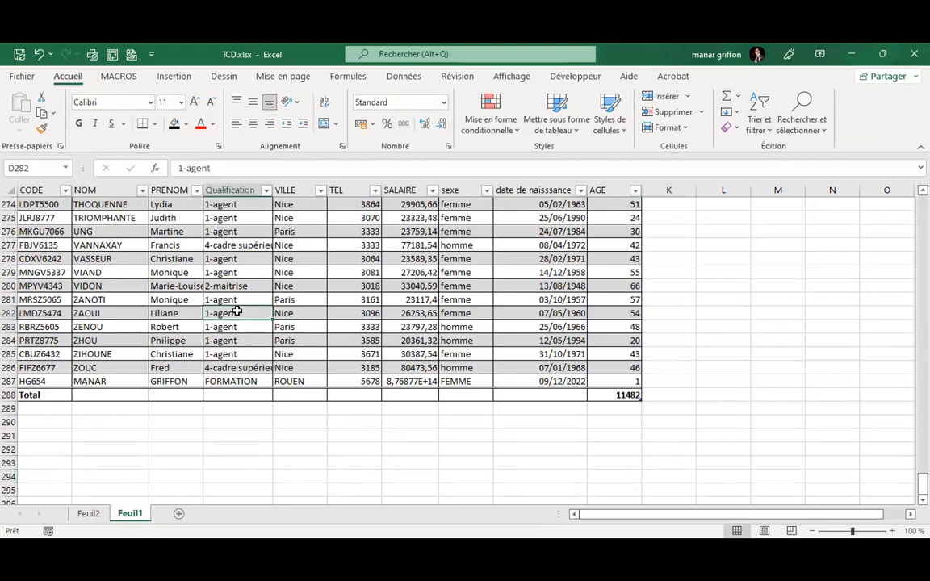
left_click(64, 169)
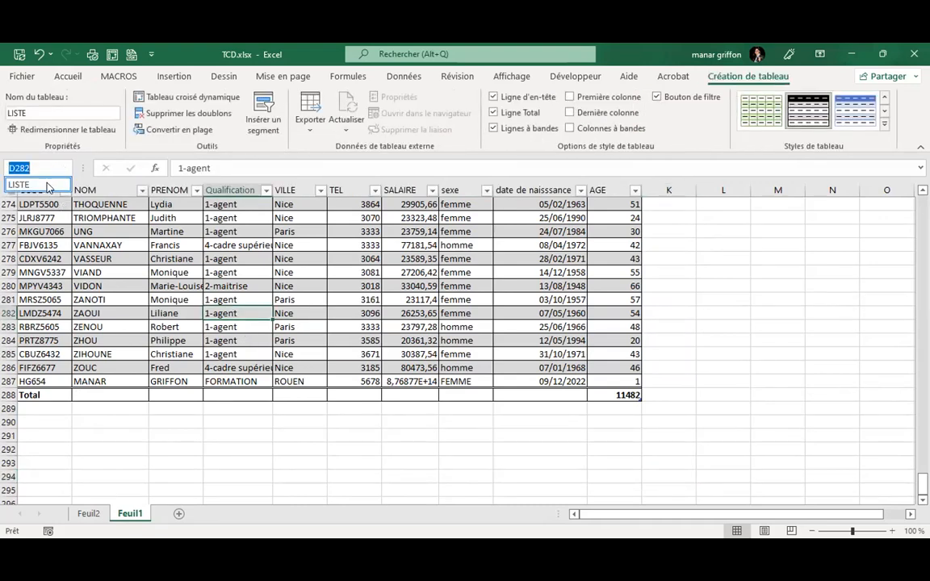
left_click(46, 185)
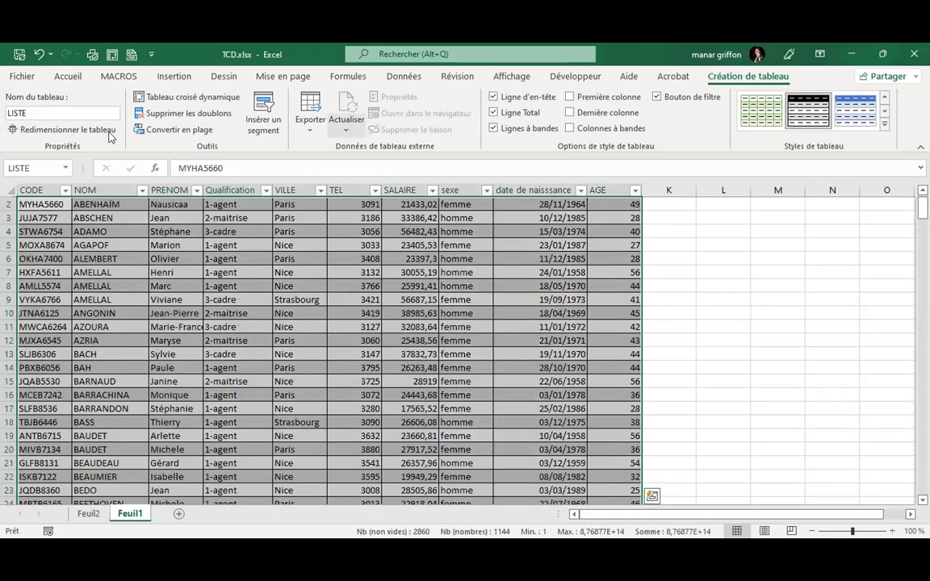
scroll(370, 380, "down", 20)
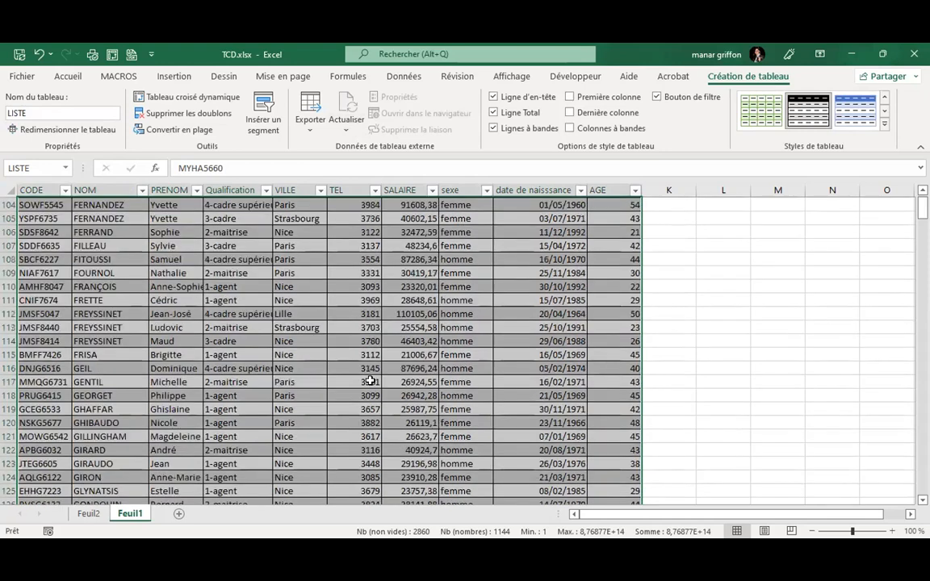
scroll(369, 377, "down", 2)
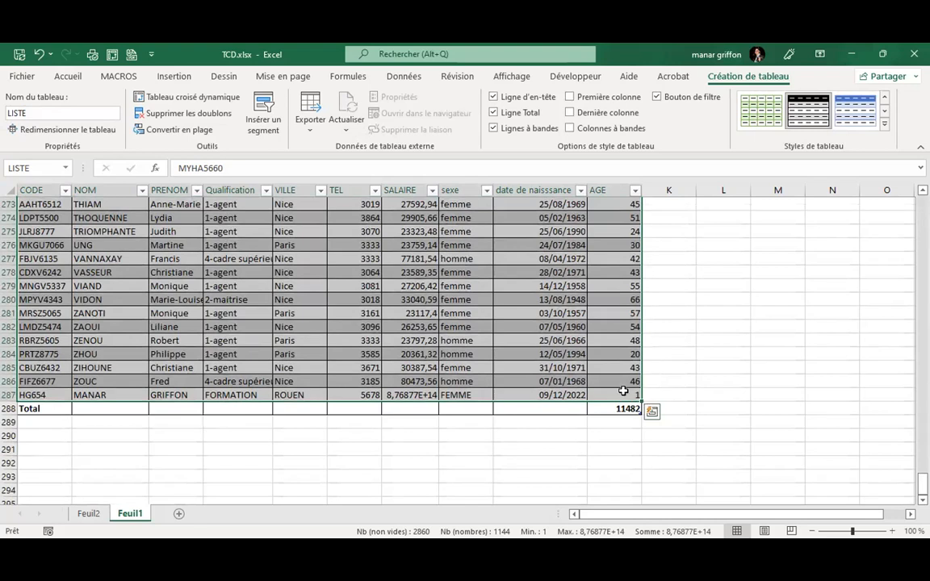
Add row 288 to the table with placeholder text HGHGF, GHGF, HGHGF, HGFHGF, HGFHGF.
left_click(623, 394)
key("Tab")
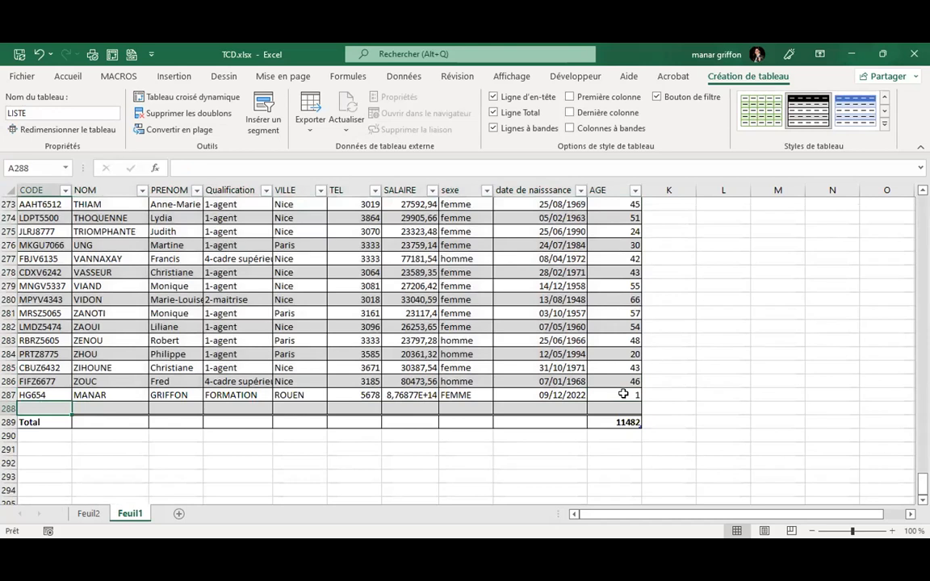
type("HGHGF")
key("Tab")
type("GHGF")
key("Tab")
type("HGHGF")
key("Tab")
type("HGFHGF")
key("Tab")
type("HGFHGF")
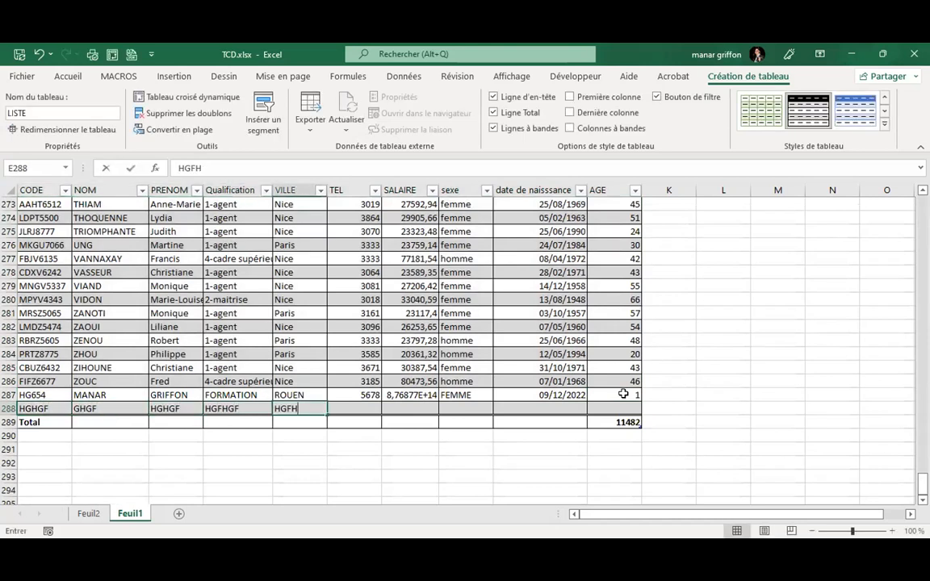
key("Tab")
Select LISTE from the Name Box to confirm the table now includes row 288.
left_click(65, 168)
left_click(48, 185)
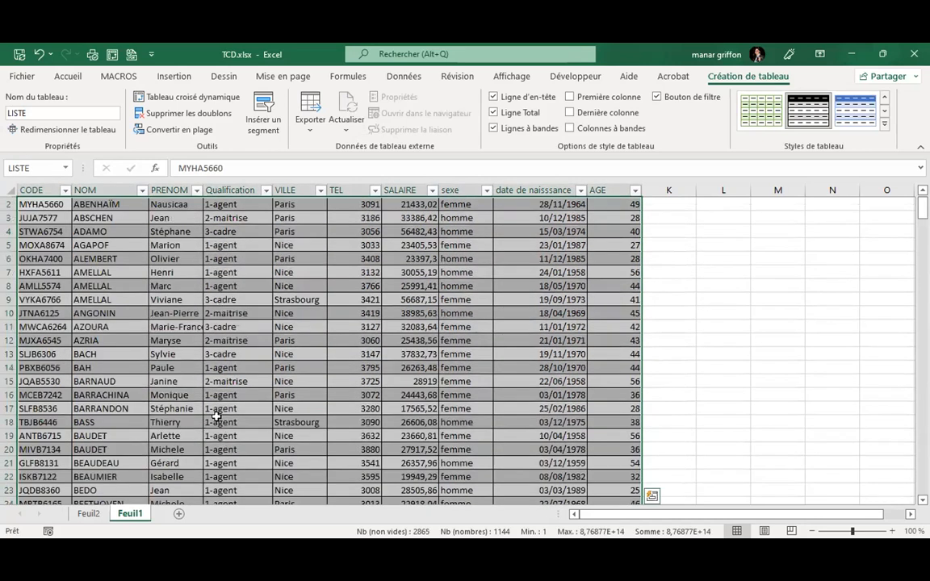
key("ctrl+Down")
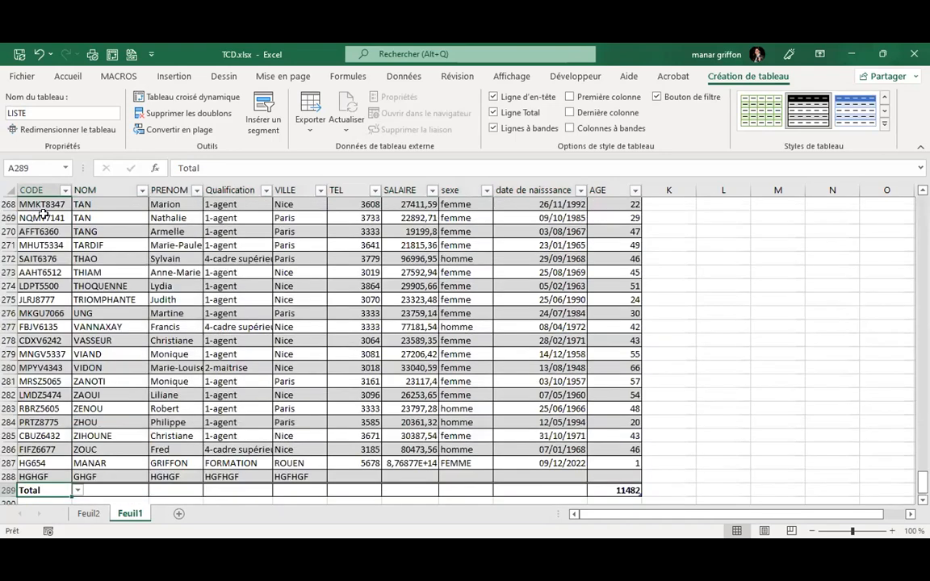
left_click(64, 168)
left_click(32, 184)
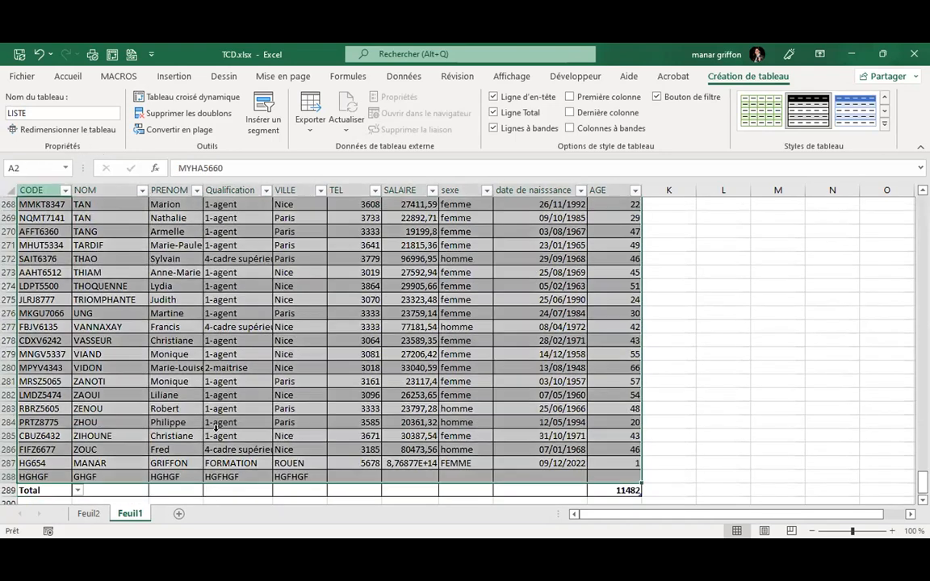
scroll(217, 432, "down", 20)
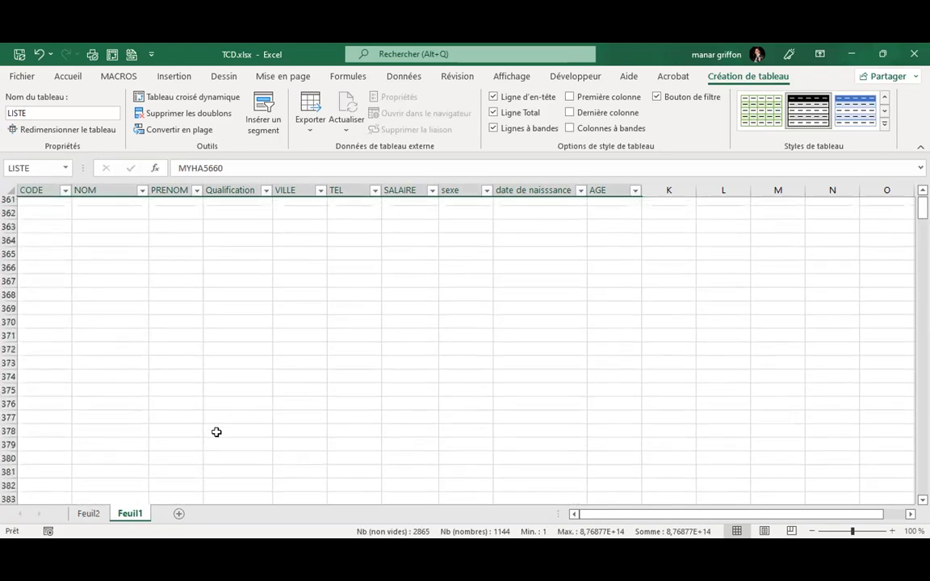
scroll(217, 432, "up", 16)
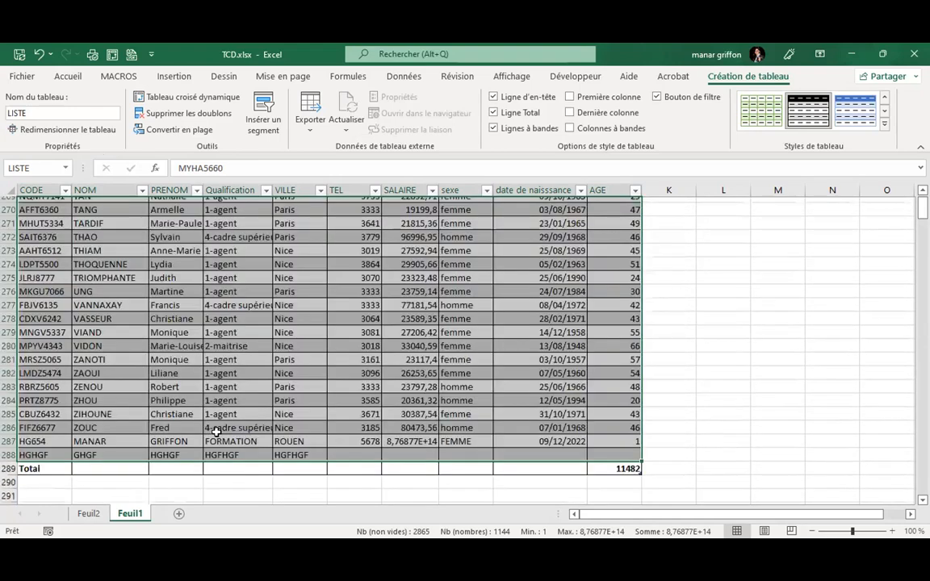
scroll(198, 423, "down", 7)
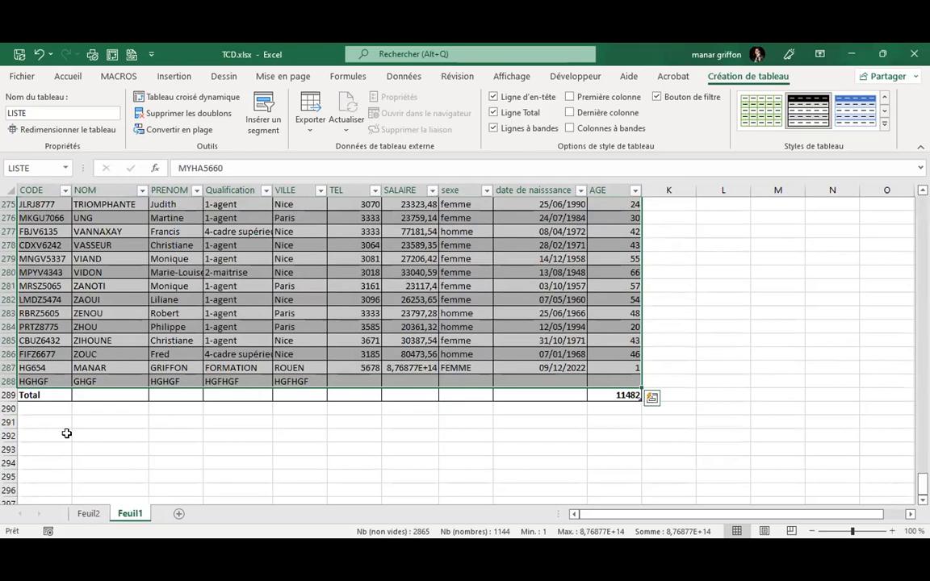
left_click(153, 297)
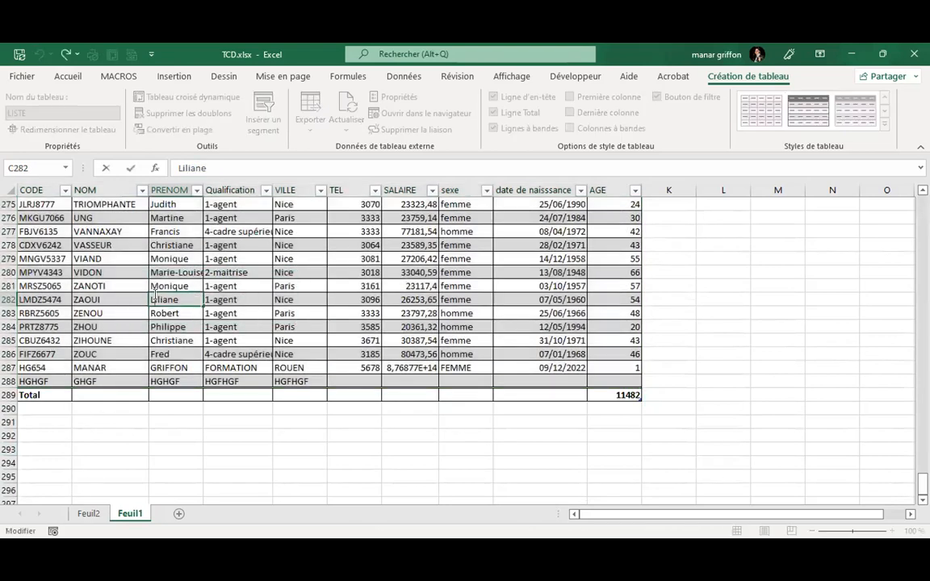
left_click(260, 303)
scroll(261, 306, "up", 11)
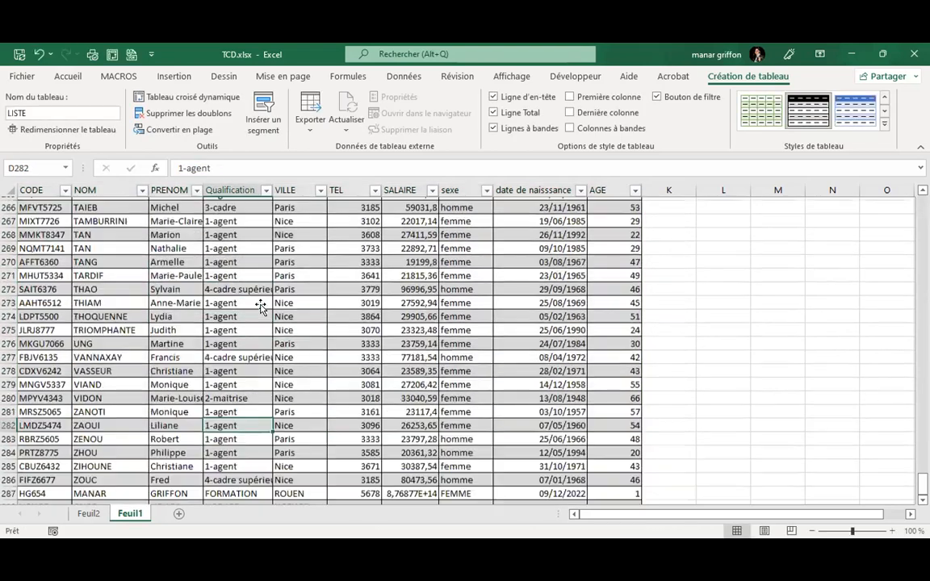
scroll(261, 306, "up", 1)
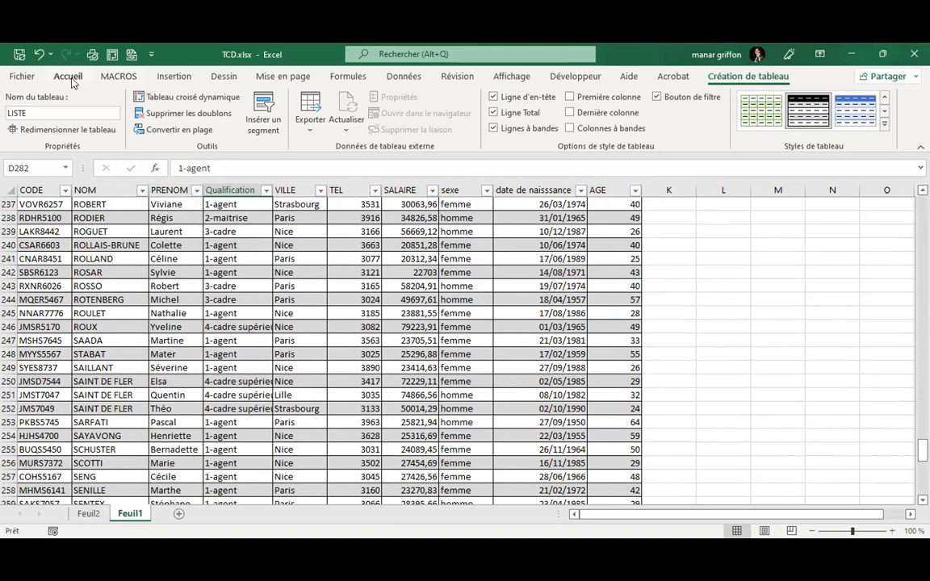
Insert a pivot table from the LISTE table on a new worksheet.
left_click(174, 77)
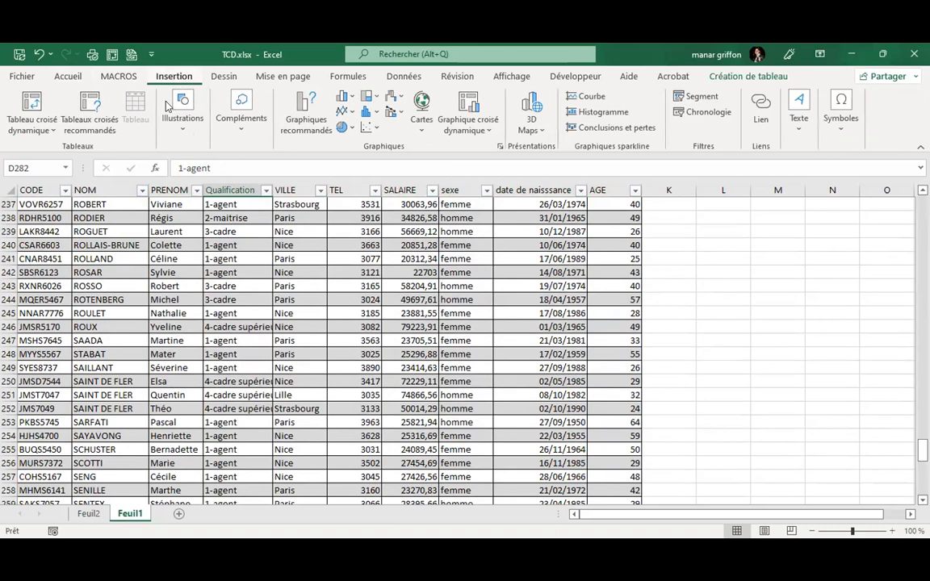
left_click(30, 100)
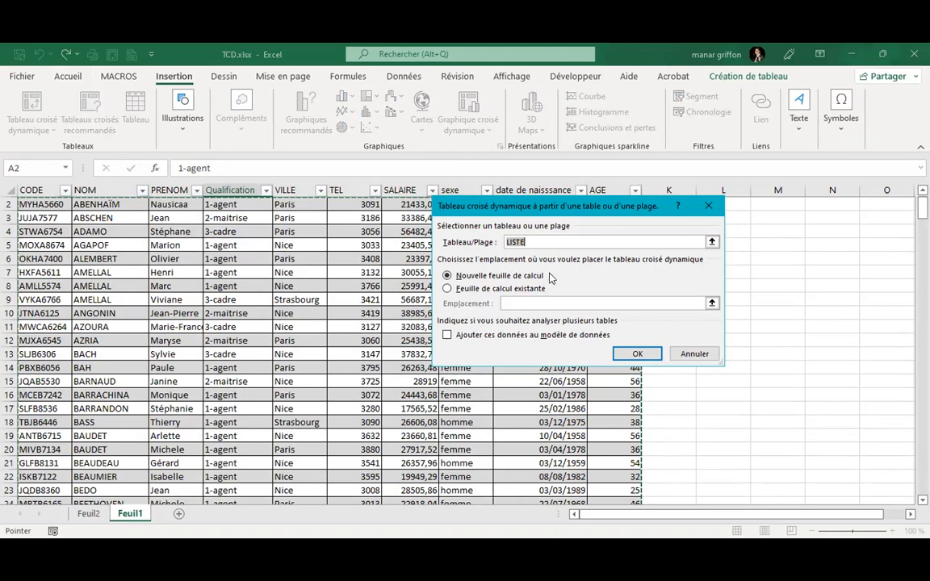
left_click(637, 356)
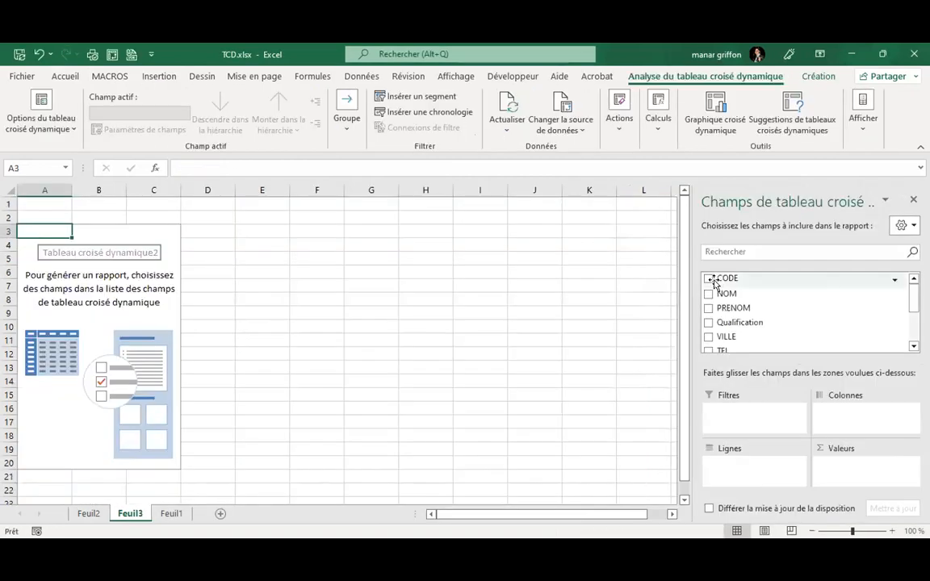
Add Qualification to rows and SALAIRE to Values, now including FORMATION and HGFHGF rows.
left_click(708, 322)
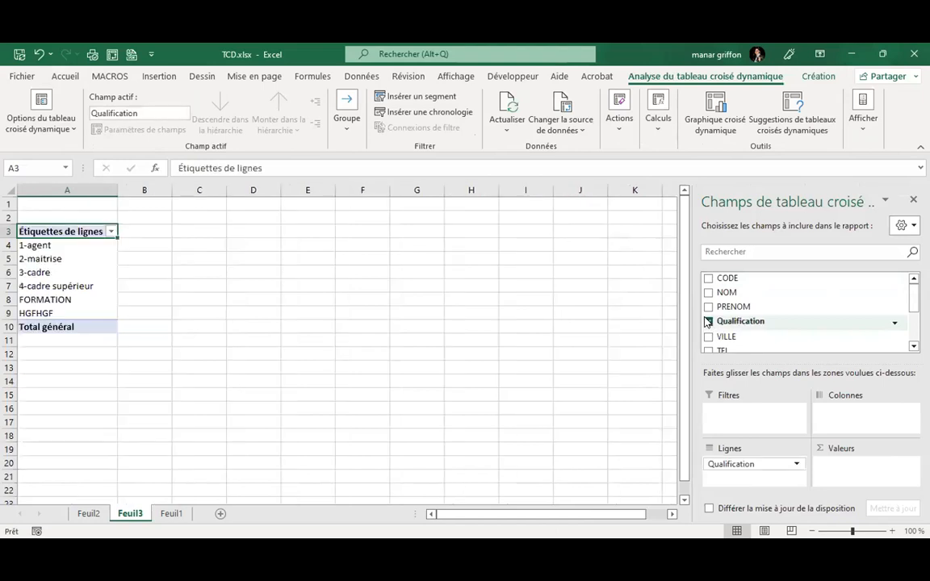
scroll(708, 315, "down", 2)
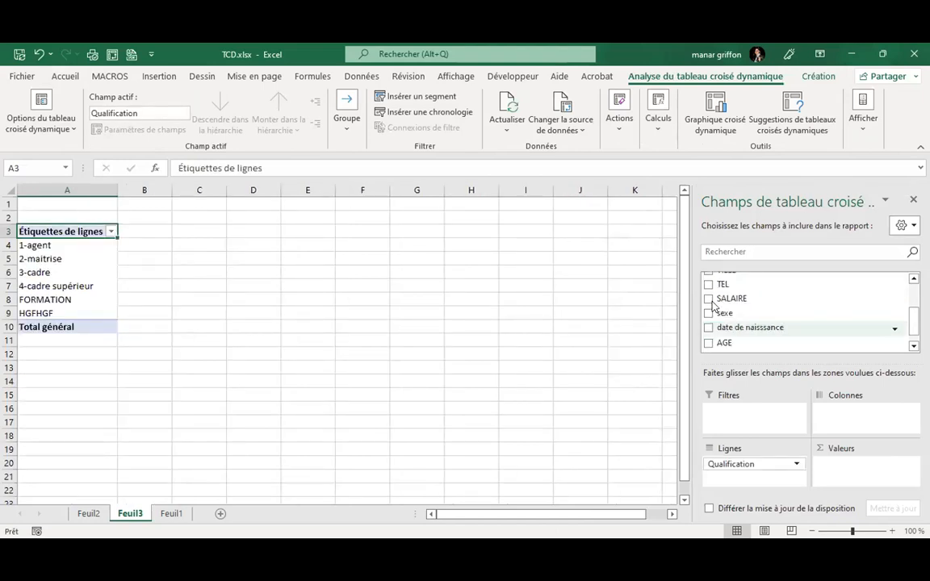
left_click(708, 298)
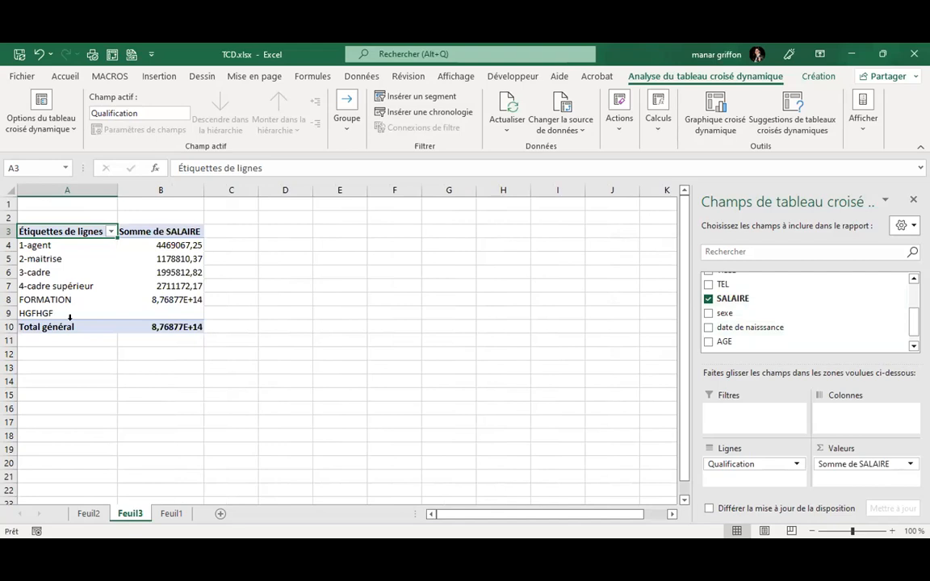
On Feuil1, enter salary 7676 for the last data row (HGFHGF, row 288).
left_click(171, 514)
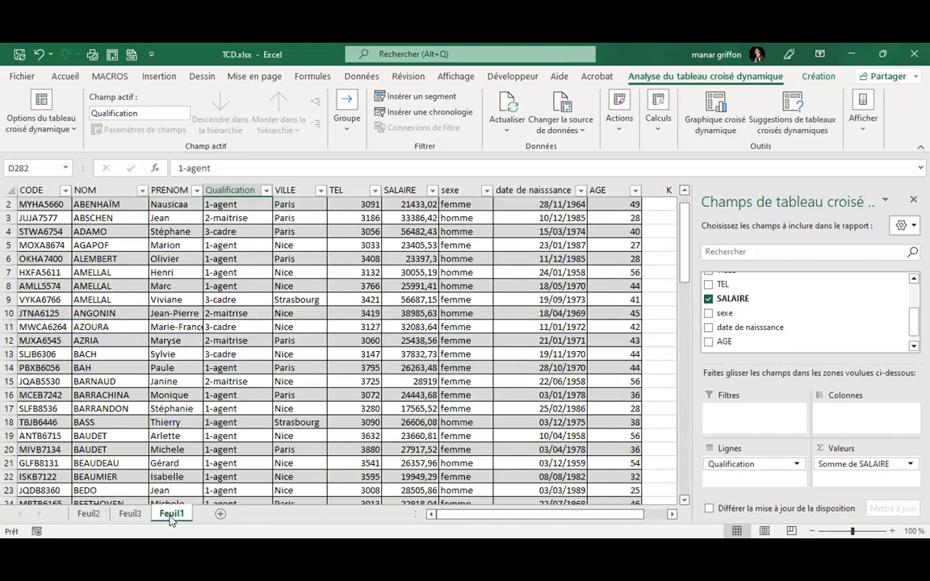
scroll(226, 415, "down", 5)
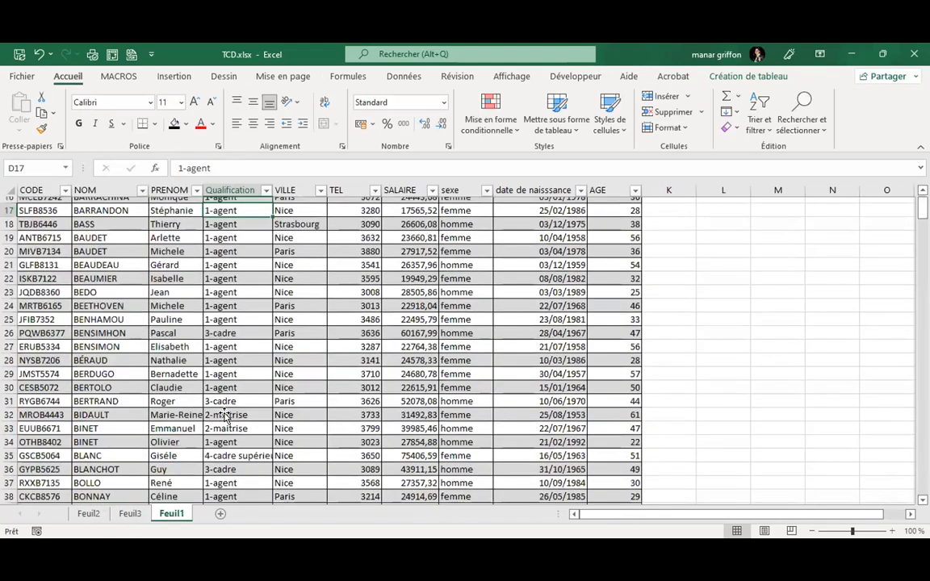
scroll(226, 416, "down", 20)
scroll(225, 415, "down", 20)
key("ctrl+Down")
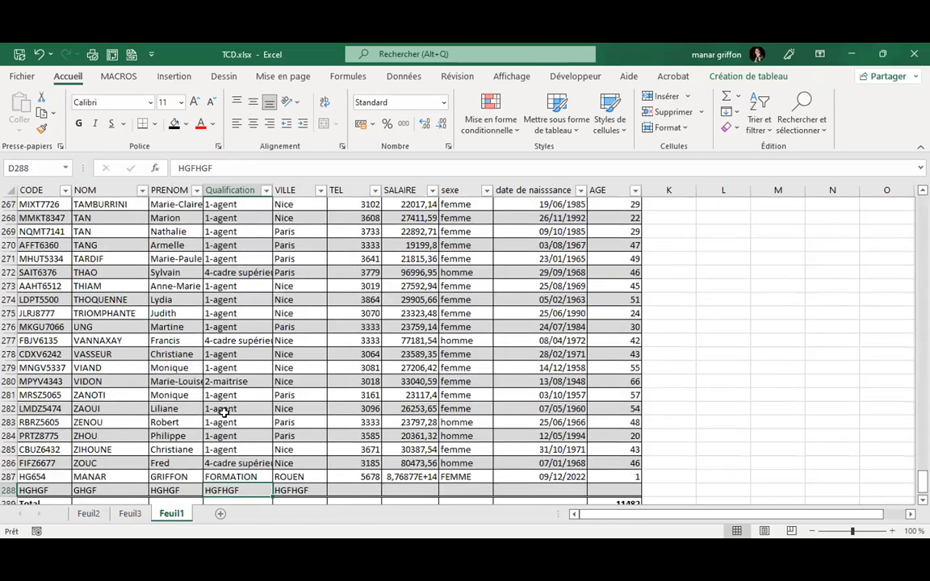
key("Right")
key("Right")
key("Right")
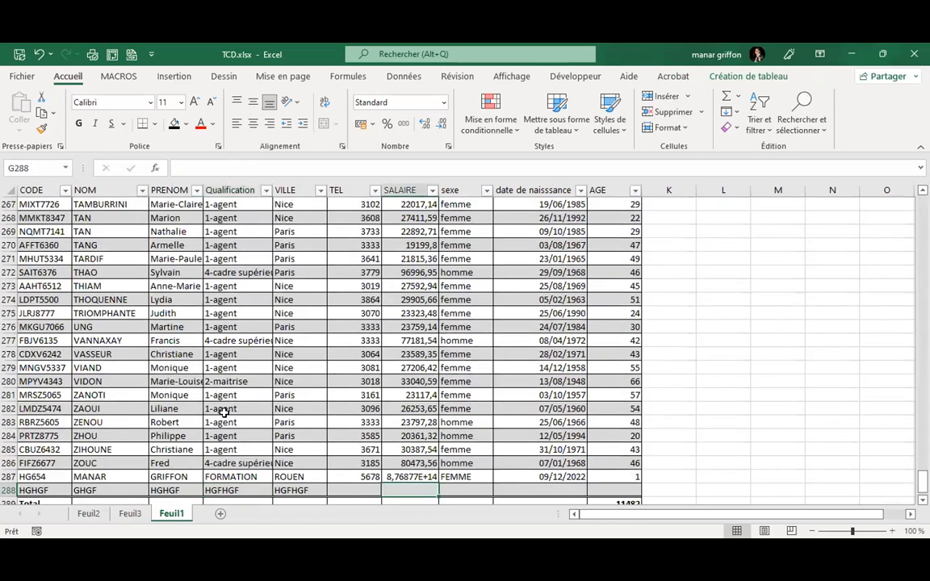
type("7")
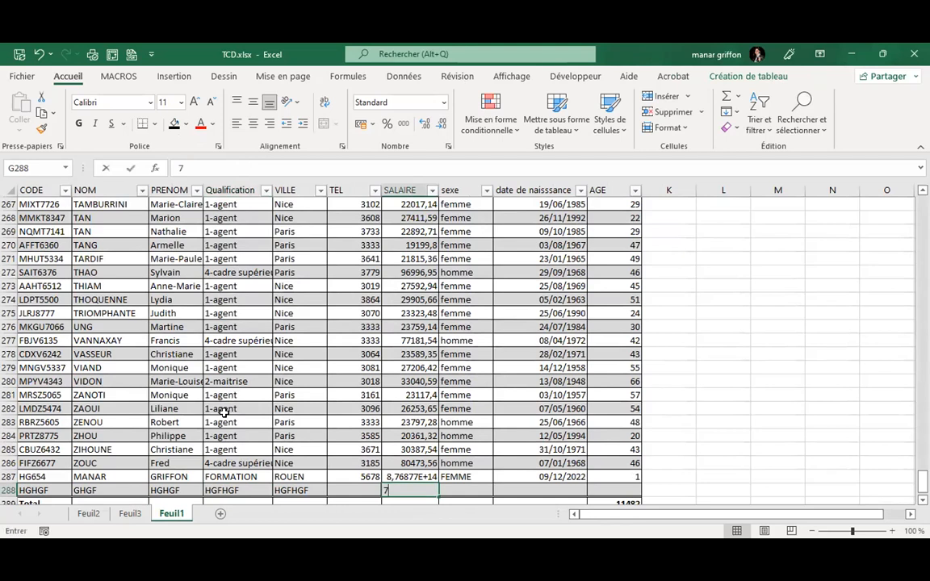
type("676")
key("Tab")
Add table row 289 with TEST from CODE to Qualification and salary 7676.
key("Right")
key("Right")
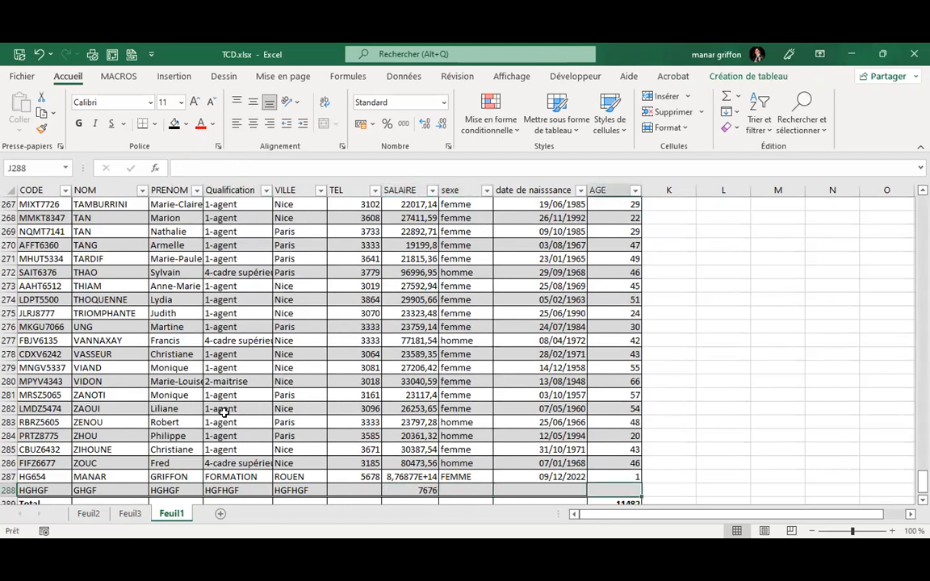
key("Tab")
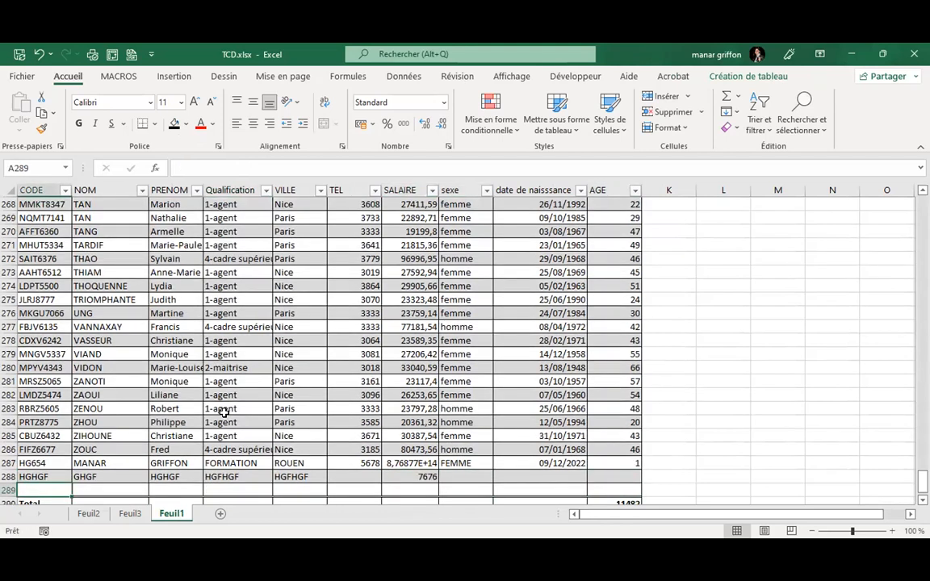
type("TE")
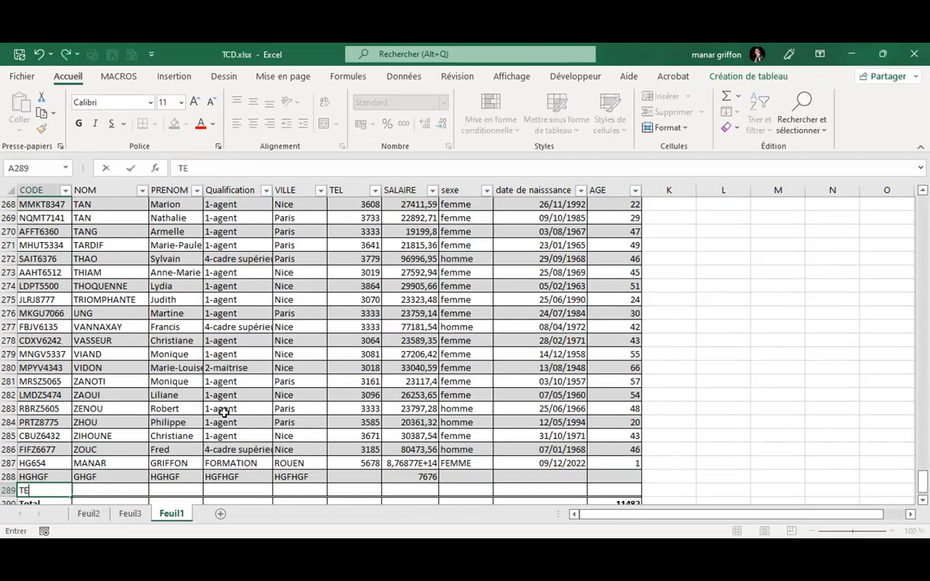
type("ST")
key("Tab")
type("TEST")
key("Tab")
type("TEST")
key("Tab")
type("TES")
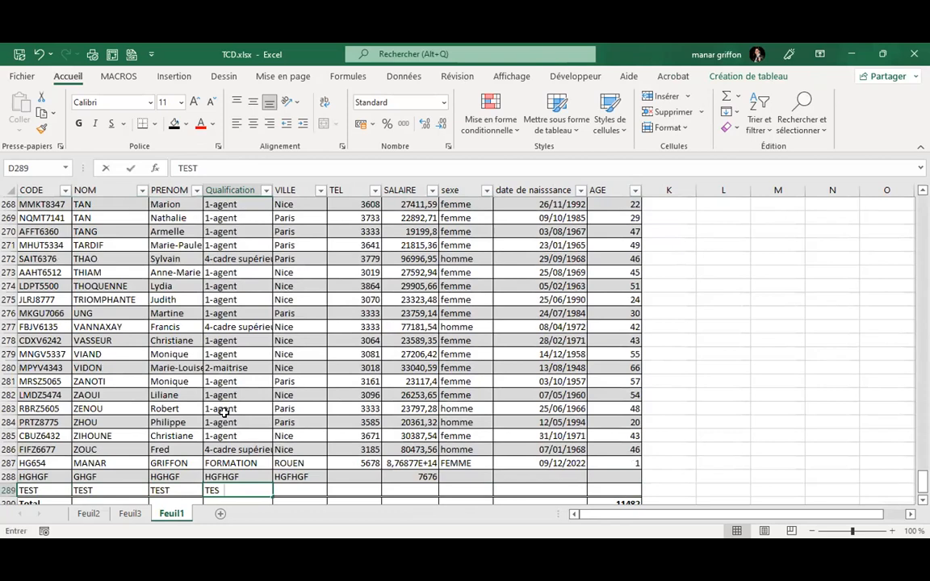
type("T")
key("Tab")
key("Tab")
key("Tab")
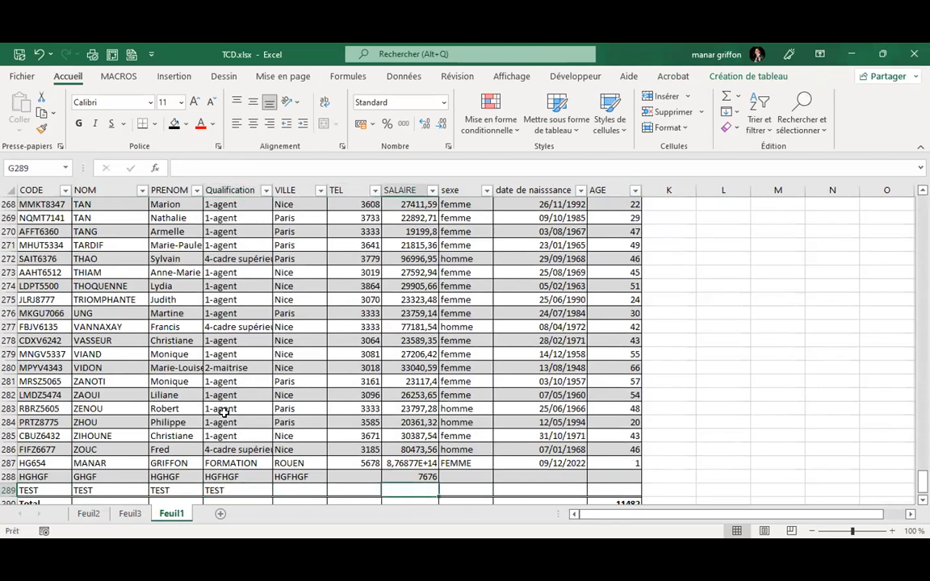
type("7676")
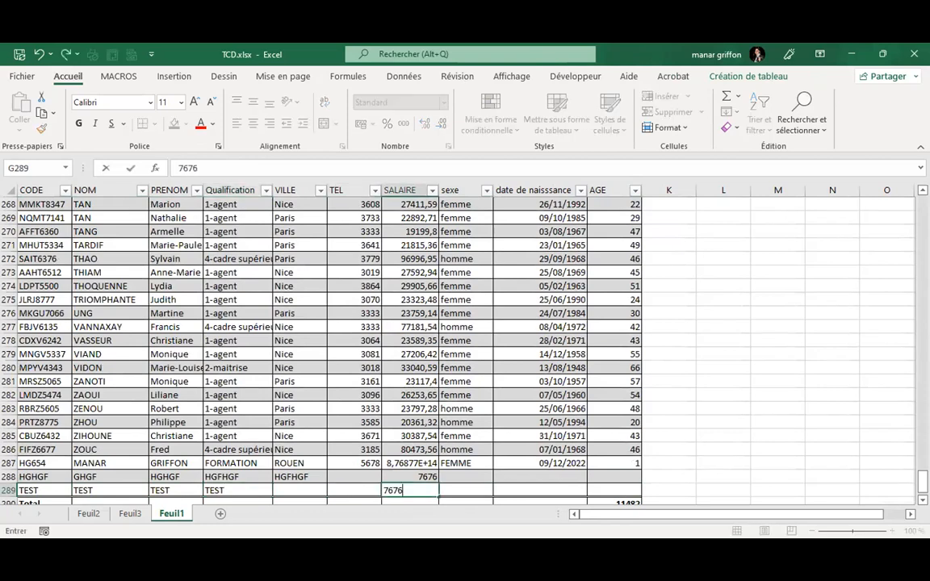
left_click(410, 395)
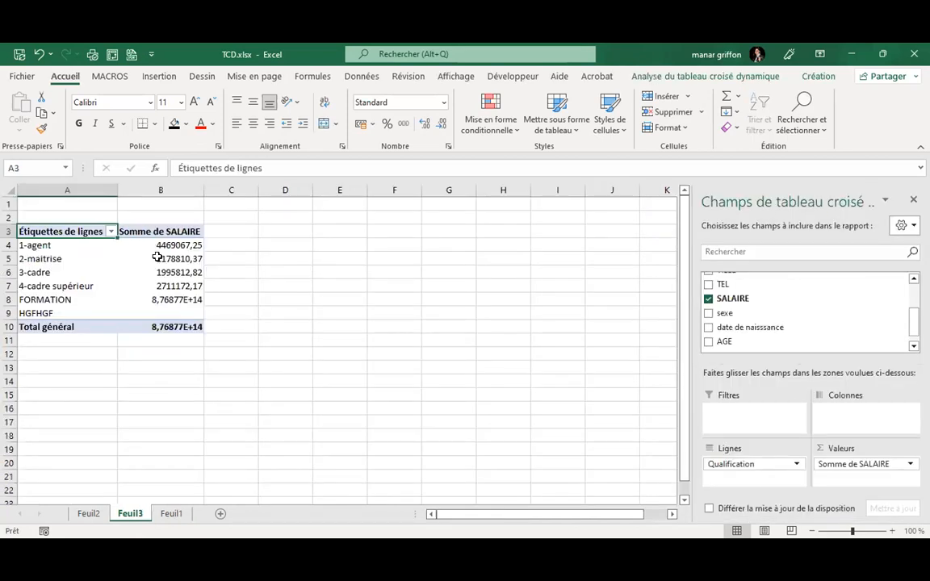
Refresh (Actualiser) the Feuil3 pivot so the new TEST row shows 7676.
mouse_move(157, 256)
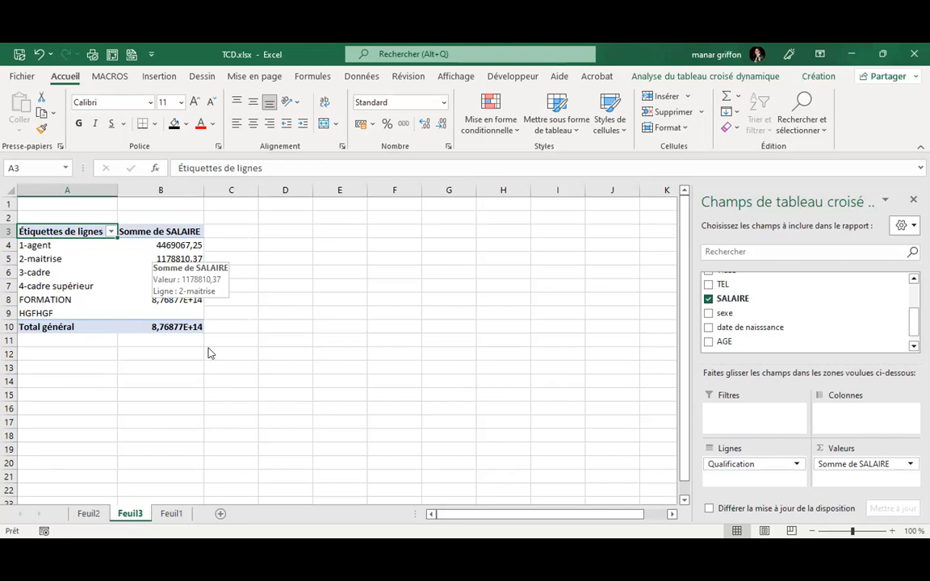
right_click(158, 259)
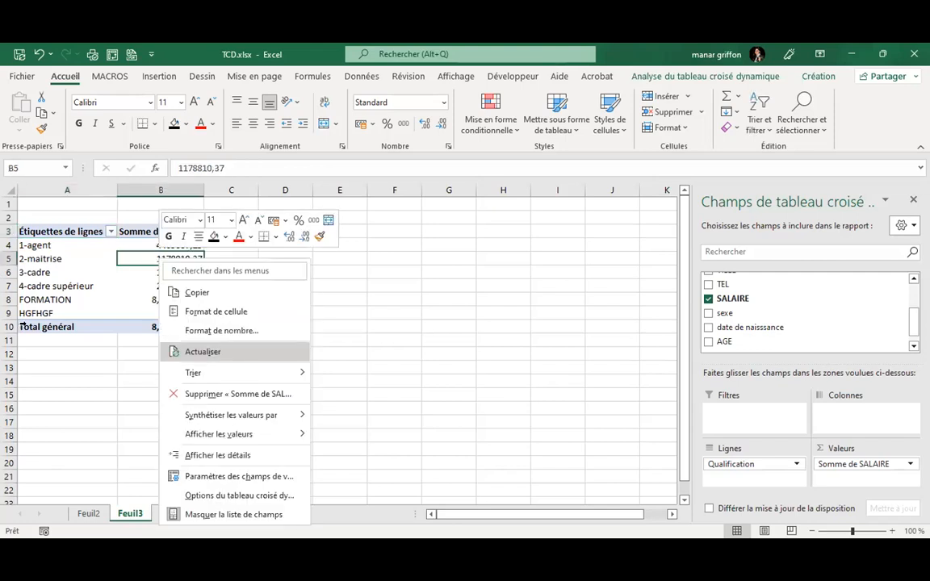
left_click(202, 351)
left_click(22, 326)
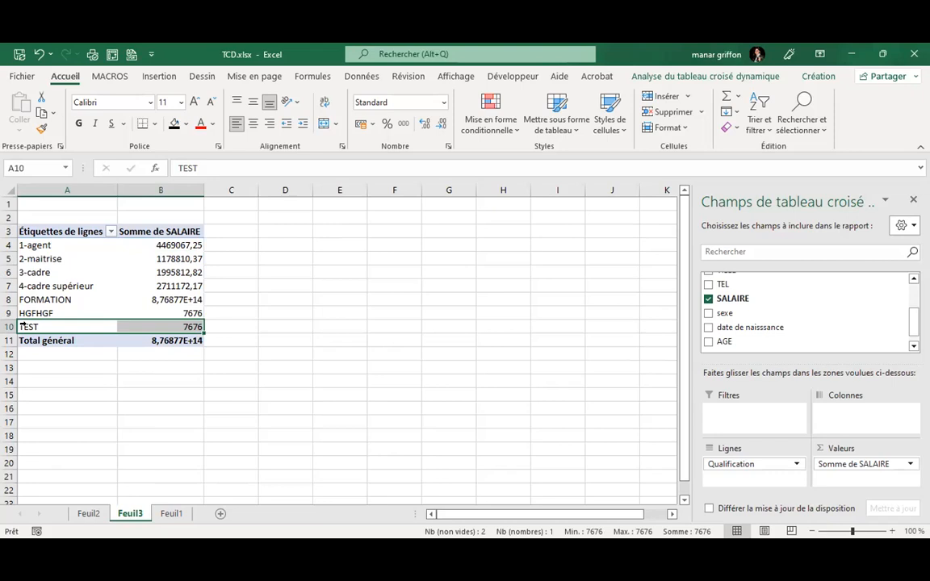
left_click(24, 325)
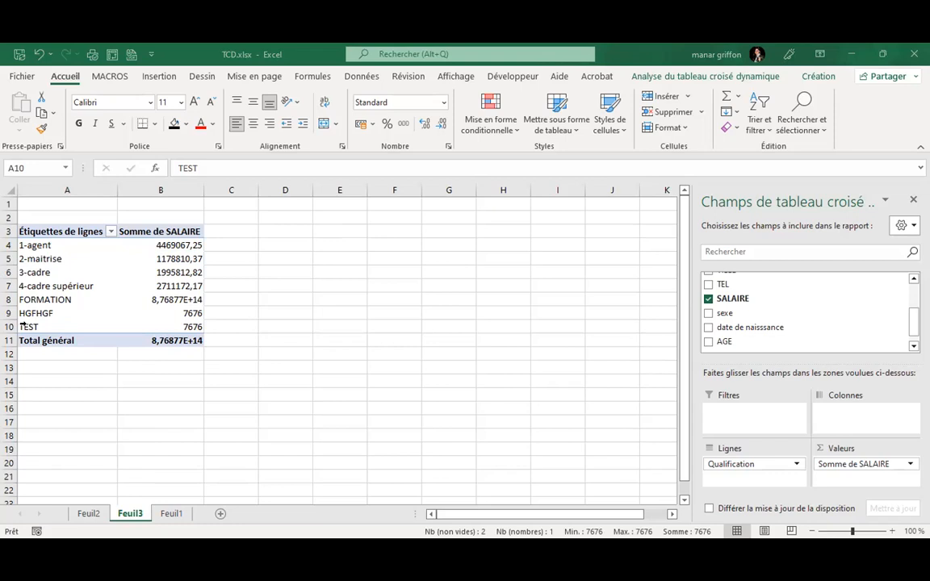
left_click(85, 286)
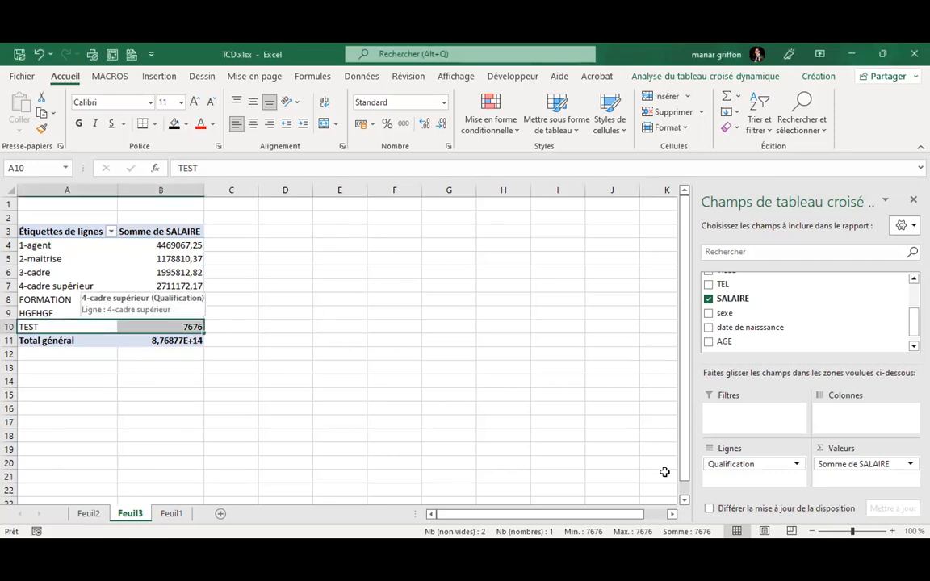
left_click(746, 417)
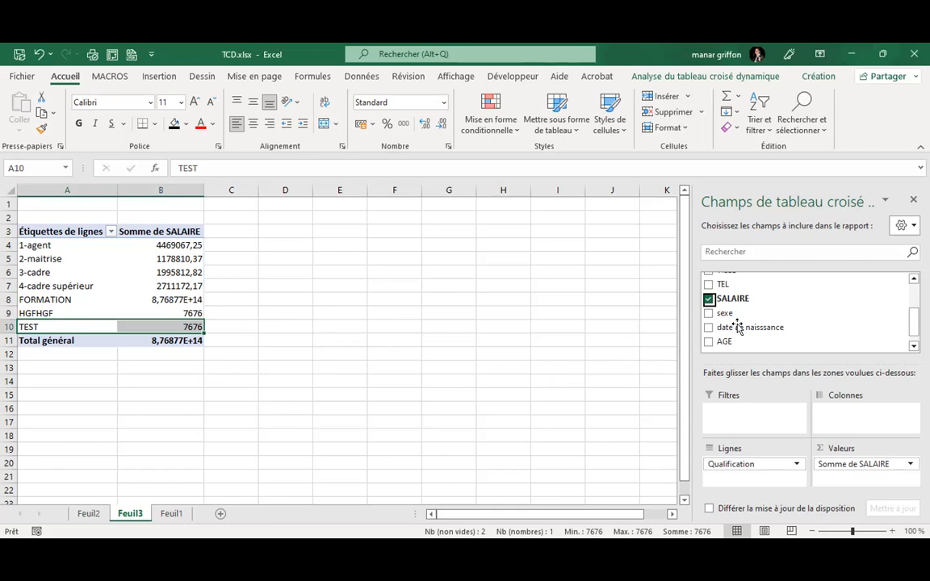
Drag the VILLE field into the Filtres area of the field list.
scroll(737, 326, "up", 1)
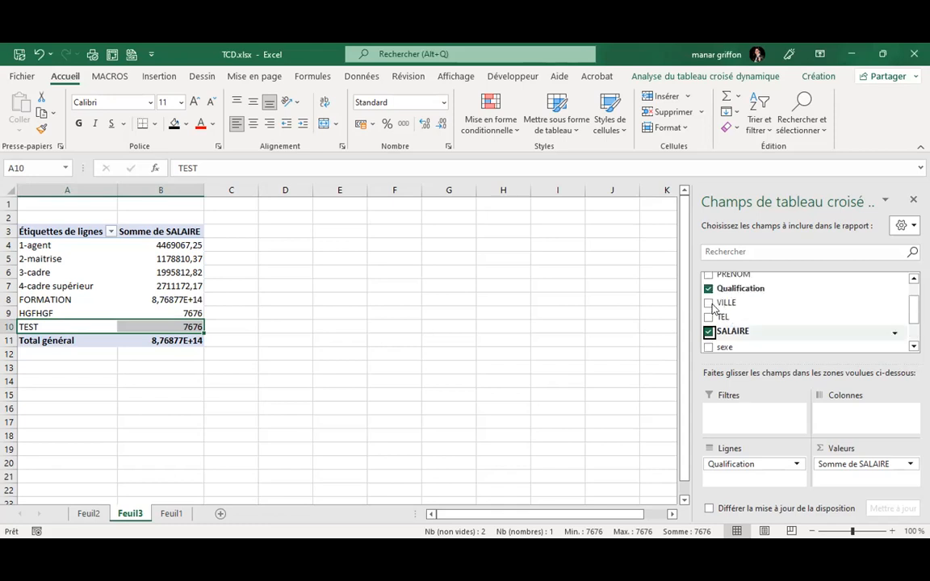
left_click_drag(733, 305, 724, 414)
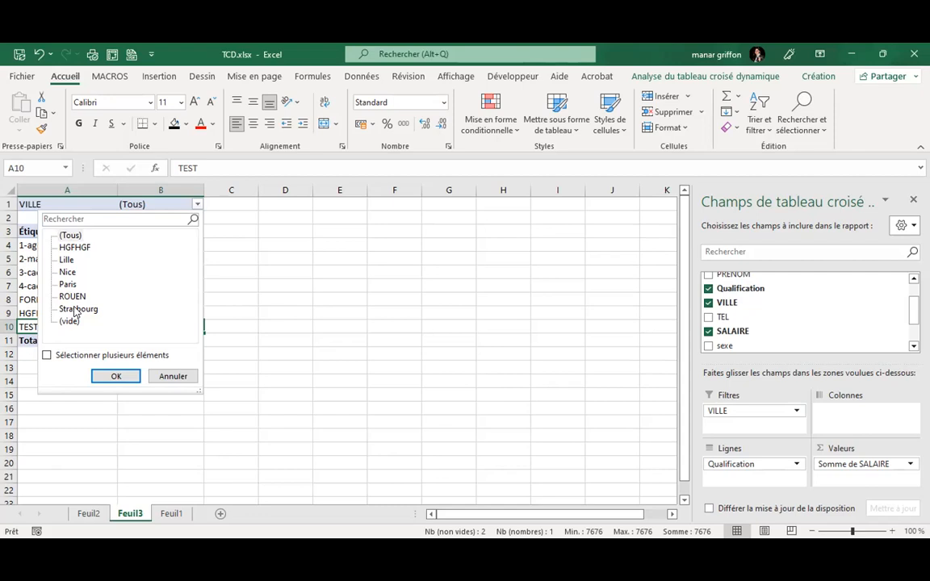
Limit the VILLE filter to Lille, Nice and Paris using multiple-item selection.
left_click(47, 356)
left_click(62, 234)
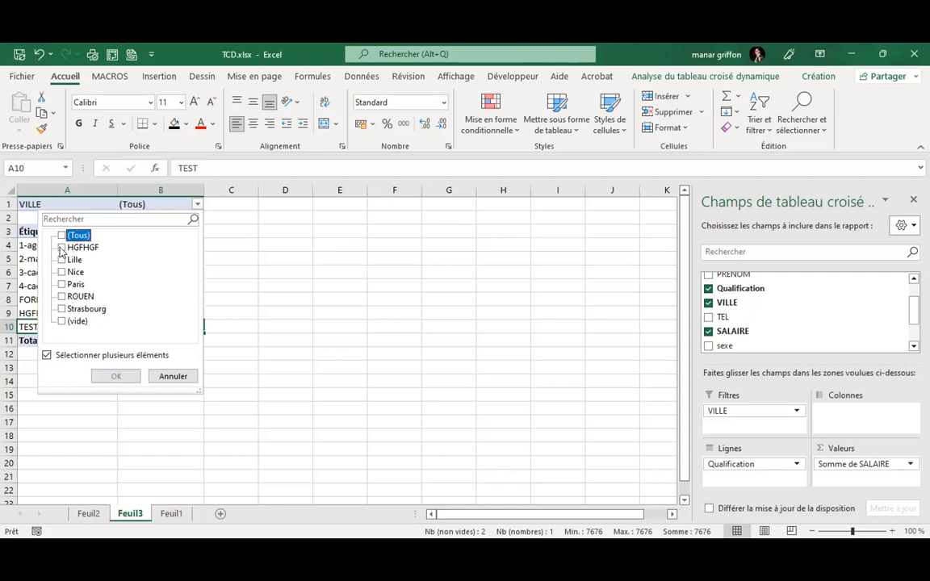
left_click(62, 260)
left_click(63, 272)
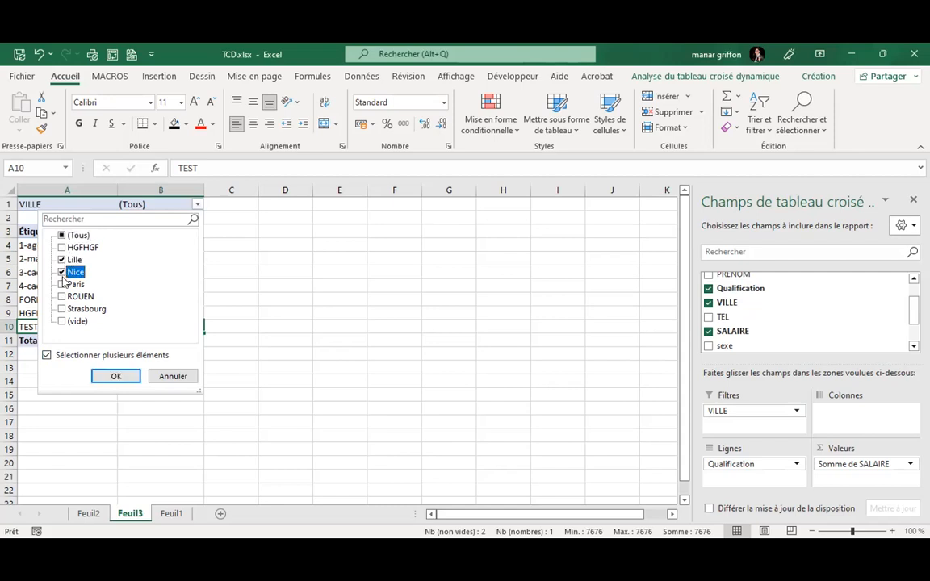
left_click(63, 285)
left_click(113, 376)
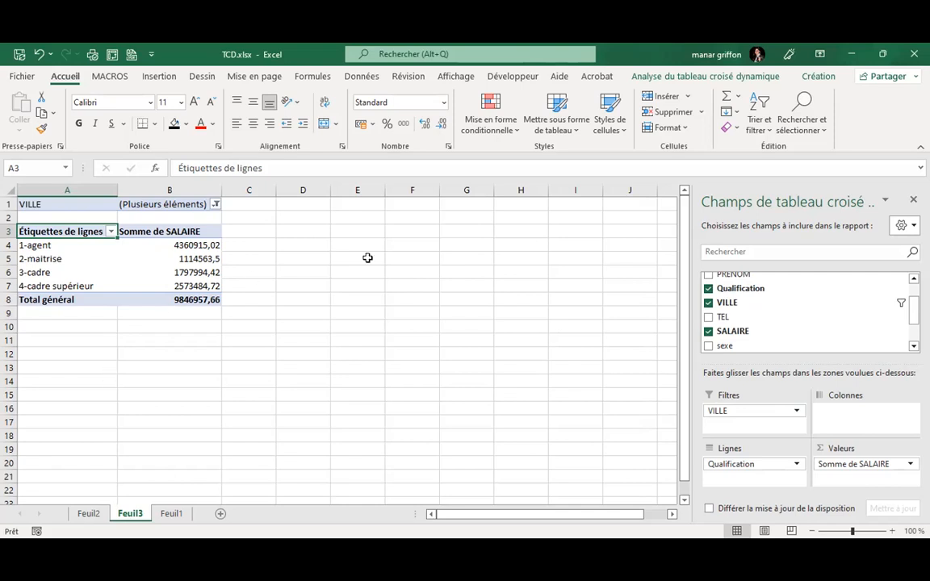
Switch to the Analyse du tableau croisé dynamique ribbon tab.
left_click(683, 80)
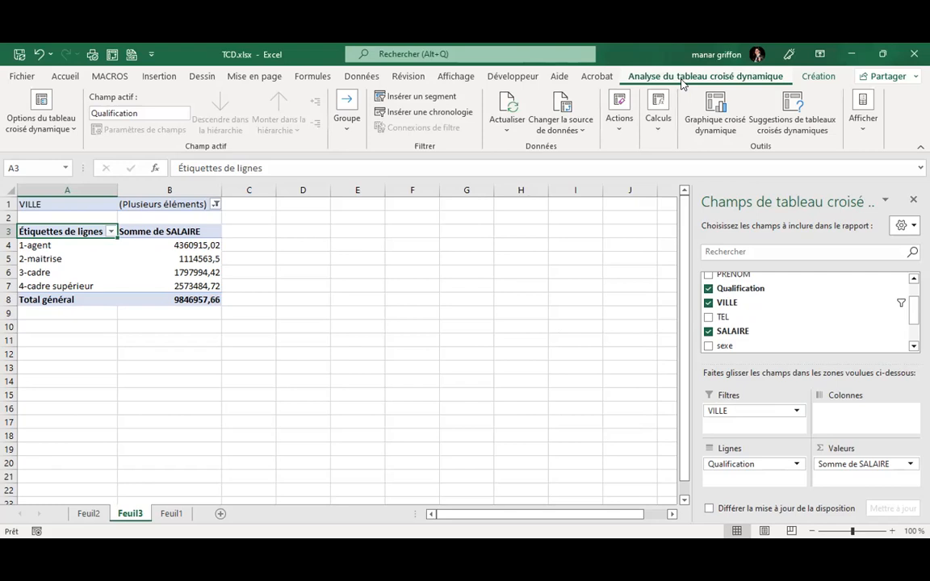
Choose Afficher les pages de filtre de rapport from the PivotTable Options dropdown.
left_click(56, 131)
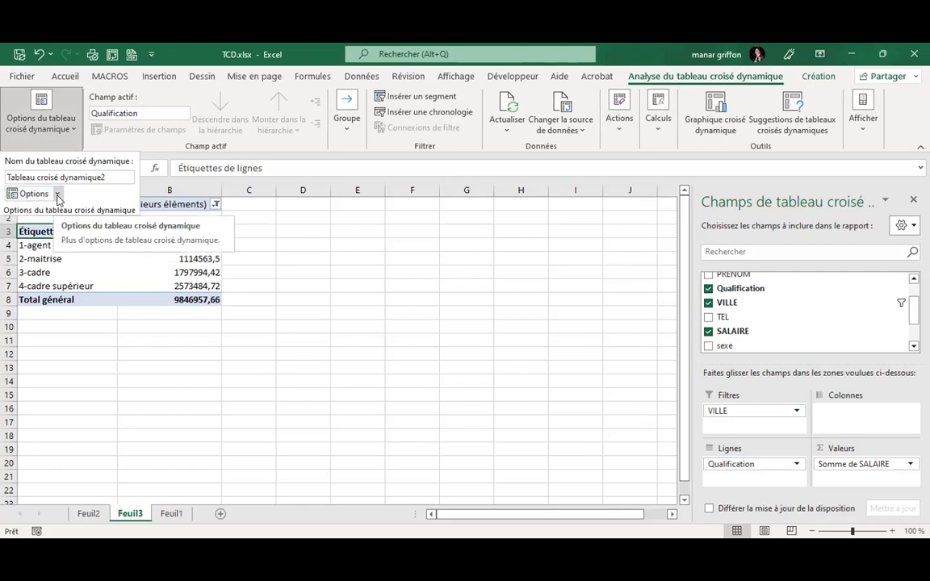
left_click(58, 196)
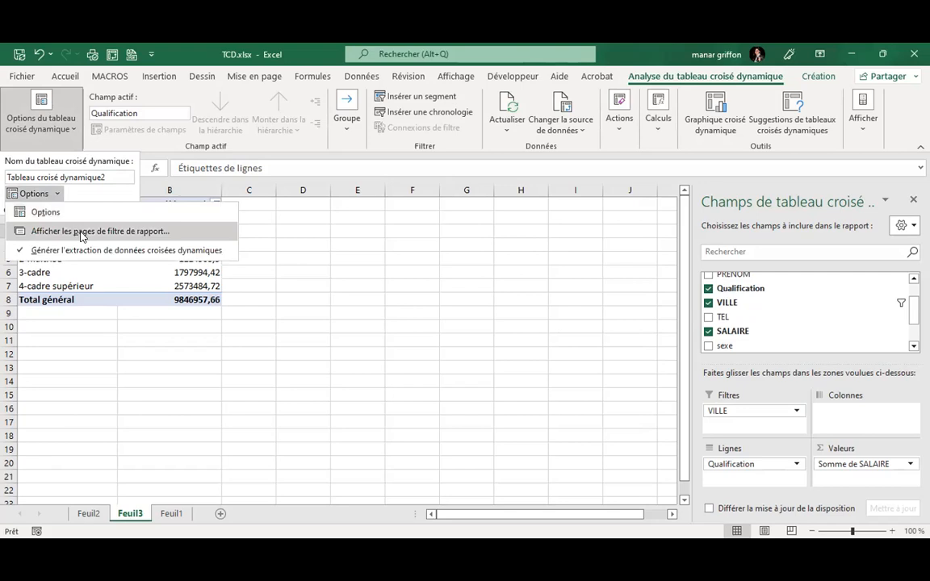
left_click(81, 233)
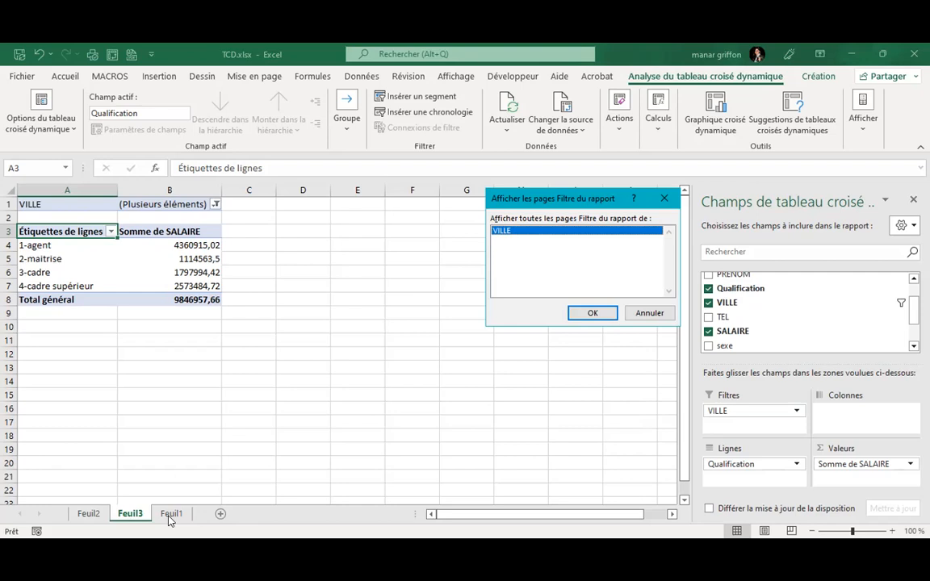
Generate the Lille, Nice and Paris sheets, review each, then return to Feuil3.
left_click(593, 315)
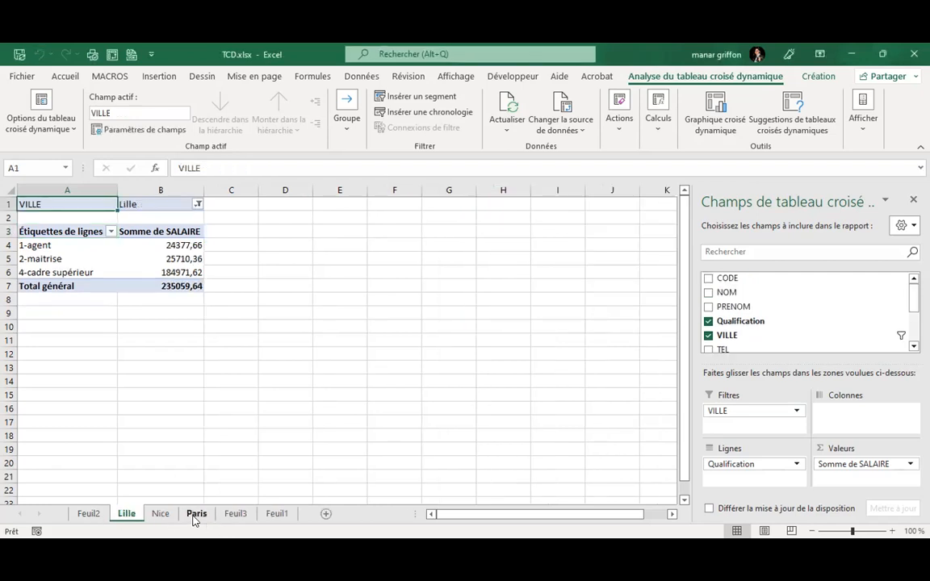
left_click(157, 514)
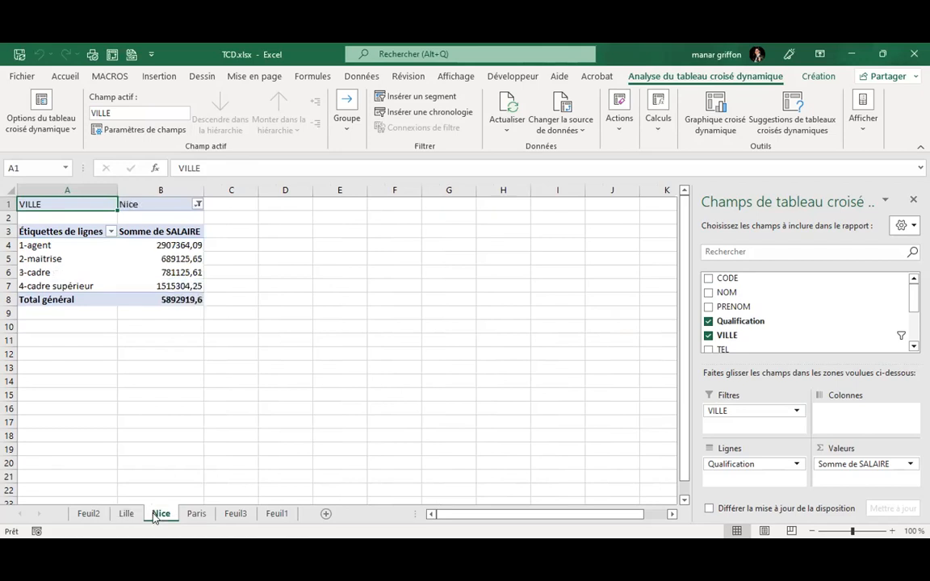
left_click(194, 515)
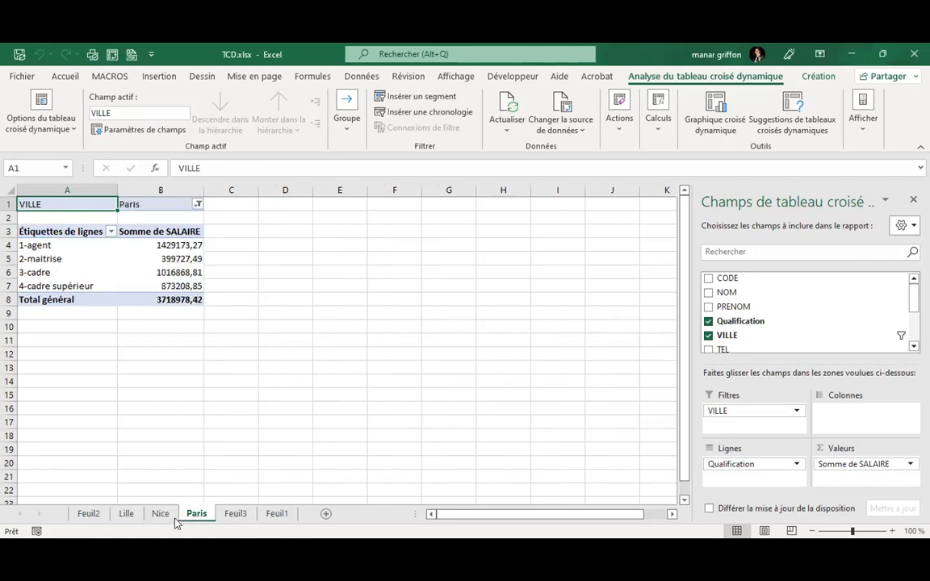
left_click(127, 515)
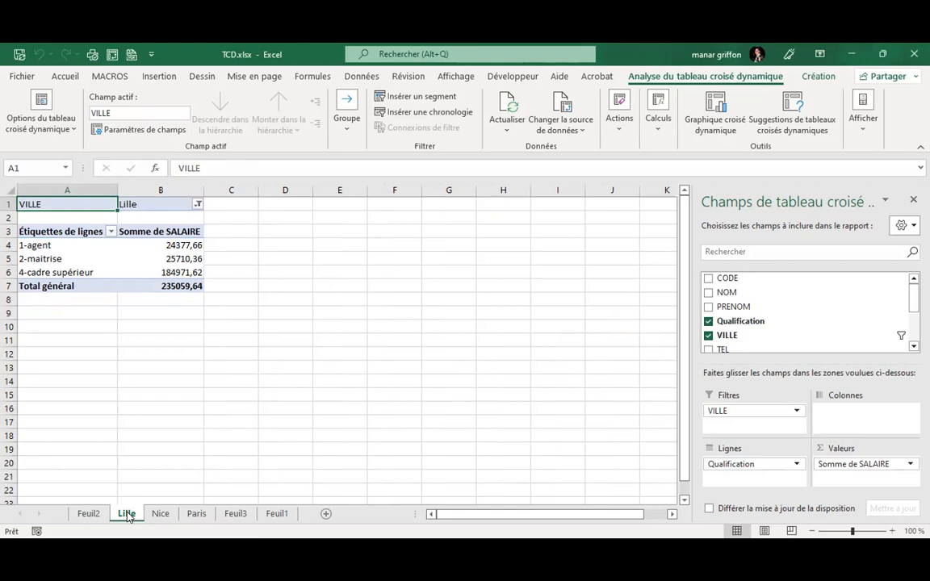
left_click(160, 514)
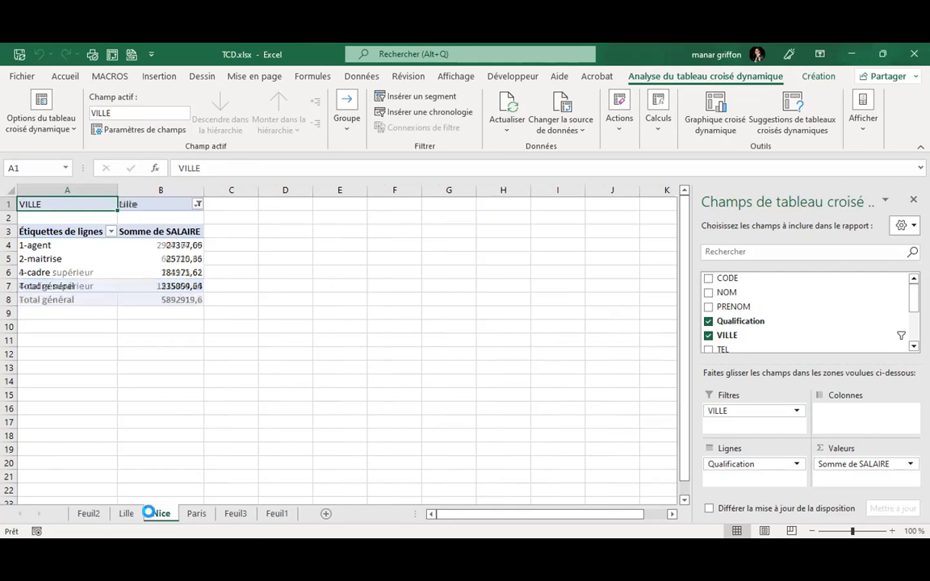
left_click(196, 514)
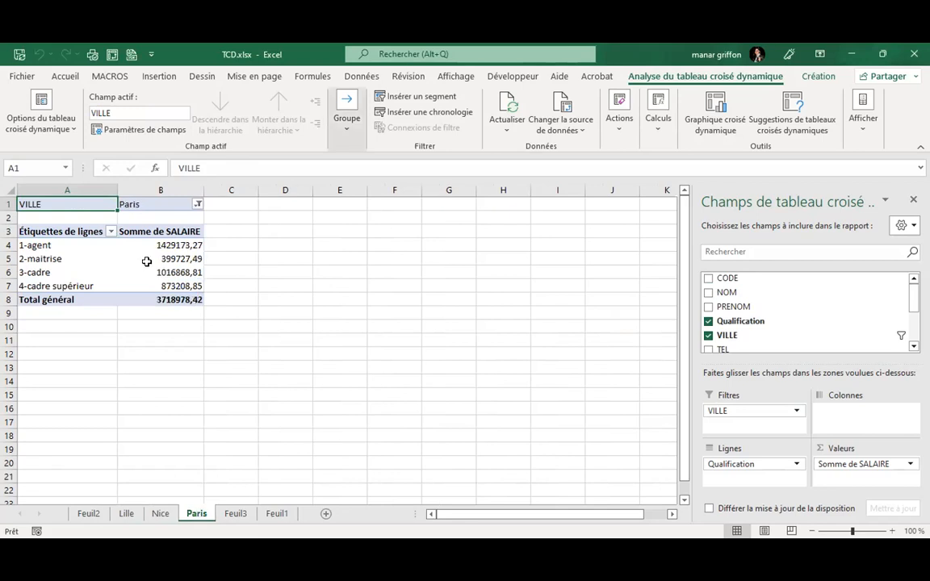
left_click(240, 517)
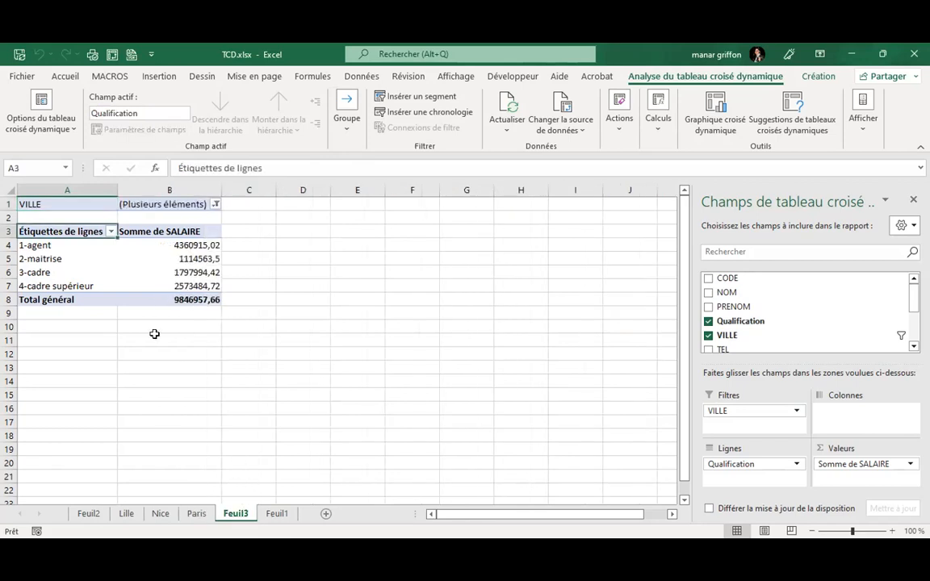
Insert slicers for the sexe and VILLE fields on the pivot table.
left_click(139, 268)
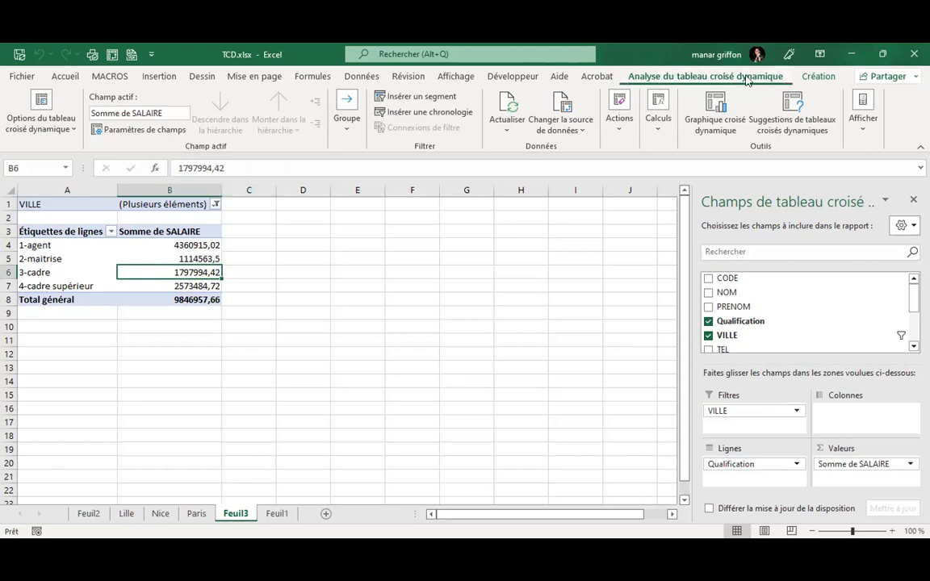
left_click(421, 99)
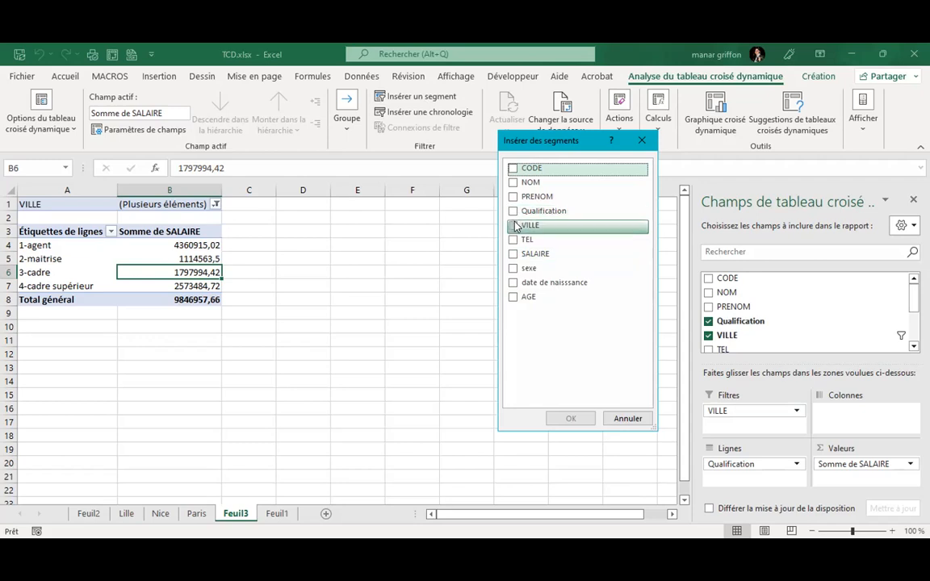
left_click(514, 268)
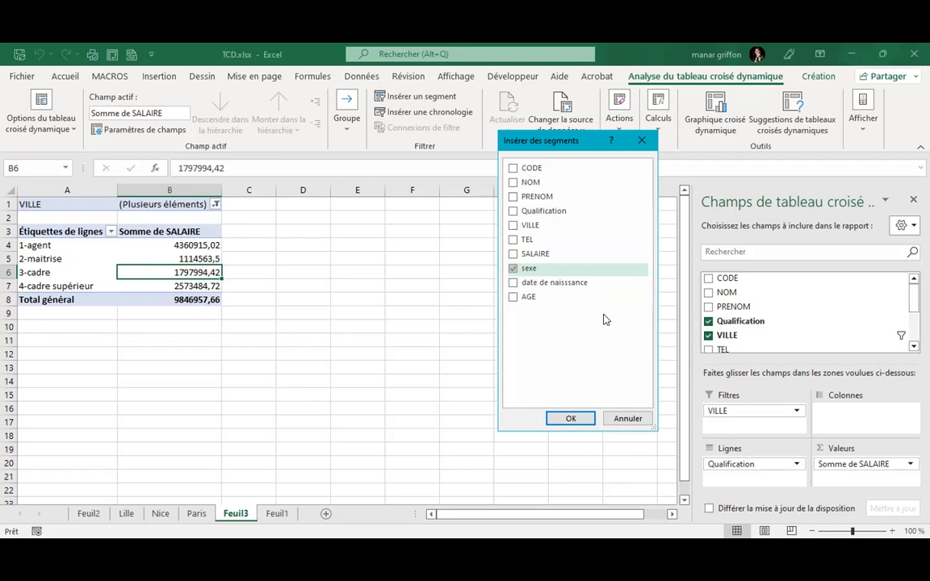
left_click(513, 226)
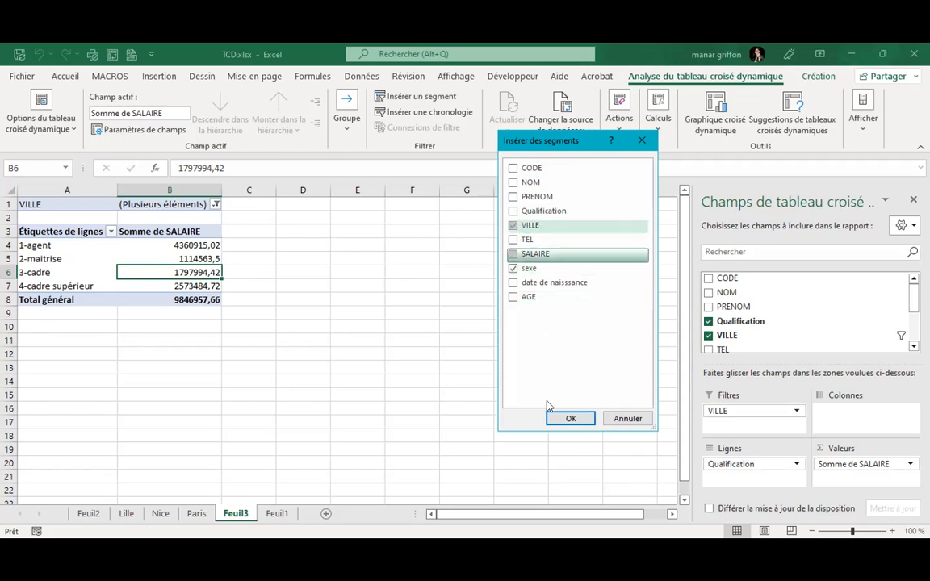
left_click(569, 419)
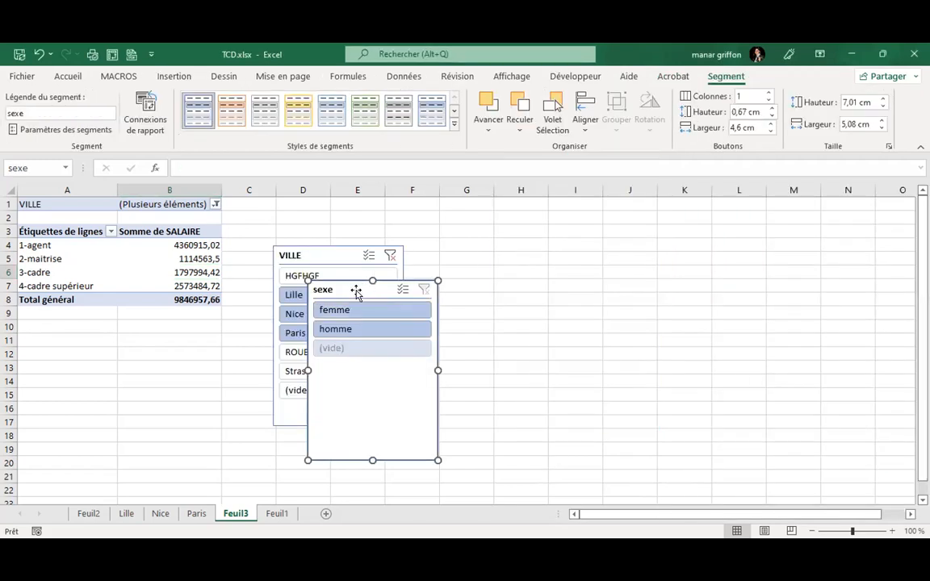
Arrange the sexe and VILLE slicers side by side above the pivot.
left_click_drag(353, 287, 527, 217)
left_click(337, 256)
left_click_drag(337, 257, 373, 209)
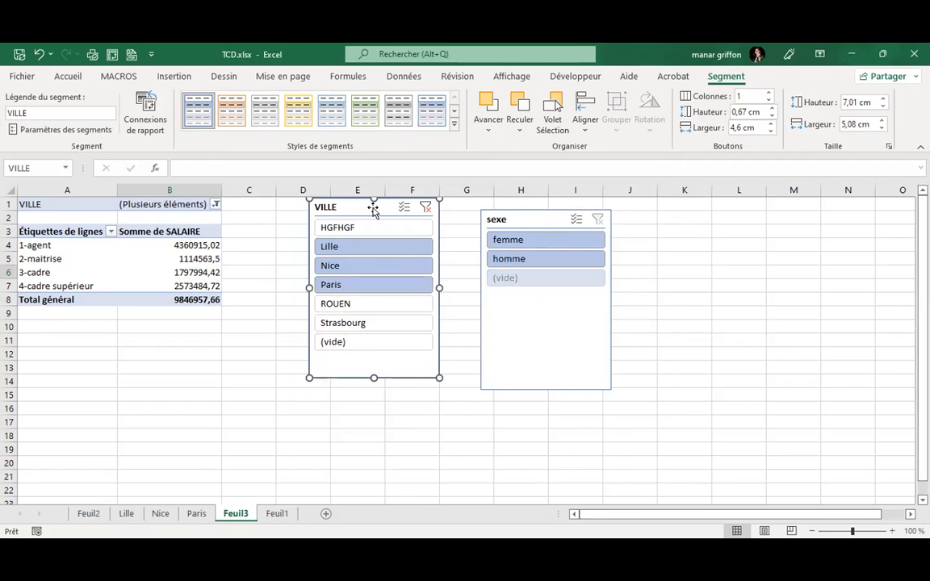
Test the slicer buttons, then filter to Strasbourg and femme (total 196296,27).
left_click(505, 241)
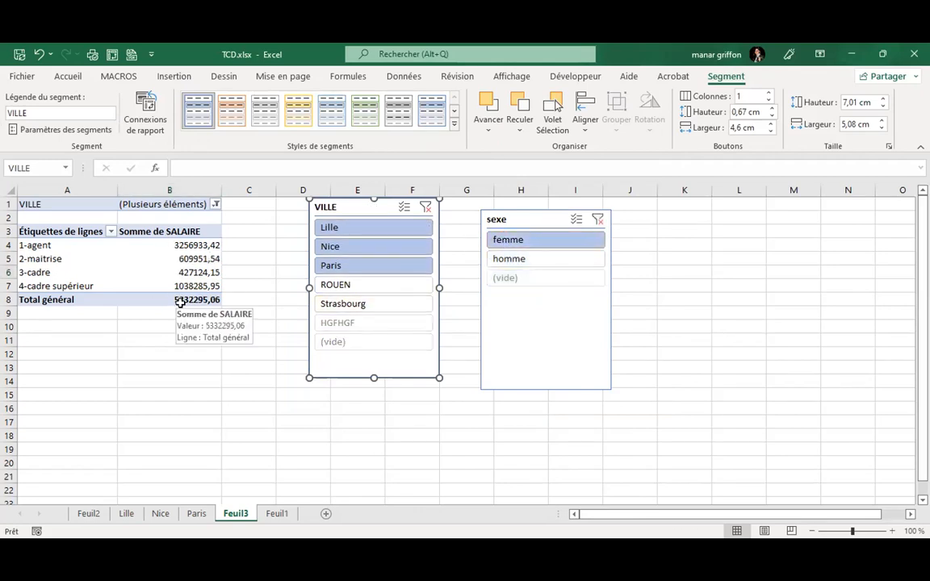
left_click(543, 261)
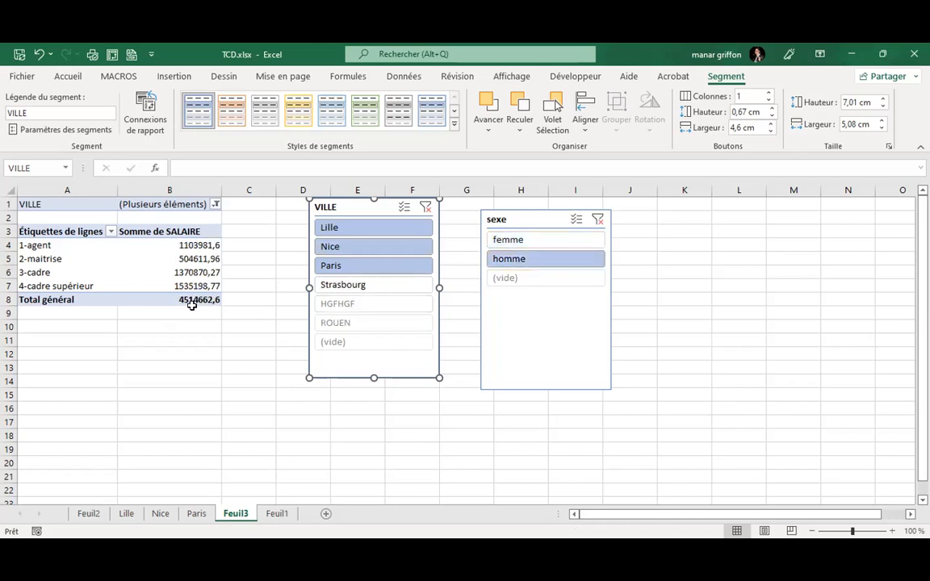
left_click(348, 286)
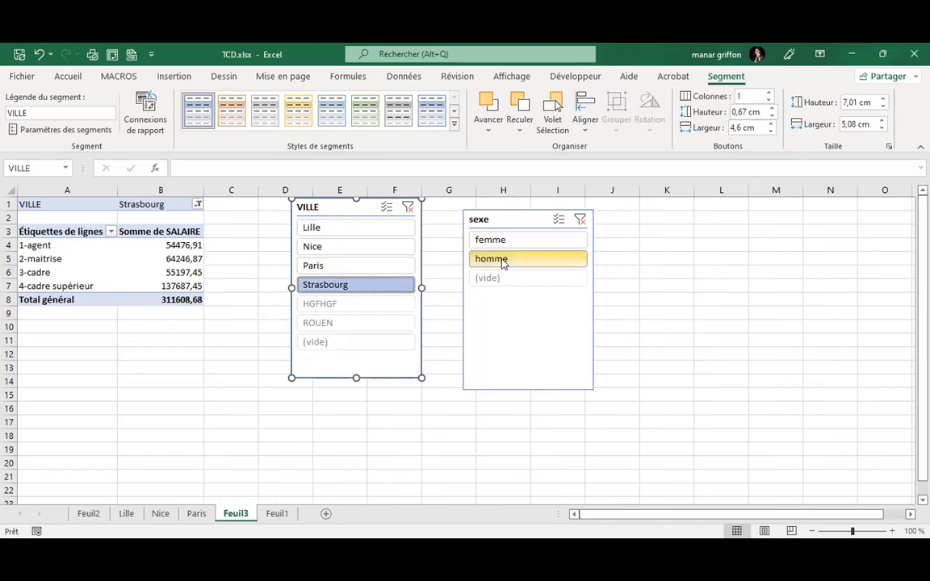
left_click(377, 305)
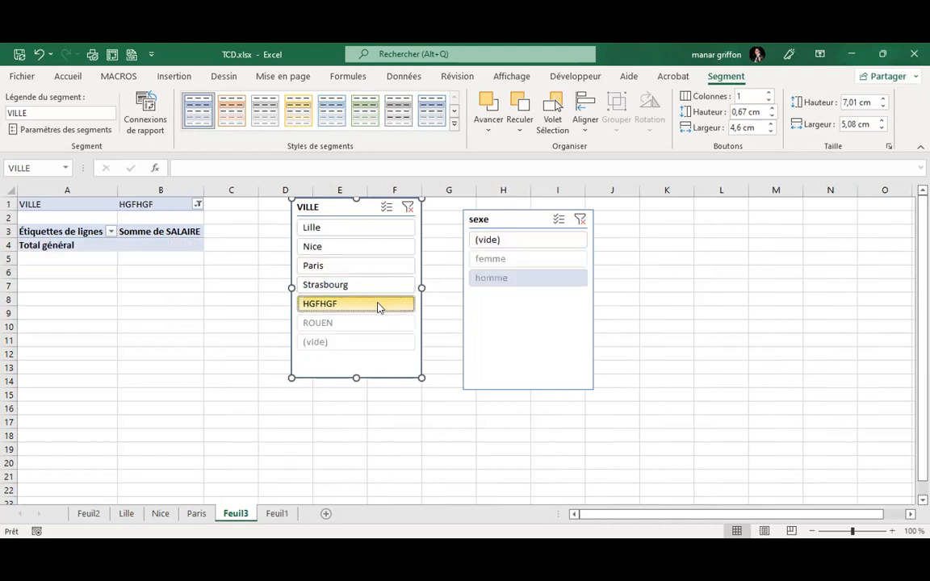
left_click(359, 325)
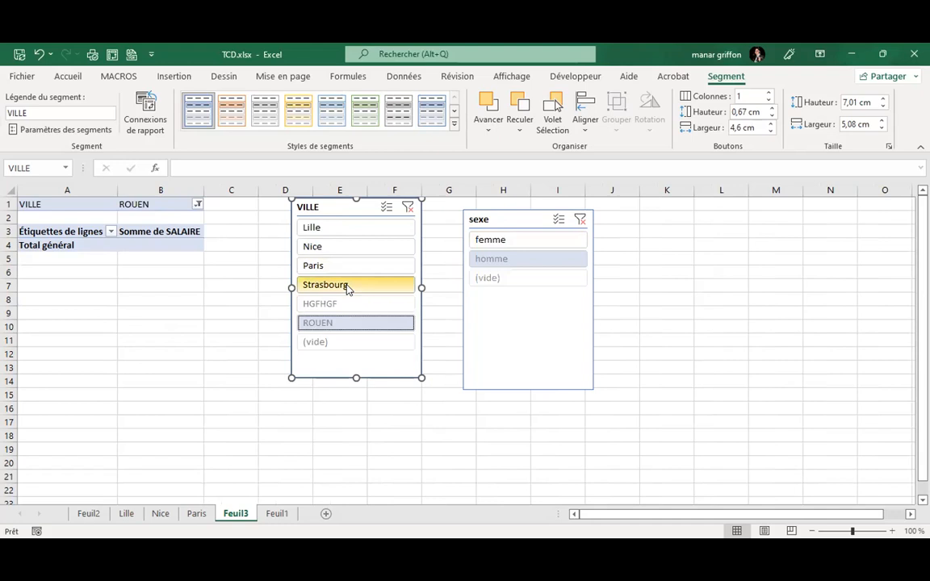
left_click(347, 286)
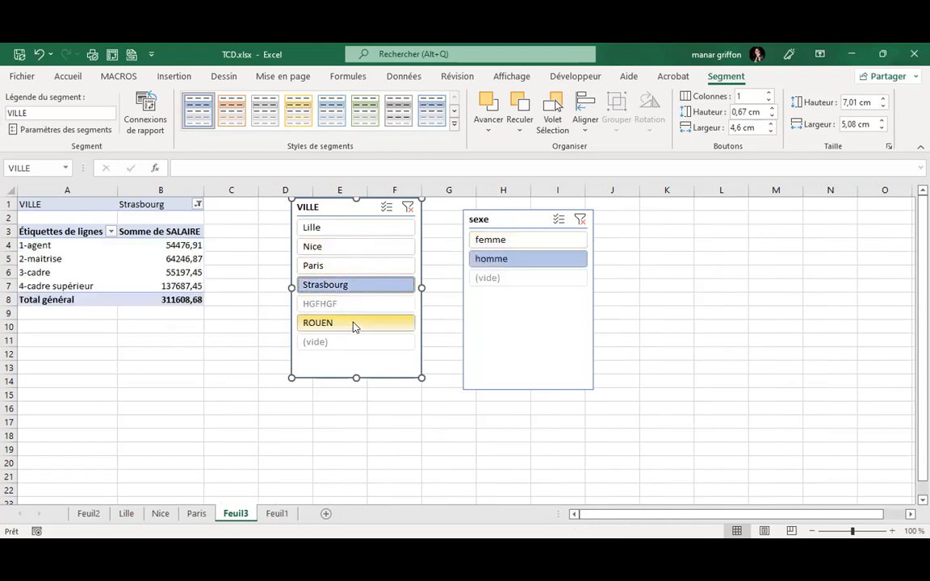
left_click(484, 239)
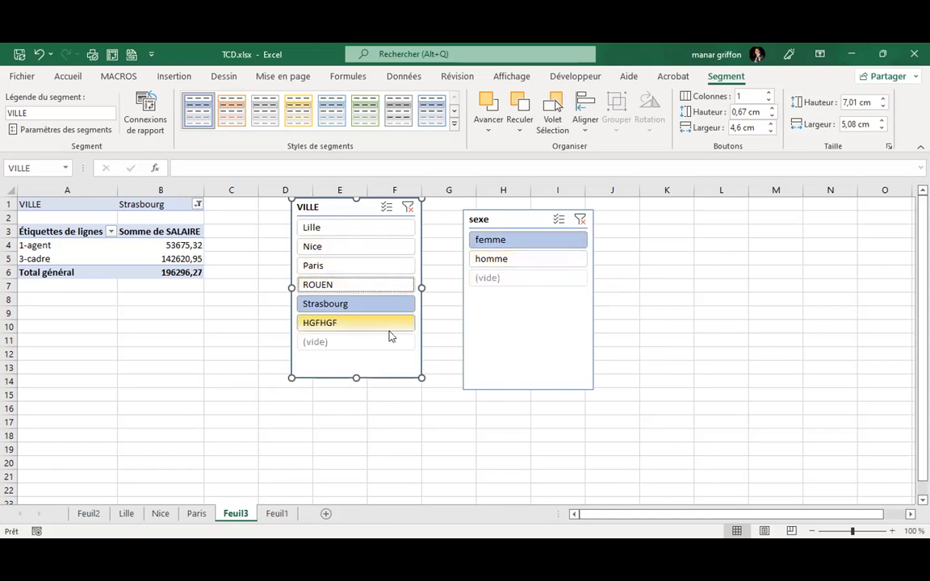
left_click_drag(78, 258, 78, 245)
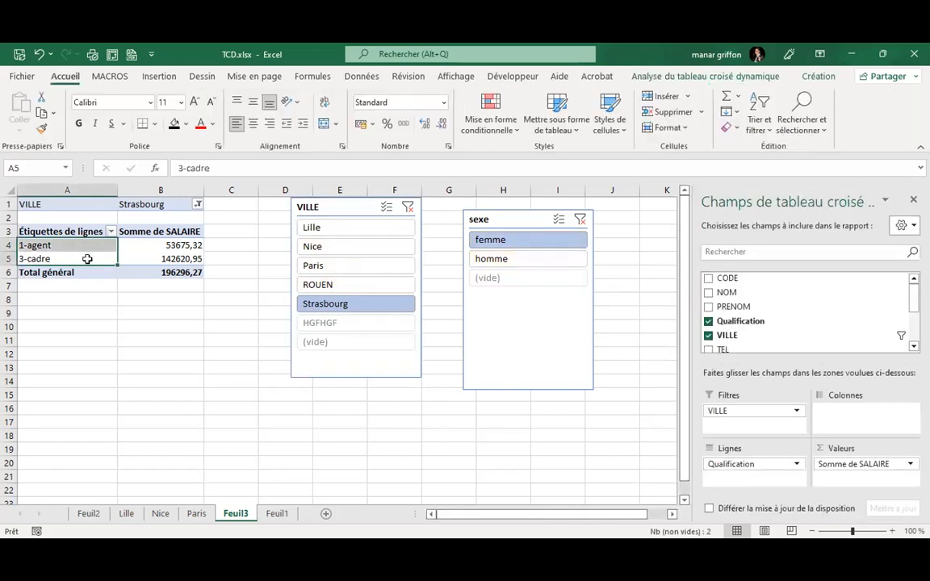
Select cell A5 and bring up the PivotTable Analyze tools, pointing at Insert Timeline.
left_click(87, 258)
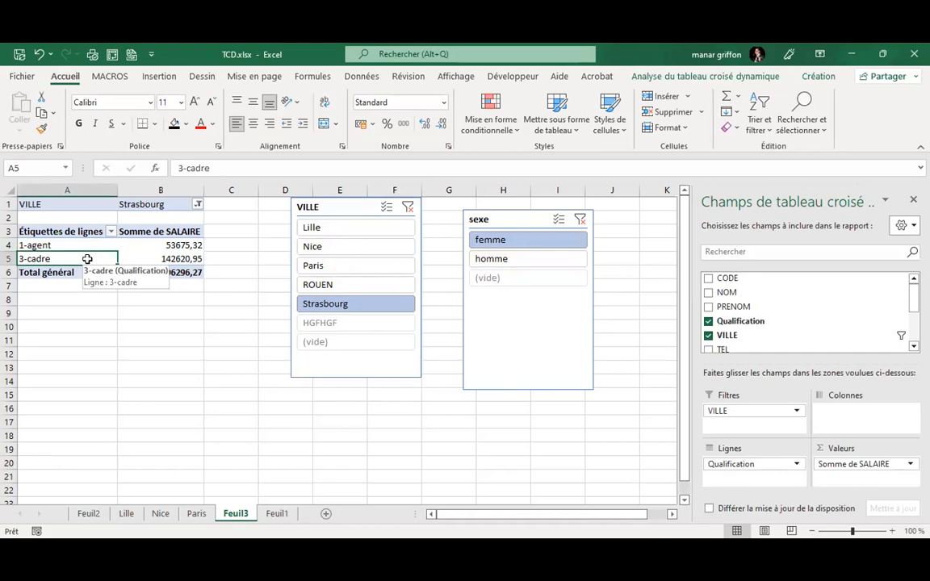
left_click(670, 76)
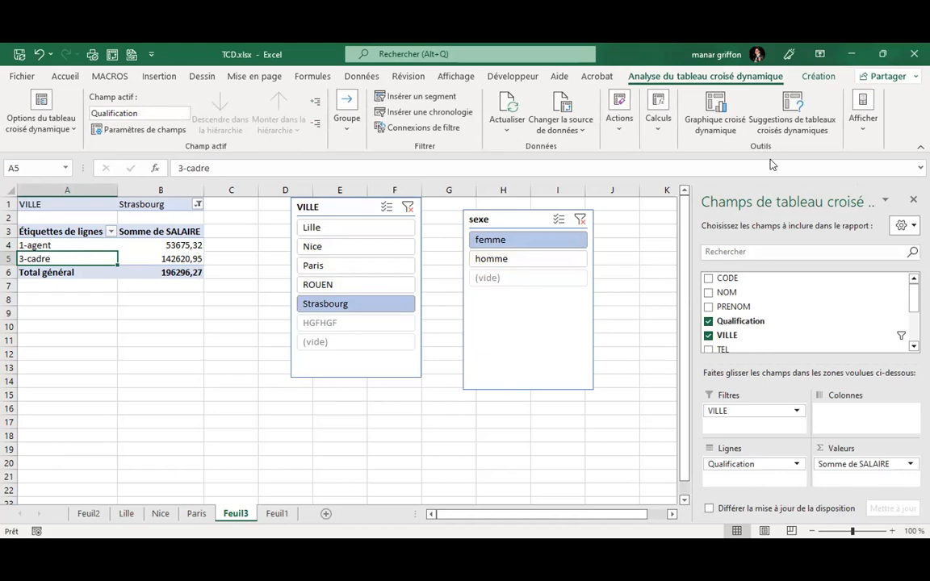
left_click(453, 91)
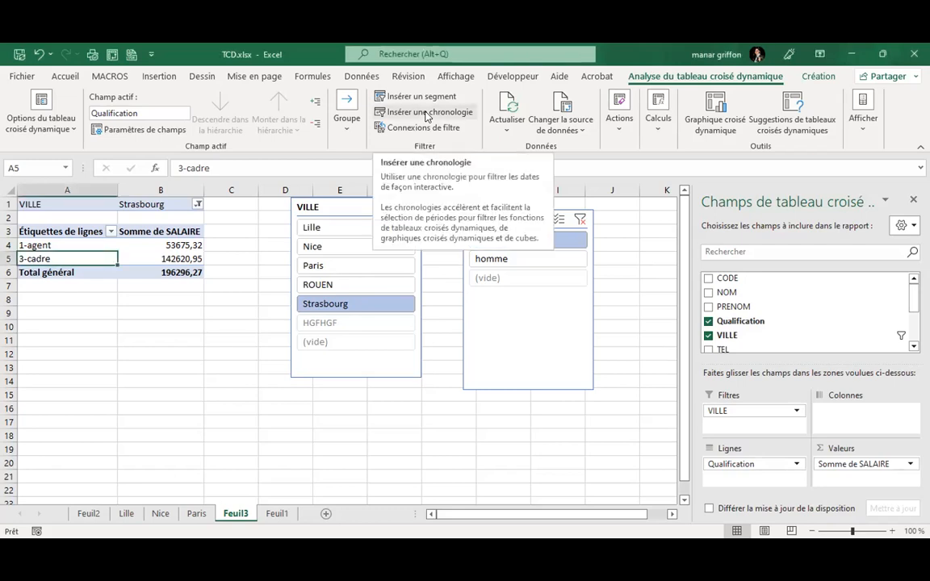
Insert a date de naissance timeline for the pivot and widen it across the sheet.
left_click(426, 117)
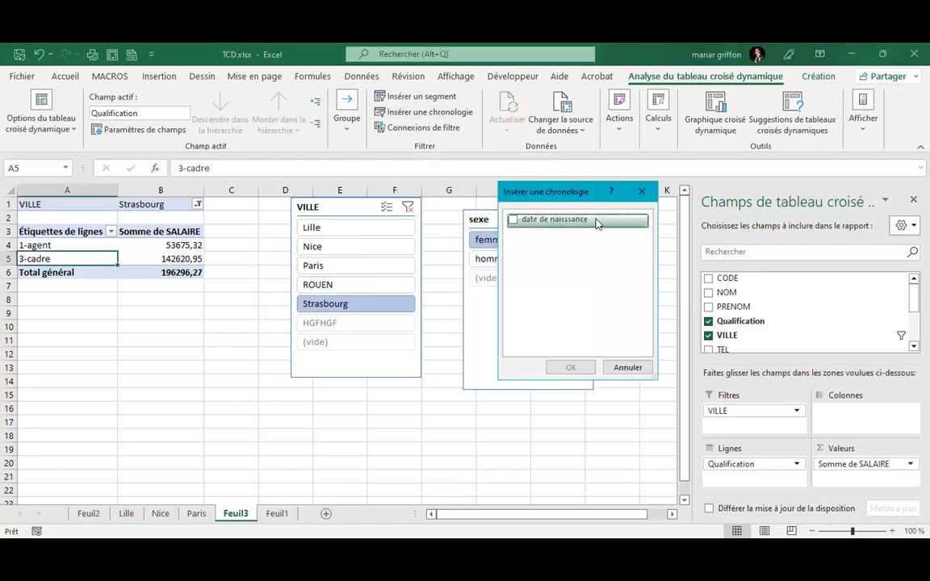
left_click(512, 220)
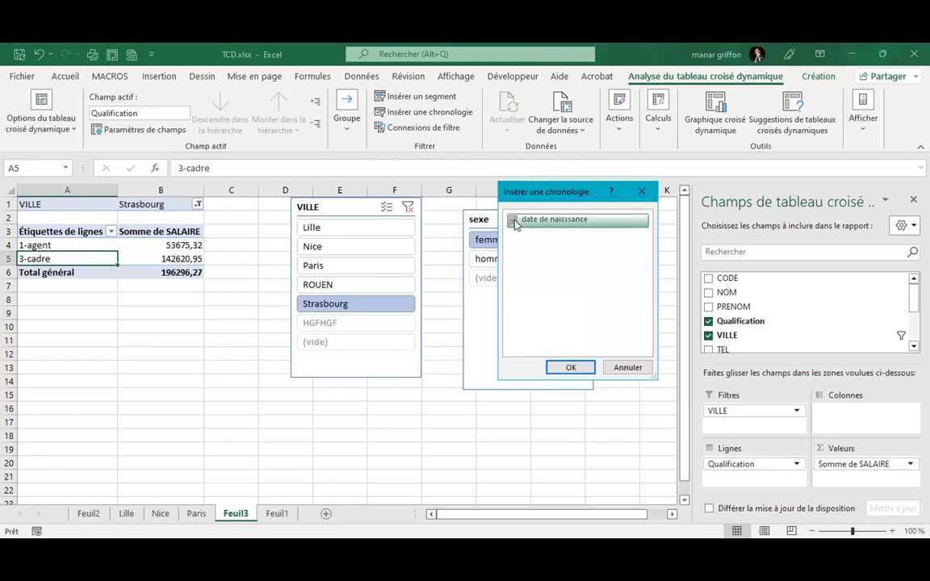
left_click(569, 367)
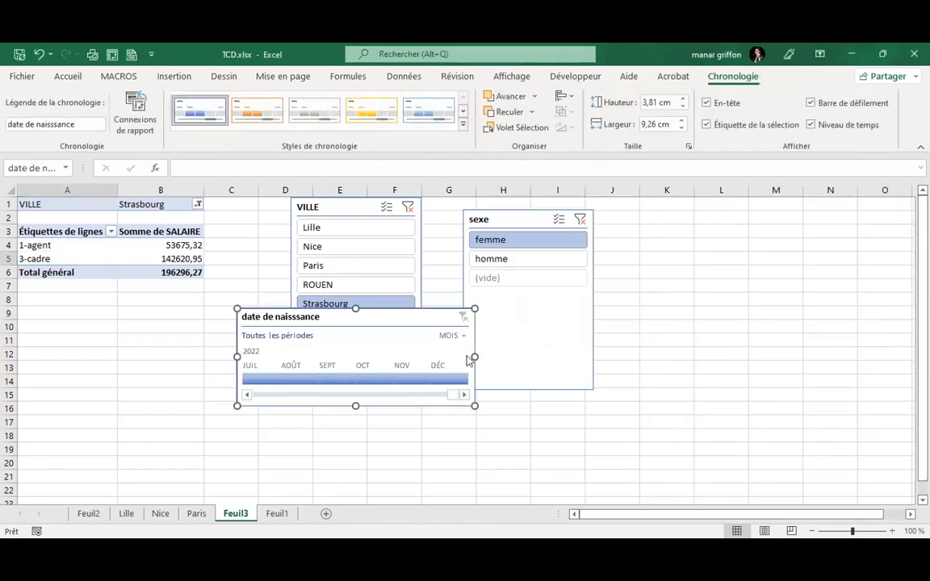
left_click_drag(473, 356, 748, 360)
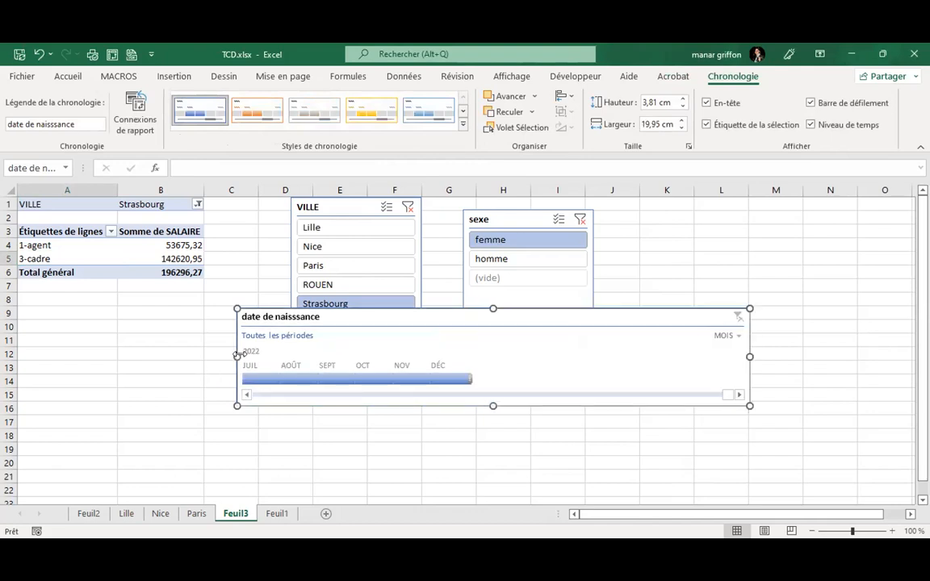
left_click_drag(237, 357, 73, 365)
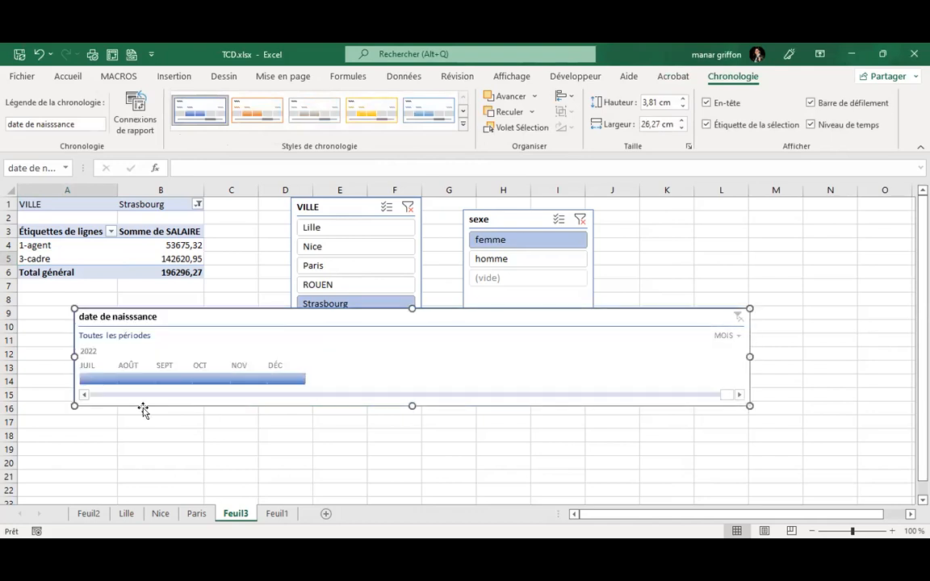
left_click(84, 395)
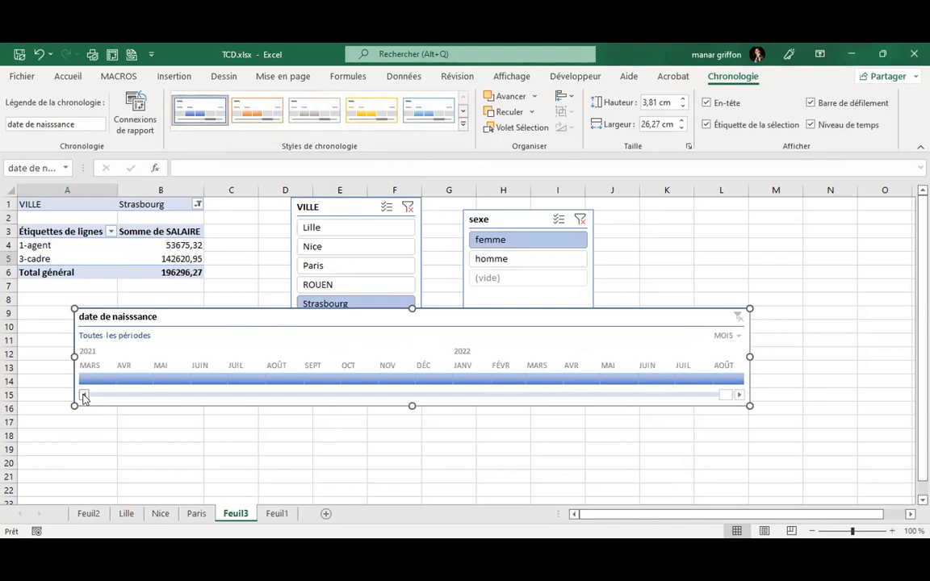
Clear the VILLE and sexe slicer filters and place the timeline below both slicers.
left_click(409, 205)
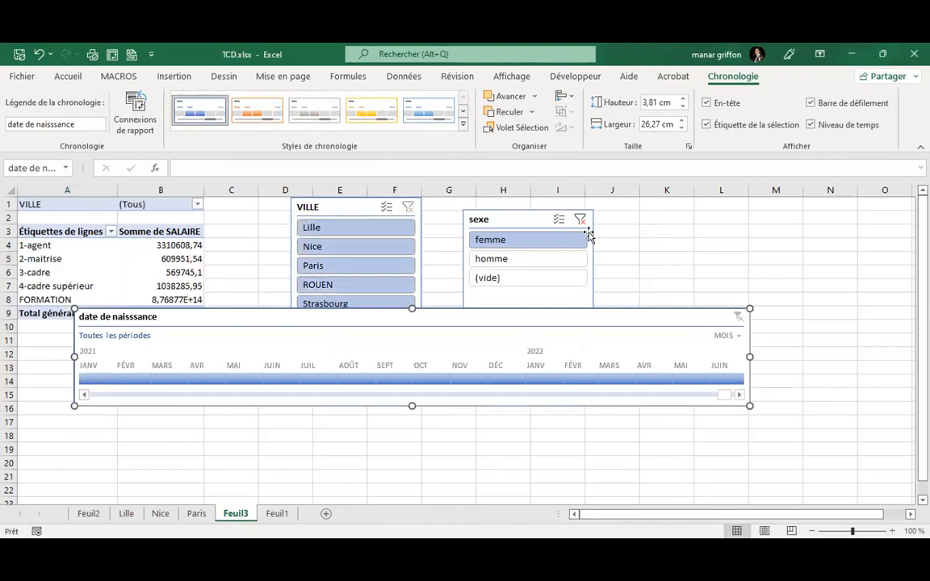
left_click(579, 218)
left_click_drag(487, 323, 483, 402)
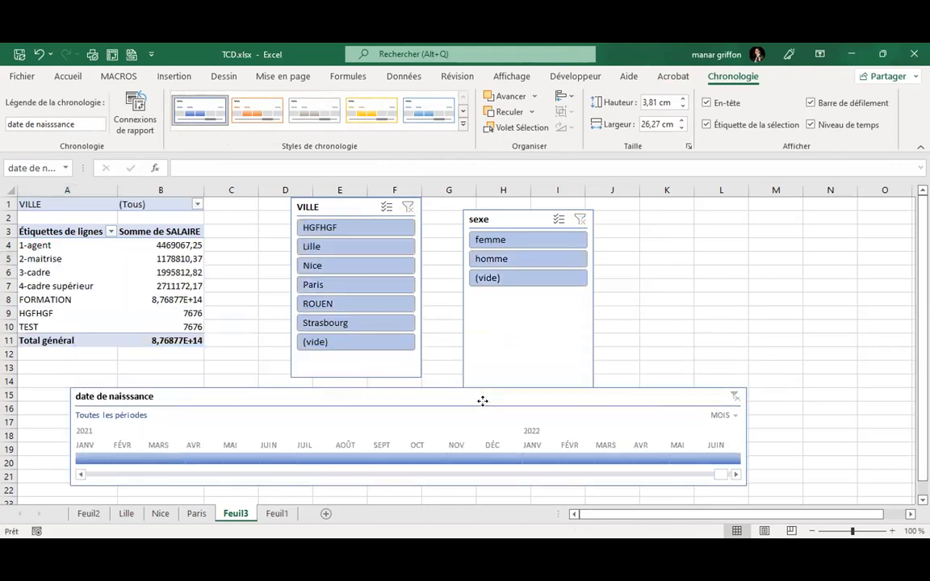
left_click_drag(517, 227, 498, 214)
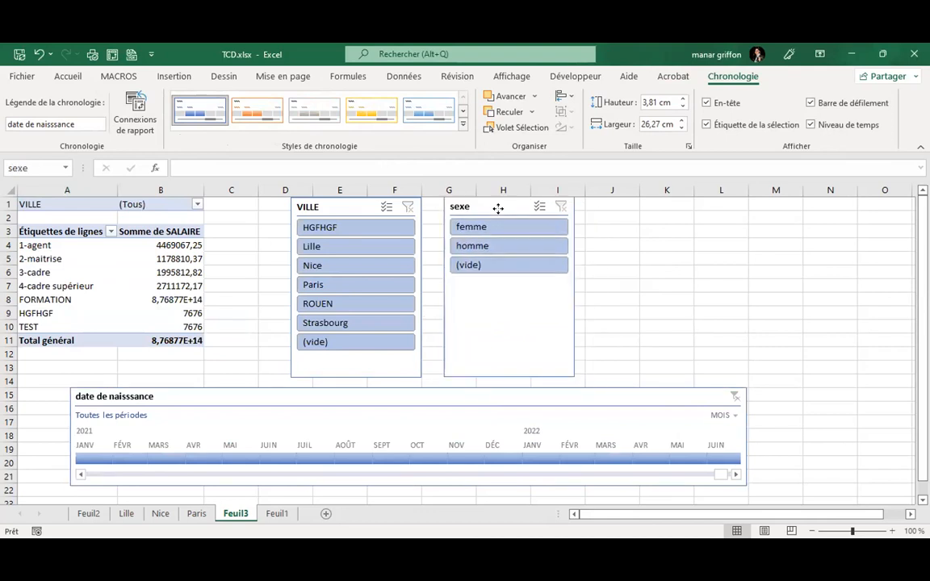
left_click(359, 399)
Filter the timeline to births from janv 1948 through avr 1949.
left_click_drag(334, 399, 328, 396)
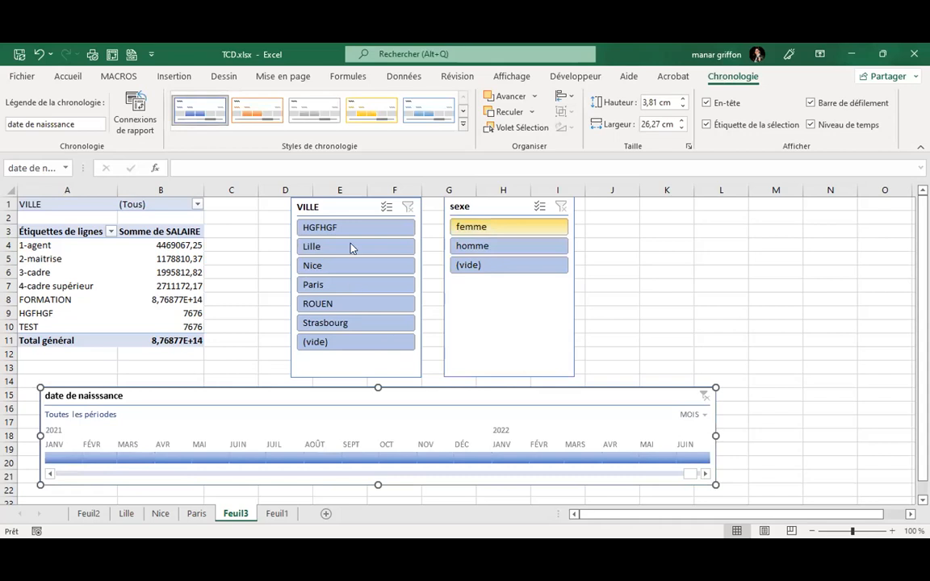
left_click_drag(138, 464, 574, 464)
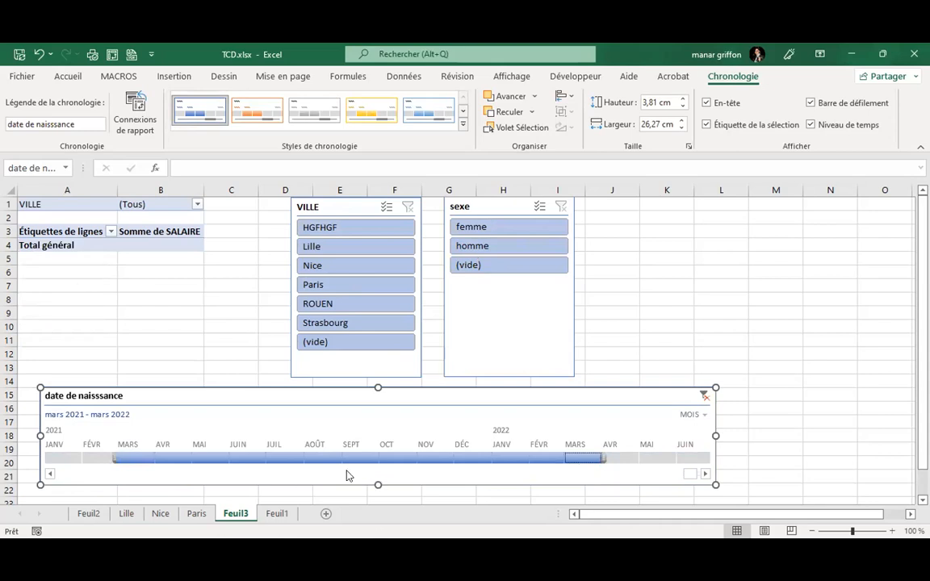
left_click(50, 475)
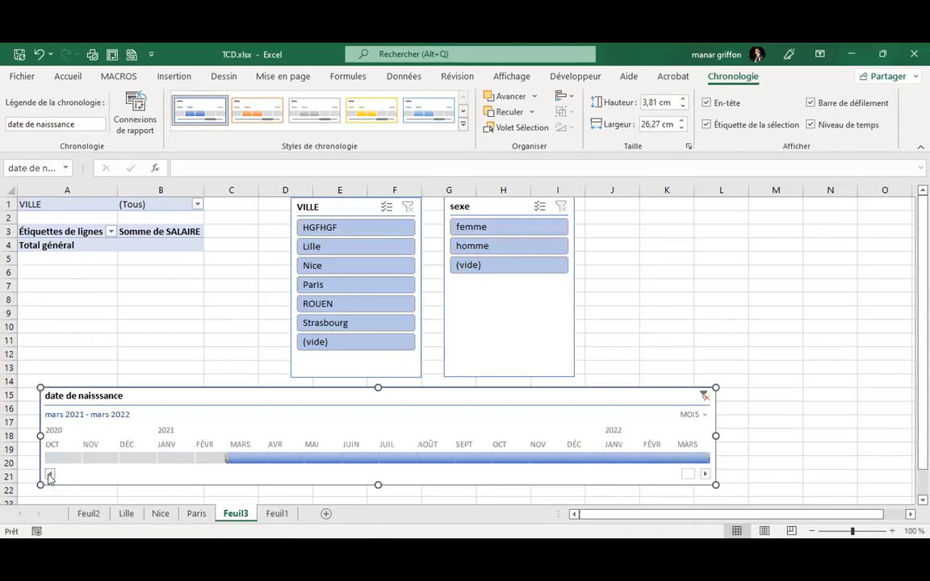
left_click(50, 476)
left_click(47, 474)
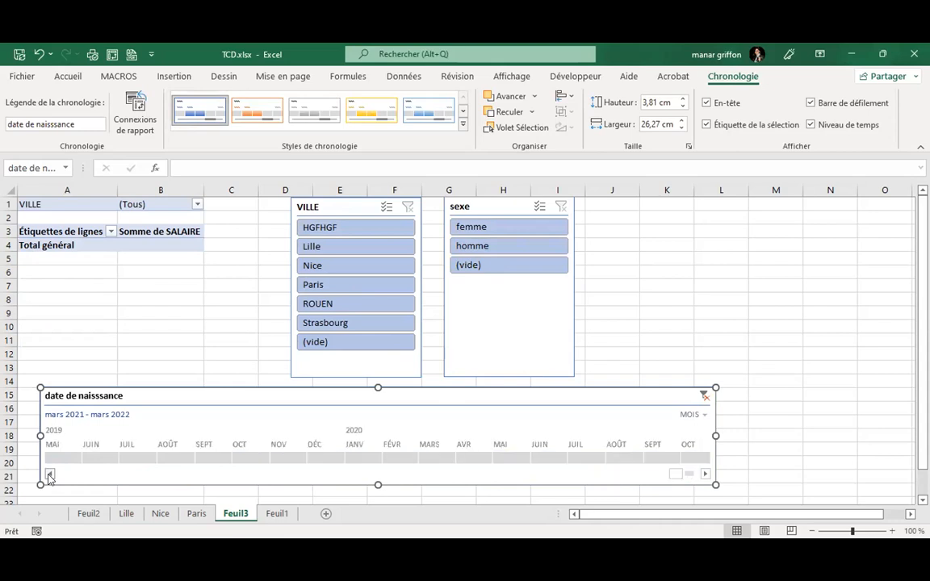
left_click(66, 477)
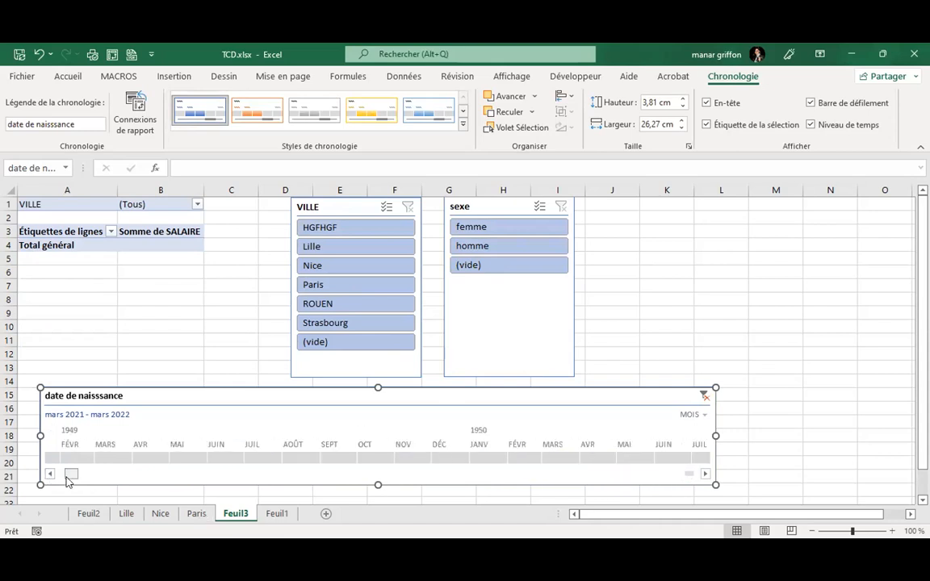
left_click(48, 476)
left_click_drag(69, 457, 626, 459)
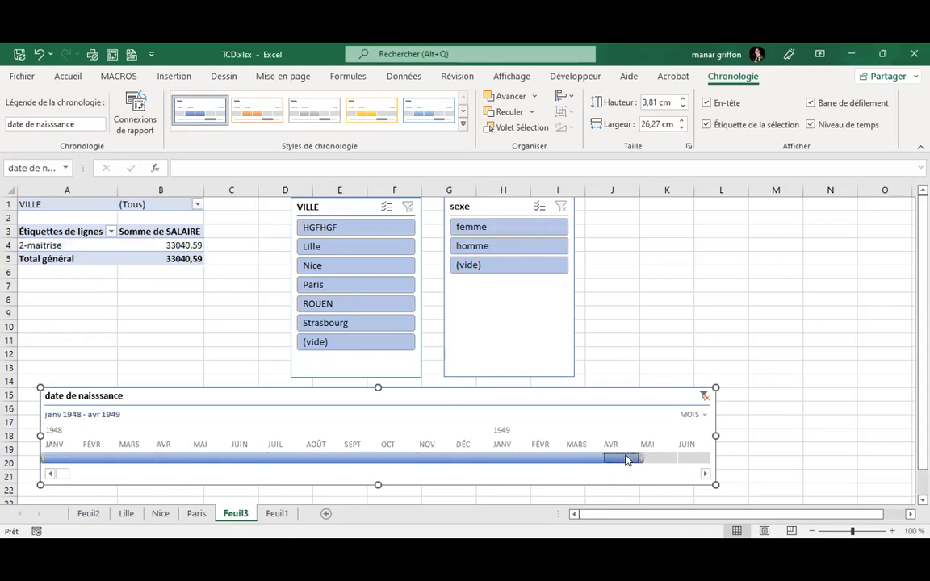
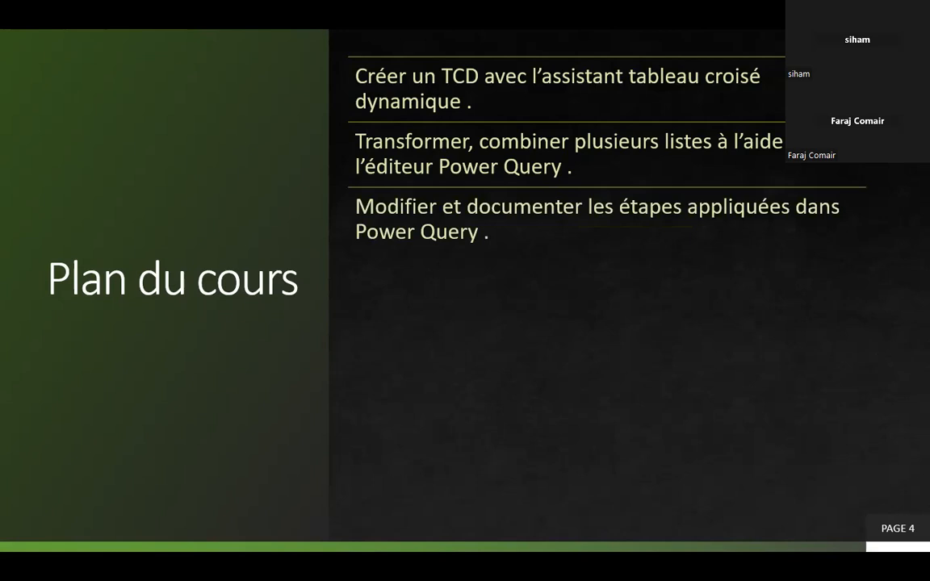
Reveal the four remaining bullets, Dépivoter les colonnes through Actualiser la requête Power Query, then exit the show.
key("Right")
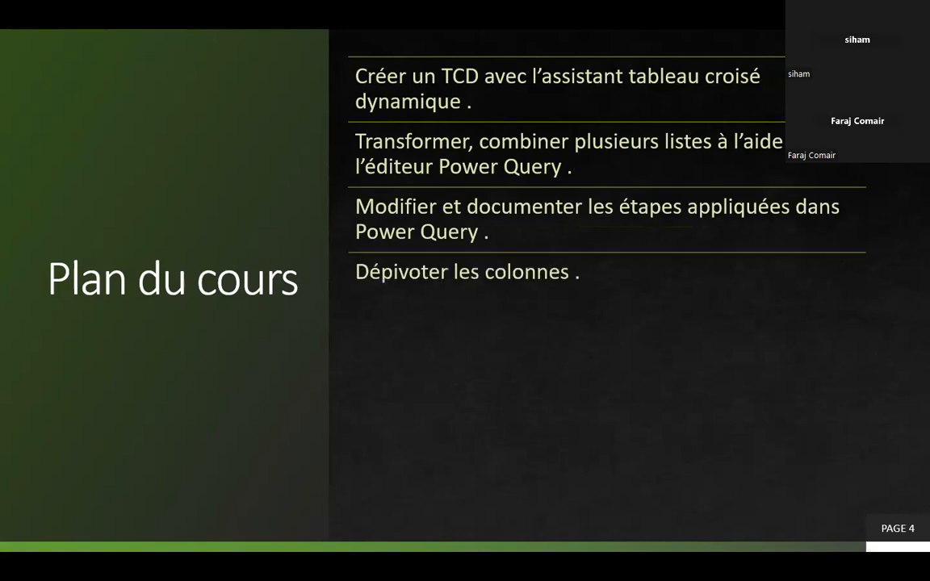
key("Right")
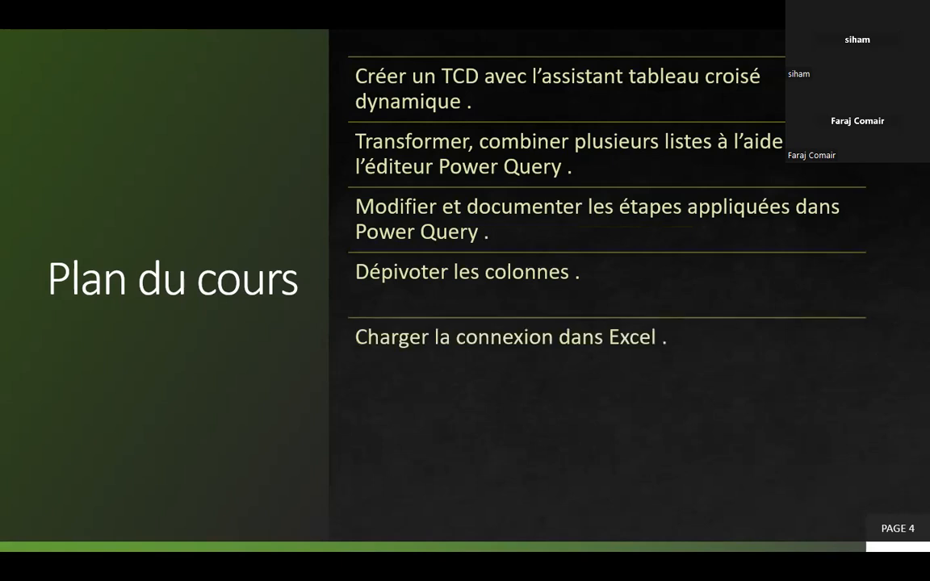
key("Right")
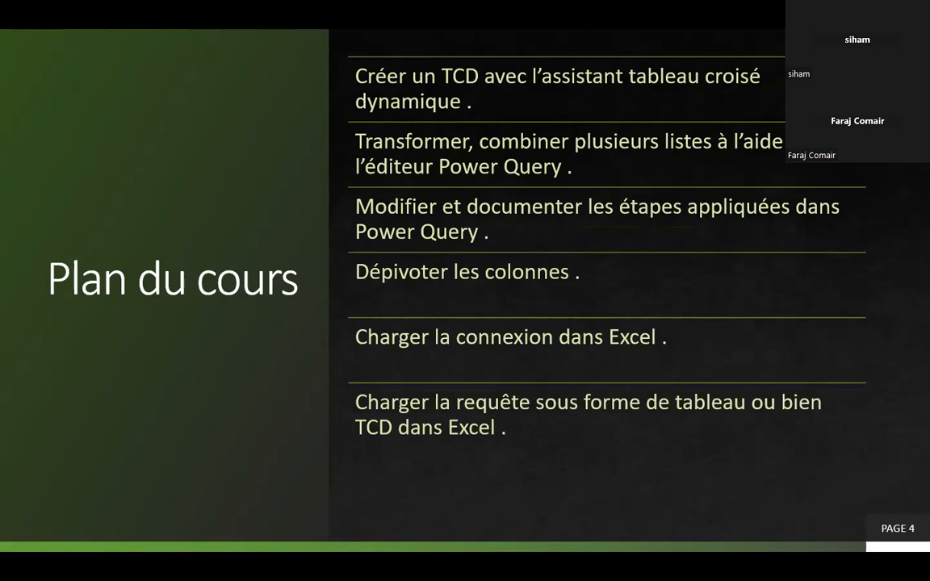
key("Right")
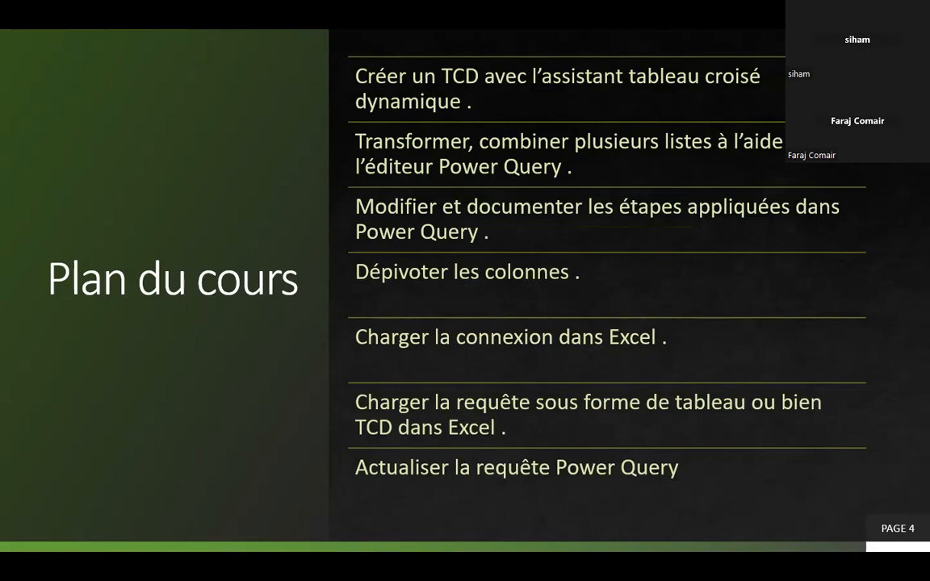
key("Escape")
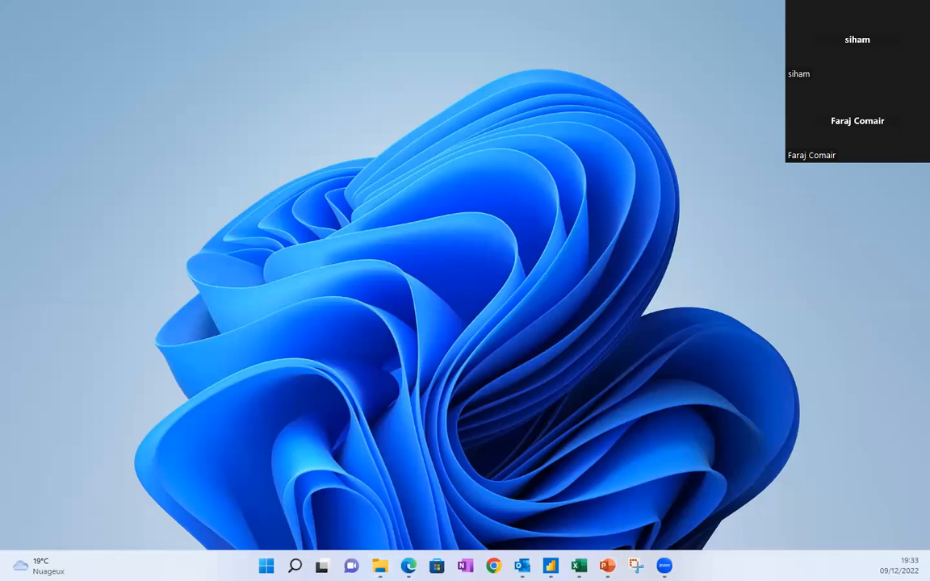
Restore the minimized Excel workbook from the taskbar to show the Janvier sales table.
left_click(520, 508)
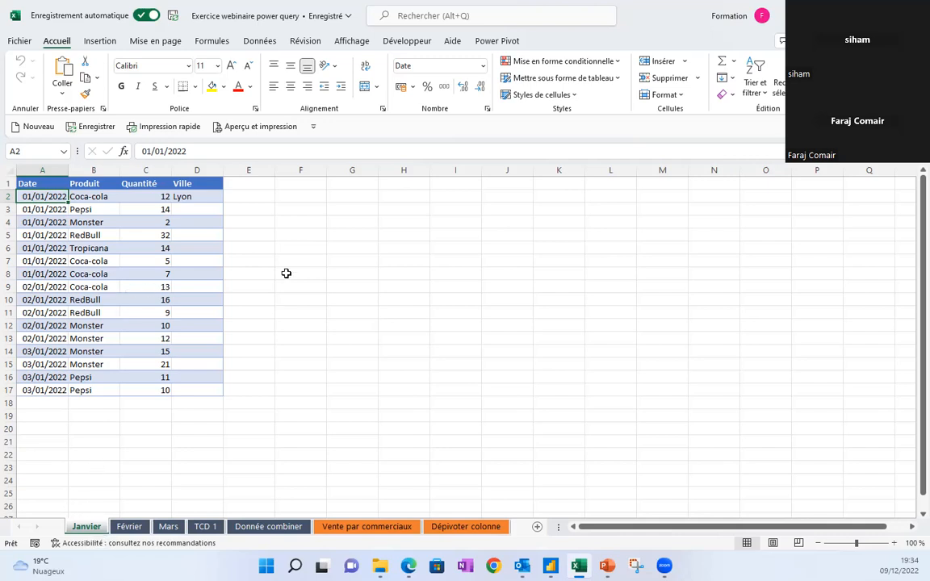
On Janvier, point out that only D2 holds Lyon while Ville cells D3:D17 are empty.
left_click(101, 195)
left_click(149, 196)
left_click(203, 196)
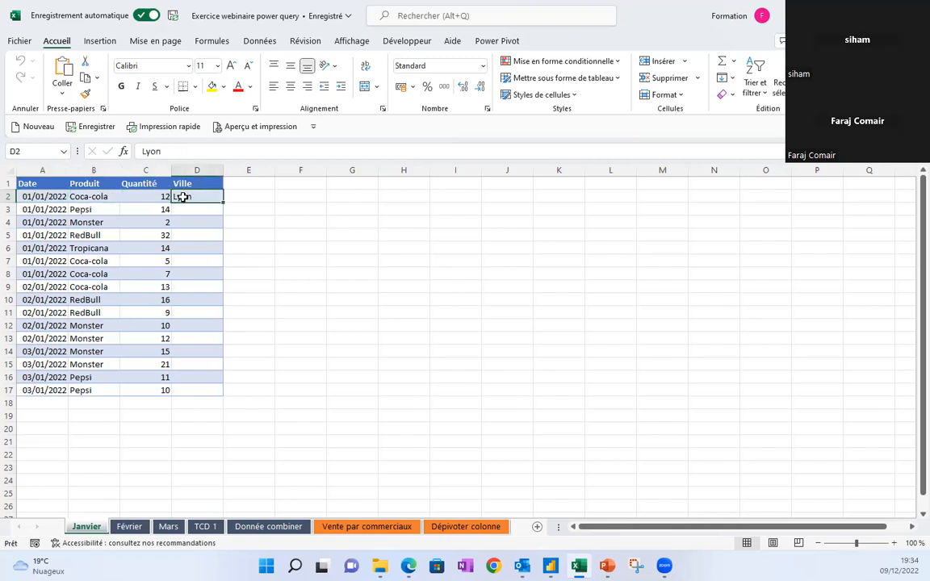
left_click_drag(193, 207, 176, 389)
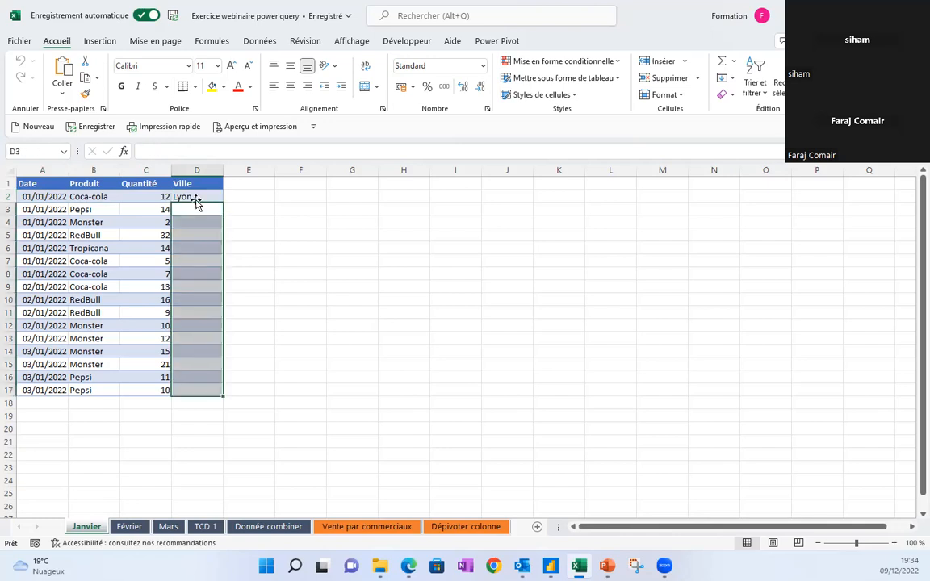
left_click(190, 196)
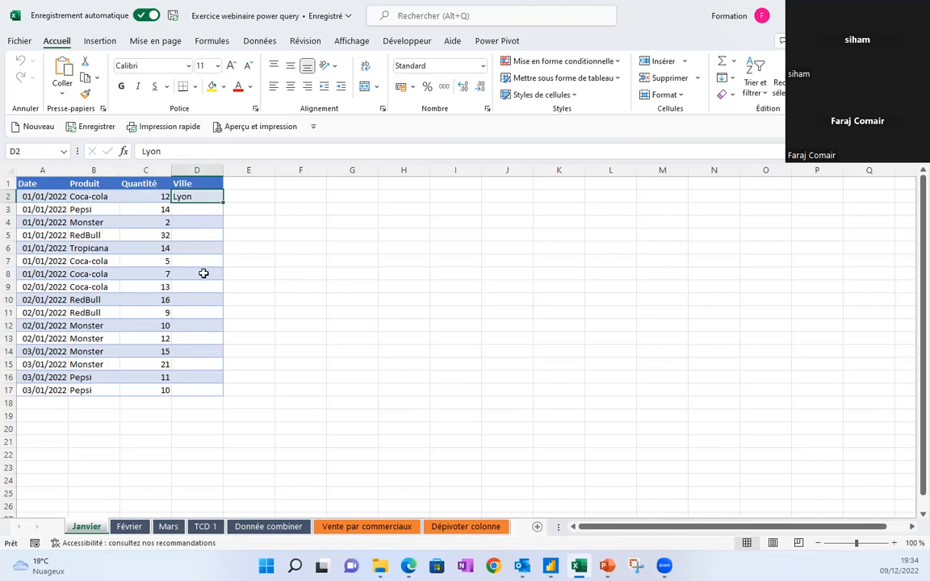
Check the Février sheet's sparse Ville values (Lyon, Nice) and the Mars sheet's products.
left_click(127, 528)
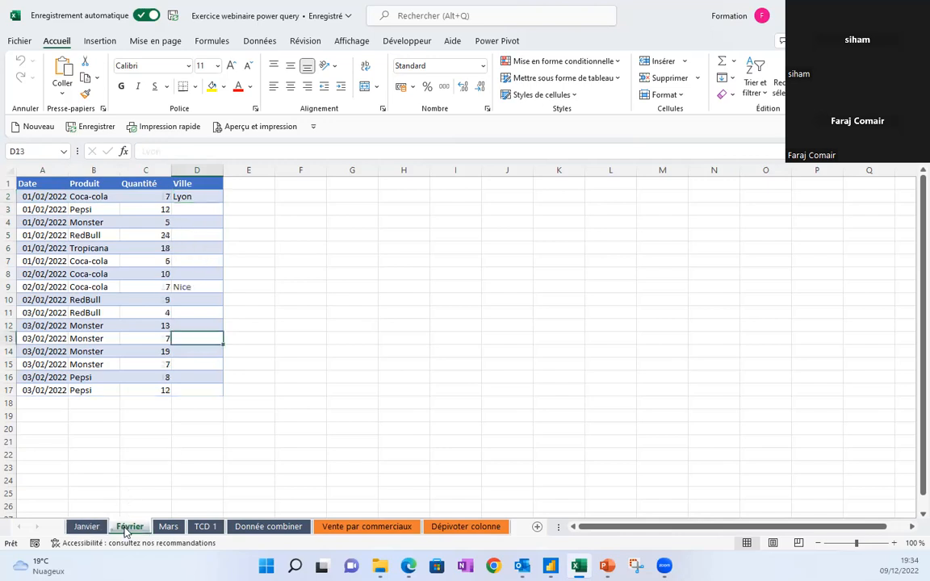
left_click(202, 196)
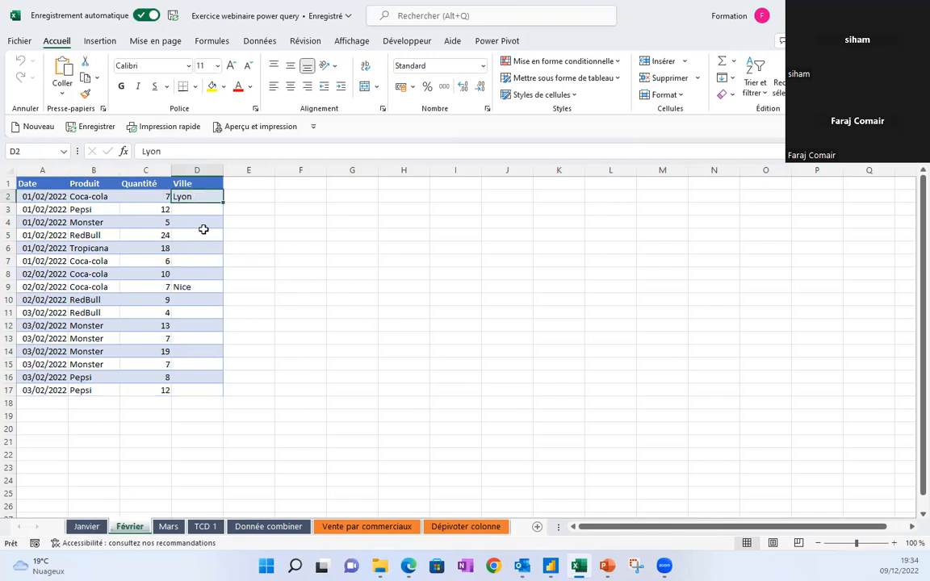
left_click(188, 286)
left_click_drag(201, 210, 190, 269)
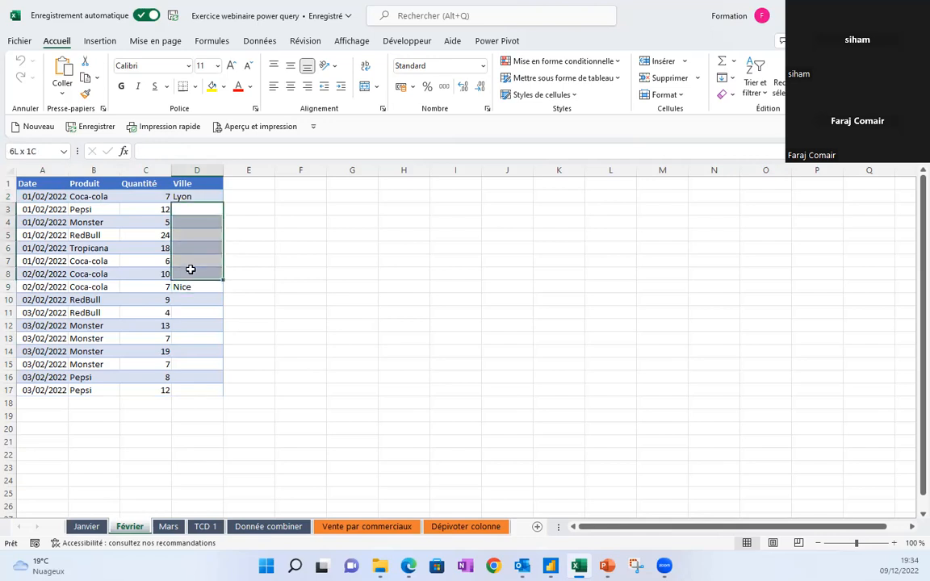
left_click(167, 527)
left_click(82, 209)
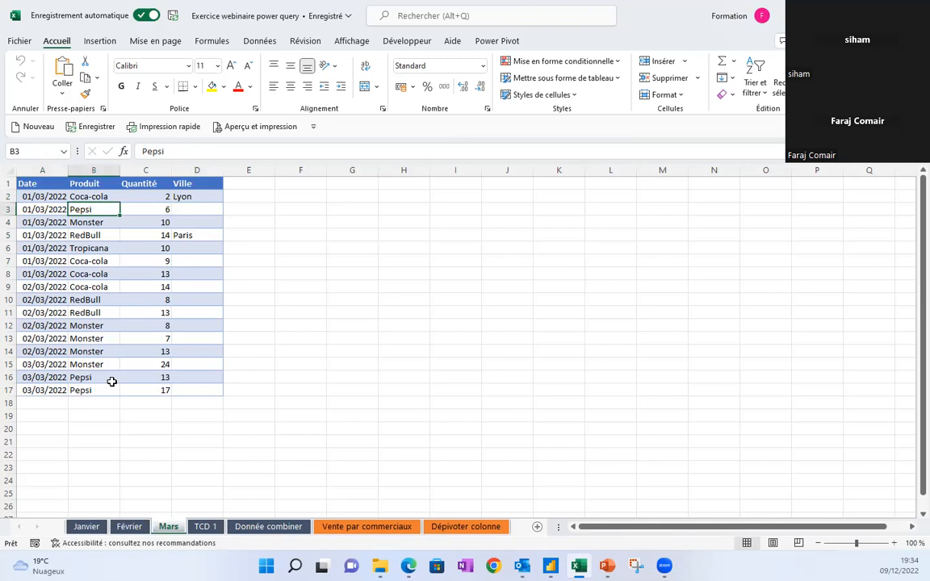
Return to the Janvier sheet, select a cell inside its data, and show the Données ribbon.
left_click(87, 526)
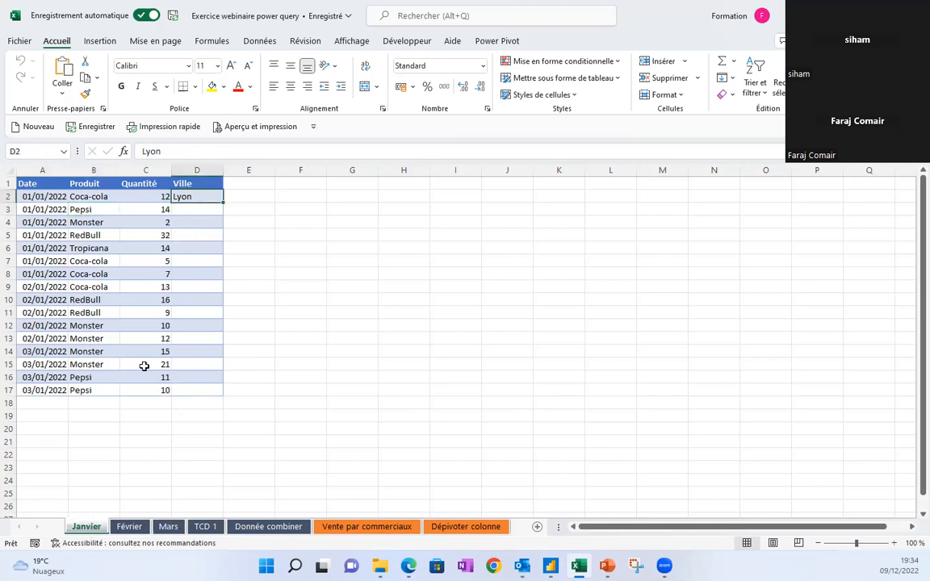
left_click(96, 222)
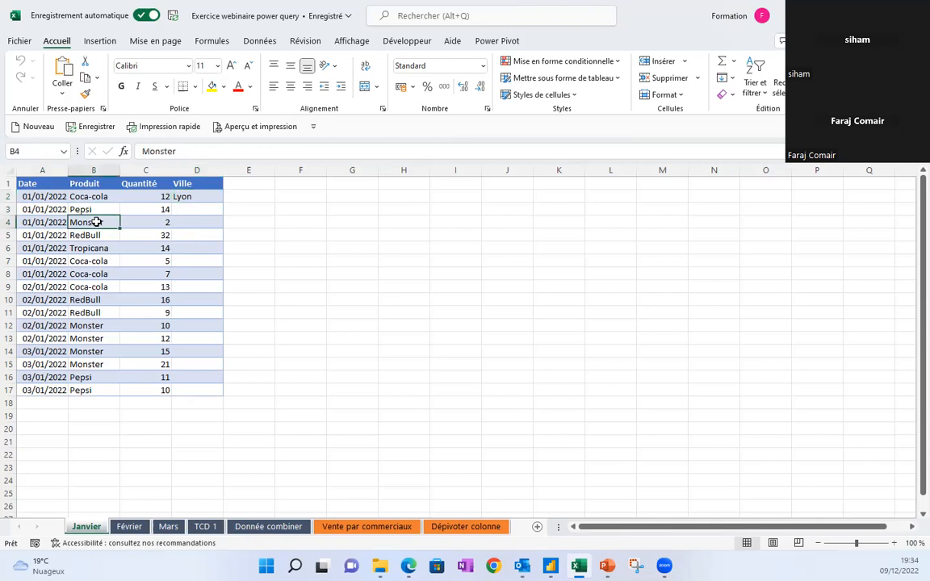
left_click(97, 235)
left_click(96, 262)
left_click(91, 222)
left_click(93, 262)
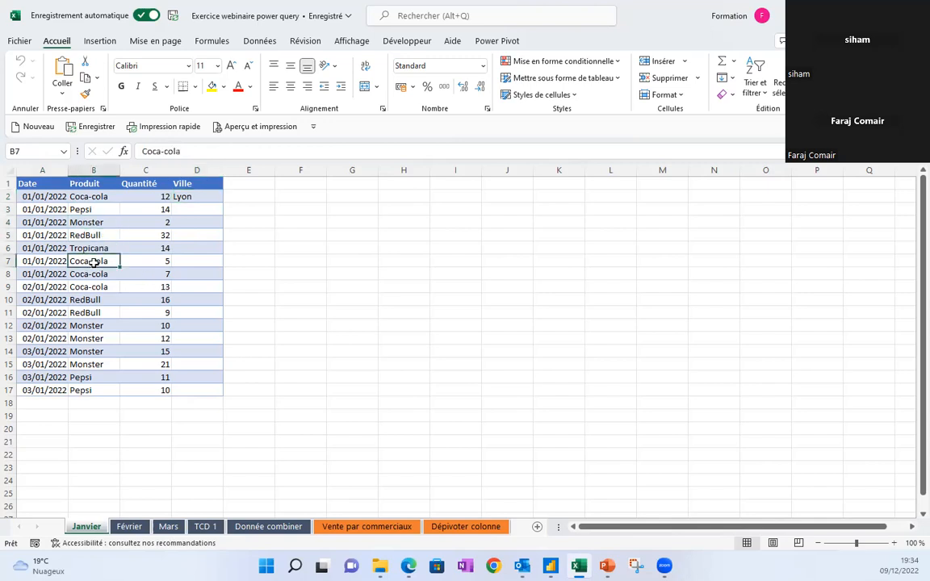
left_click(260, 41)
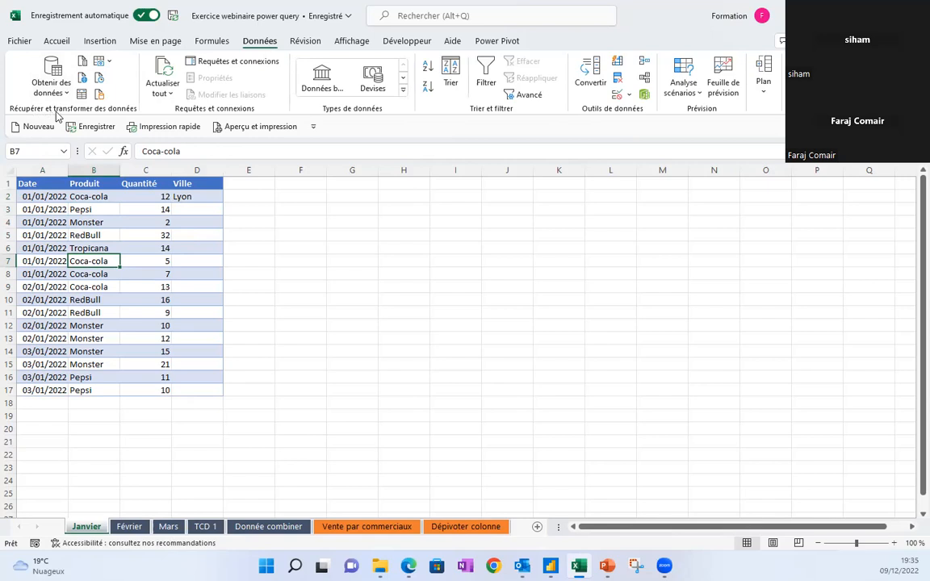
Browse the Obtenir des données source menus, then start a query from the Janvier table or range.
left_click(64, 91)
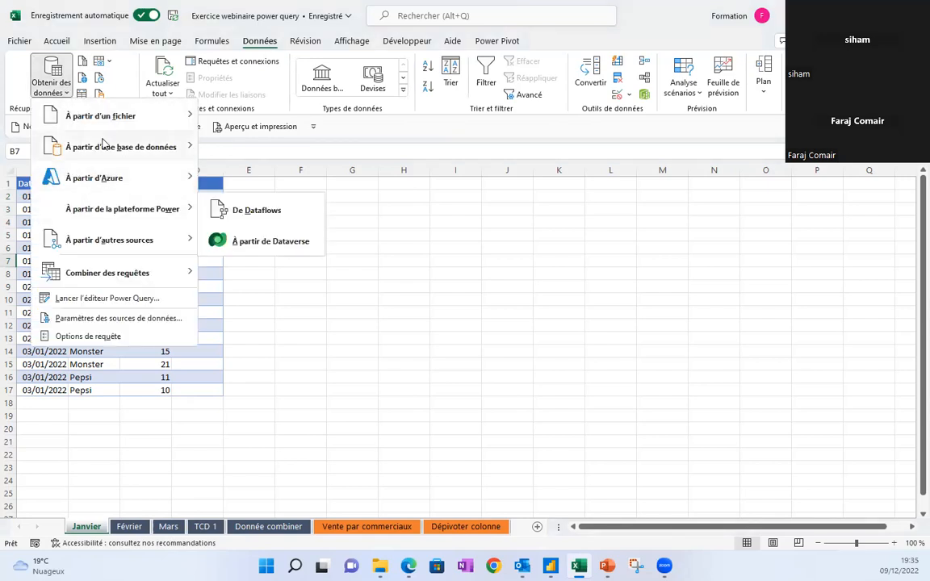
mouse_move(100, 129)
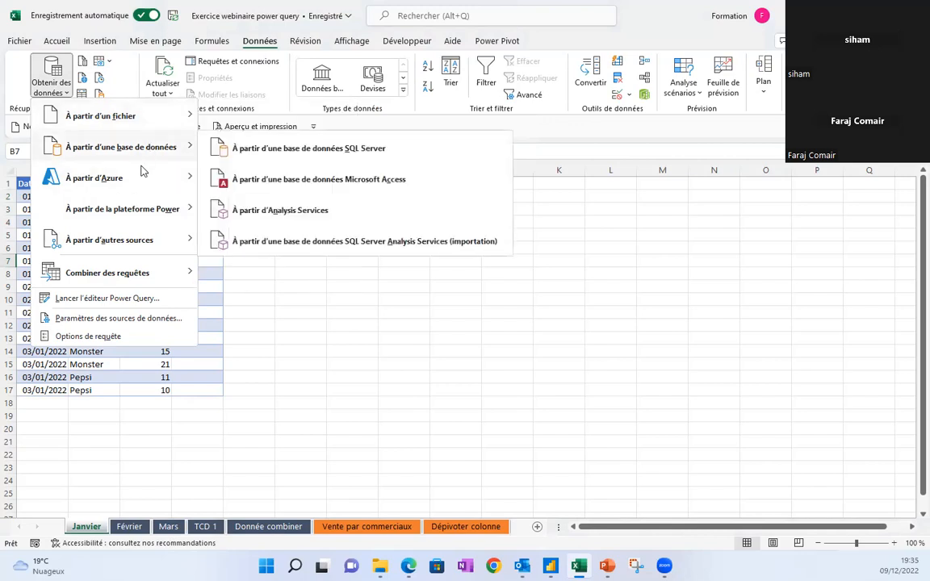
mouse_move(150, 244)
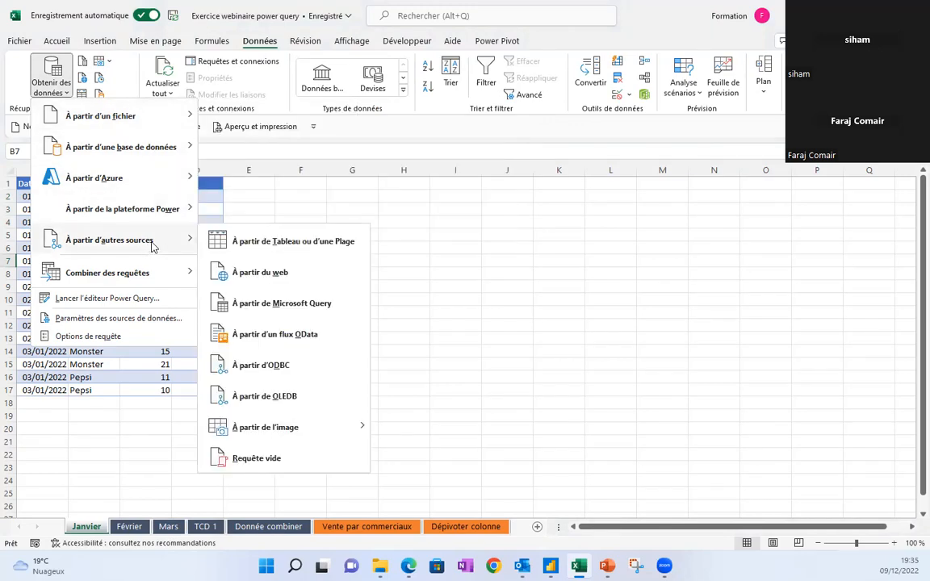
left_click(125, 73)
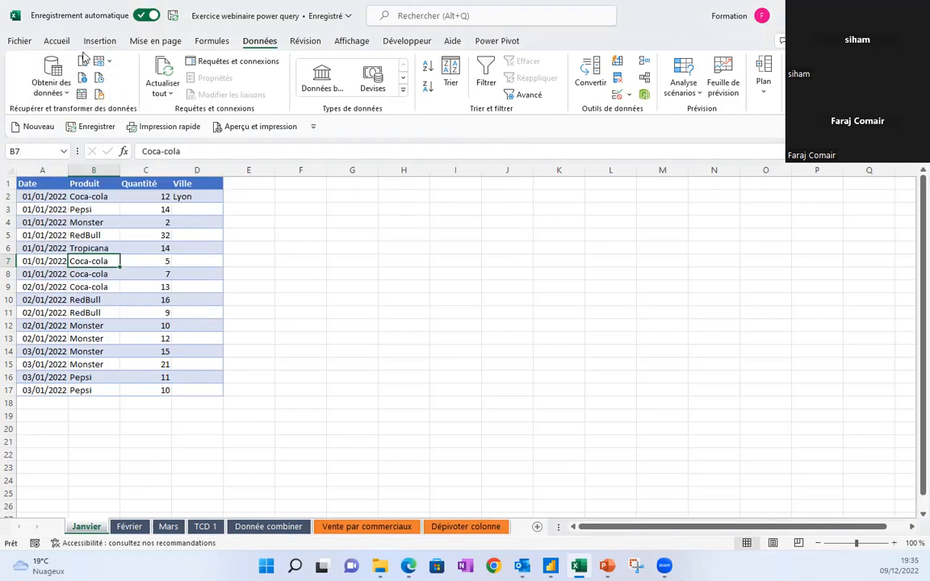
left_click(83, 95)
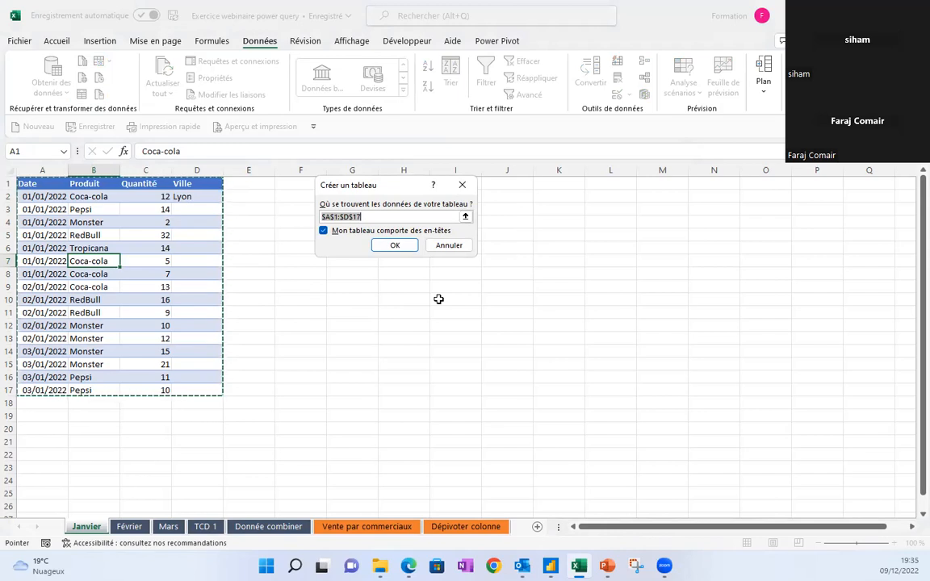
Confirm the $A$1:$D$17 table with headers so it opens as query Tableau1 in Power Query.
left_click(389, 247)
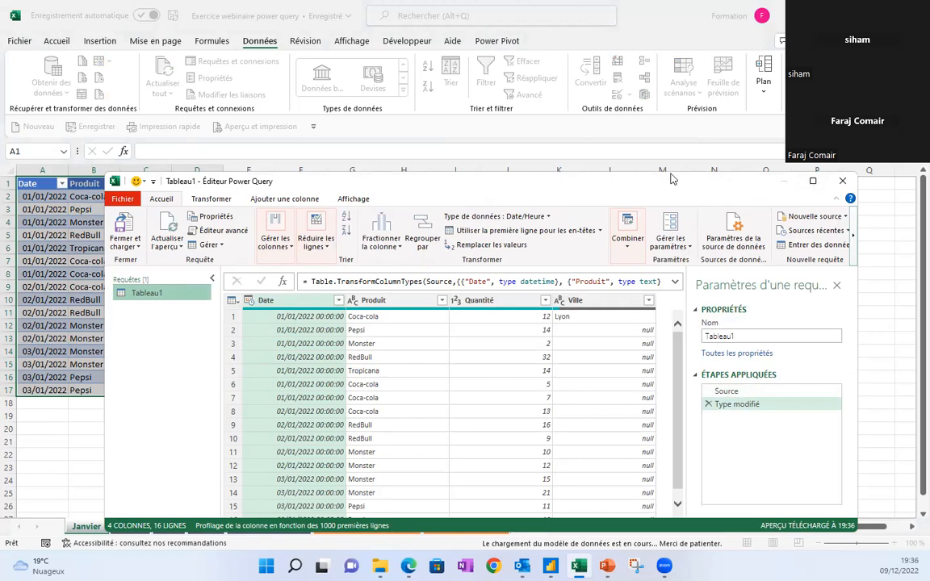
Maximize the Power Query Editor and browse its Transformer, Ajouter une colonne and Affichage tabs.
left_click_drag(673, 179, 655, 100)
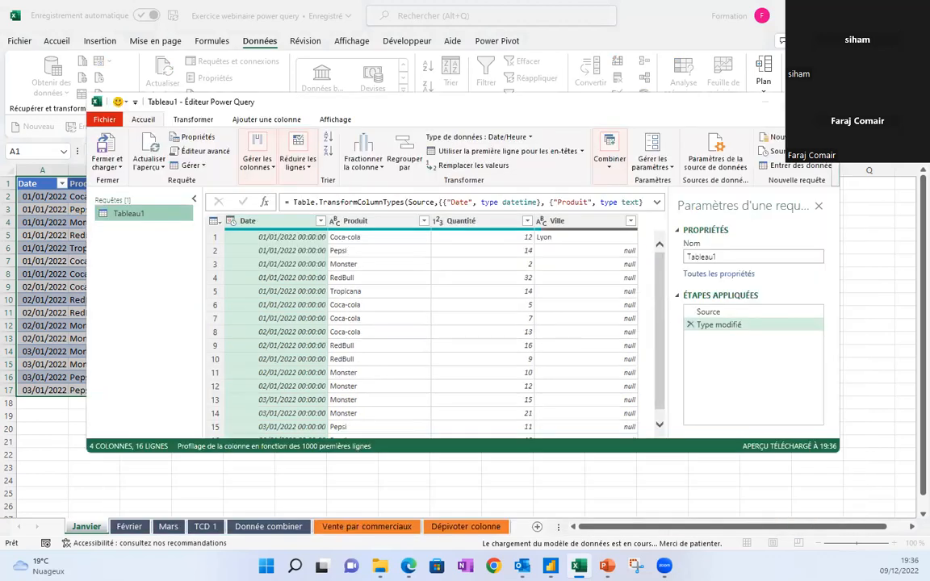
left_click(795, 102)
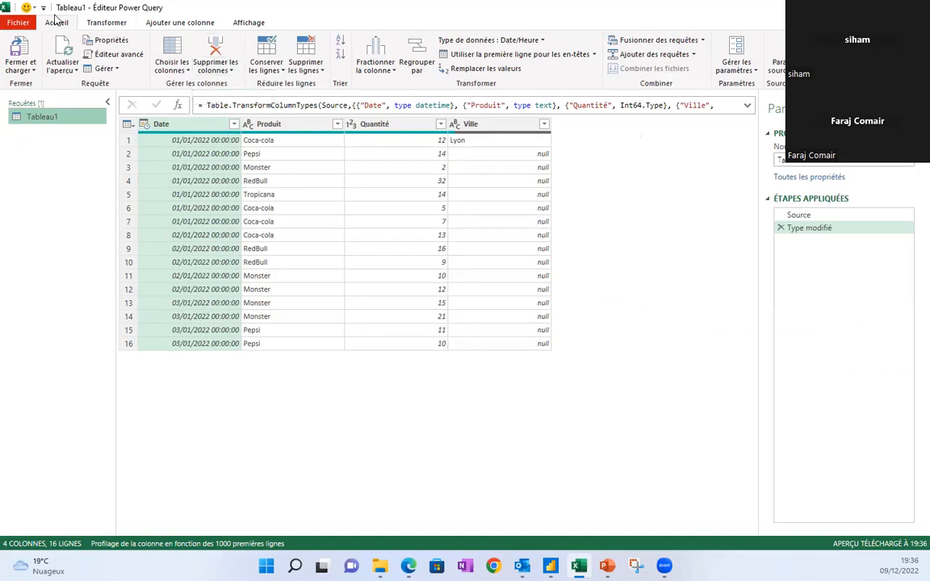
left_click(88, 25)
left_click(165, 24)
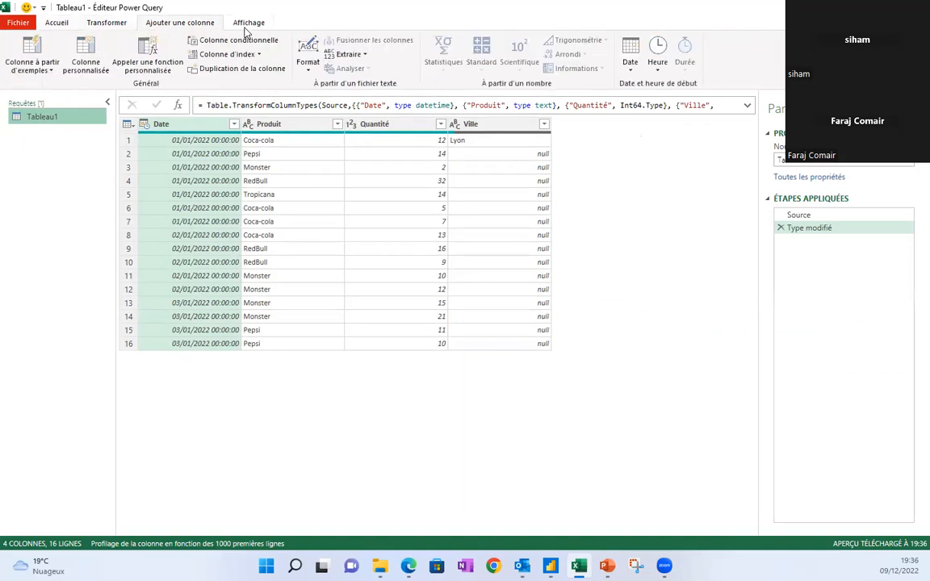
left_click(246, 24)
left_click(57, 23)
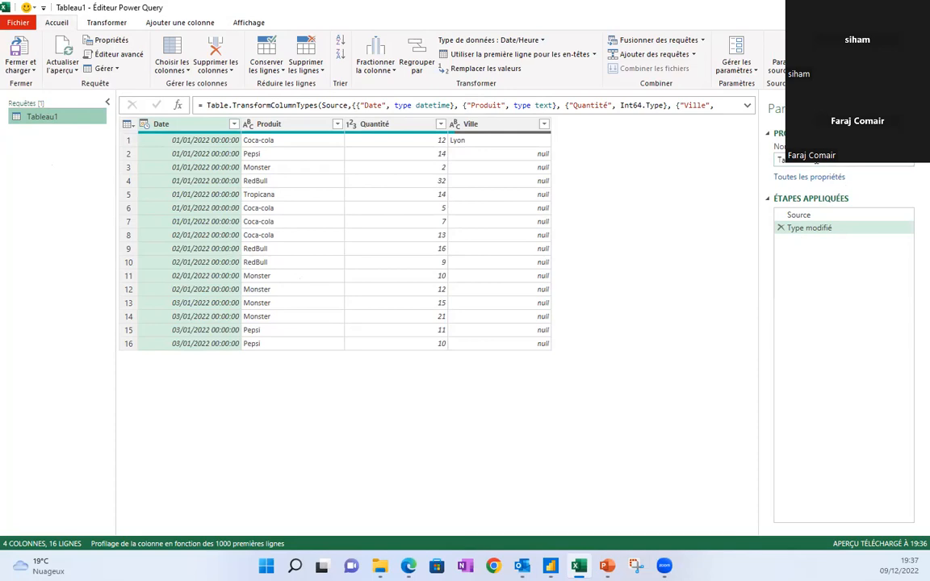
left_click(816, 160)
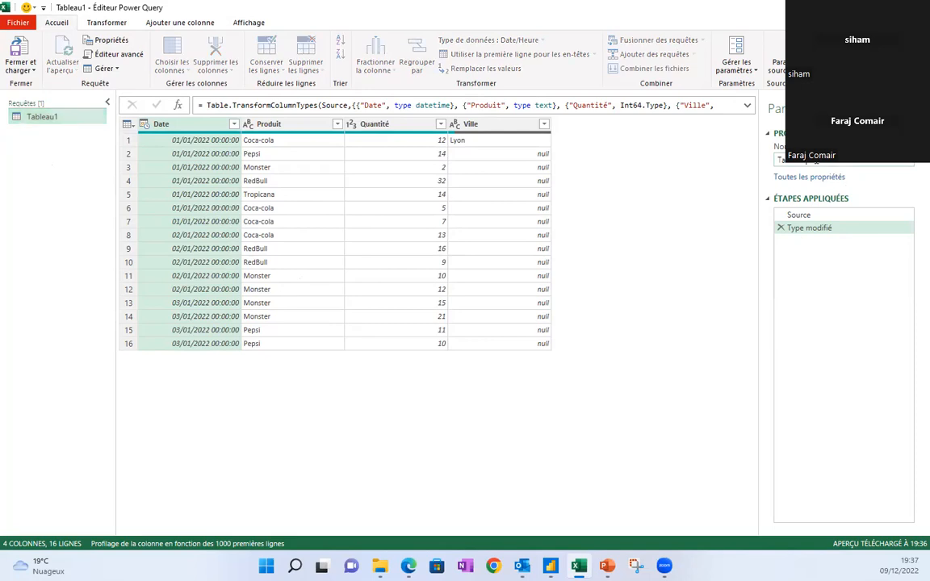
Change the query name from Tableau1 to Janvier in Paramètres de la requête, then view its Source step.
key("BackSpace")
type("Janvier")
key("Return")
left_click(803, 216)
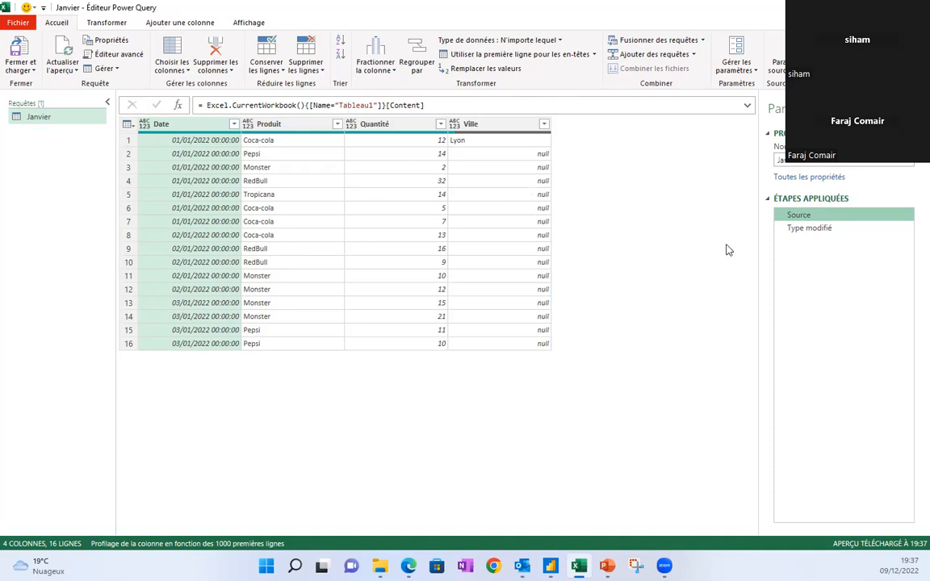
left_click(825, 232)
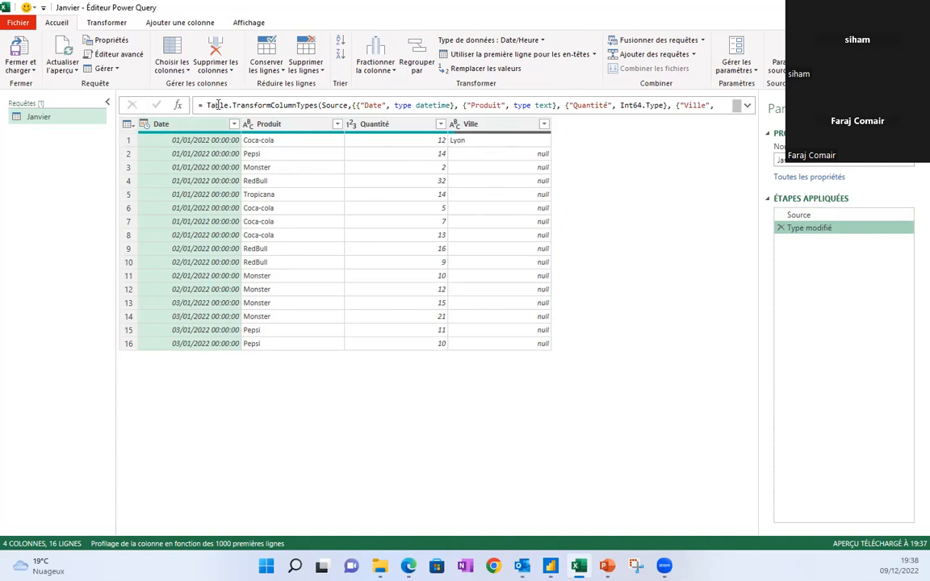
left_click(747, 106)
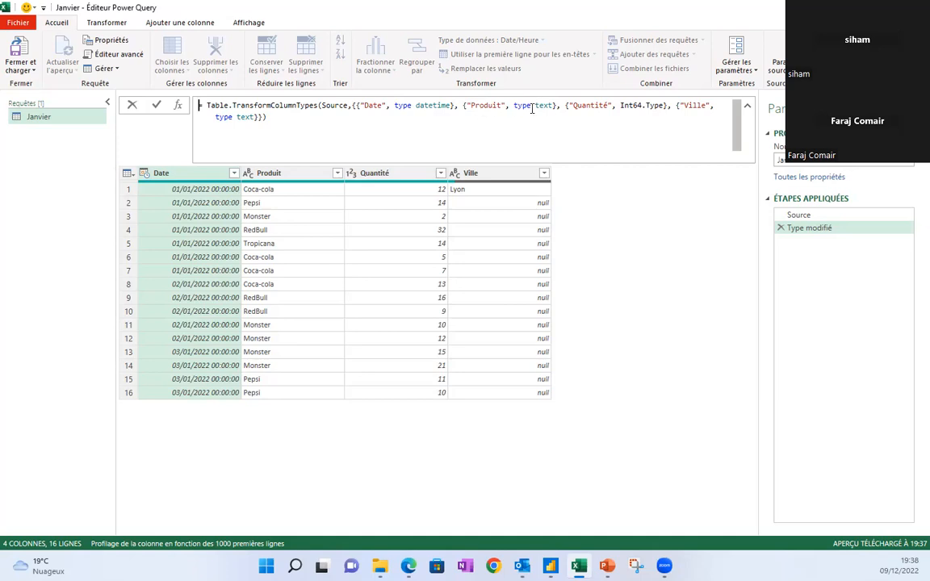
left_click(744, 106)
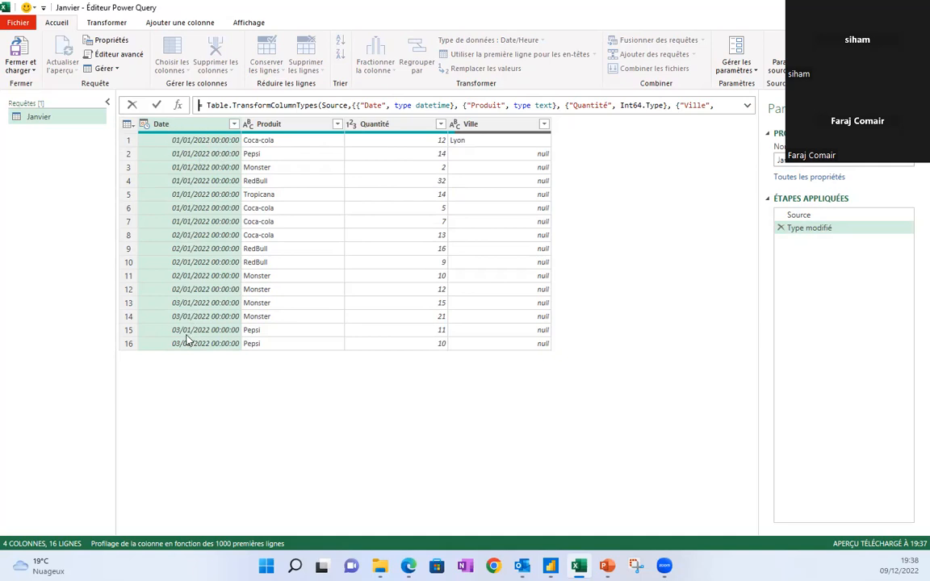
Convert the Date column to Date type as a new Type modifié1 step.
left_click(146, 127)
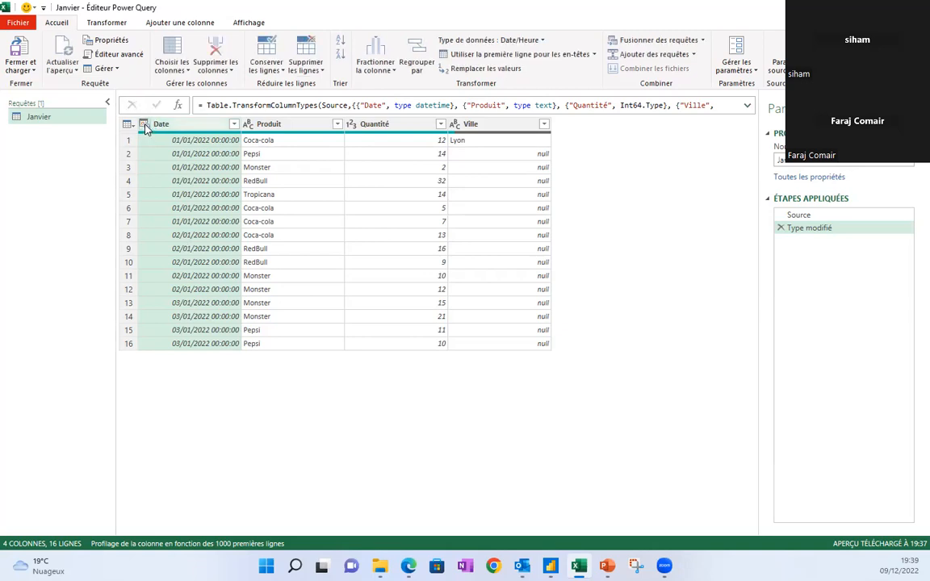
left_click(145, 126)
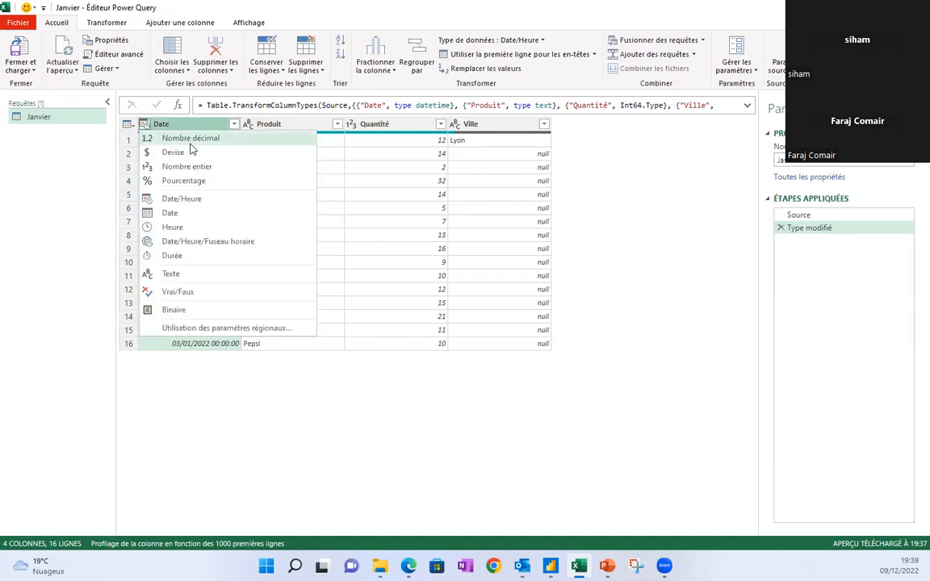
left_click(176, 215)
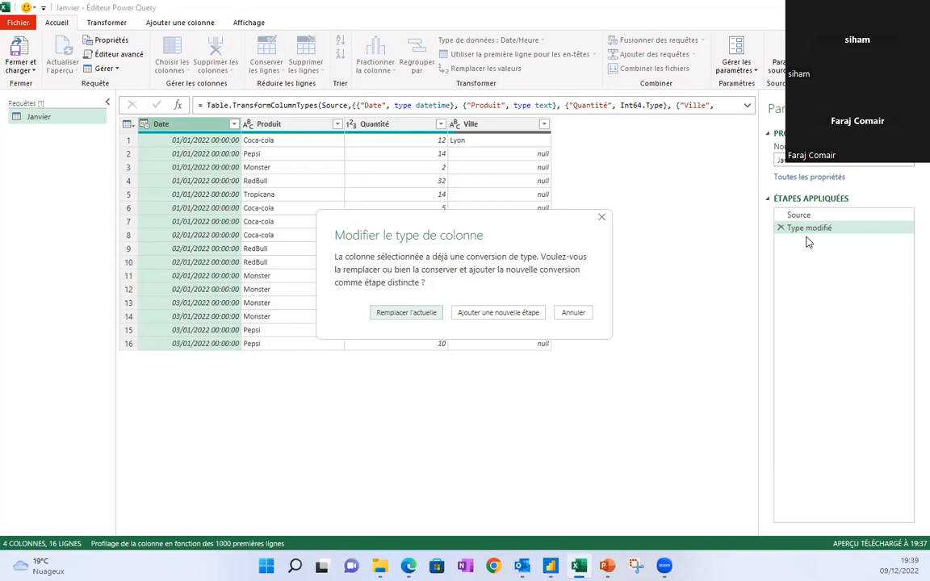
left_click(498, 312)
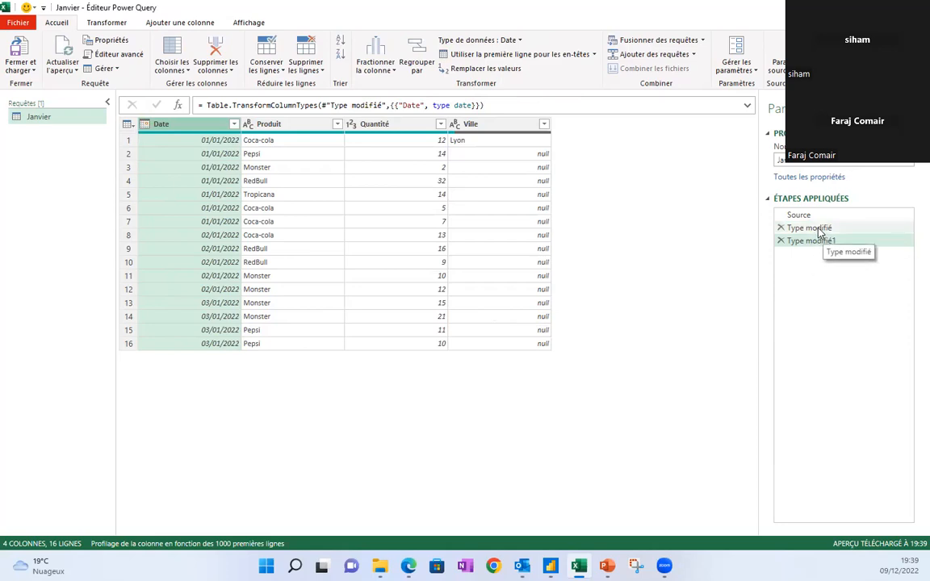
left_click(816, 230)
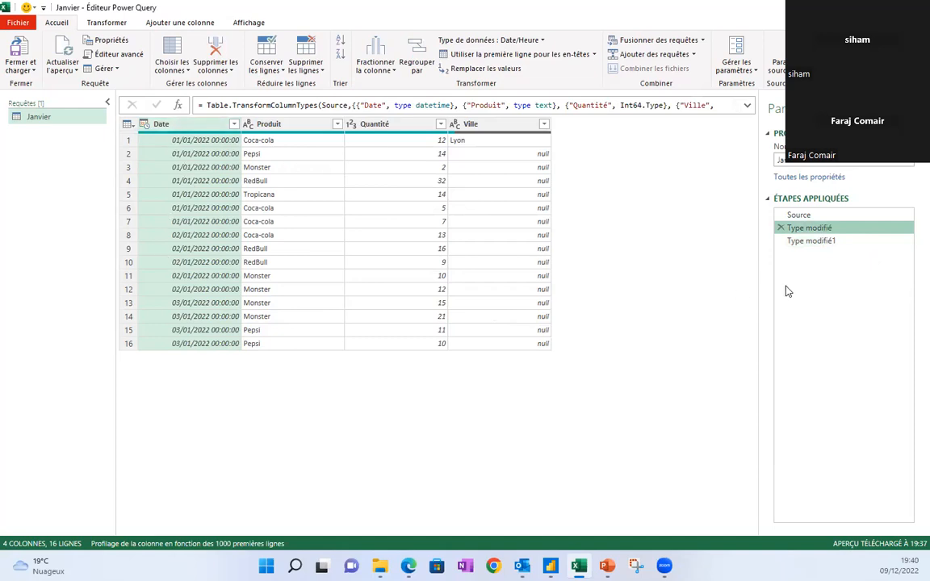
Delete Type modifié1 and set Date to Date type, replacing the original Type modifié conversion.
left_click(823, 242)
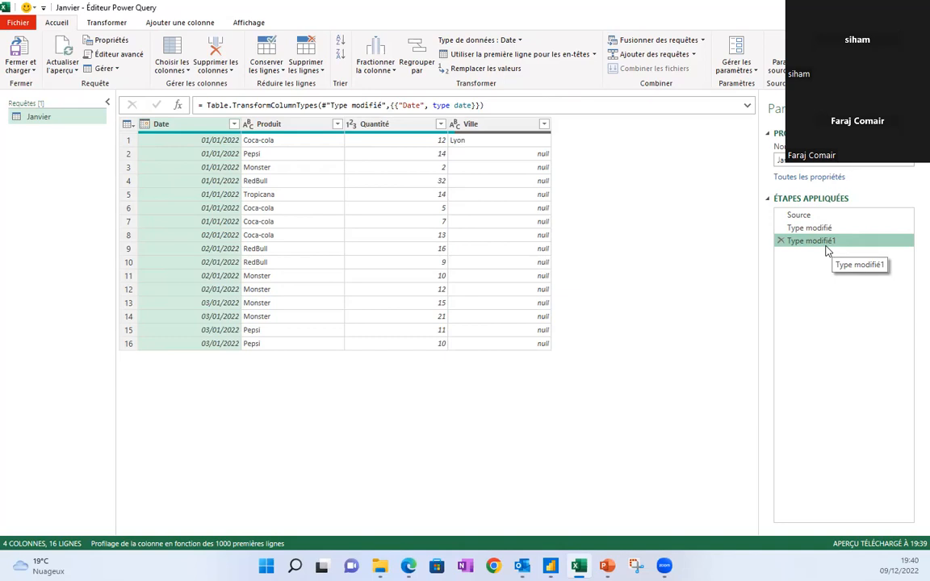
left_click(781, 241)
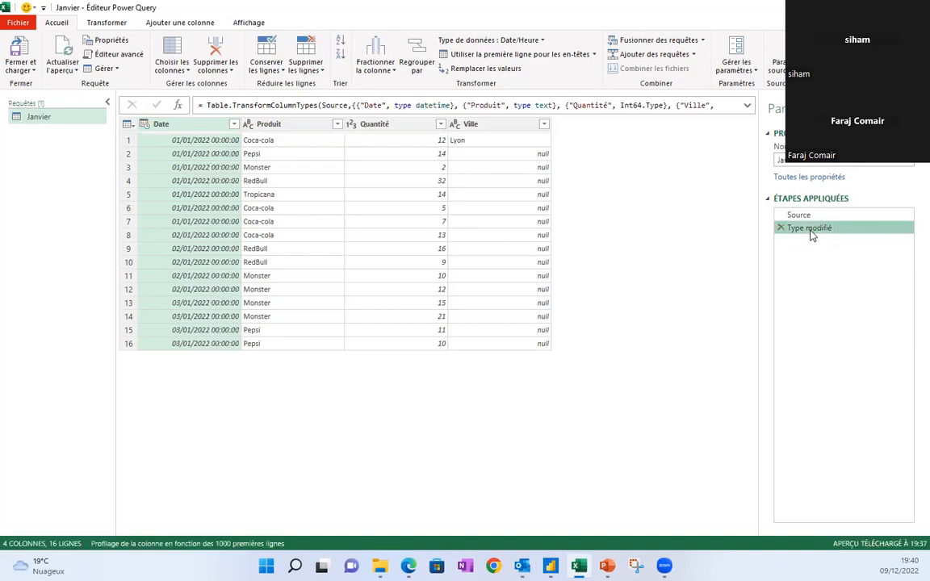
left_click(144, 125)
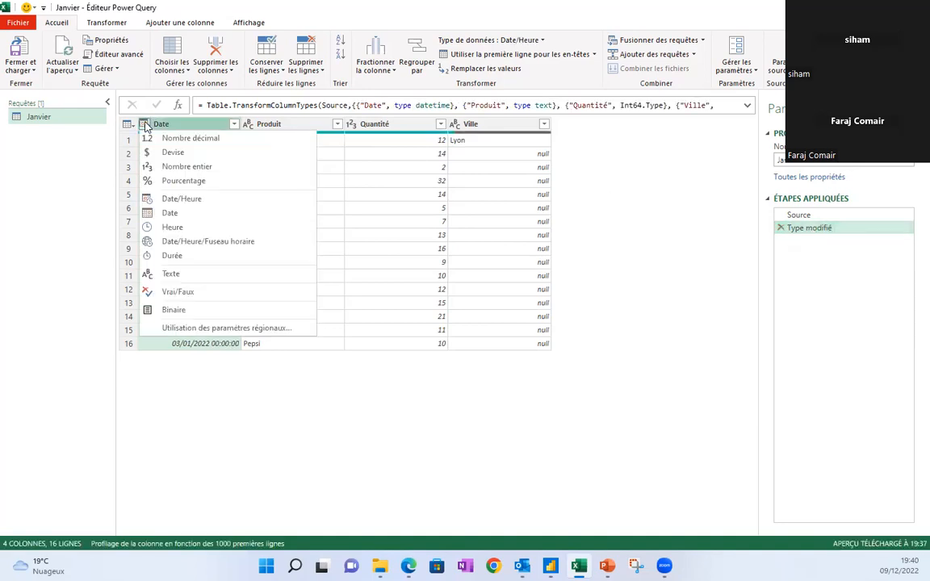
left_click(178, 213)
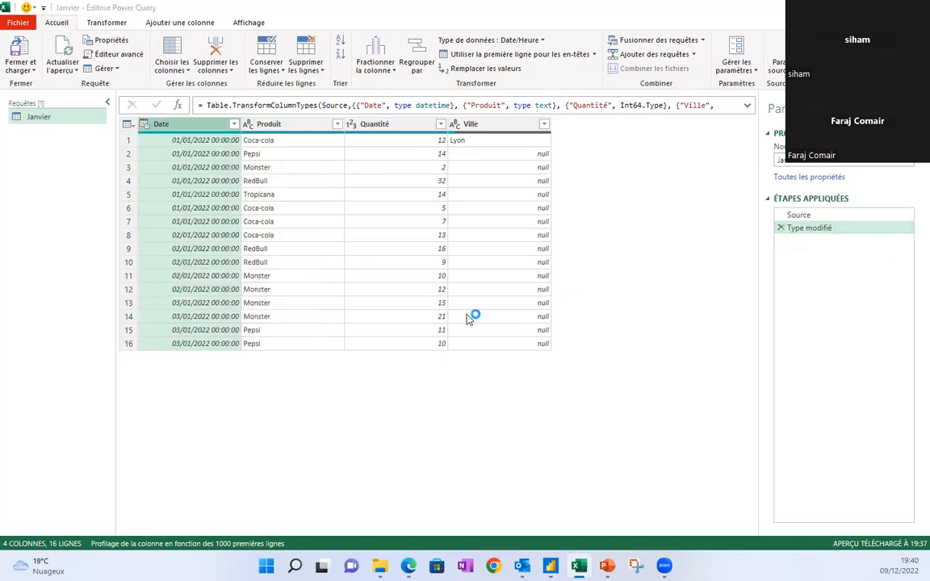
left_click(413, 316)
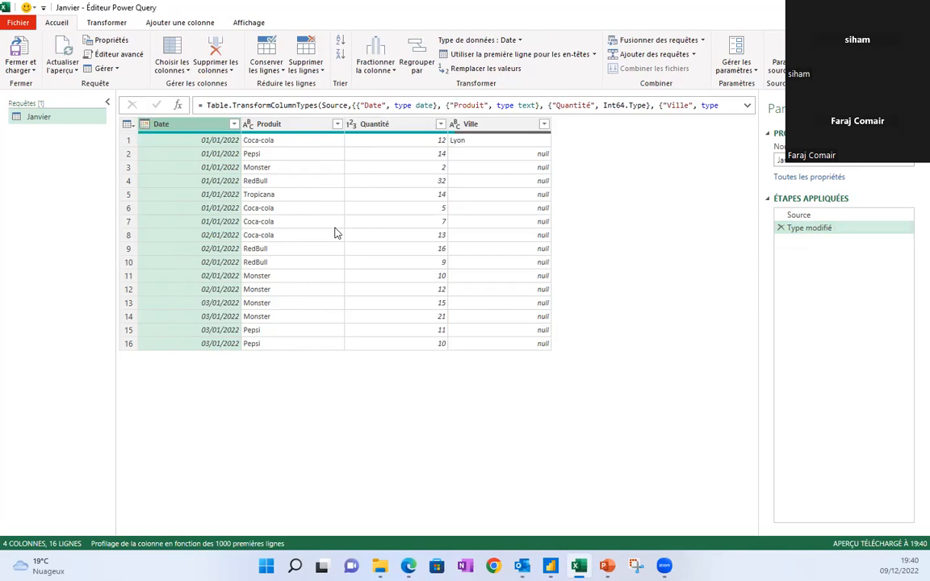
left_click(500, 141)
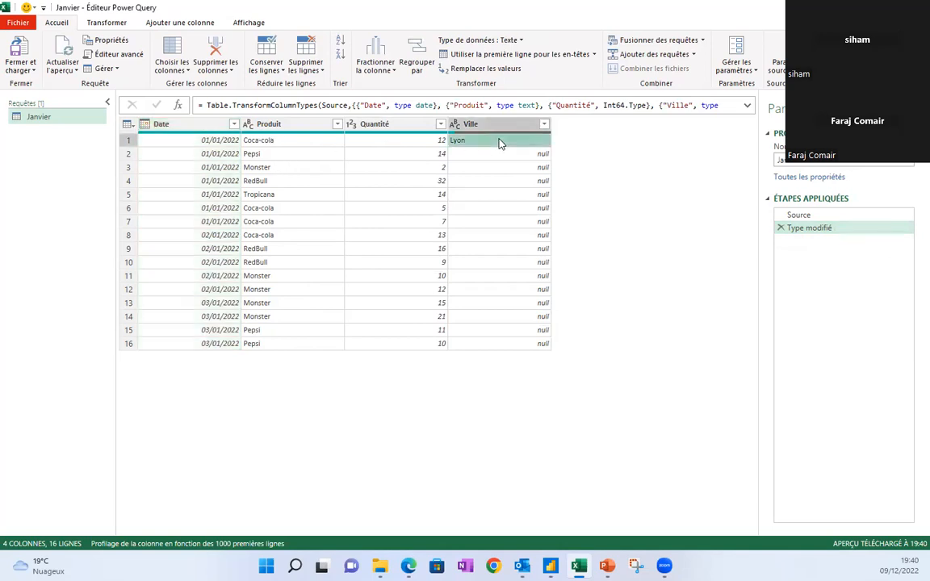
left_click(509, 154)
left_click(515, 168)
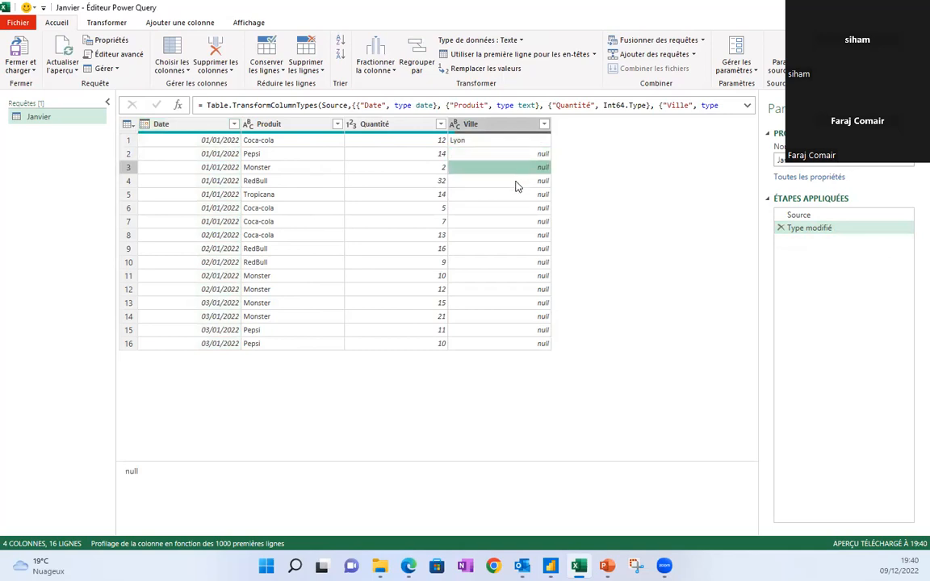
left_click(517, 183)
left_click(519, 196)
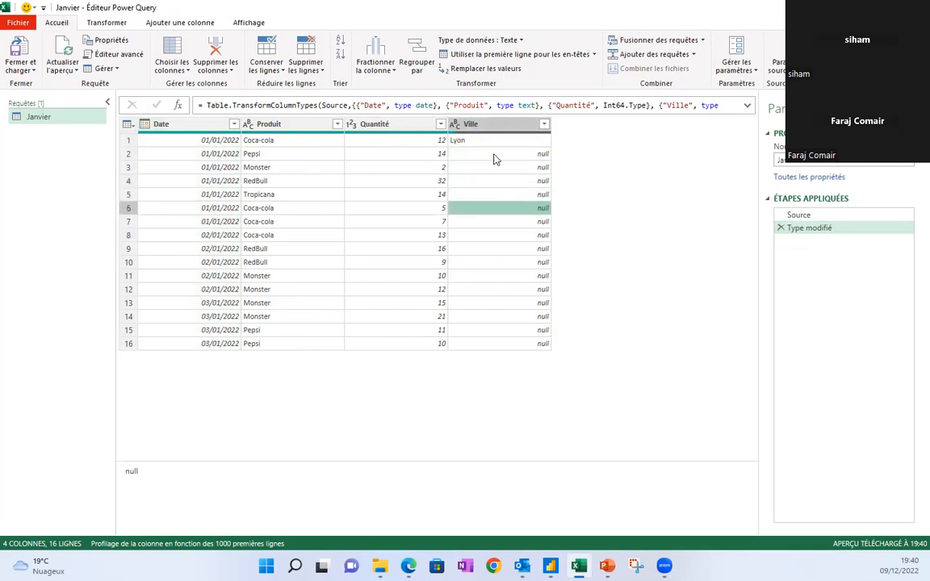
left_click(490, 125)
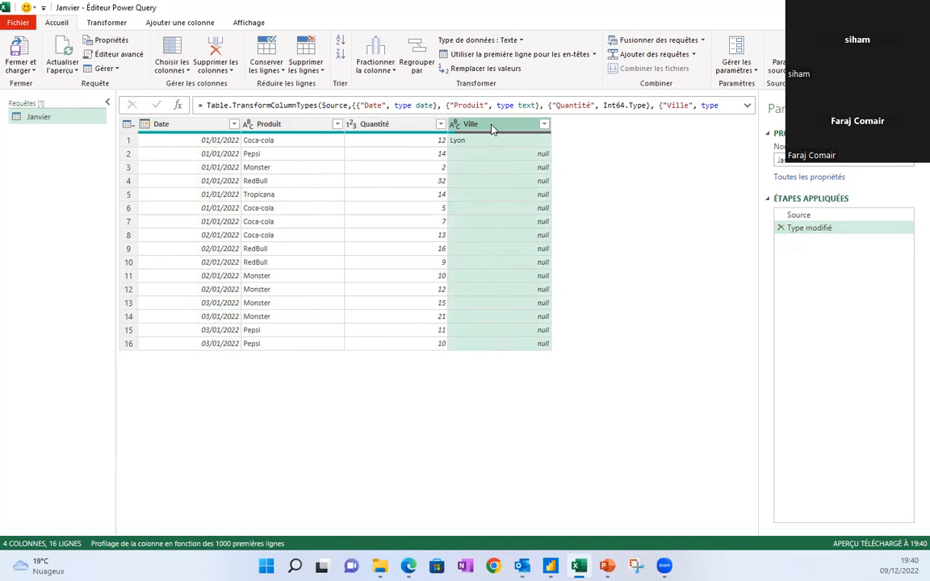
Fill Lyon down the Ville column with Remplir > Vers le bas from the Transformer tab.
left_click(103, 24)
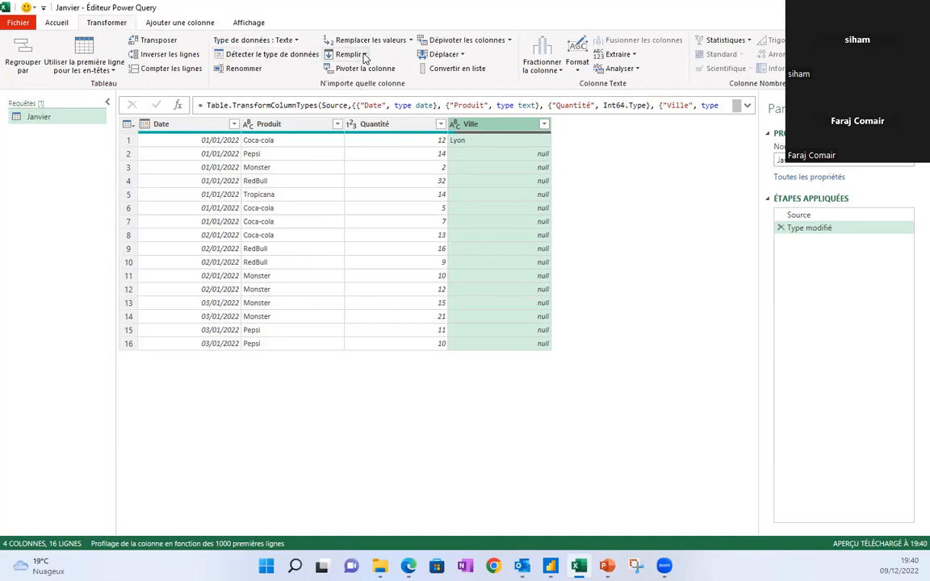
left_click(364, 55)
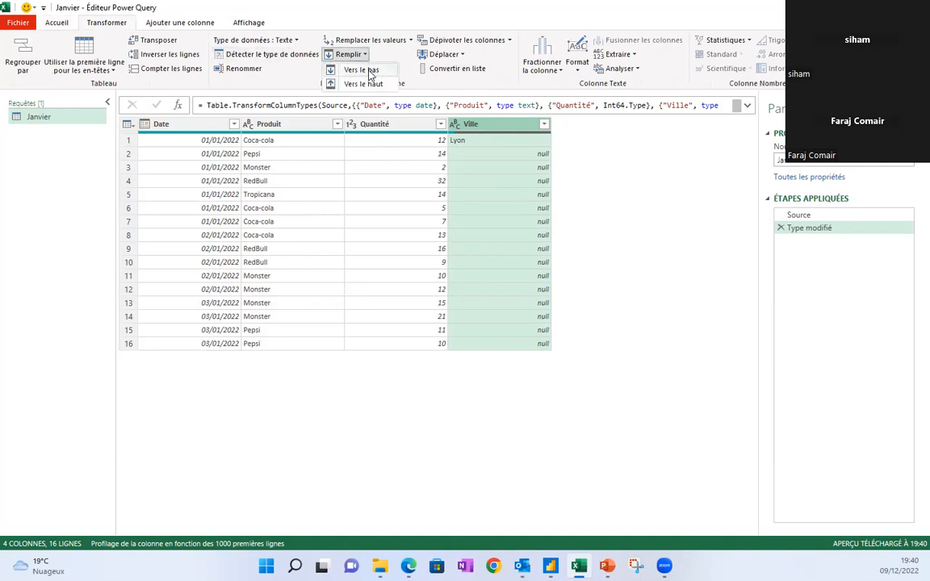
left_click(368, 74)
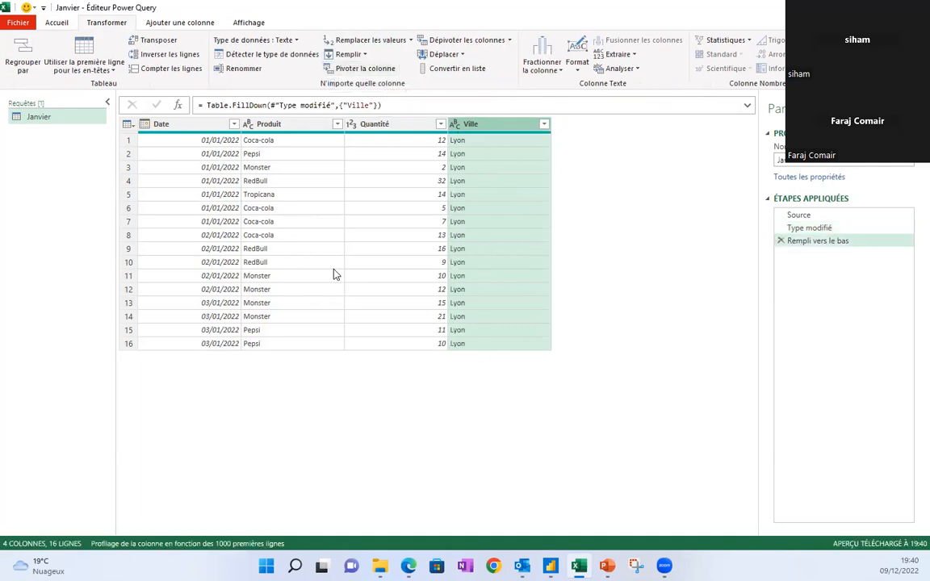
left_click(260, 198)
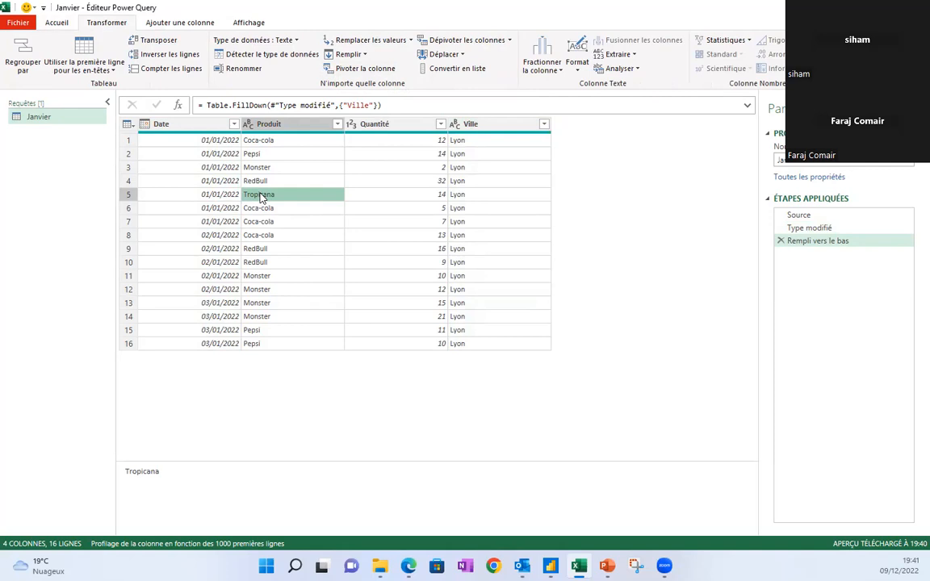
Close the Power Query editor using 'Fermer et charger dans...' to pick the Janvier load destination.
left_click(46, 22)
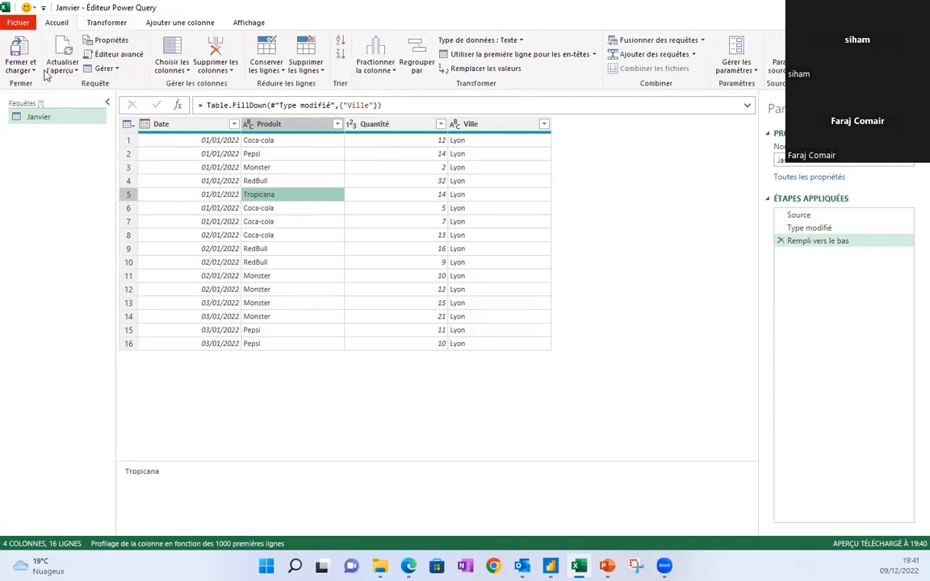
left_click(33, 71)
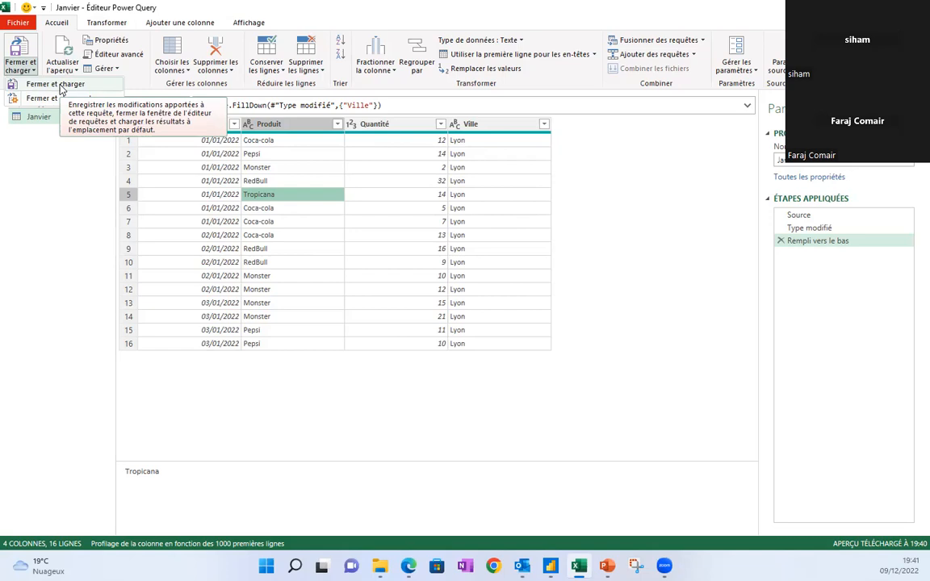
left_click(50, 98)
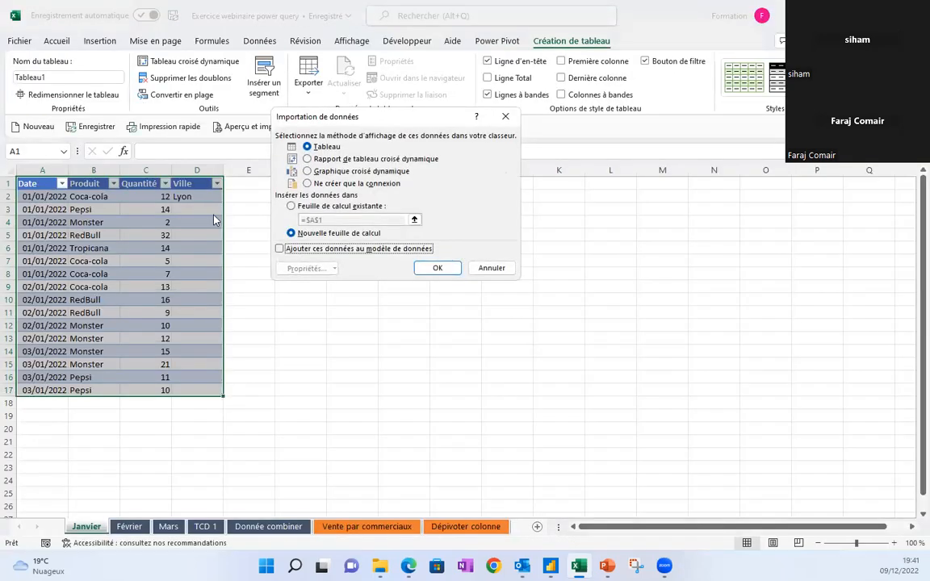
Load the Janvier query with 'Ne créer que la connexion' and check it in the Requêtes pane.
left_click_drag(358, 111, 348, 177)
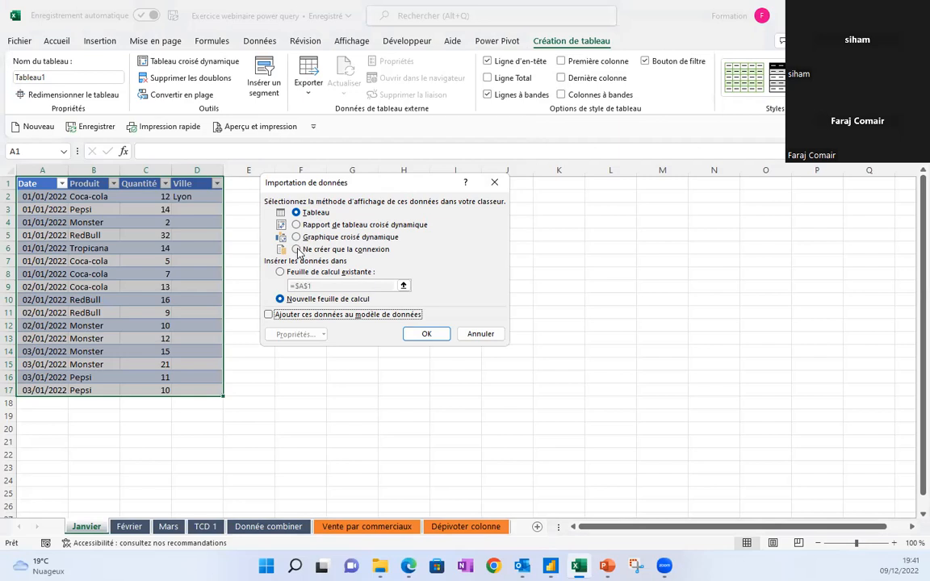
left_click(297, 249)
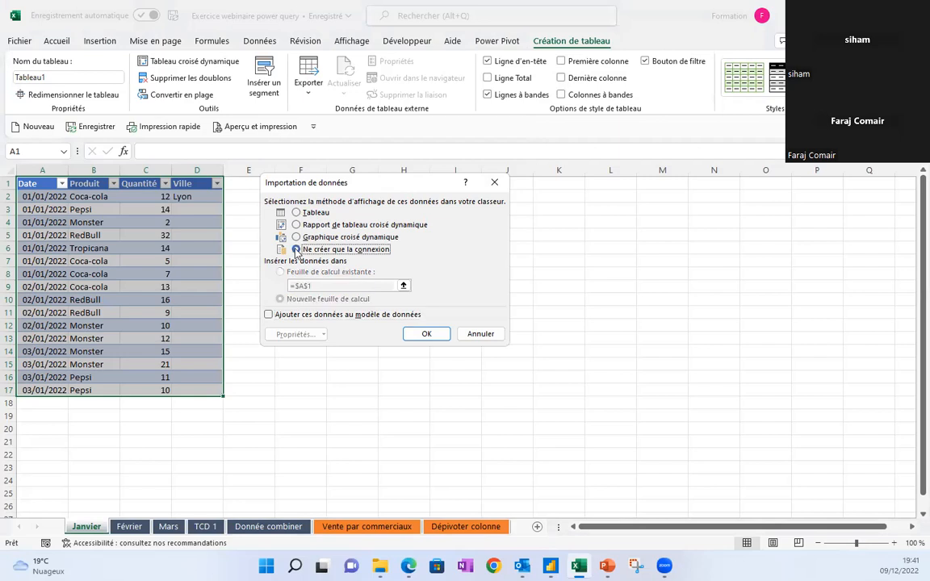
left_click(426, 333)
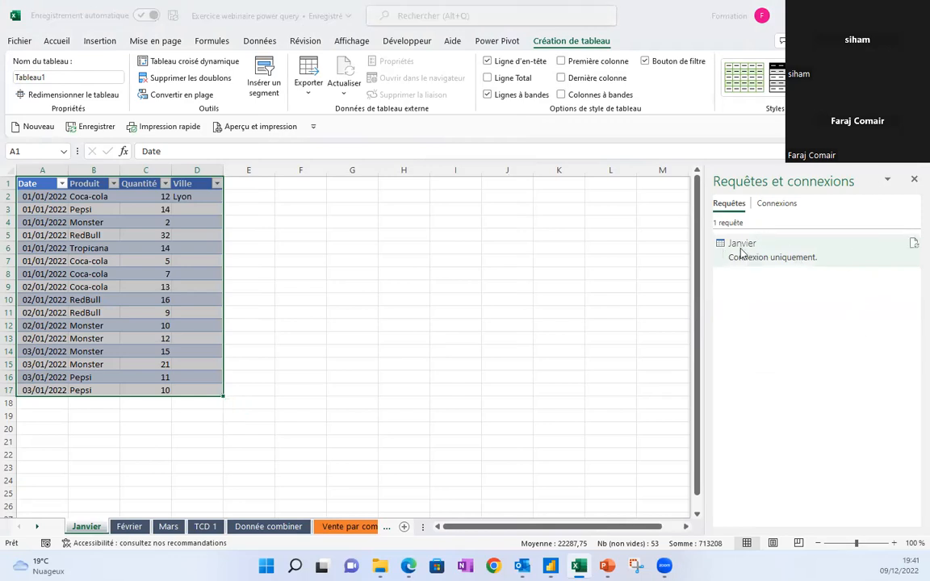
mouse_move(770, 258)
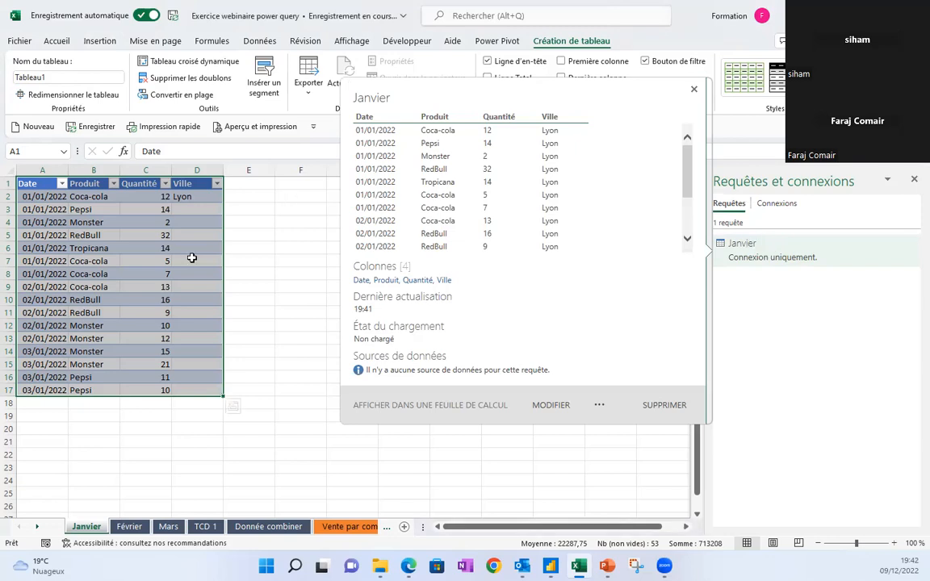
Create a table query from the Février sheet's sales range, confirming the range with headers.
left_click(130, 526)
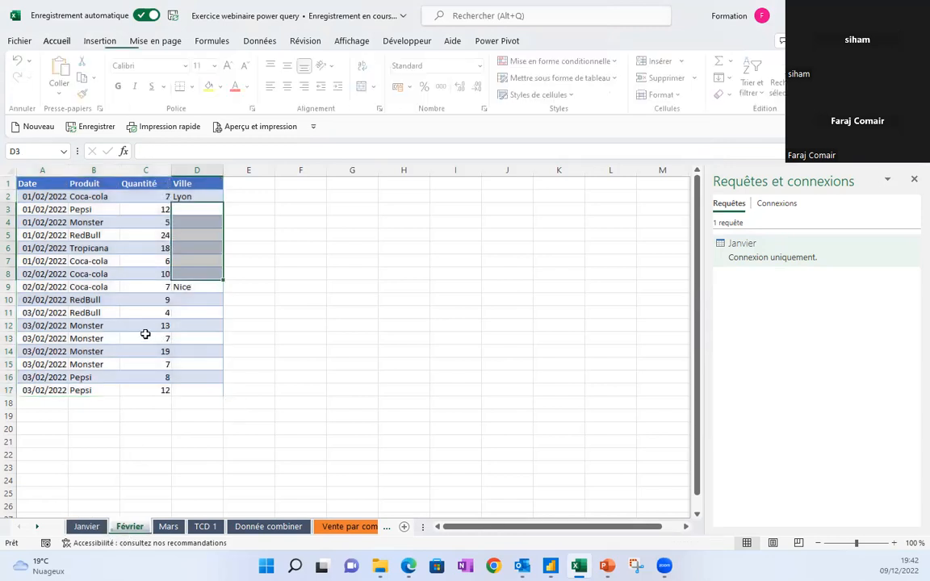
left_click(121, 301)
left_click(98, 222)
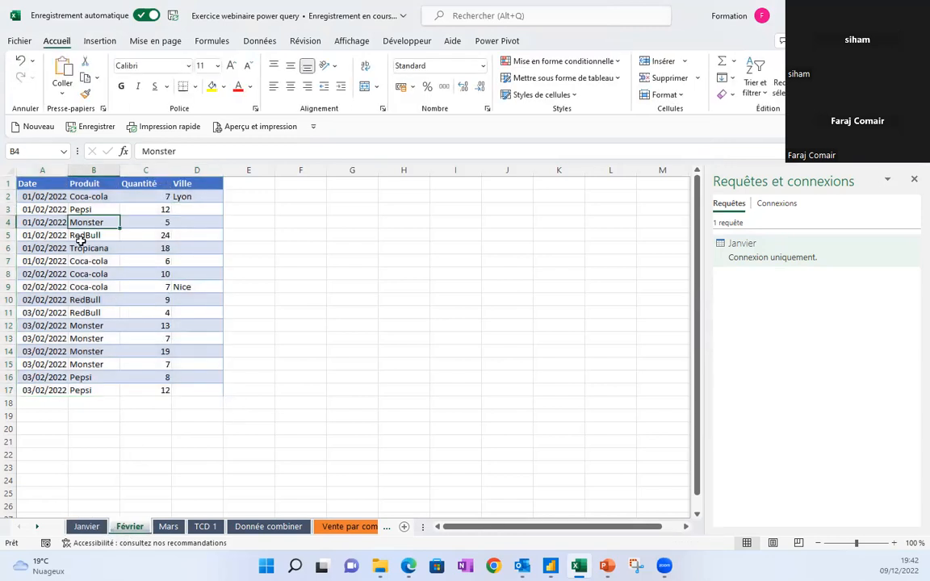
left_click(92, 259)
left_click(99, 287)
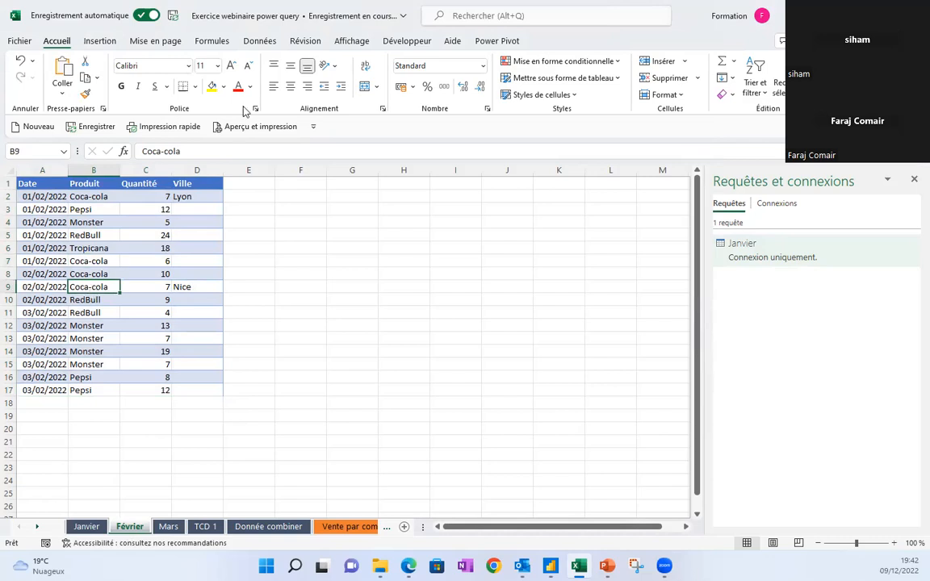
left_click(259, 41)
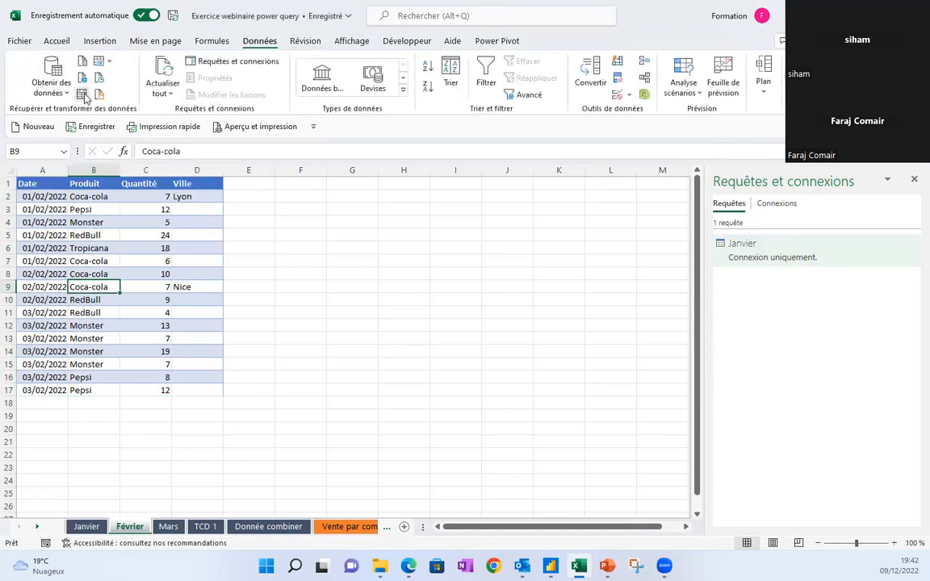
left_click(82, 95)
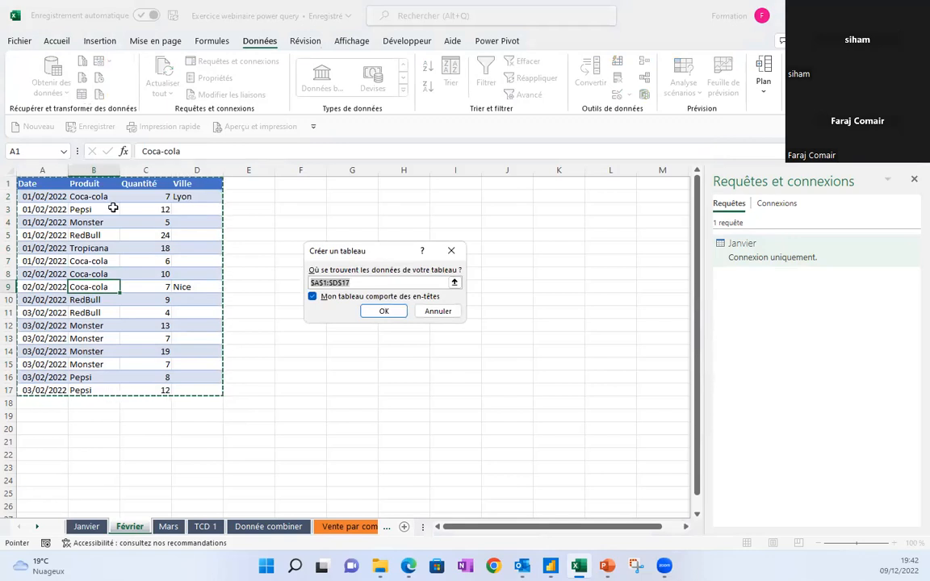
left_click(384, 311)
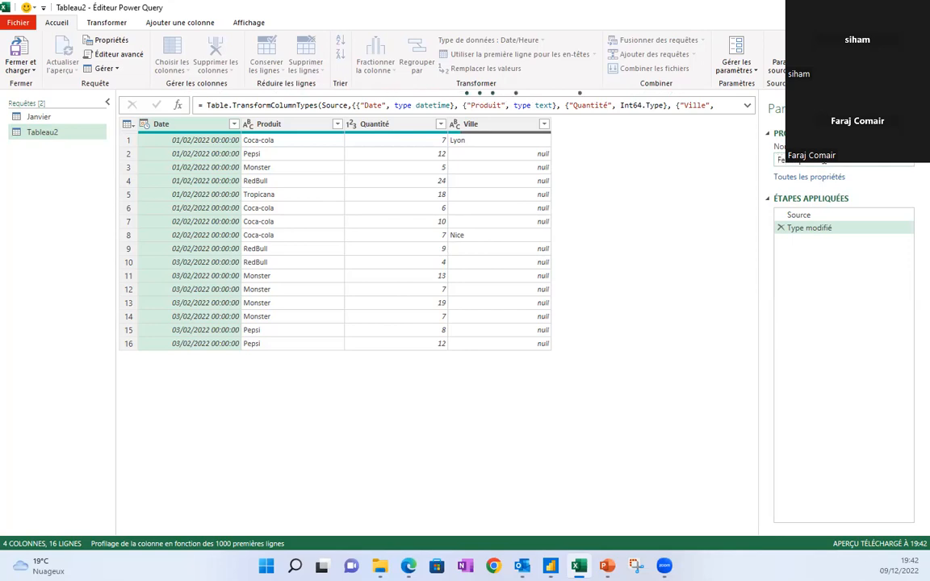
Confirm Fevrier as the new name of query Tableau2.
key("Return")
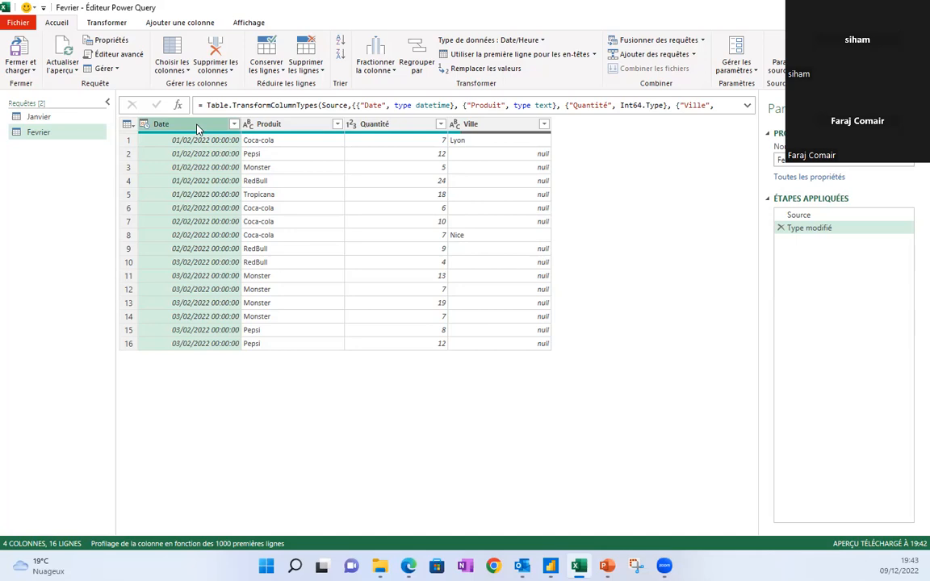
left_click(107, 22)
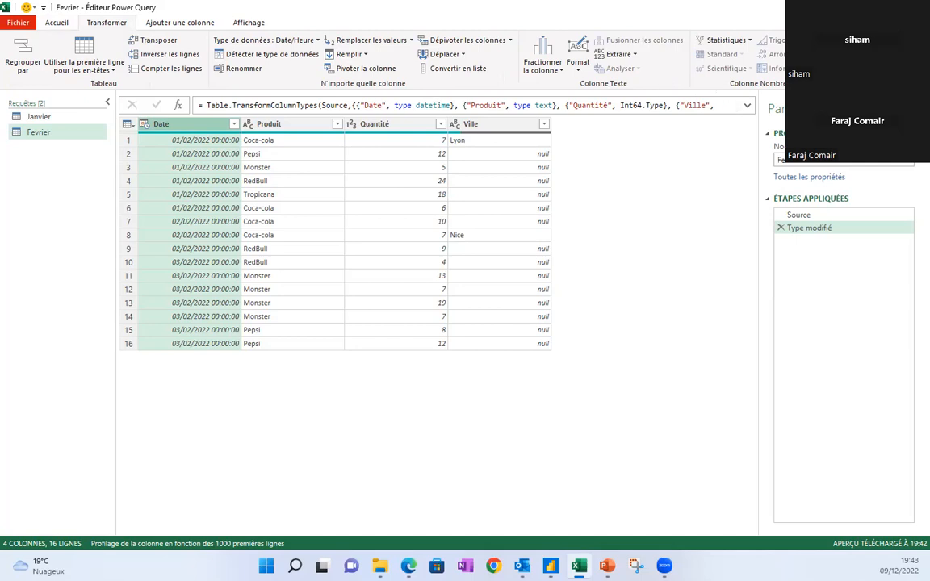
left_click(854, 40)
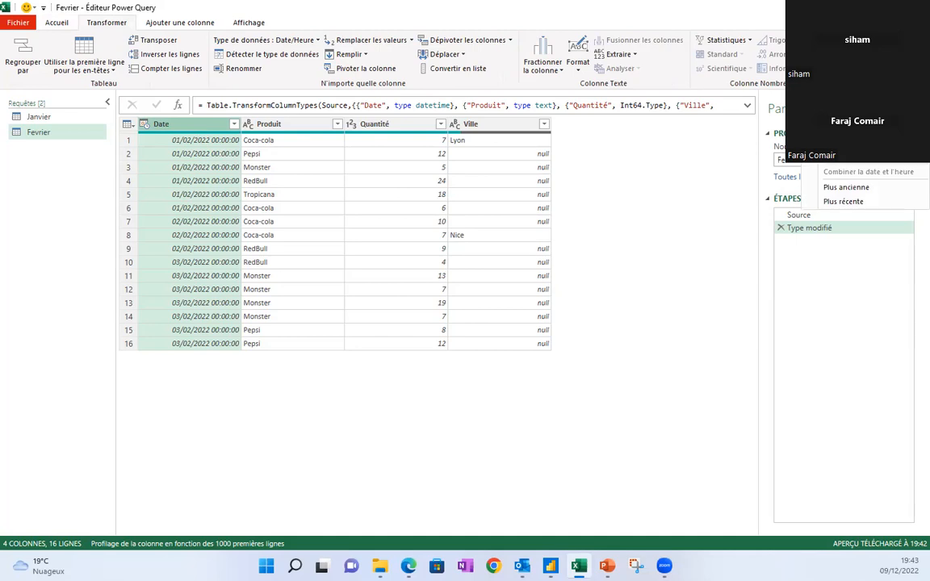
mouse_move(840, 100)
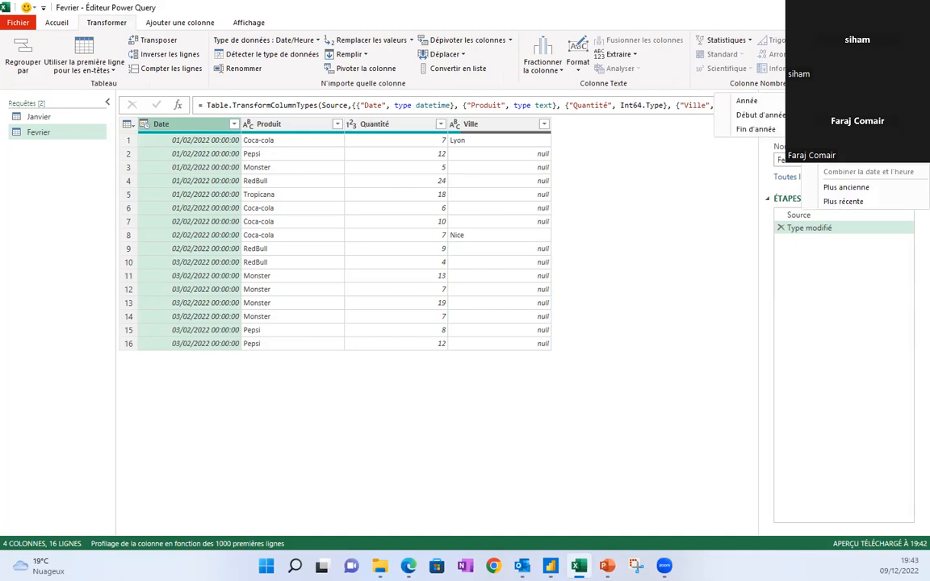
left_click(747, 100)
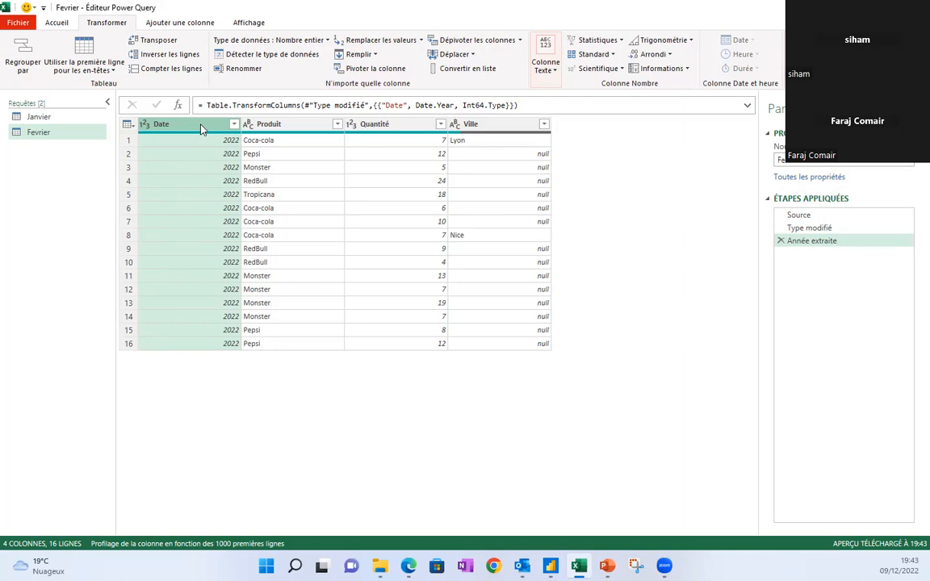
left_click(780, 240)
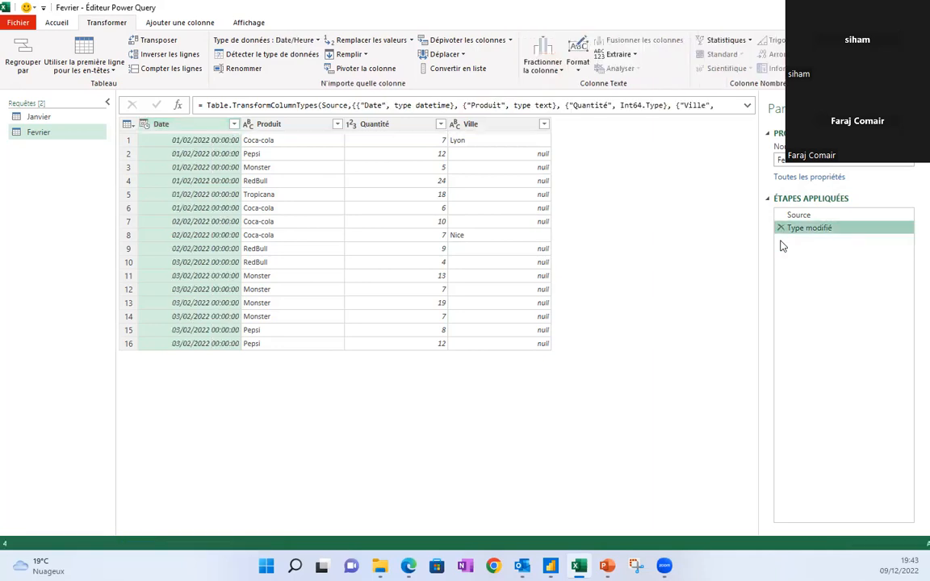
left_click(181, 125)
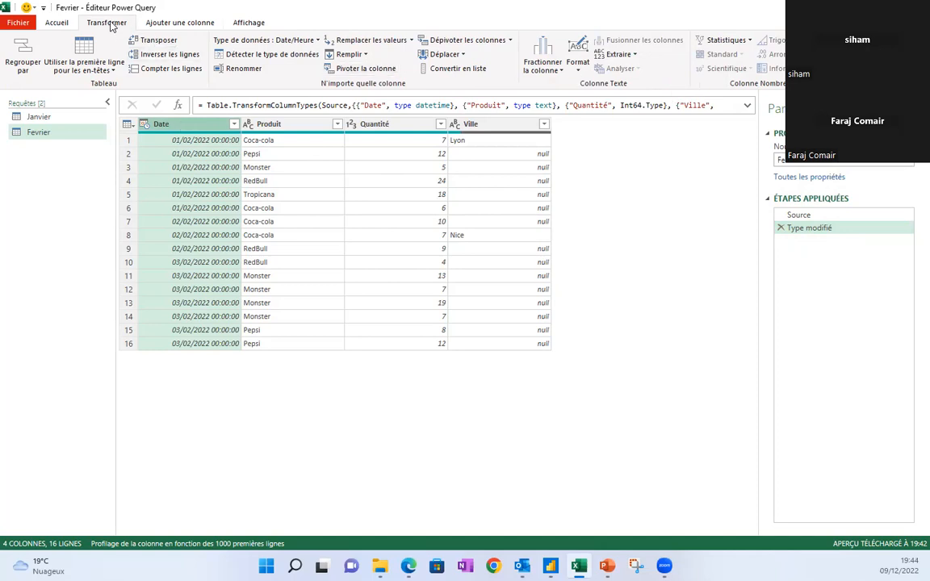
left_click(185, 25)
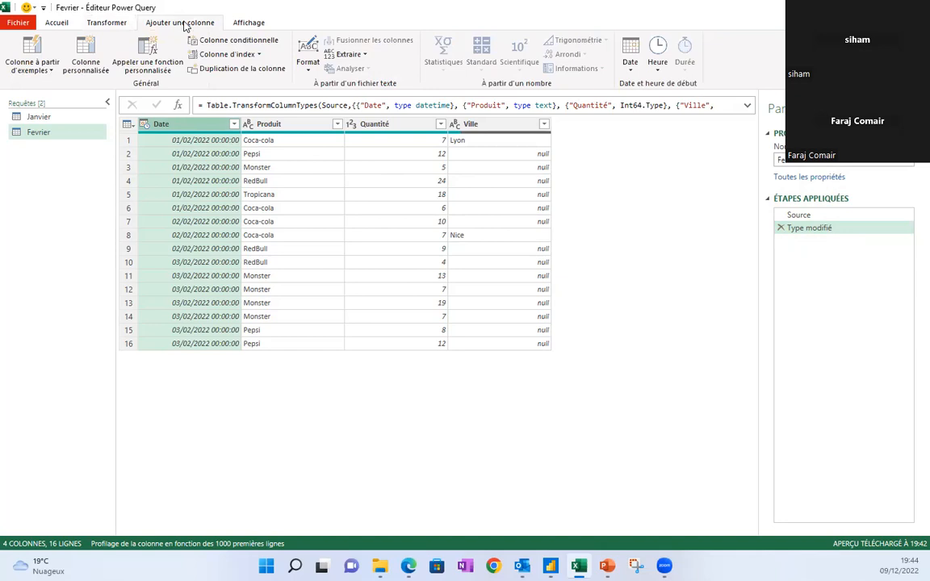
left_click(632, 72)
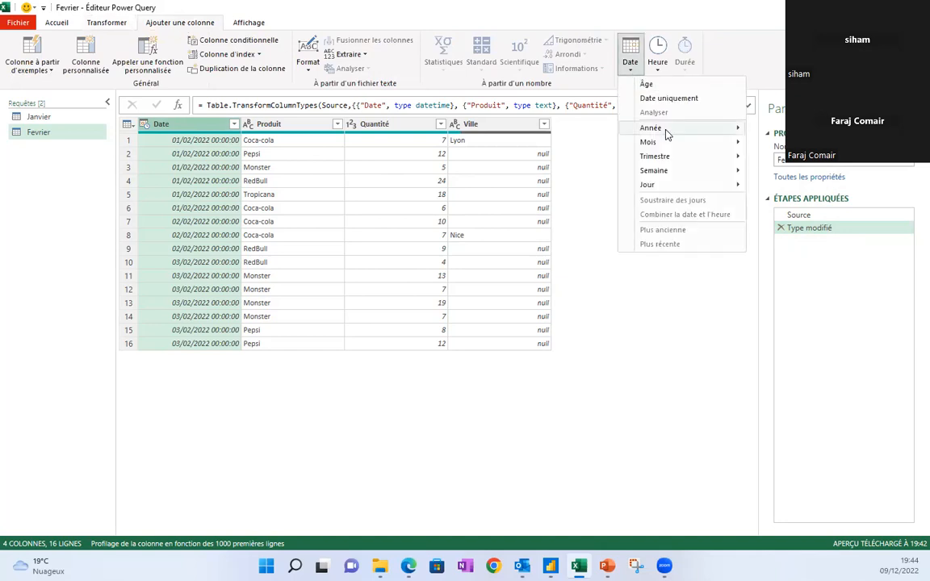
mouse_move(747, 130)
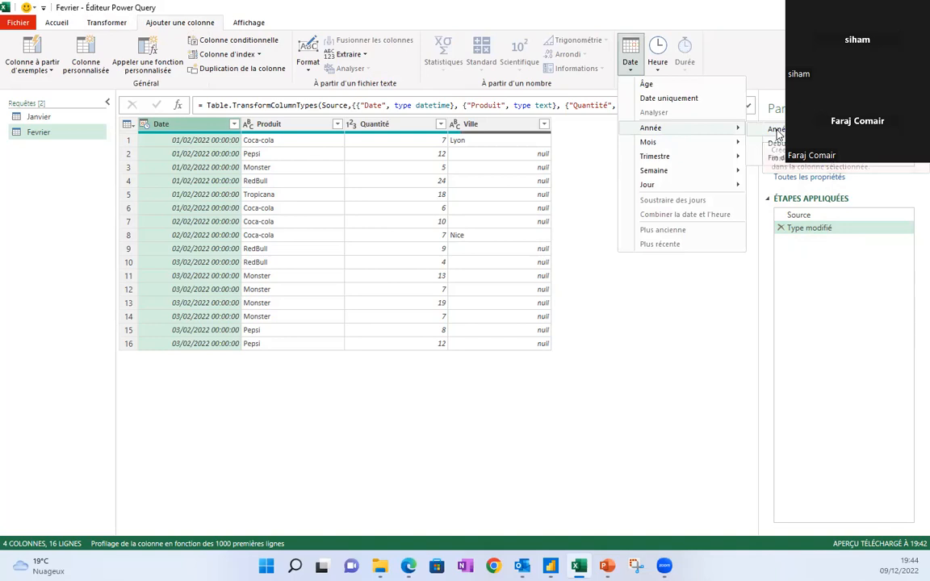
left_click(778, 133)
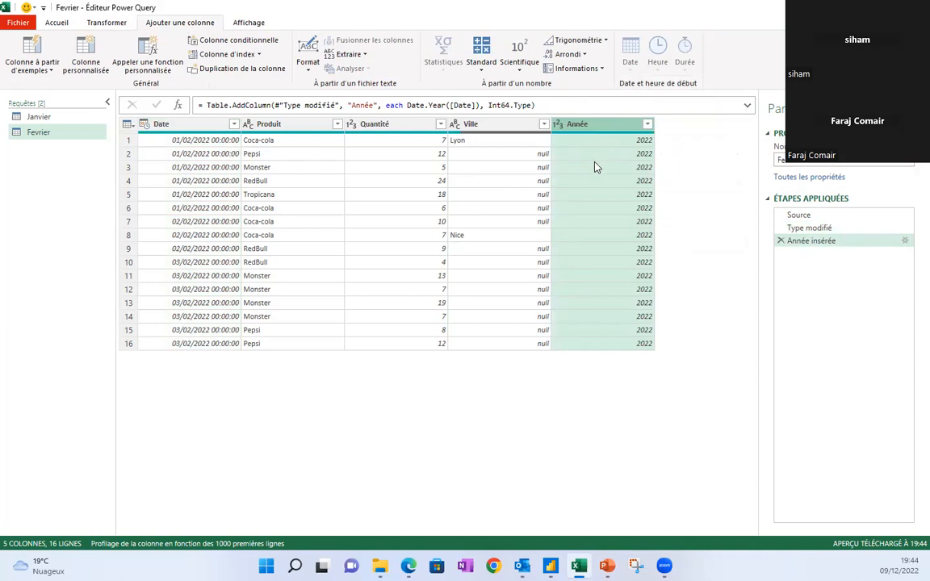
left_click(780, 240)
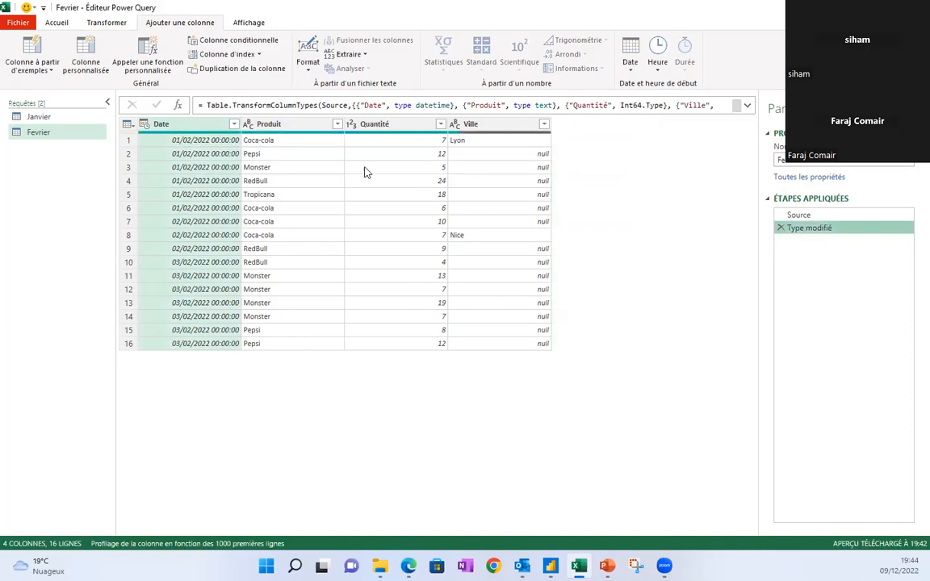
Change the Date column type to Date, replacing the existing conversion step.
left_click(143, 125)
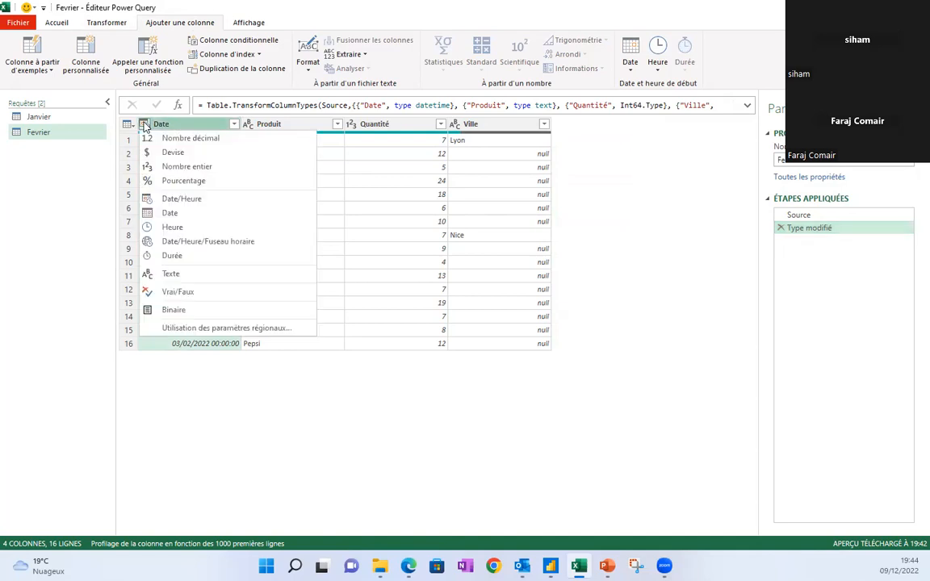
left_click(173, 214)
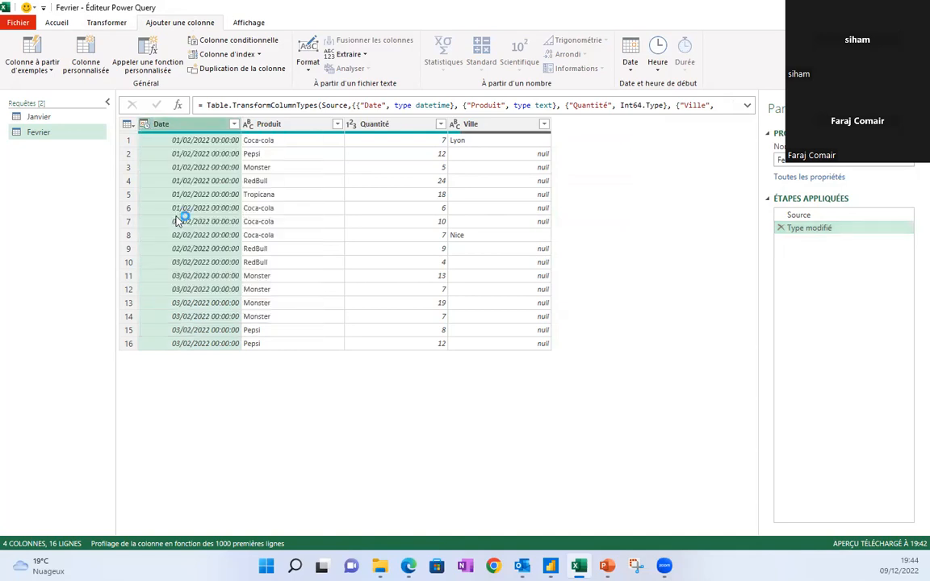
left_click(364, 285)
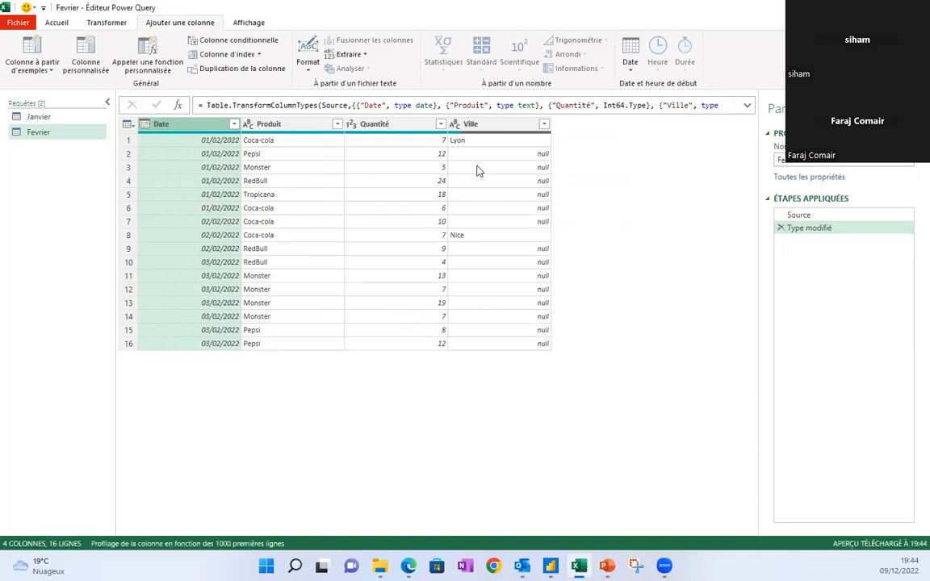
Fill the empty Ville cells down so Lyon and Nice carry through.
left_click(494, 126)
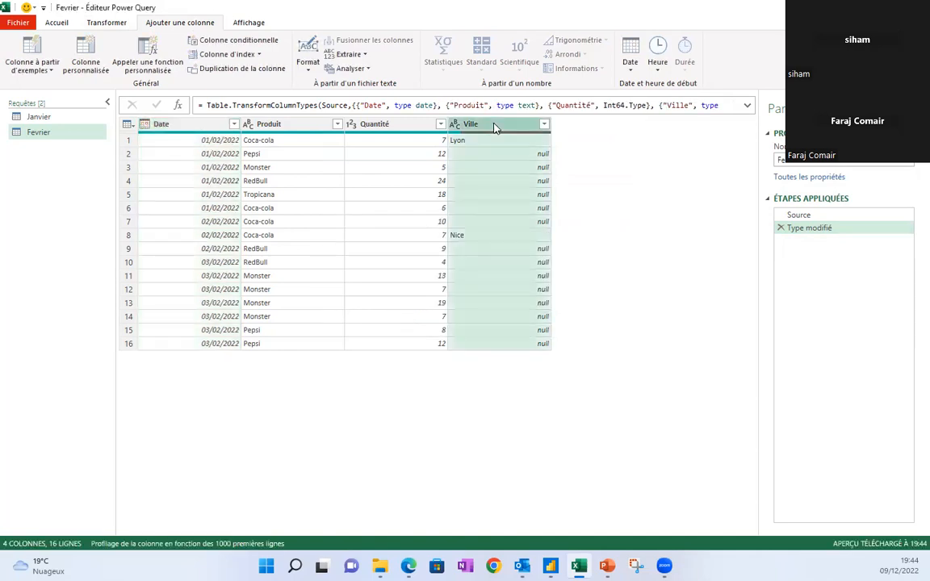
left_click(109, 24)
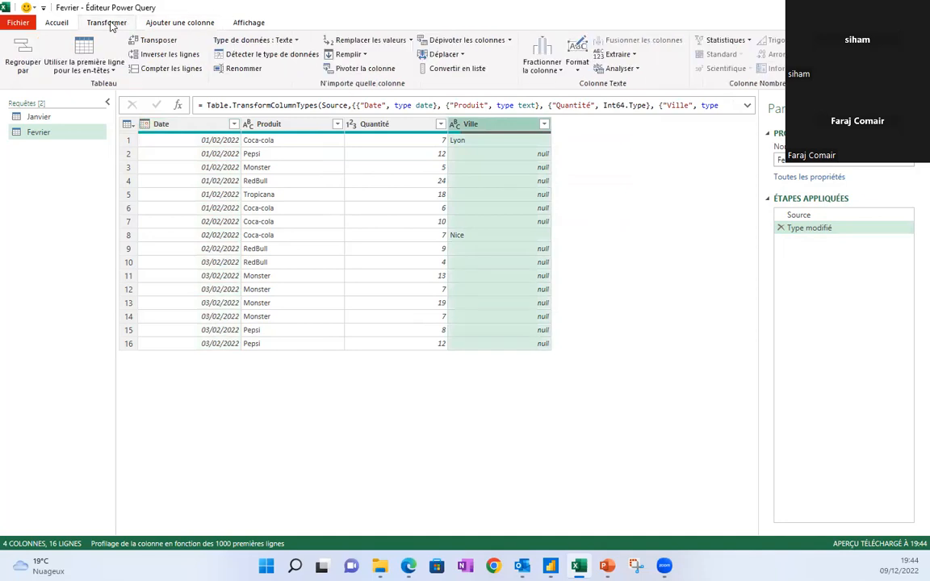
left_click(341, 55)
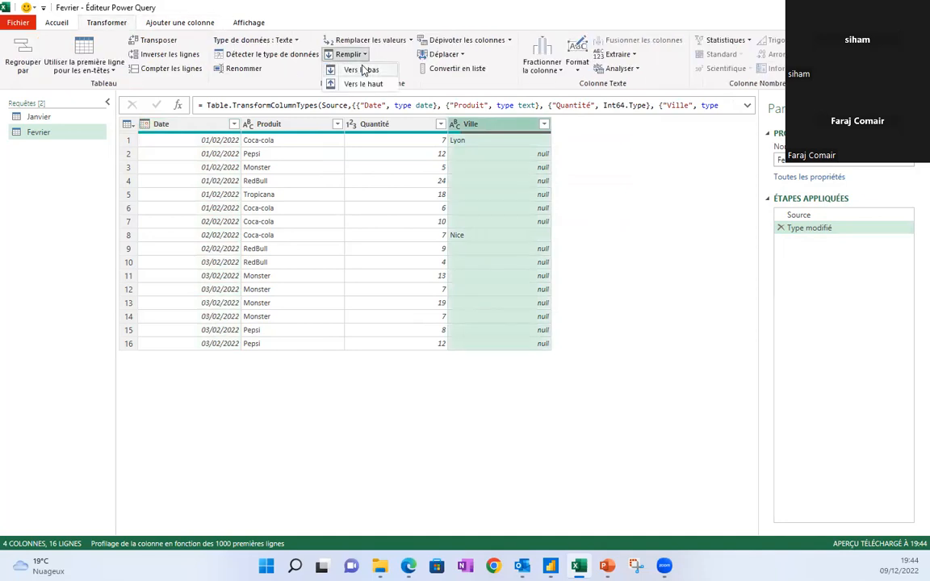
left_click(363, 70)
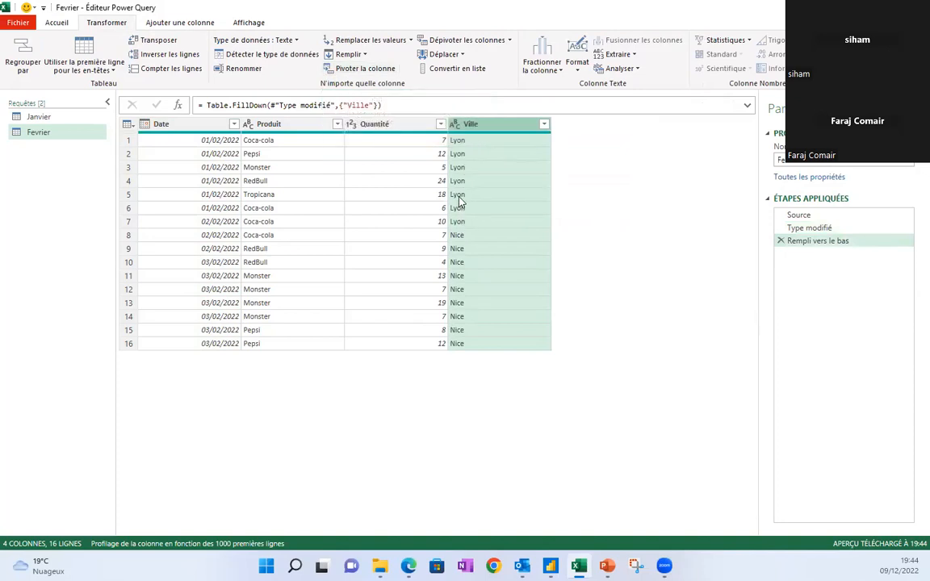
left_click(461, 143)
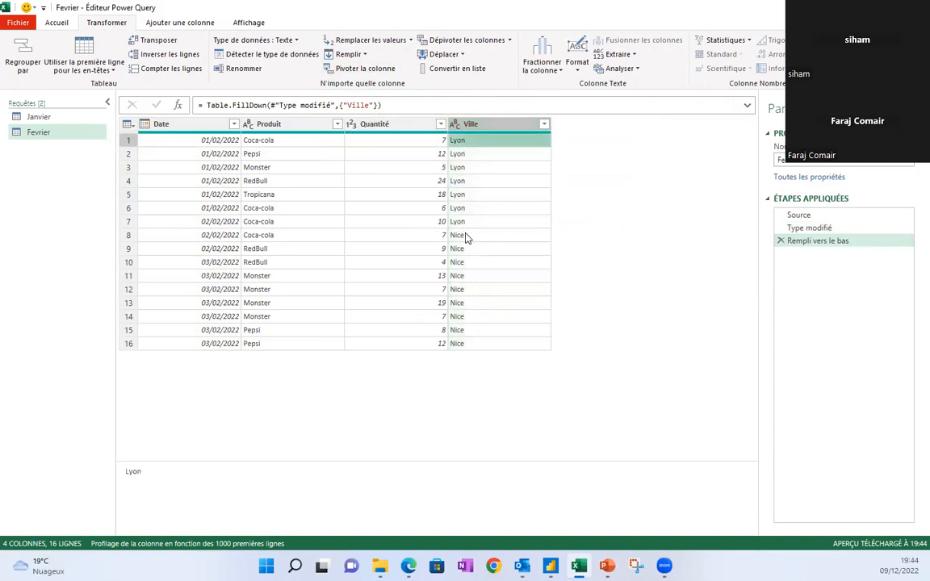
left_click(466, 235)
left_click(467, 154)
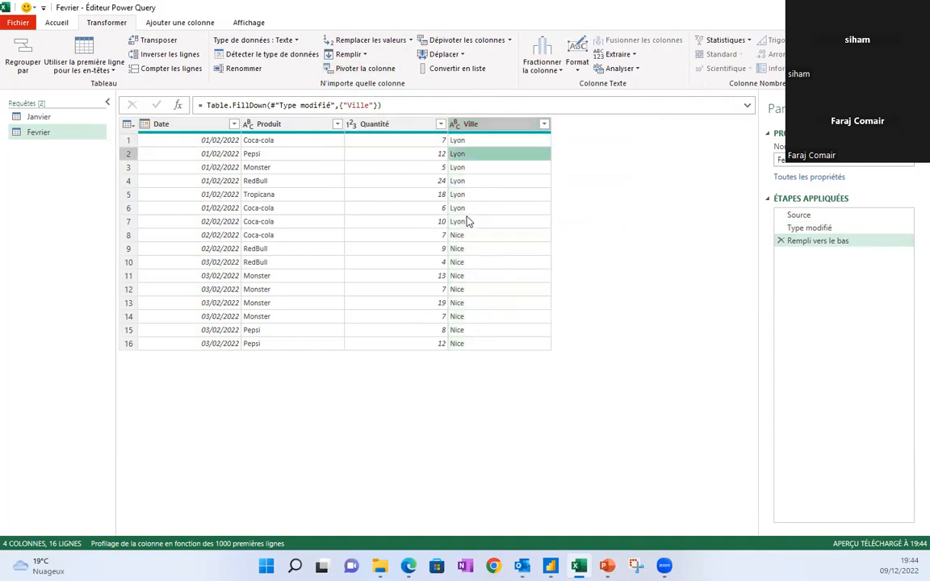
Close the editor and load Fevrier with 'Ne créer que la connexion'.
left_click(460, 141)
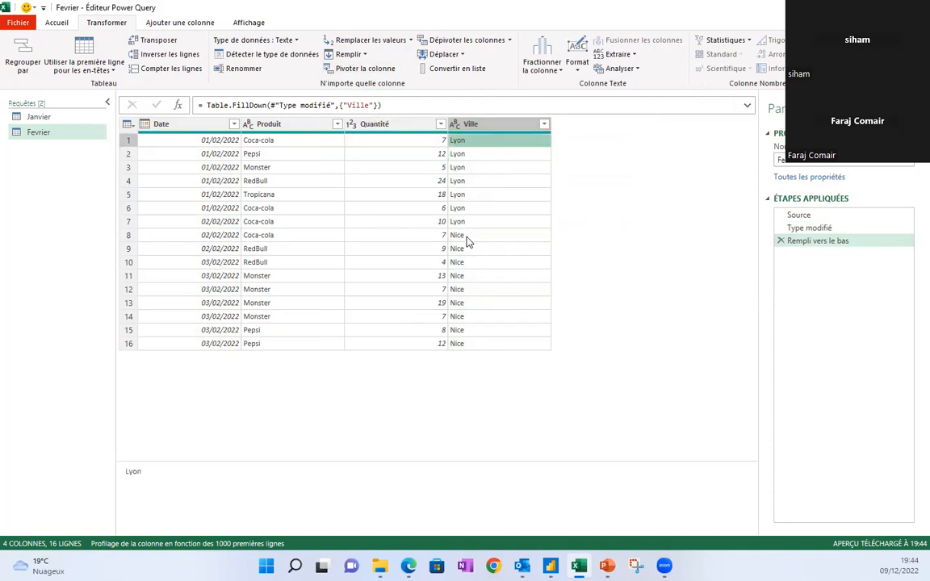
left_click(466, 235)
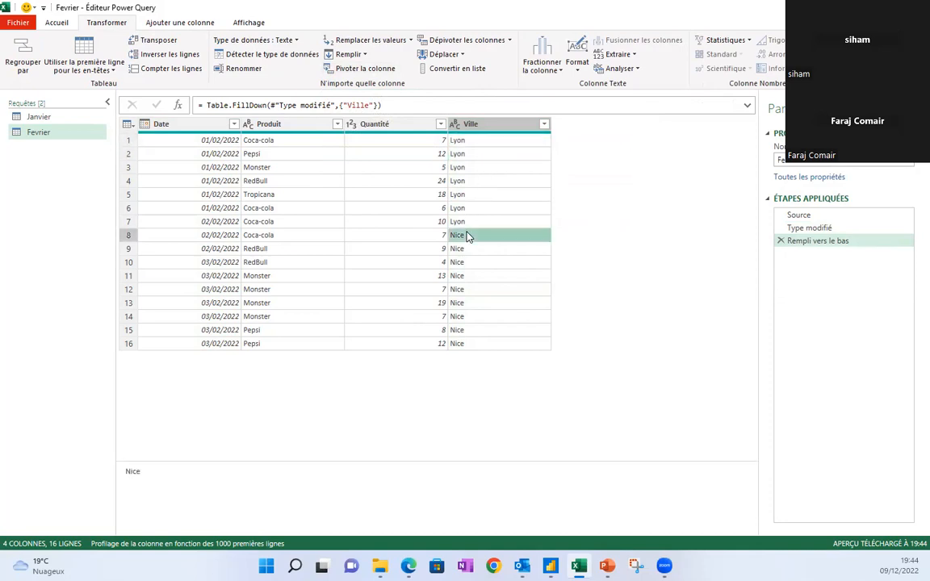
left_click(57, 22)
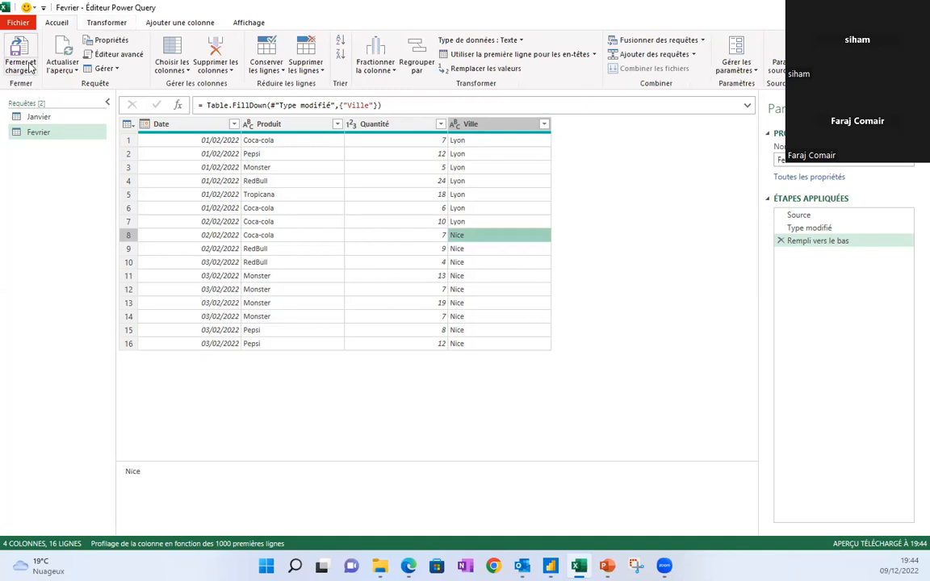
left_click(29, 68)
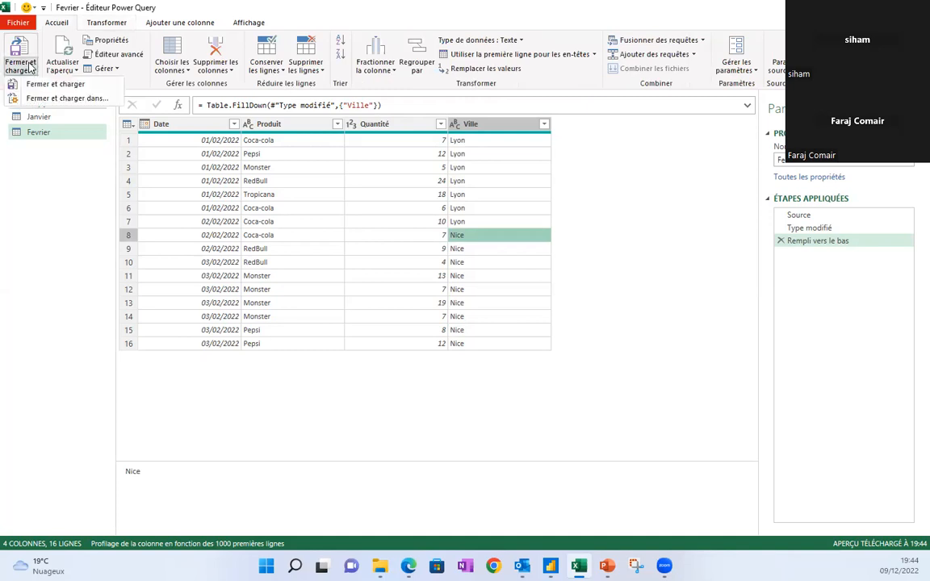
left_click(58, 100)
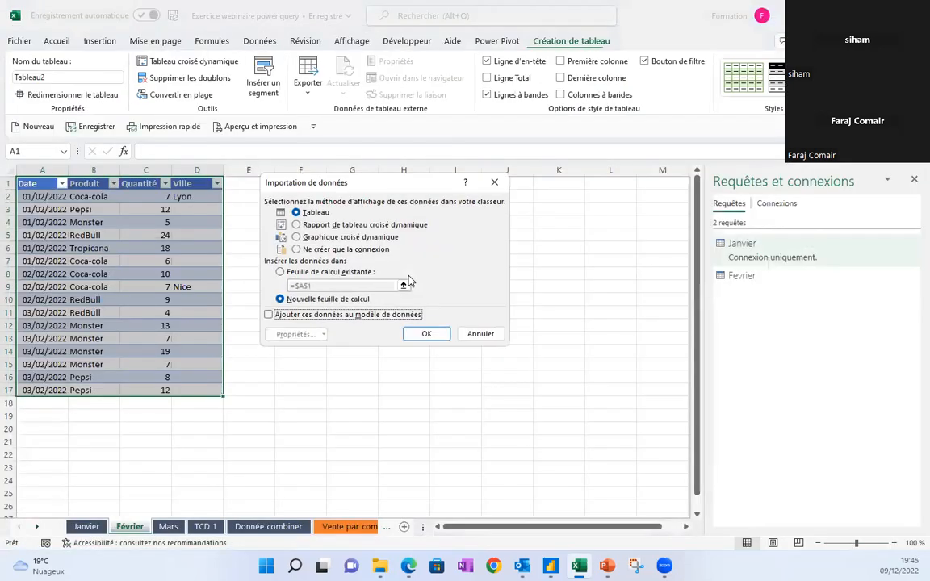
left_click(339, 249)
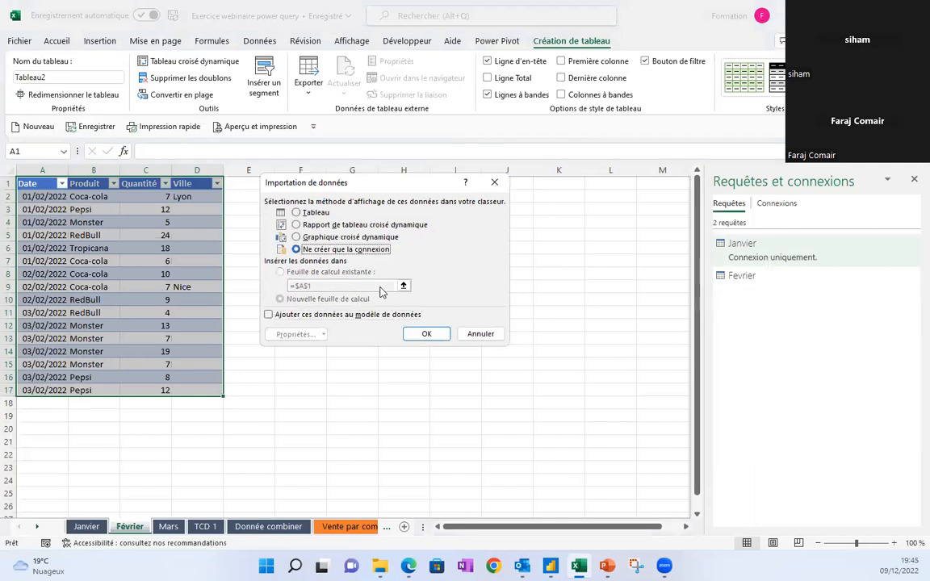
left_click(426, 333)
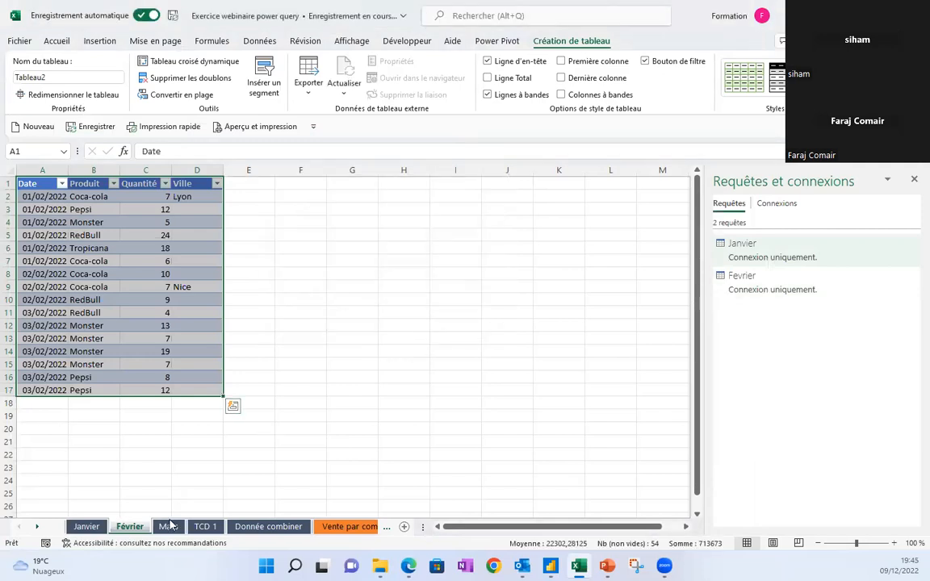
Create a table query from the Mars sheet's range $A$1:$D$17 with headers.
left_click(168, 527)
left_click(103, 287)
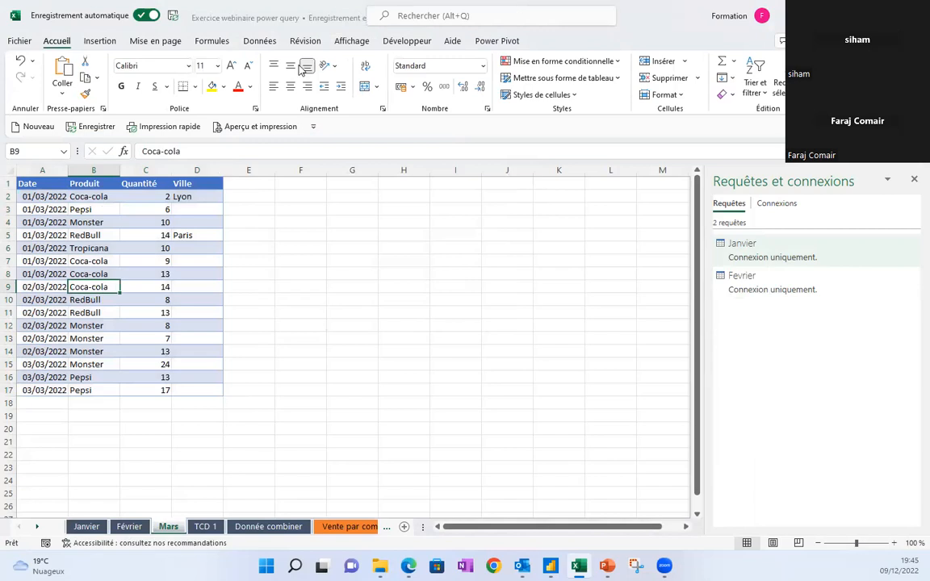
left_click(259, 41)
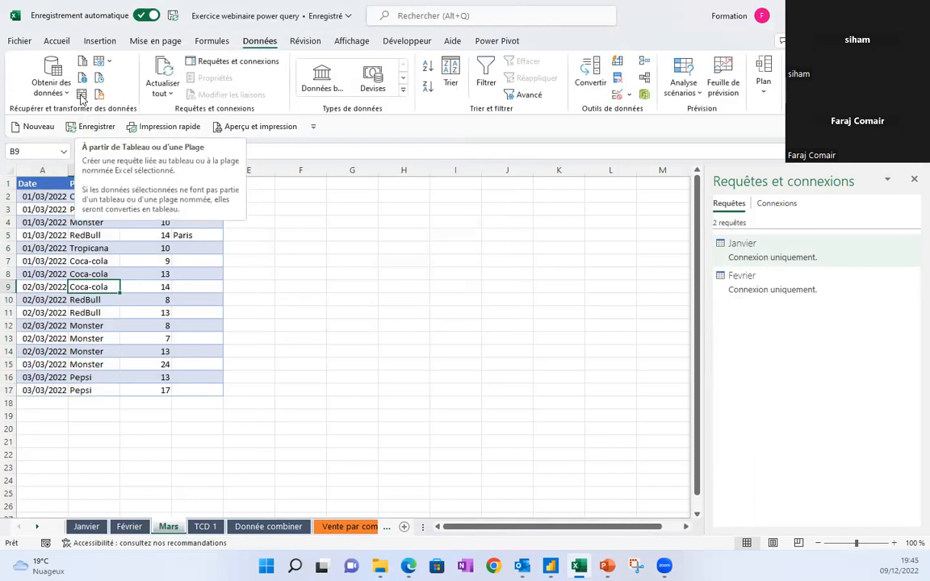
left_click(82, 97)
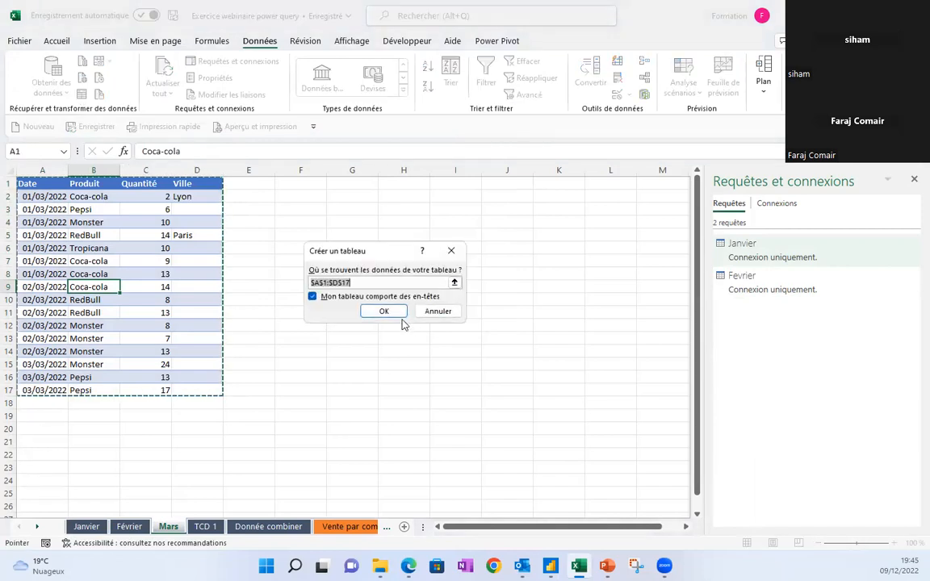
left_click(385, 312)
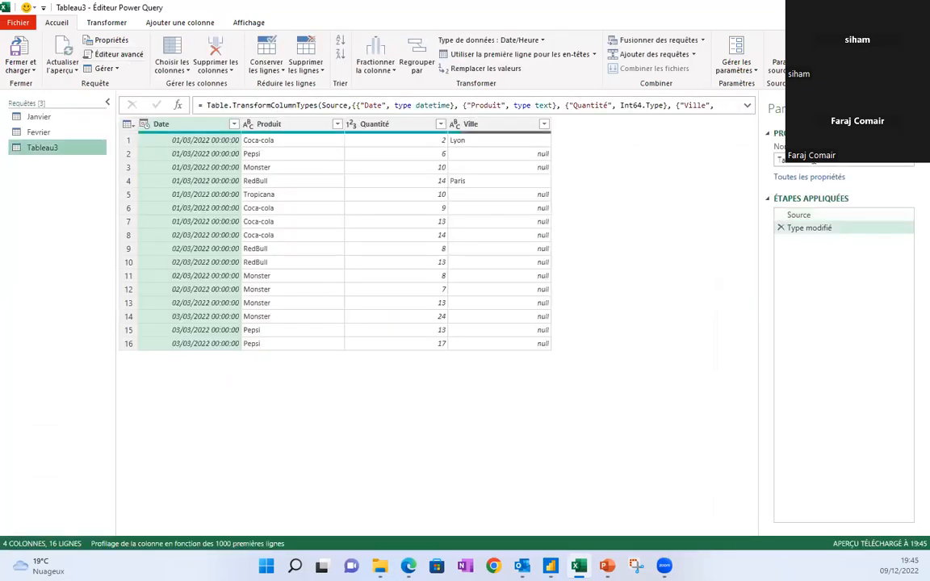
Rename the query to Mars and set its Date column to Date, replacing the current type.
key("BackSpace")
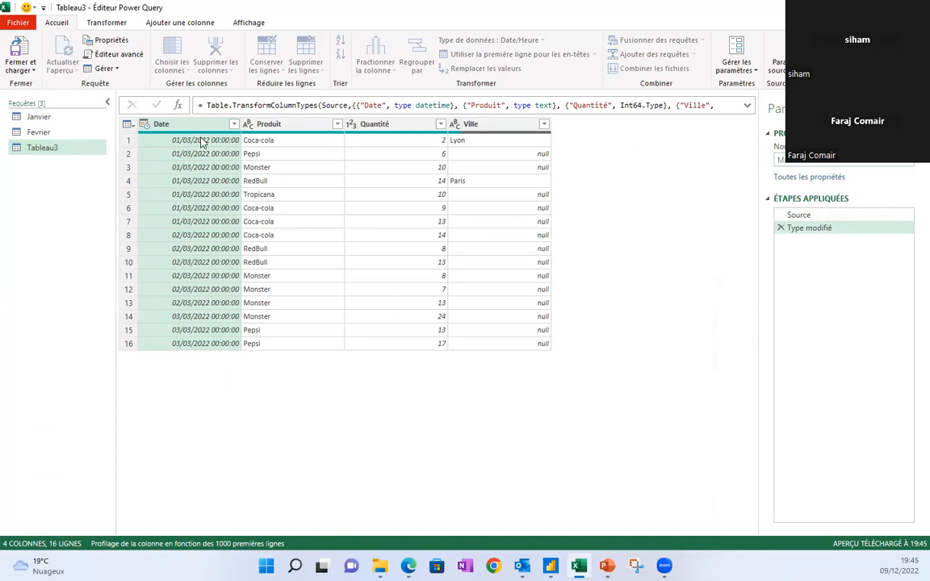
key("Return")
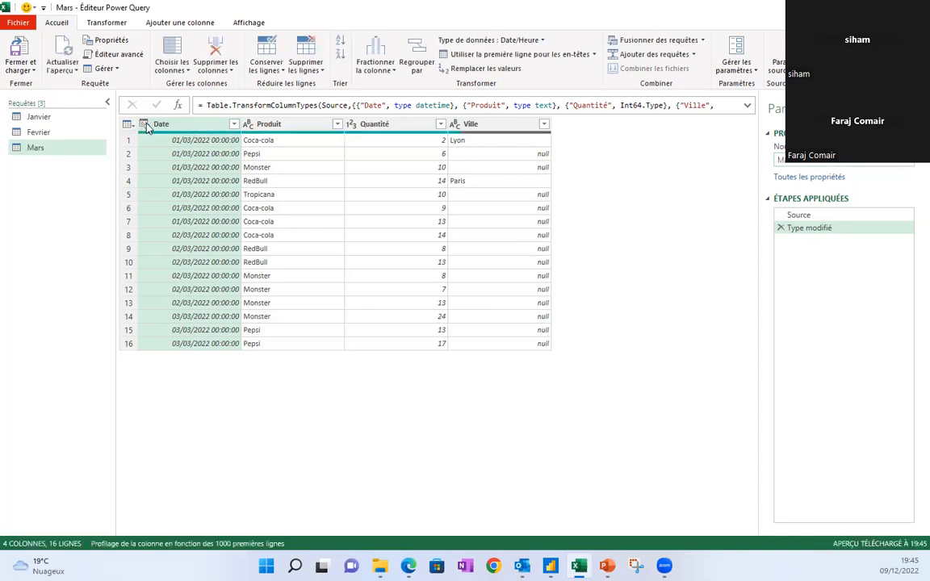
left_click(143, 126)
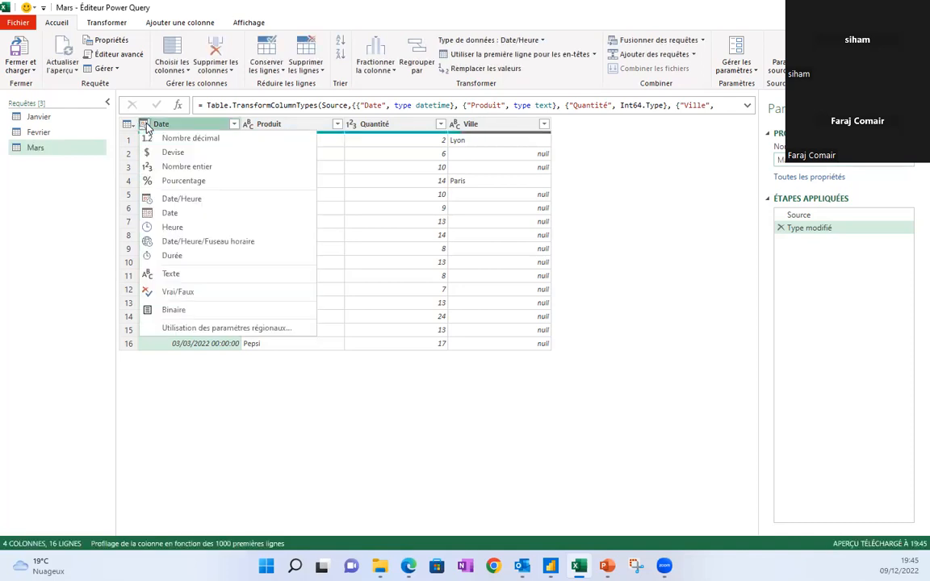
left_click(179, 213)
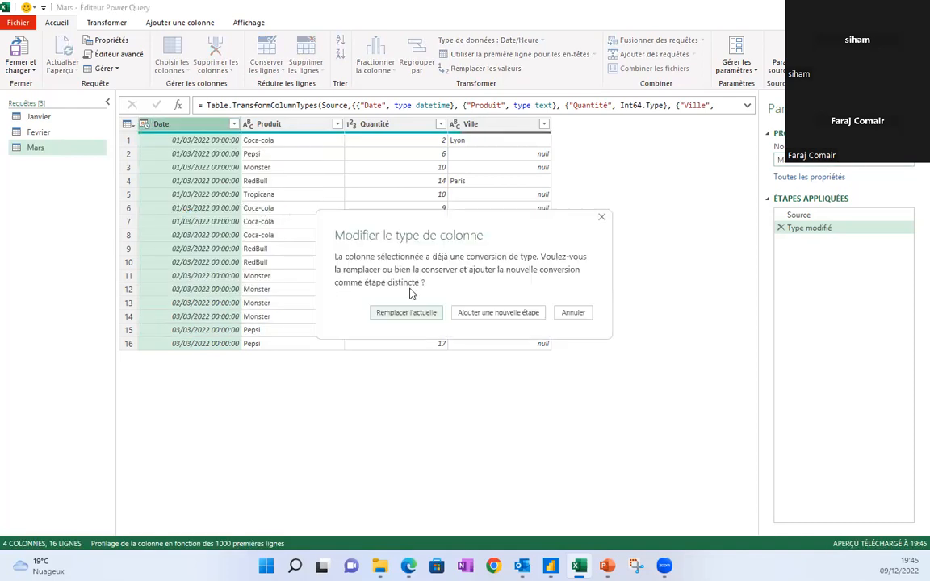
left_click(417, 316)
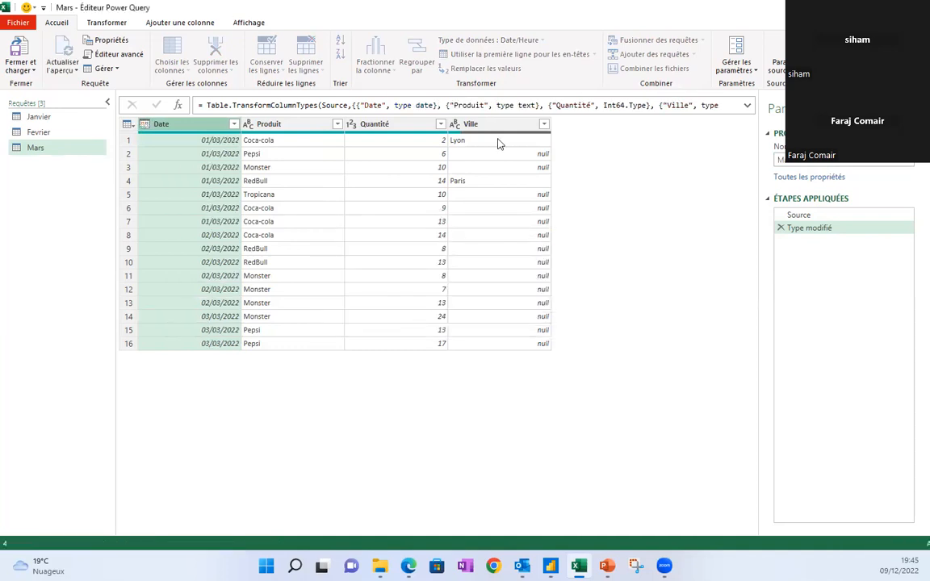
Fill the Ville column down so Lyon and Paris fill the empty rows.
left_click(463, 123)
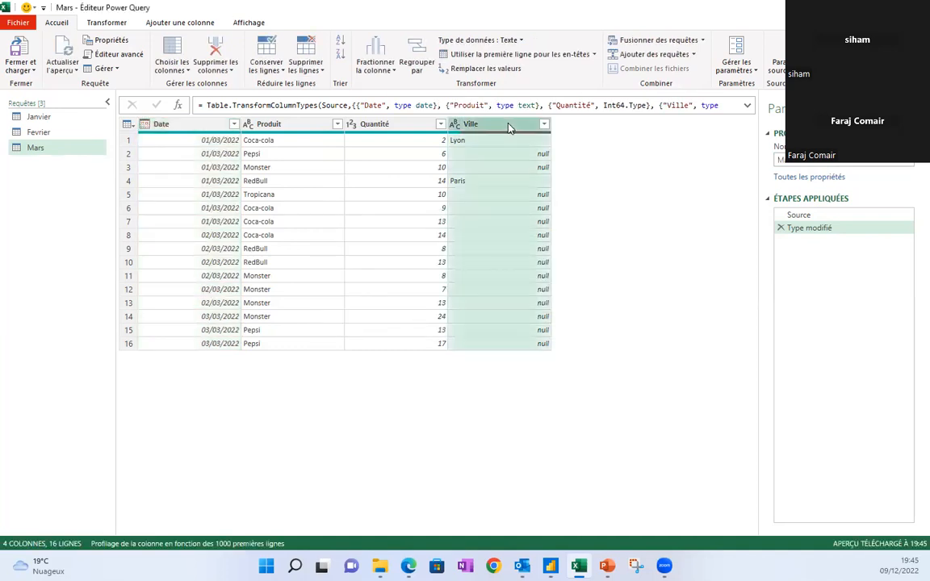
left_click(117, 25)
left_click(360, 56)
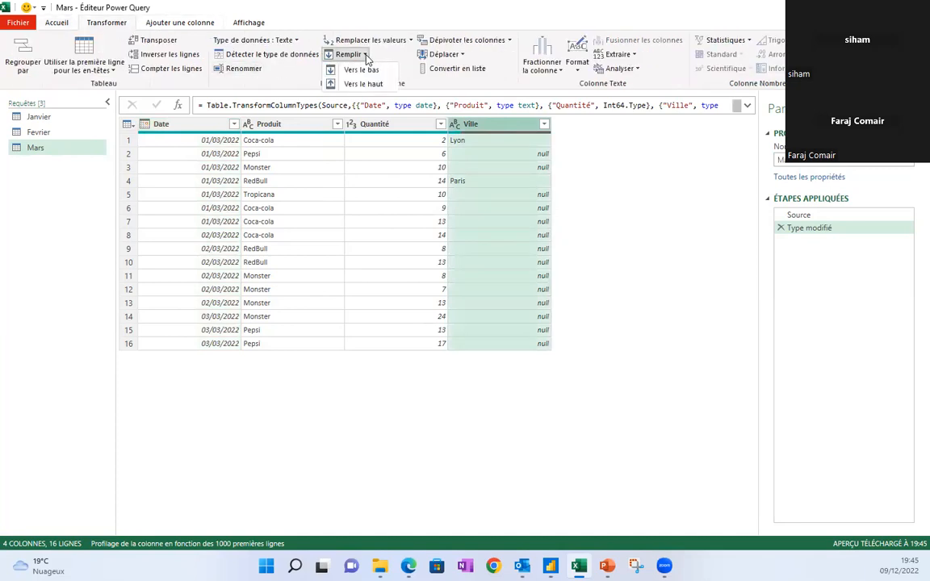
left_click(360, 70)
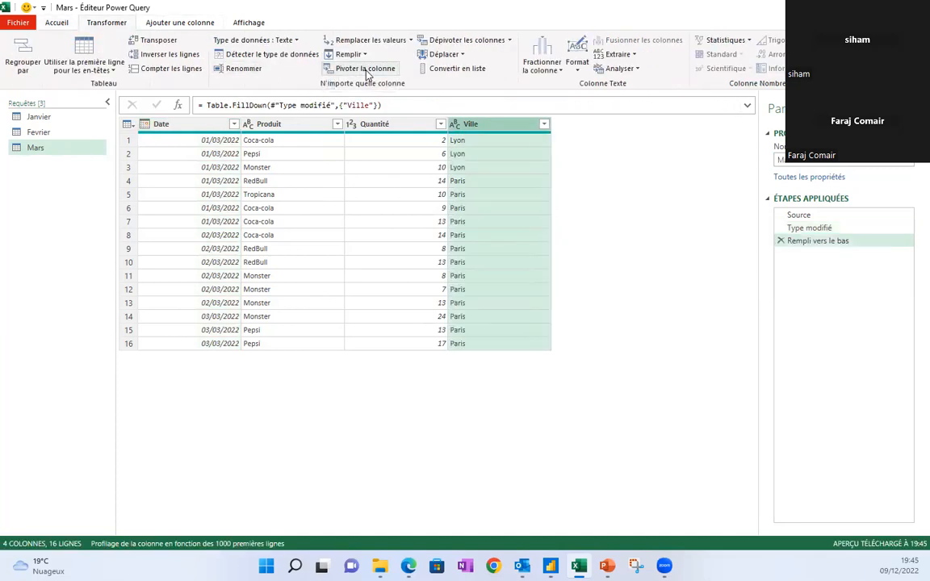
left_click(250, 167)
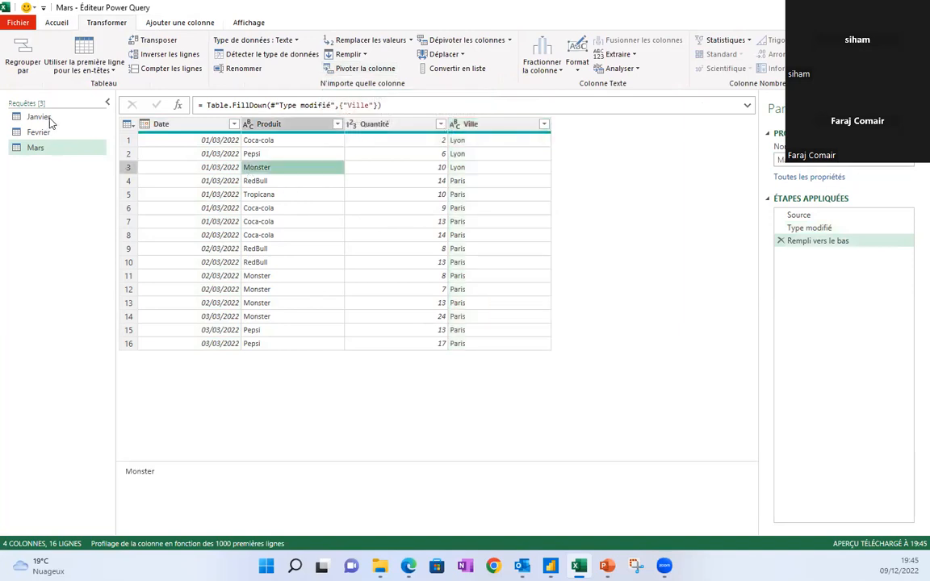
left_click(234, 167)
left_click(284, 170)
Compare the Janvier, Fevrier and Mars queries' data in the editor.
left_click(38, 134)
left_click(47, 117)
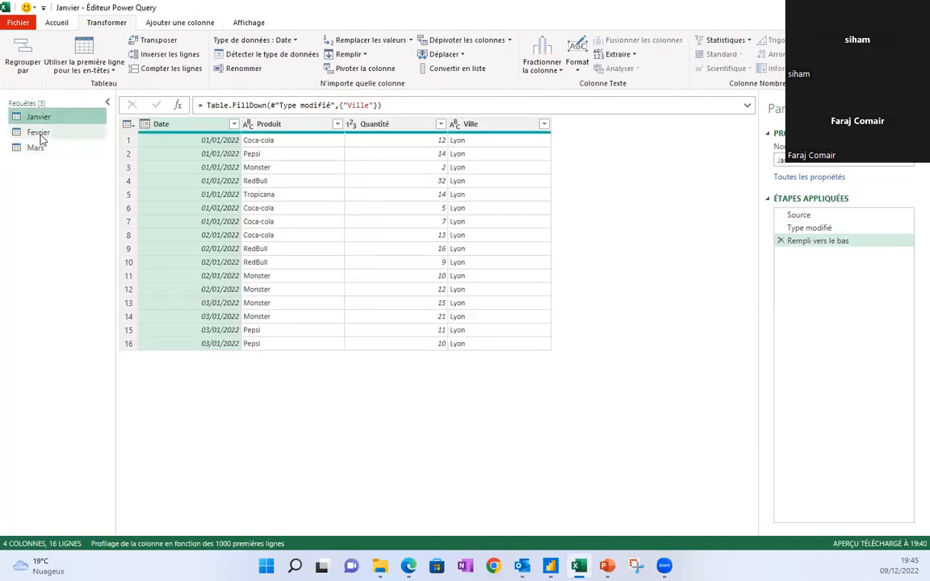
left_click(38, 149)
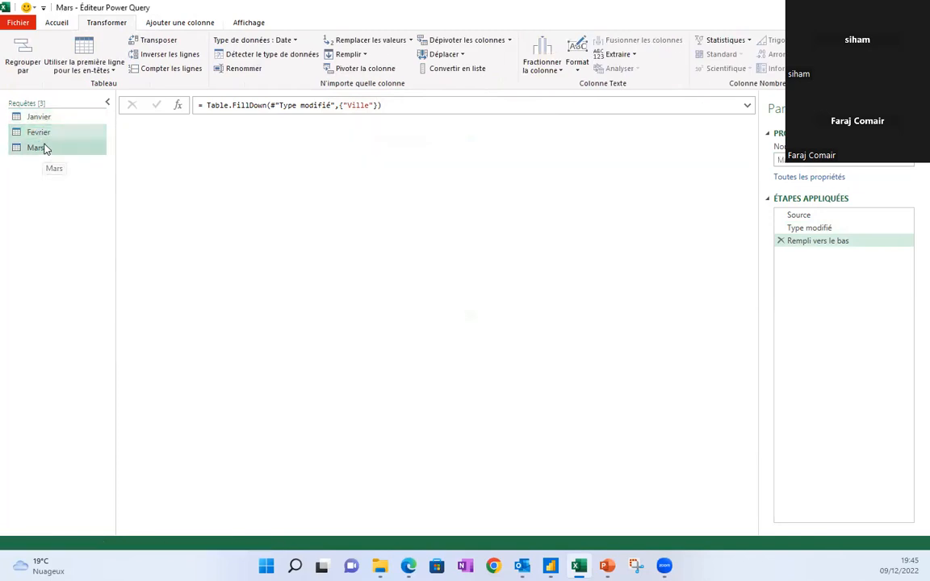
left_click(47, 132)
left_click(45, 119)
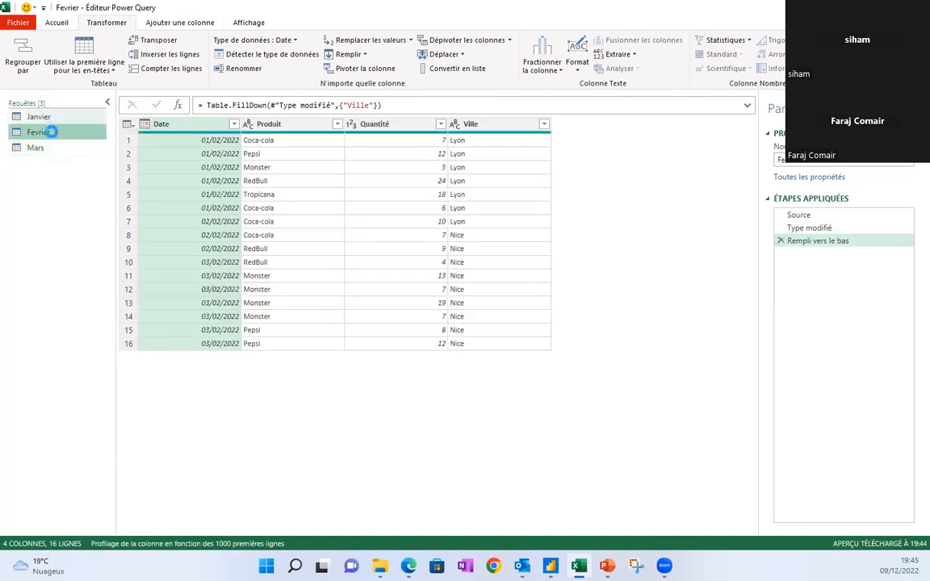
left_click(41, 133)
left_click(45, 150)
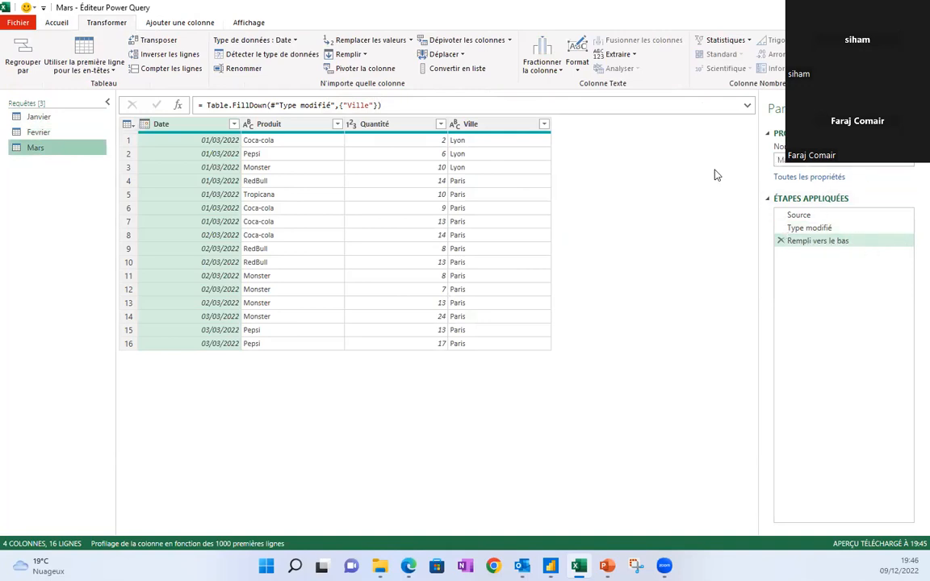
left_click(203, 153)
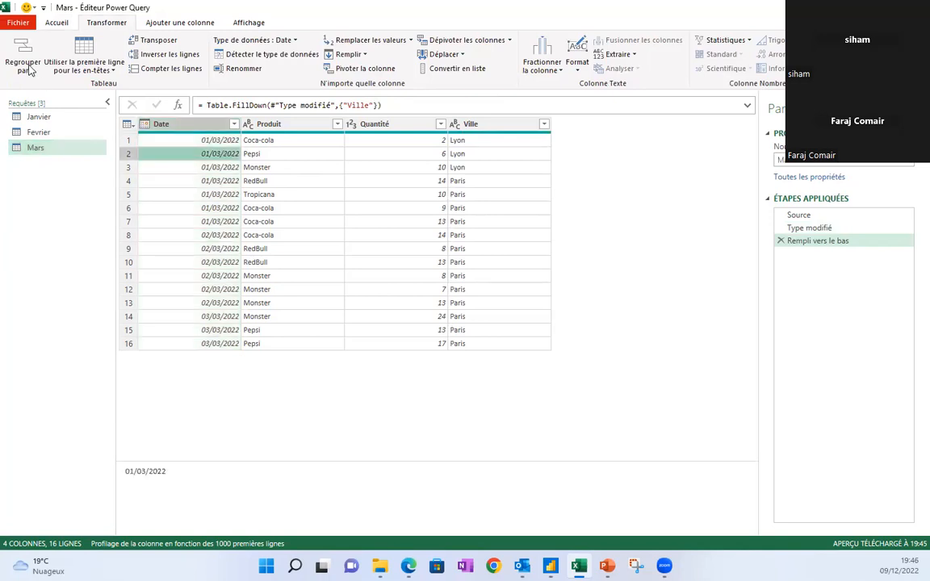
Close the editor and load Mars with 'Ne créer que la connexion'.
left_click(56, 23)
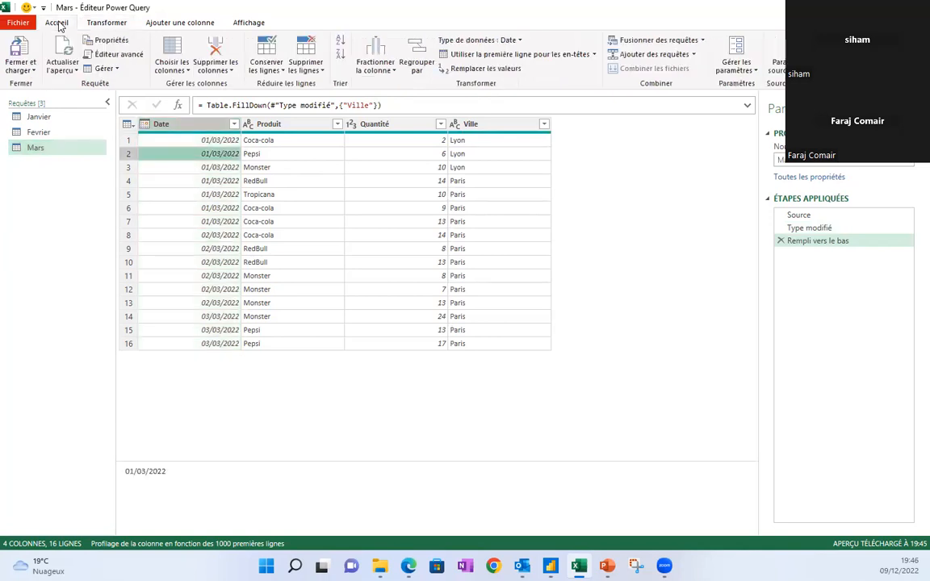
left_click(30, 71)
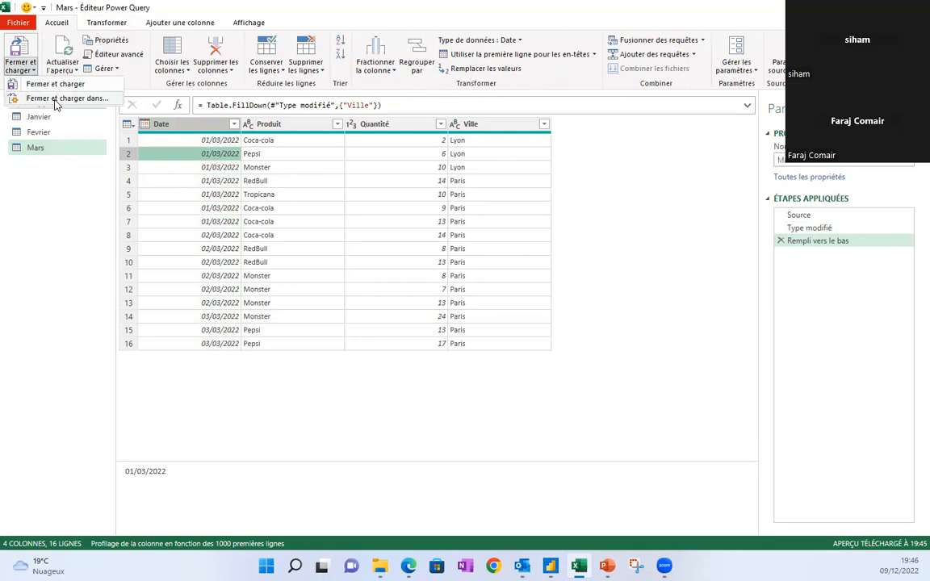
left_click(55, 101)
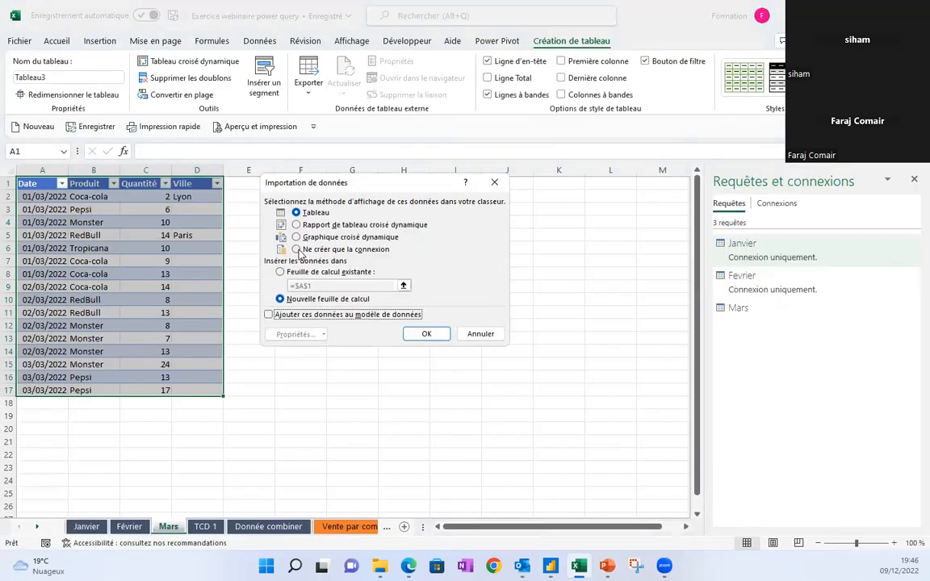
left_click(297, 250)
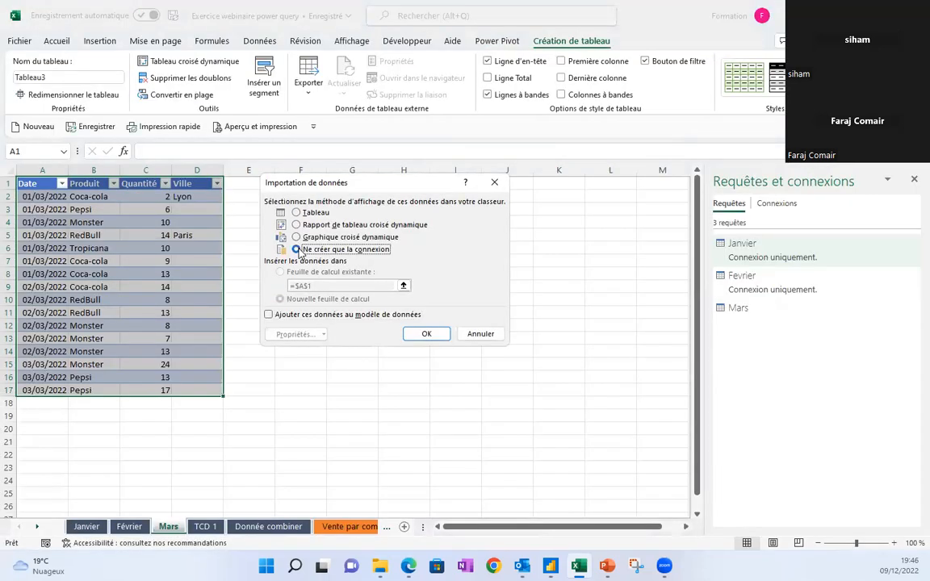
left_click(426, 333)
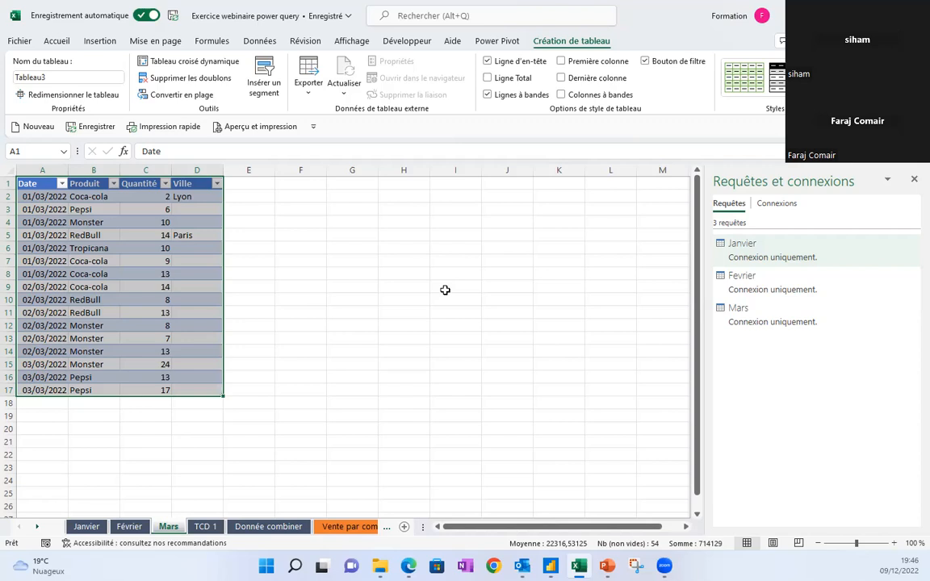
Look over the Mars sheet's values in B2:D13, then go to the Donnée combiner sheet.
left_click(37, 196)
key("Right")
key("Right")
key("Right")
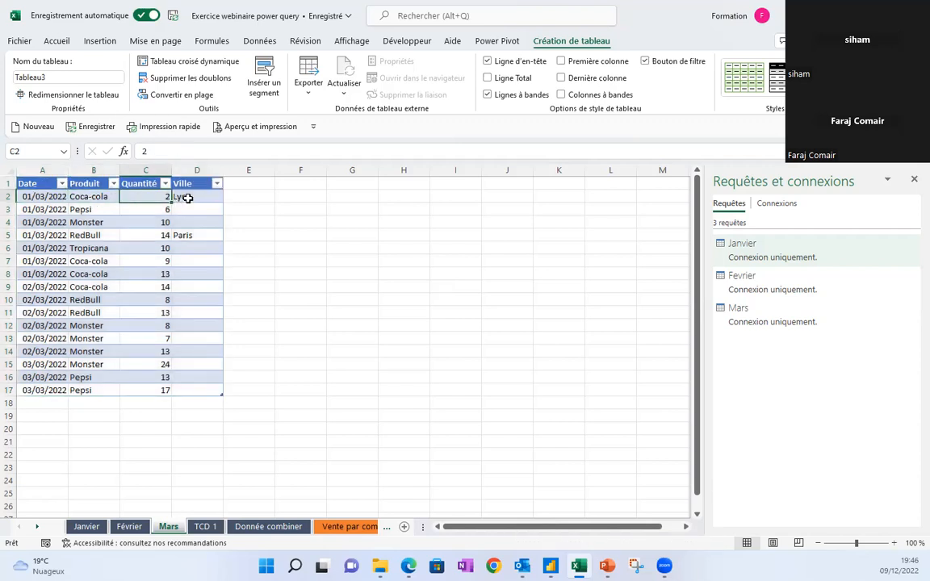
left_click_drag(86, 198, 193, 333)
left_click(90, 194)
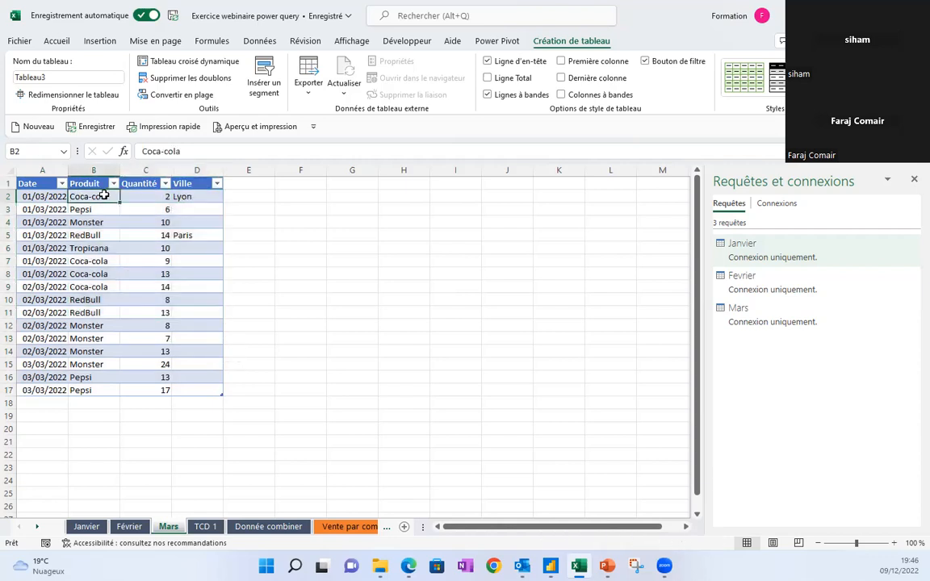
left_click(37, 194)
left_click(95, 194)
left_click(266, 526)
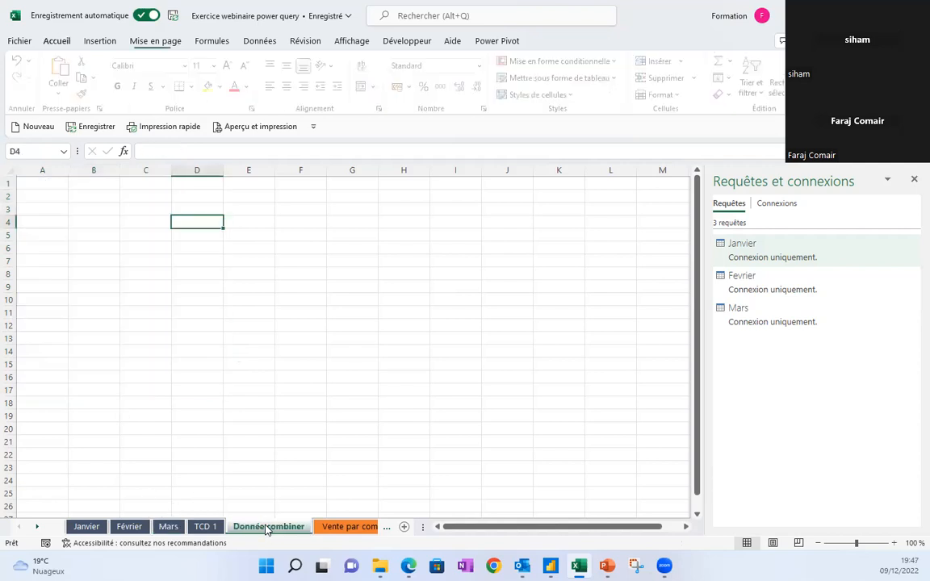
Check Obtenir des données > Combiner des requêtes, then preview the Fevrier query.
left_click(46, 183)
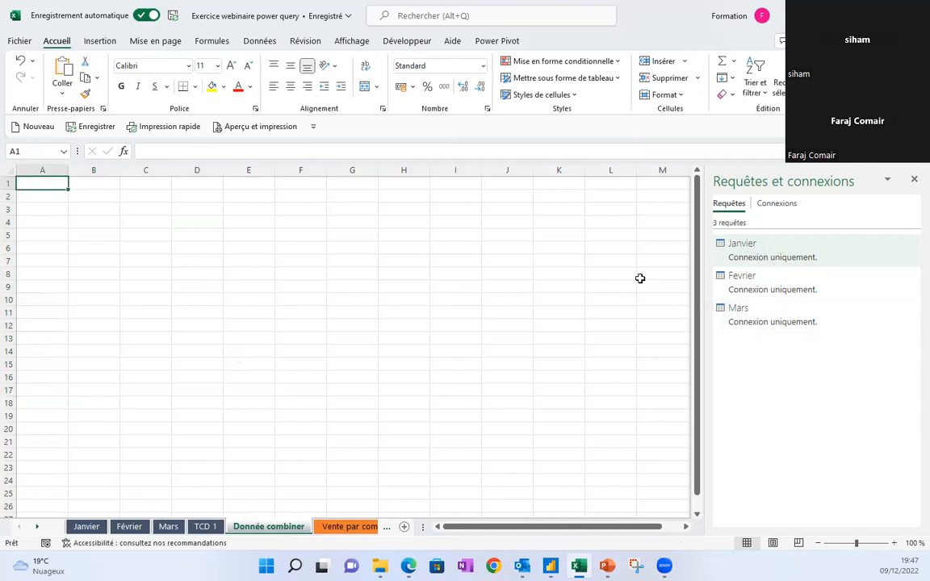
left_click(263, 41)
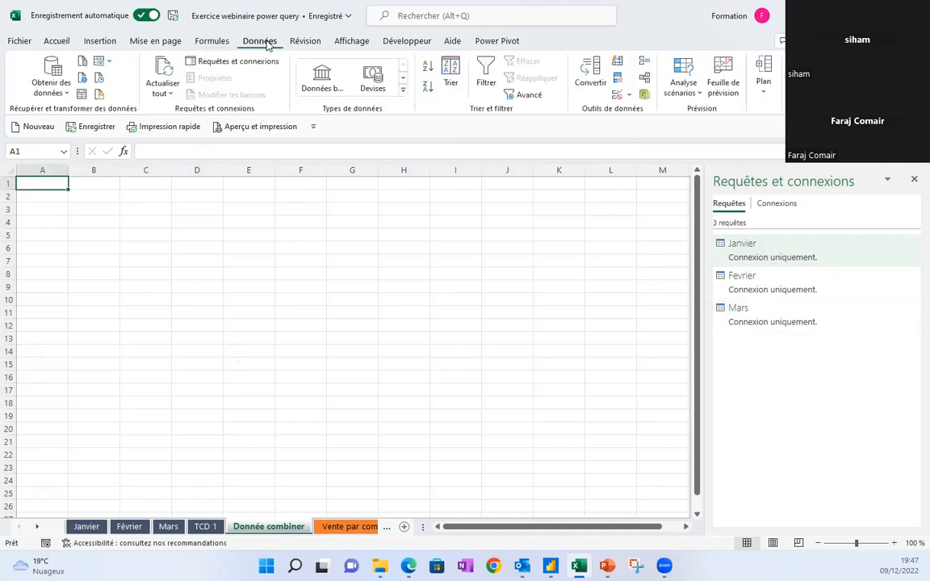
left_click(68, 93)
mouse_move(125, 277)
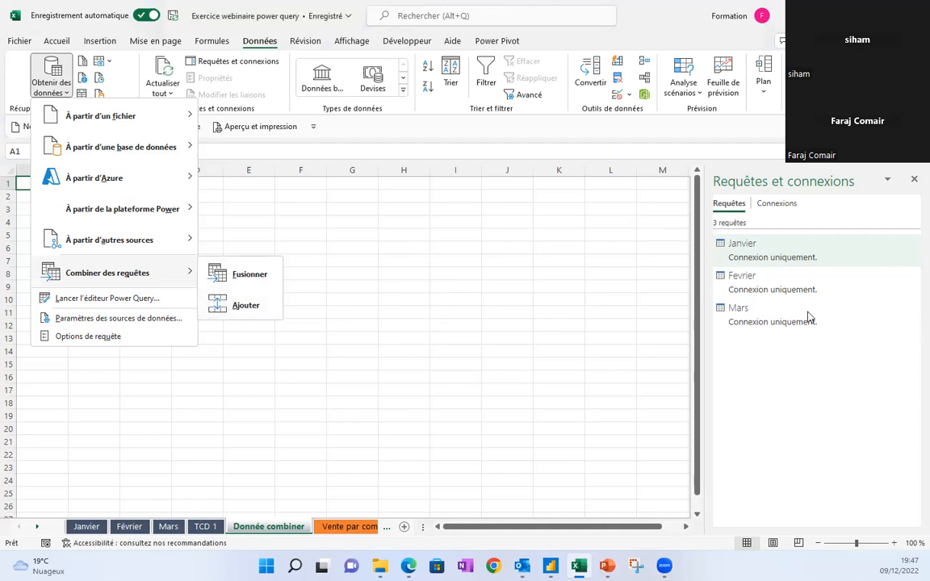
left_click(811, 257)
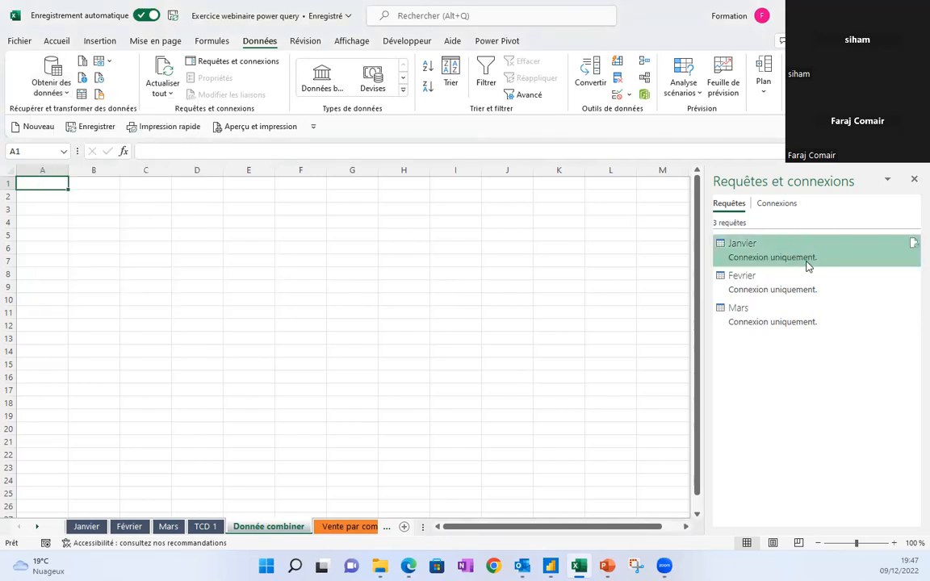
mouse_move(795, 289)
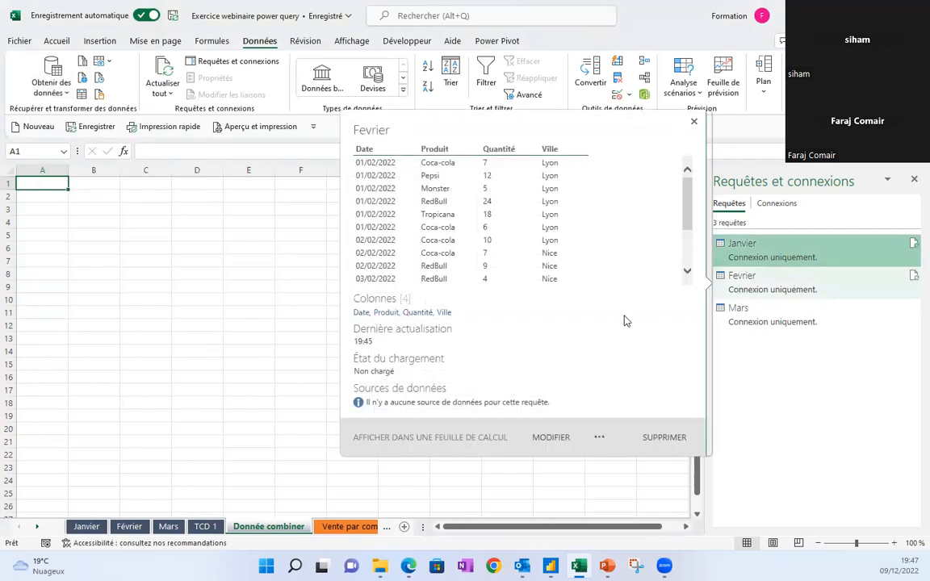
Open Fevrier in Power Query, review the Janvier, Fevrier and Mars queries, then return to Janvier.
left_click(551, 438)
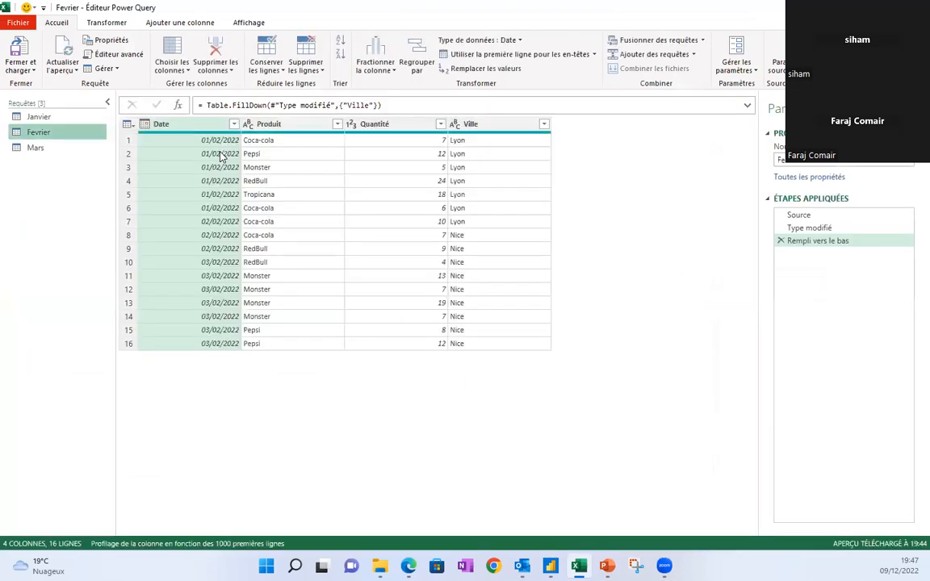
left_click(42, 118)
left_click(36, 133)
left_click(35, 147)
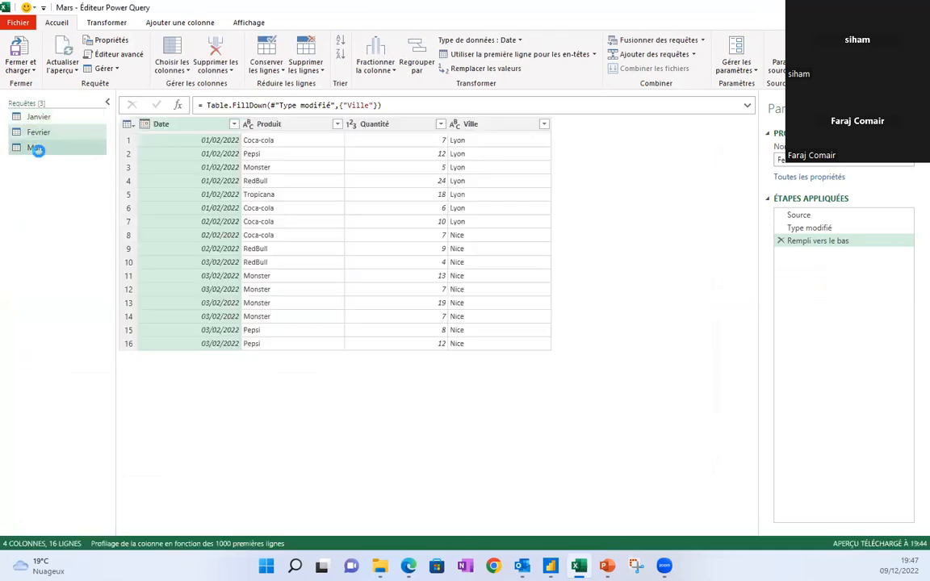
left_click(46, 119)
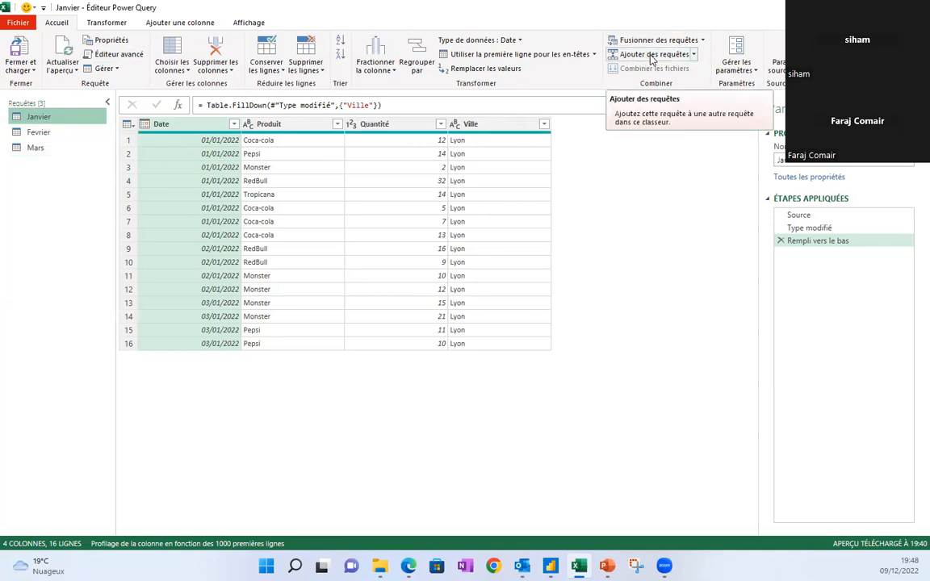
left_click(694, 55)
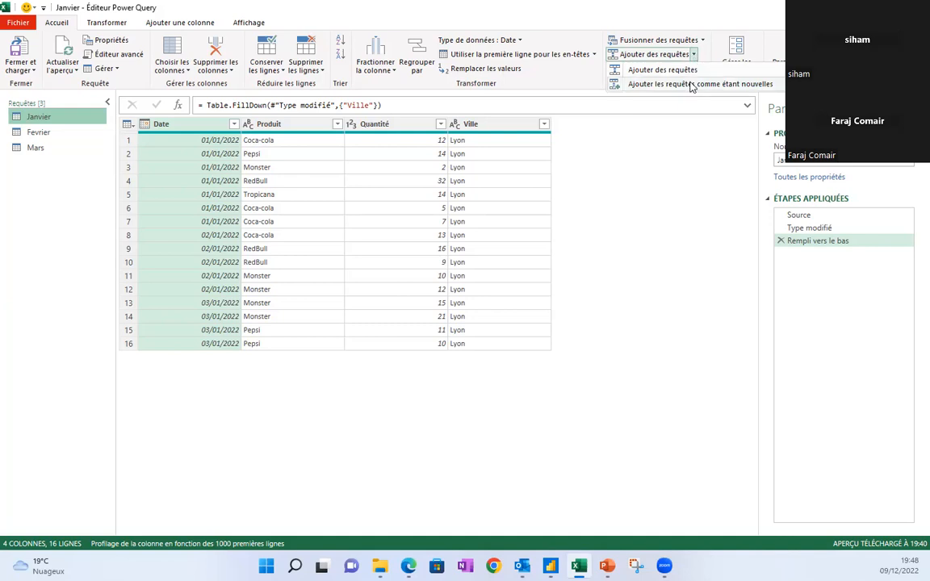
Append Janvier, Fevrier and Mars as a new three-table query, keeping Mars last in order.
left_click(687, 84)
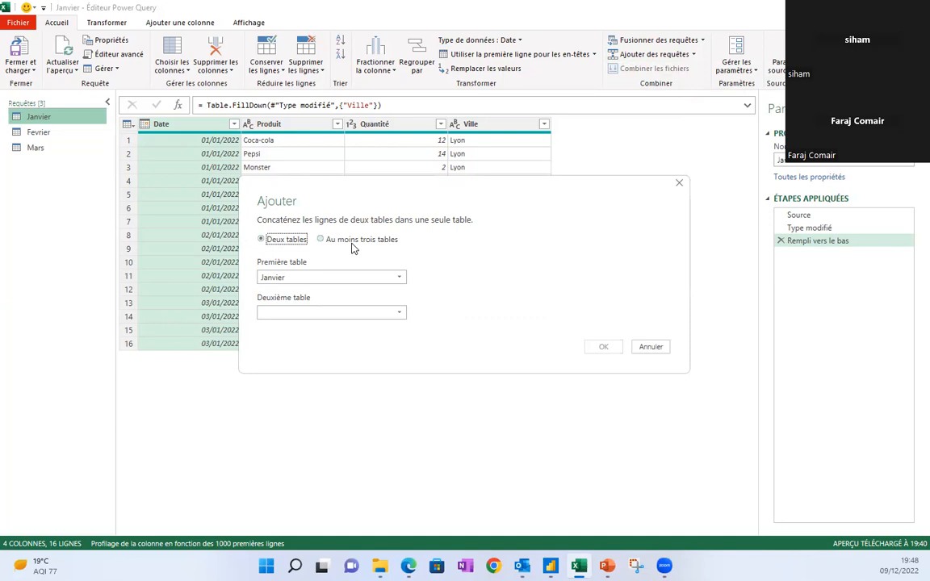
left_click(320, 240)
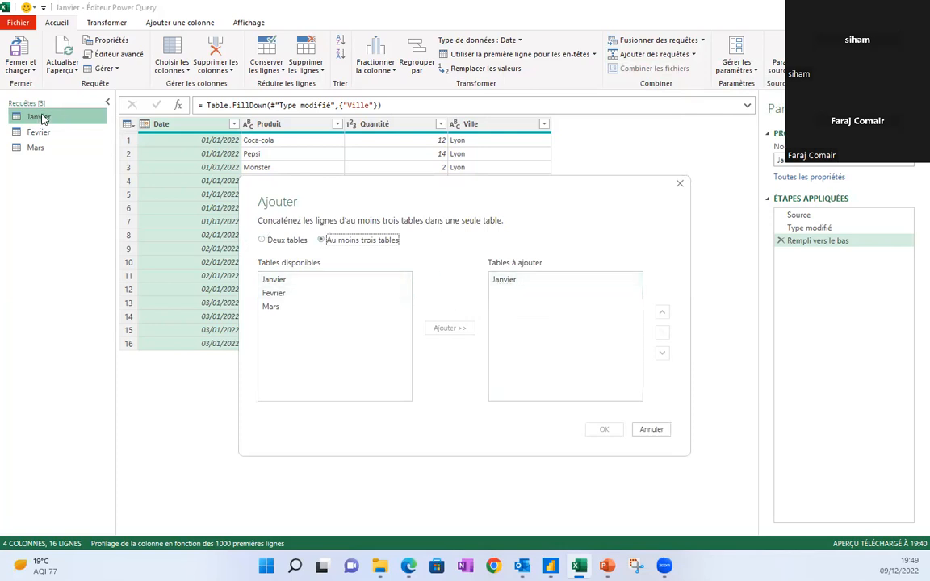
left_click(284, 295)
left_click(450, 329)
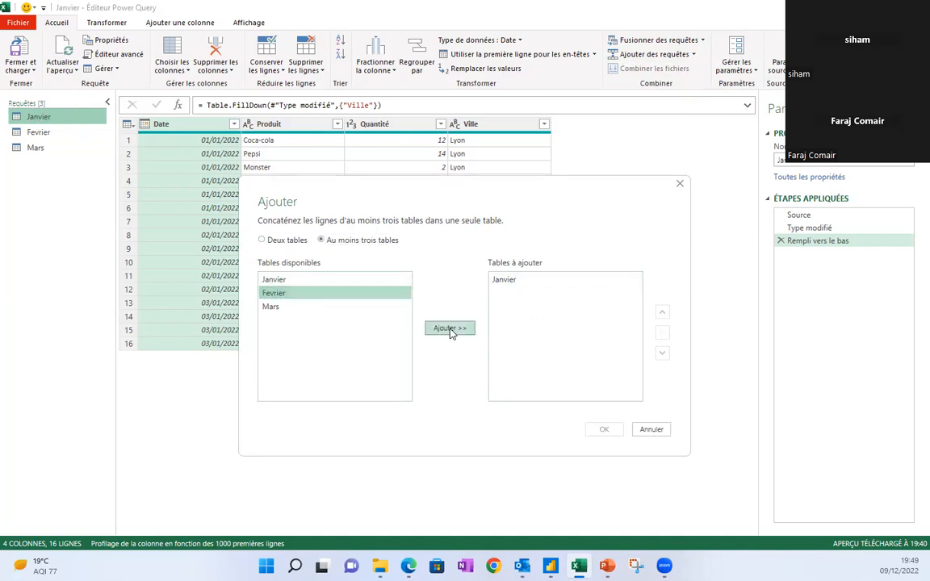
left_click(288, 306)
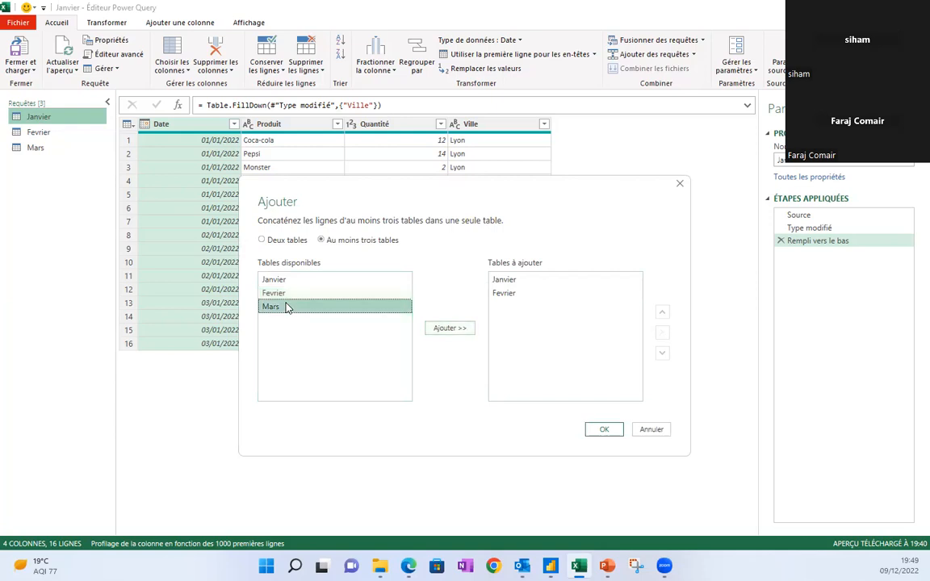
left_click(449, 329)
left_click(510, 312)
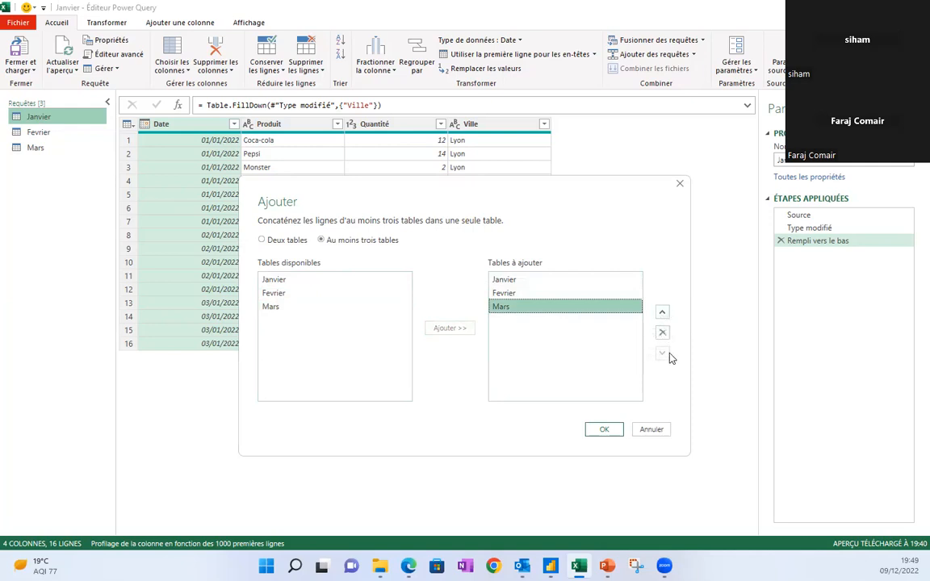
left_click(661, 314)
left_click(662, 314)
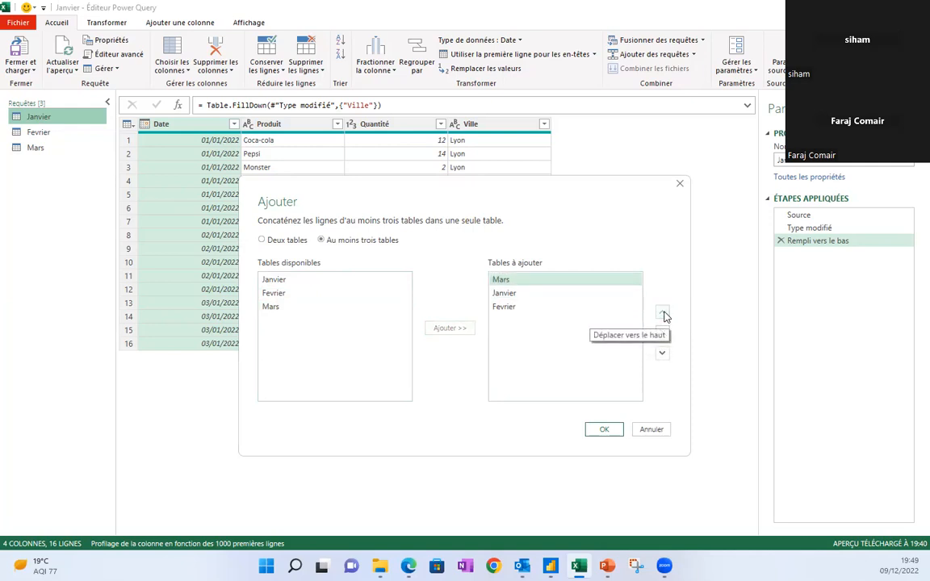
left_click(662, 355)
left_click(663, 354)
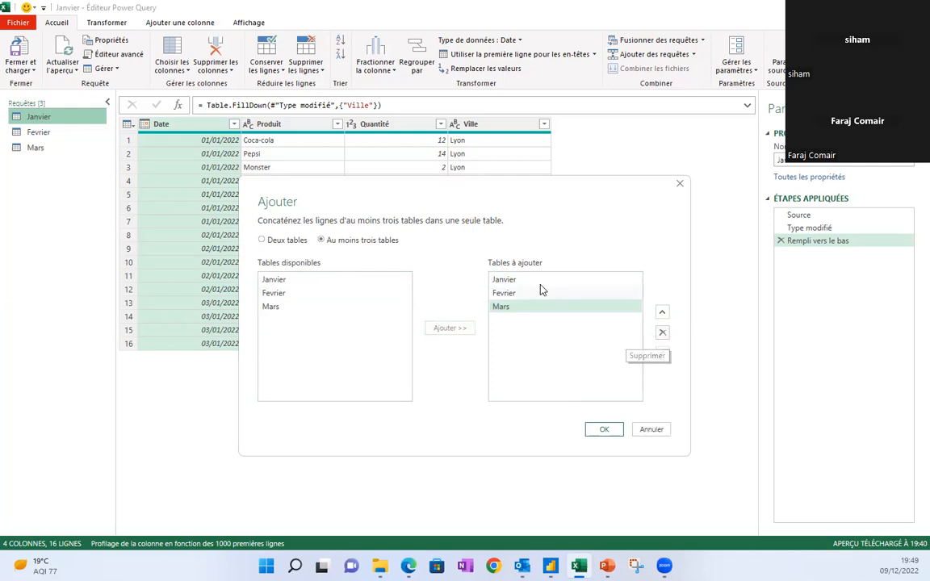
left_click(601, 432)
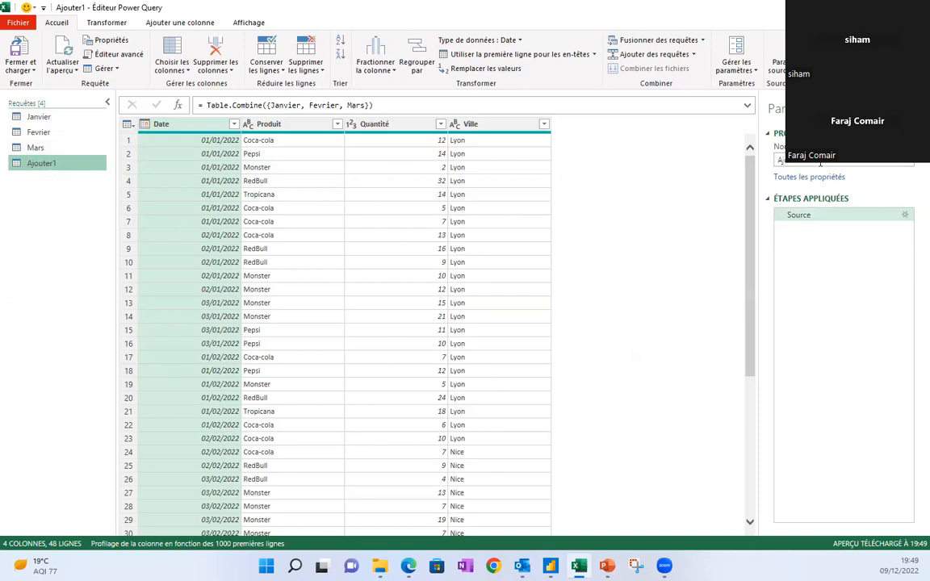
Replace the query name Ajouter1 with 'table combiner' in the Properties Name field.
left_click(783, 162)
left_click_drag(784, 162, 759, 164)
key("BackSpace")
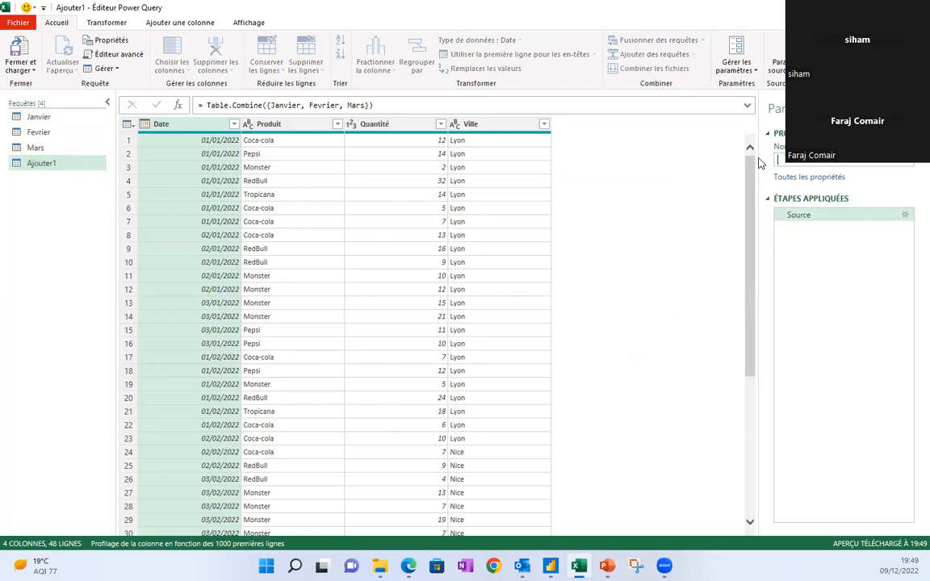
type("ta")
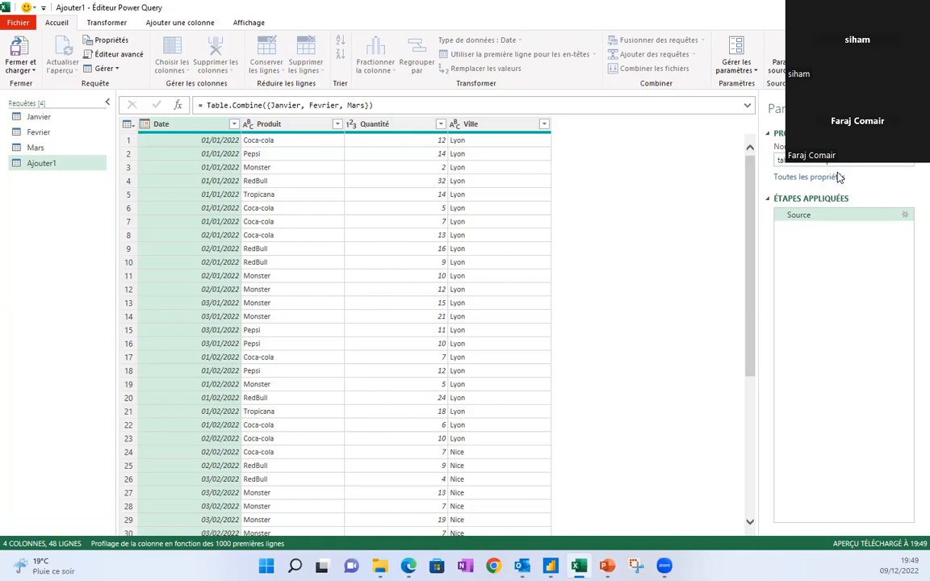
key("Return")
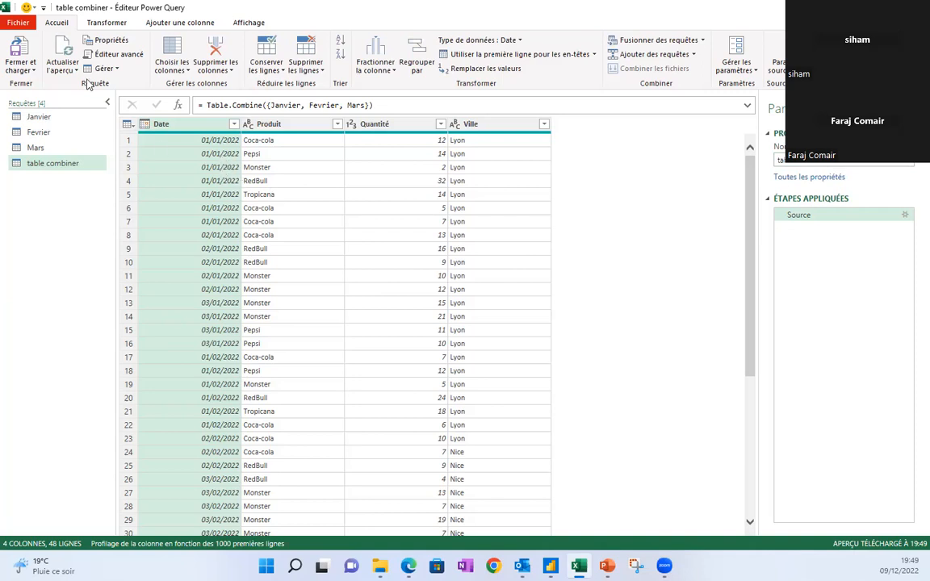
Load table combiner as a table starting at A3 of the existing Donnée combiner sheet.
left_click(30, 71)
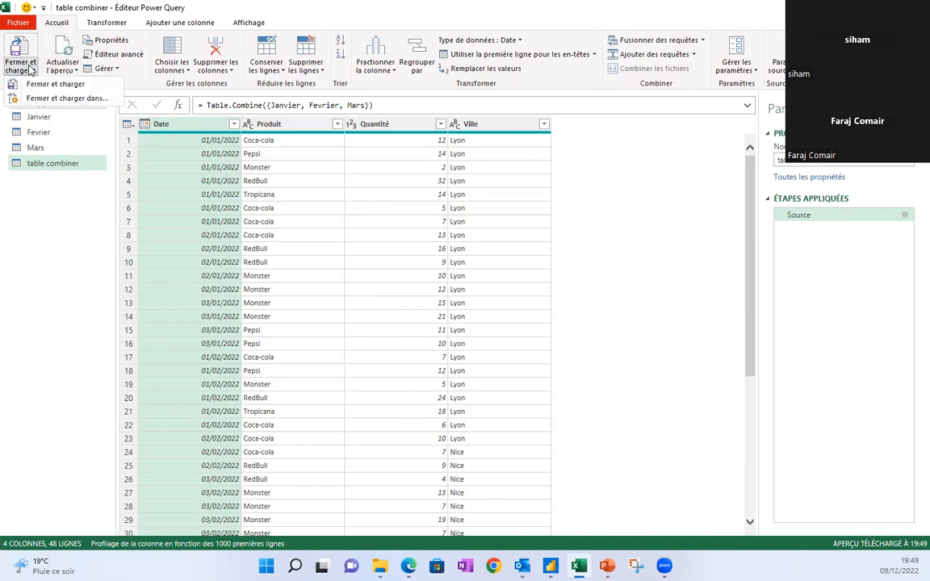
left_click(51, 100)
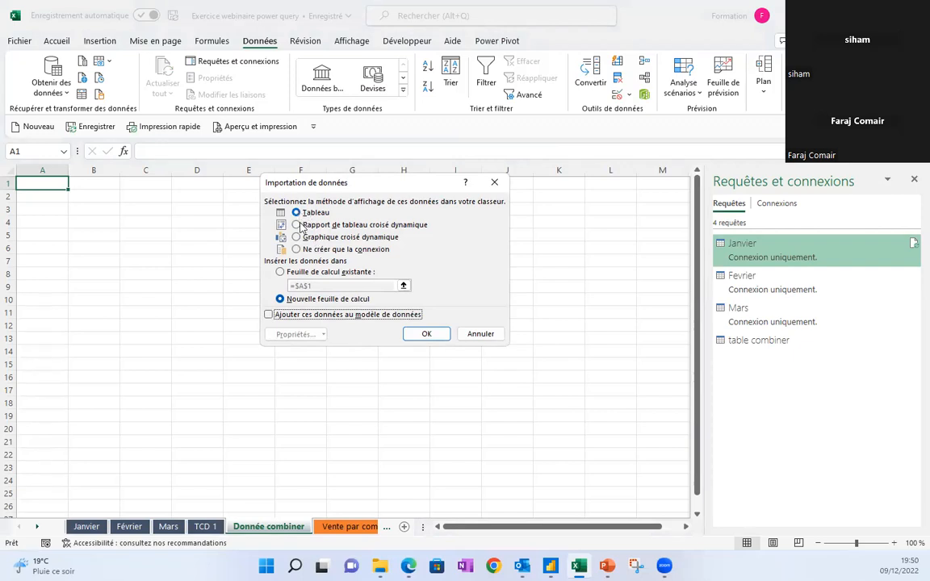
left_click(281, 272)
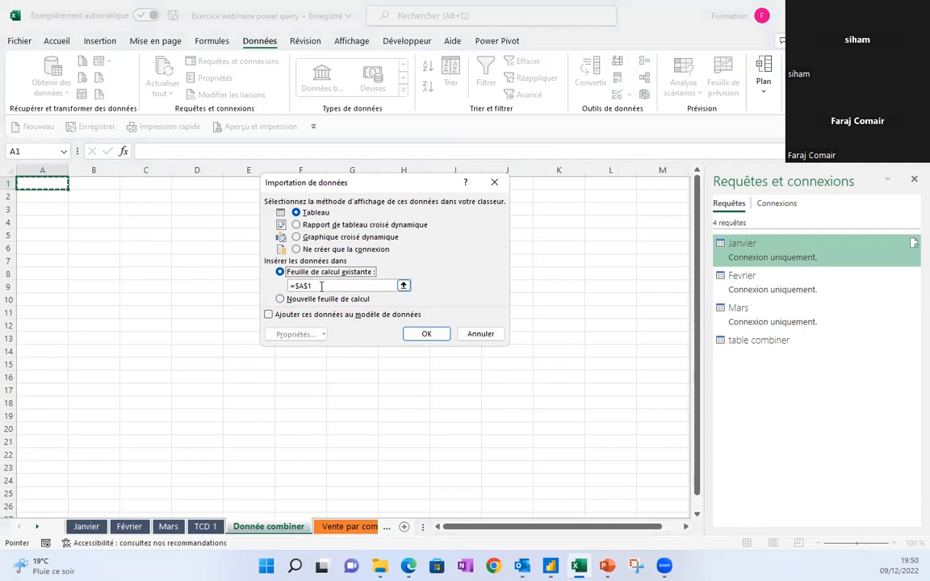
left_click(52, 208)
left_click(88, 209)
left_click(57, 209)
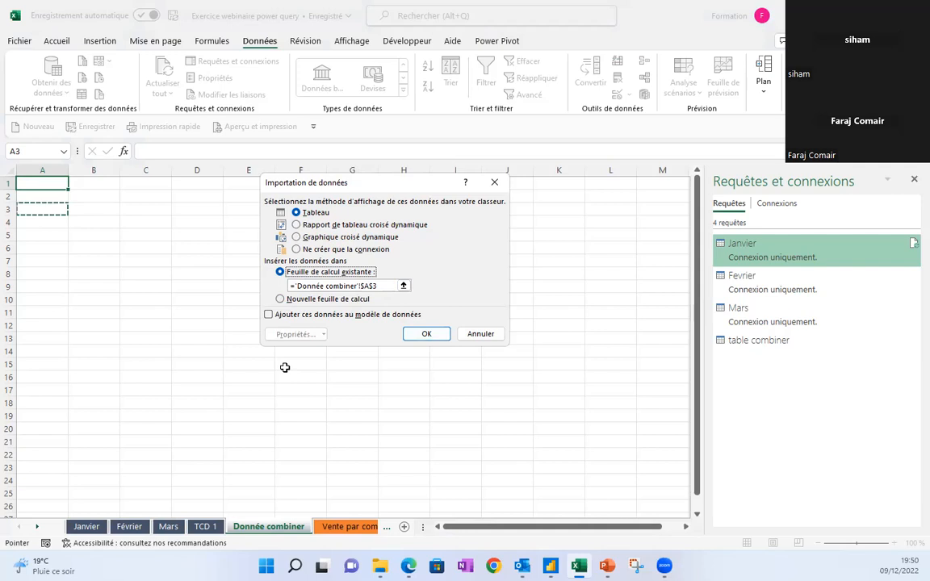
left_click(427, 334)
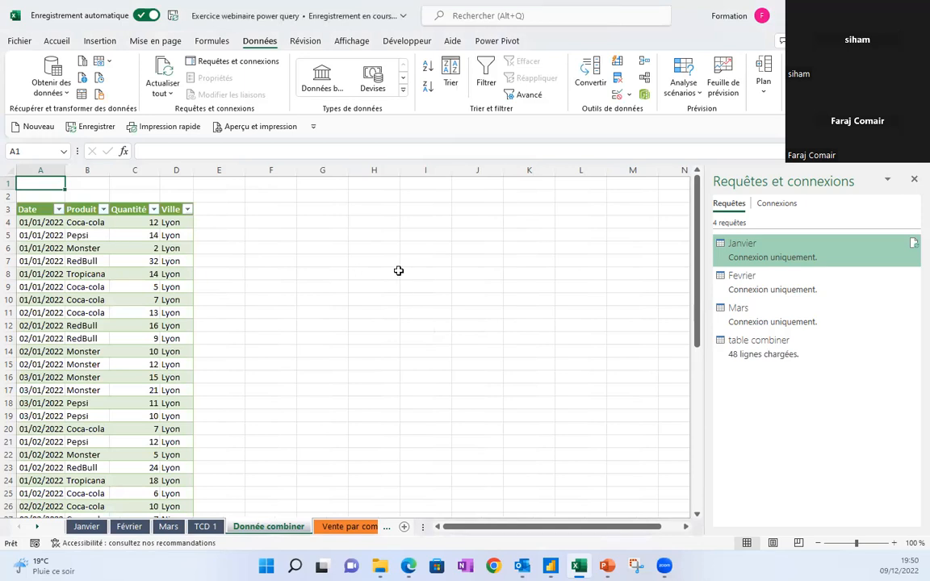
mouse_move(699, 214)
left_mouse_down()
mouse_move(692, 337)
mouse_move(704, 386)
mouse_move(699, 206)
left_mouse_up()
left_click(87, 287)
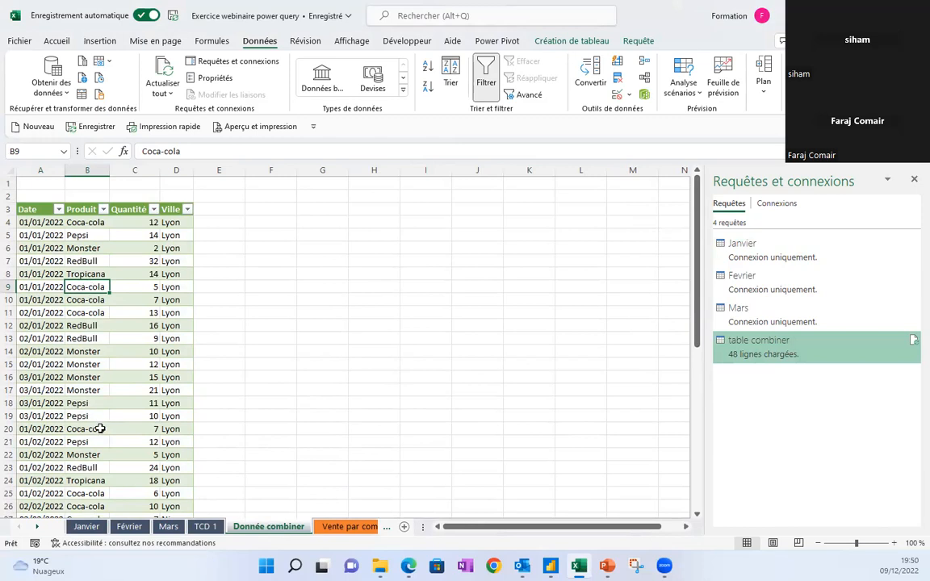
Extend the Janvier date series into A18 and change it to 04/01/2023.
left_click(88, 527)
left_click(45, 402)
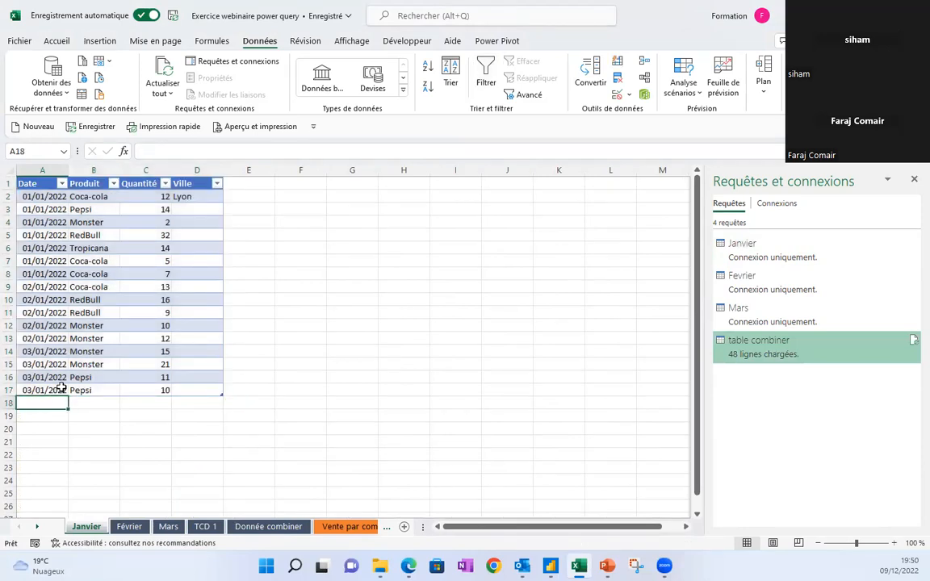
left_click(53, 393)
mouse_move(68, 396)
left_mouse_down()
mouse_move(61, 405)
mouse_move(71, 406)
left_mouse_up()
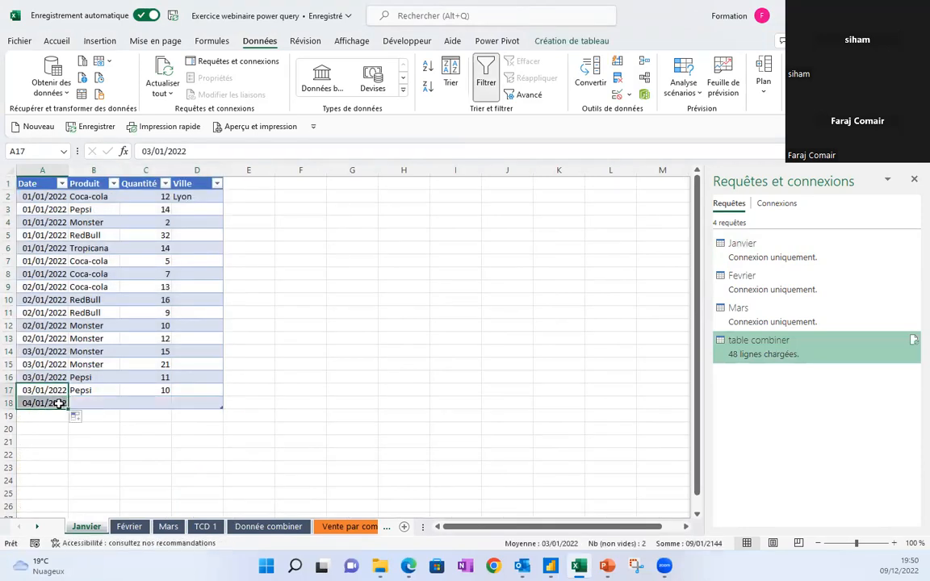
left_click(195, 152)
key("BackSpace")
type("3")
key("Return")
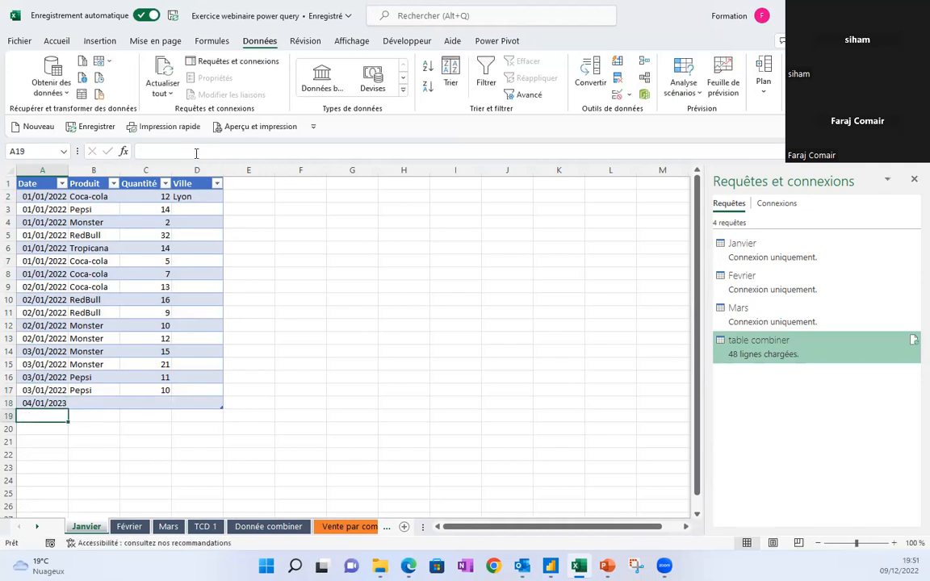
Enter Coca-cola as the product in B18 and quantity 34 in C18.
left_click(102, 402)
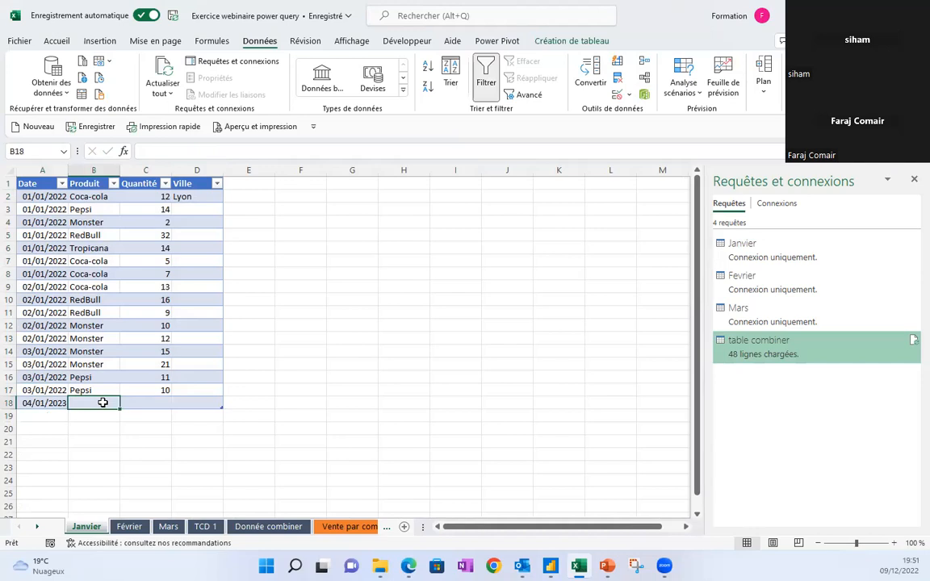
type("coca-cola")
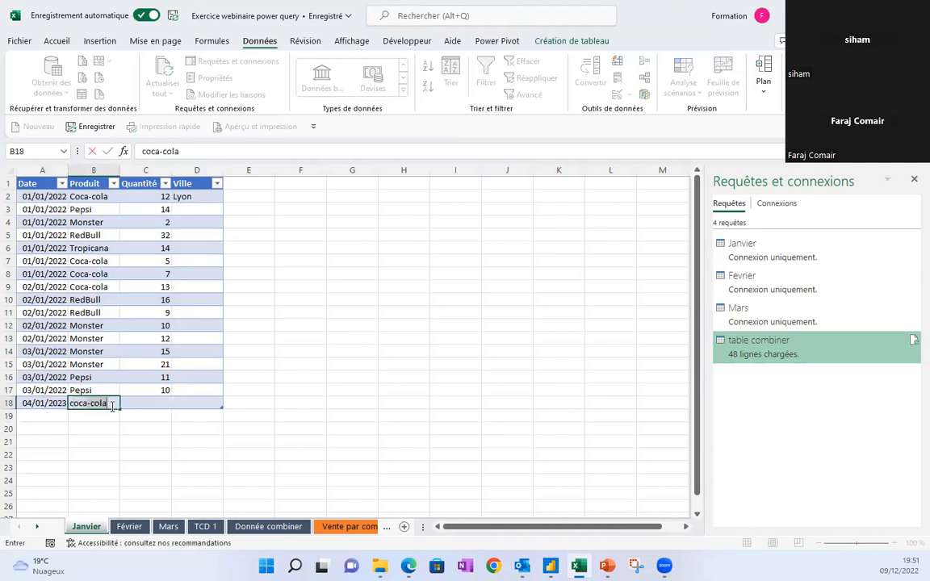
key("Return")
left_click(135, 405)
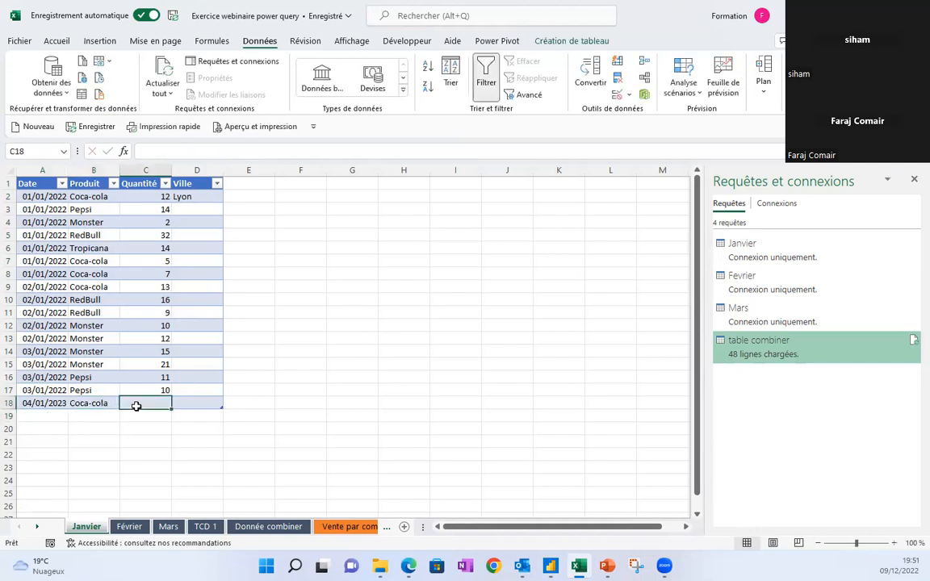
type("34")
key("Return")
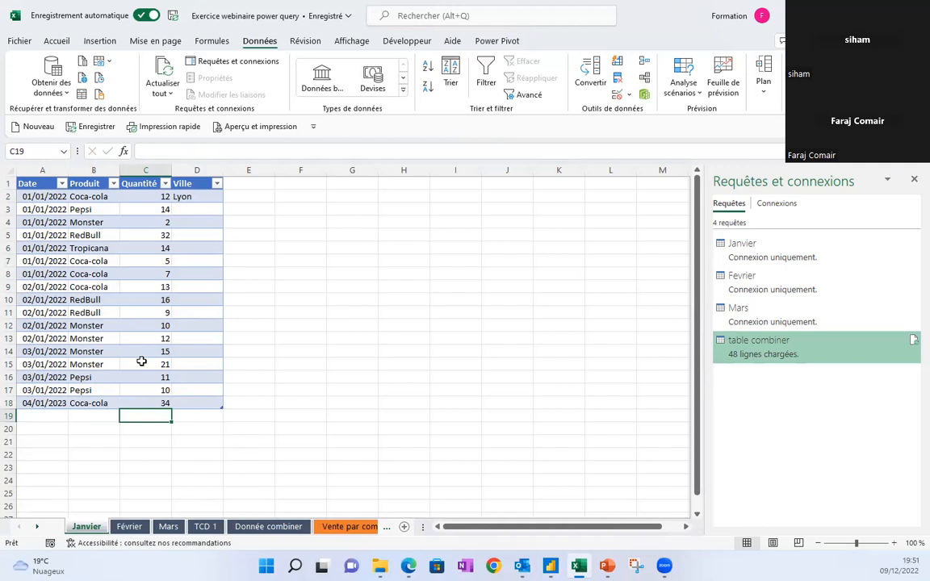
left_click(80, 325)
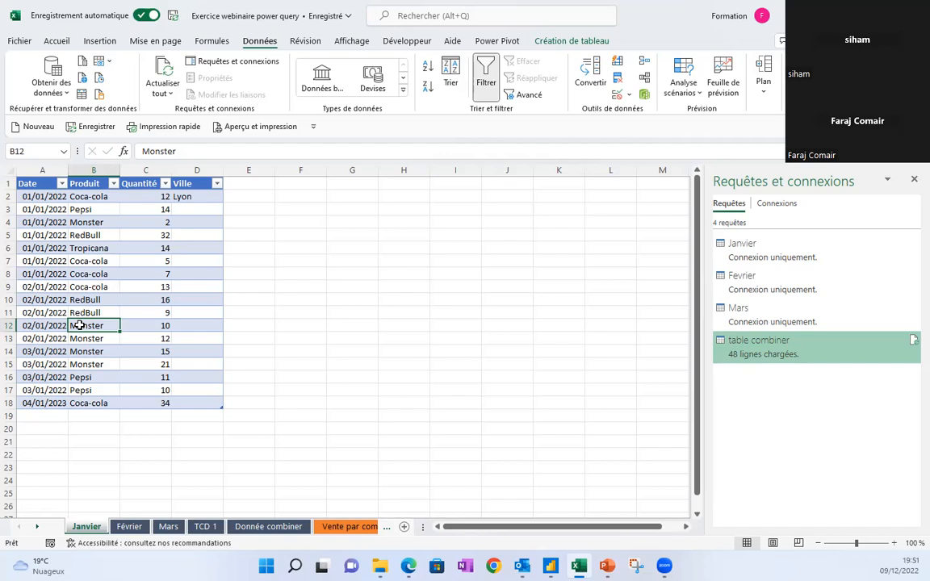
Refresh table combiner on Donnée combiner and check the new 04/01/2023 row 20 and Date filter.
left_click(261, 529)
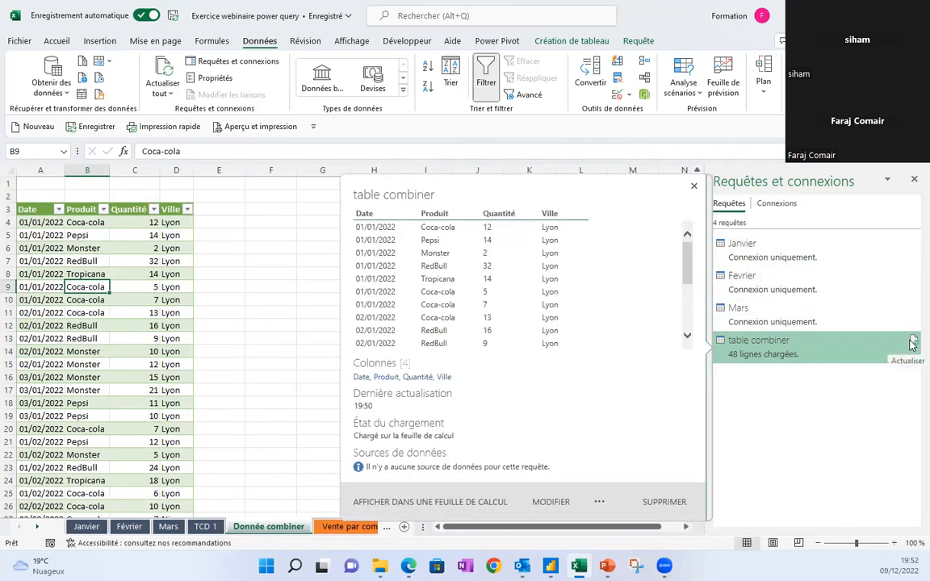
left_click(911, 344)
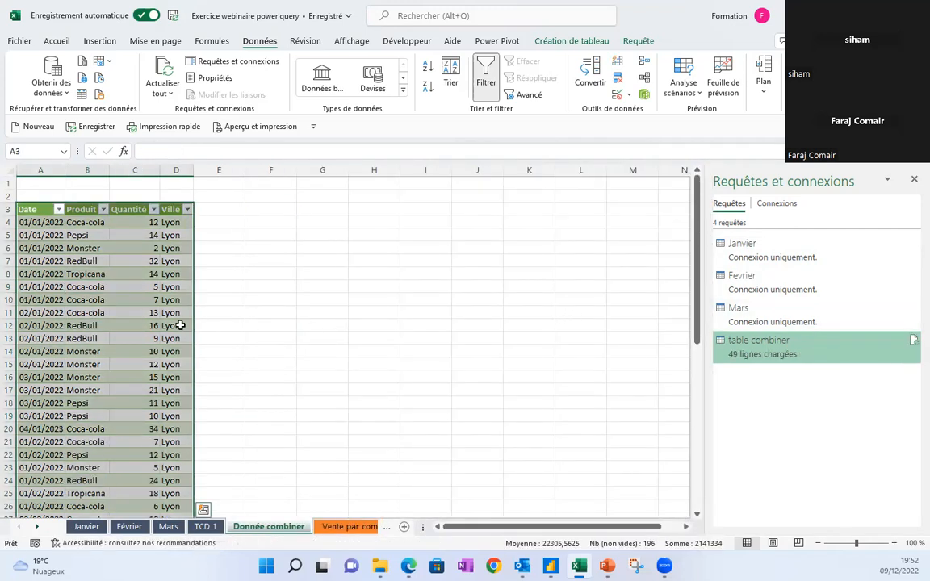
left_click(40, 430)
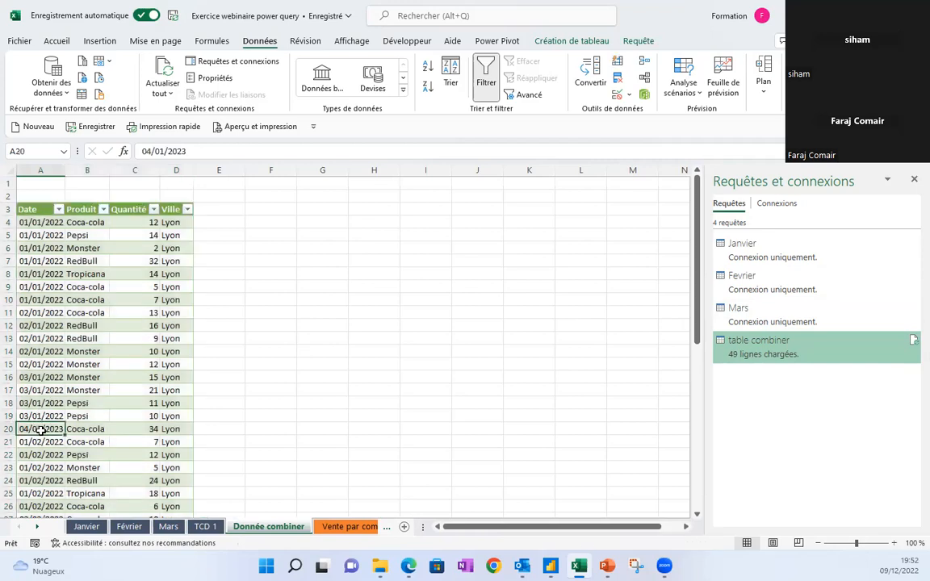
left_click_drag(38, 430, 171, 429)
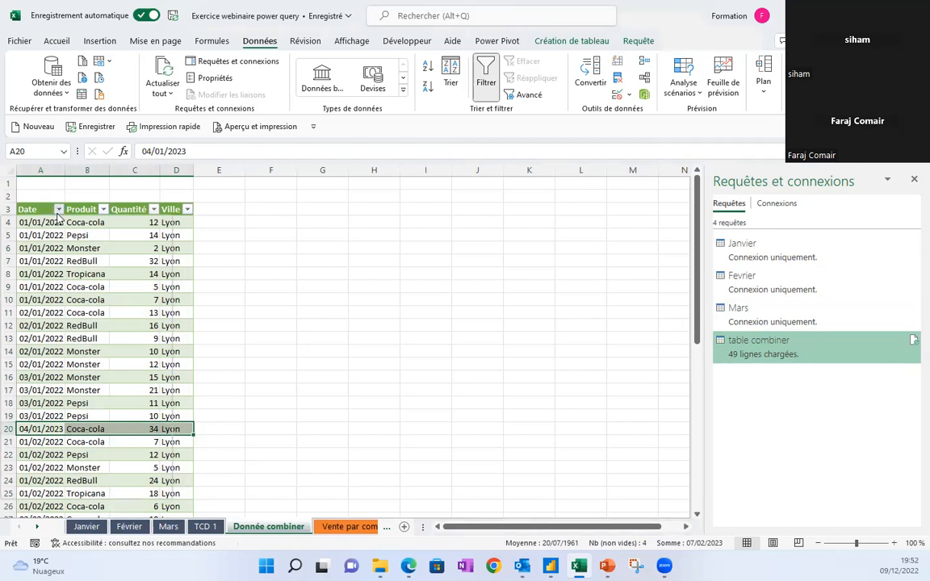
left_click(58, 209)
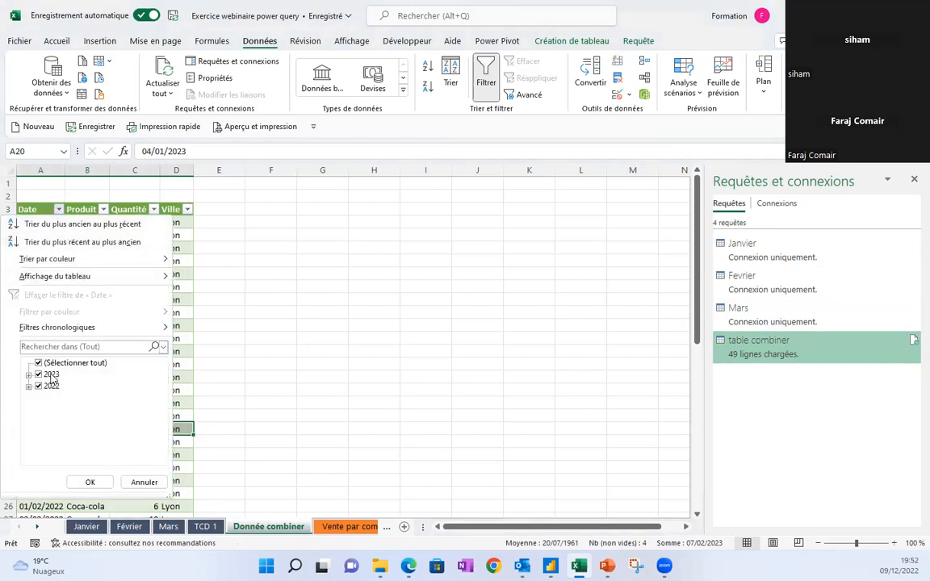
left_click(144, 482)
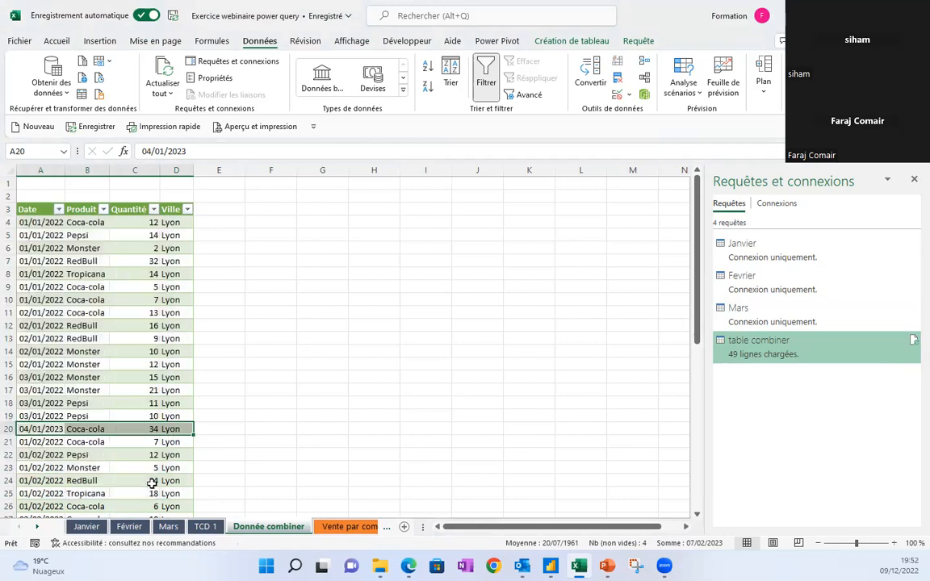
left_click(115, 337)
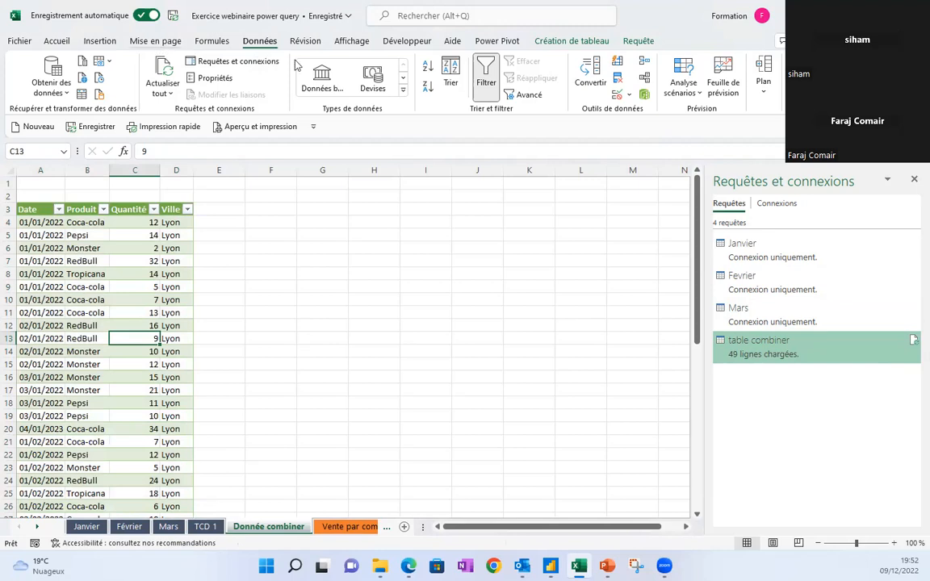
left_click(100, 41)
Create a pivot table from table_combiner at cell F5 on the existing sheet.
left_click(37, 68)
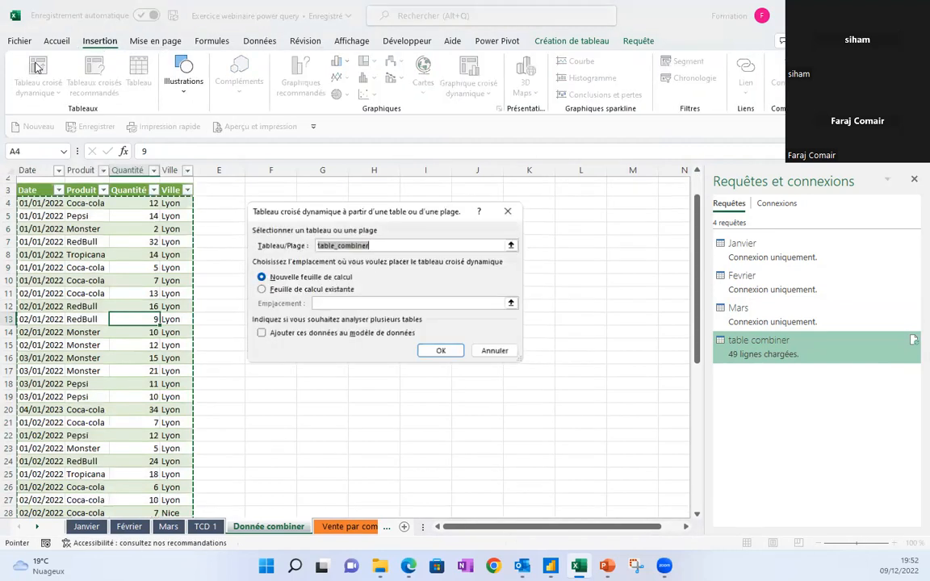
left_click(263, 289)
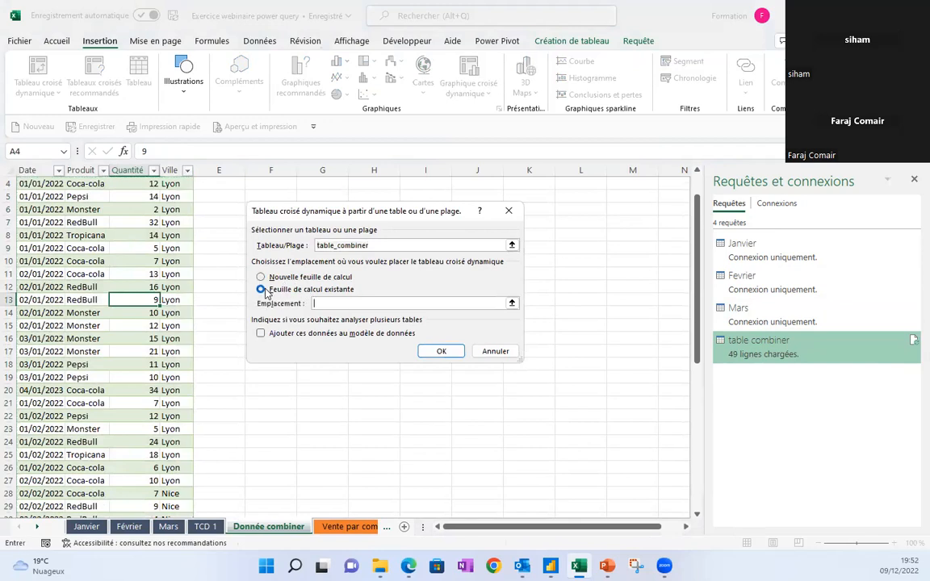
left_click(271, 197)
left_click(436, 351)
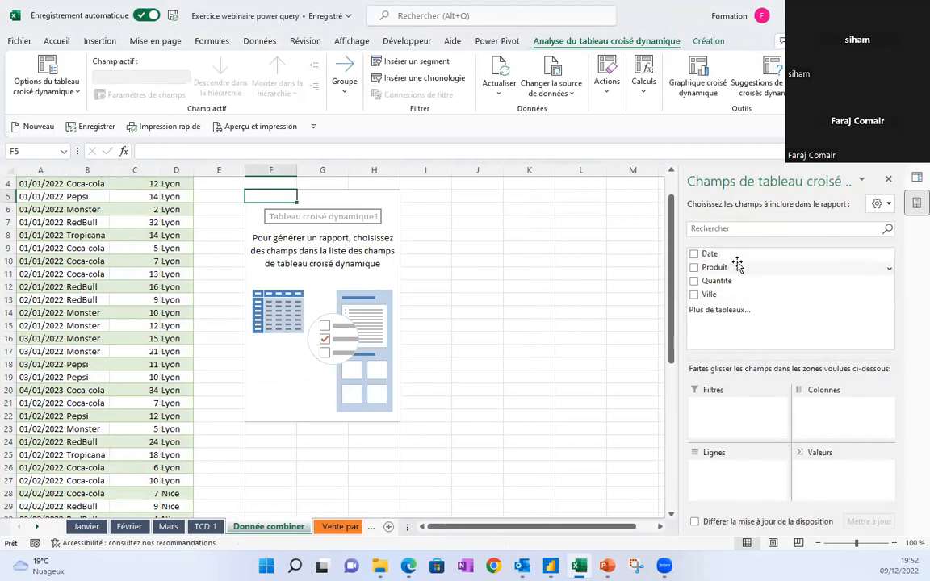
Sum Quantité by Produit with a Ville report filter, then go to Vente par commerciaux.
left_click_drag(716, 281, 743, 488)
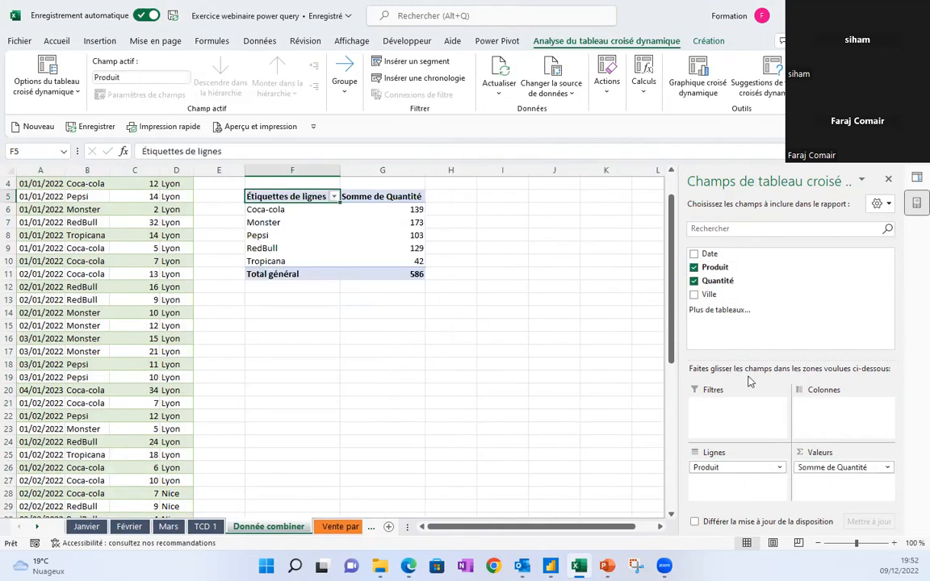
left_click_drag(699, 295, 738, 410)
left_click_drag(671, 227, 670, 198)
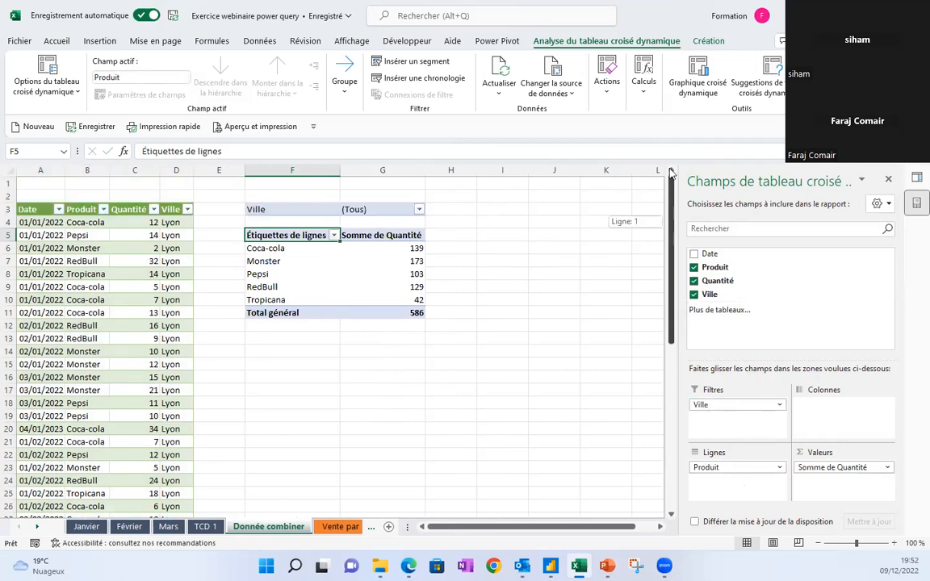
left_click(325, 268)
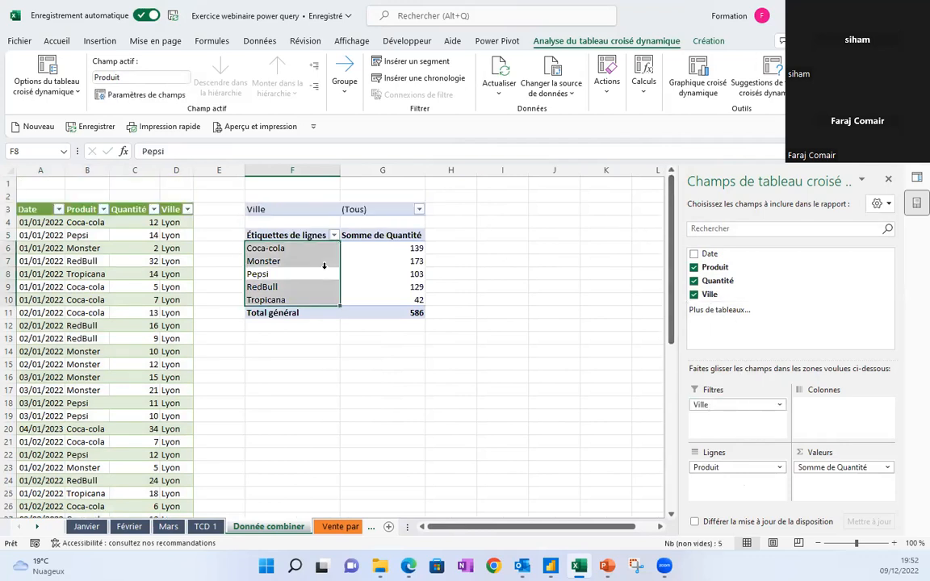
left_click(103, 223)
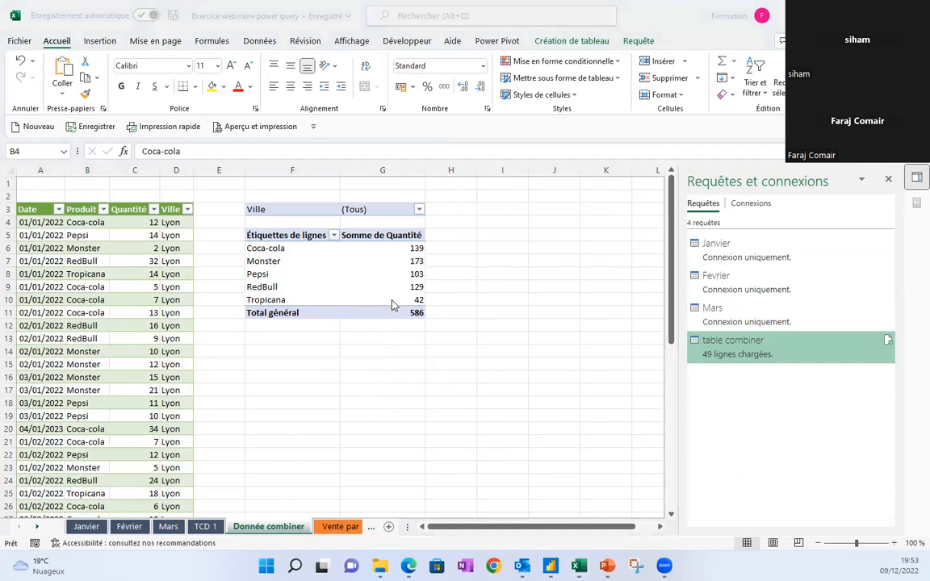
left_click(266, 248)
left_click(266, 248)
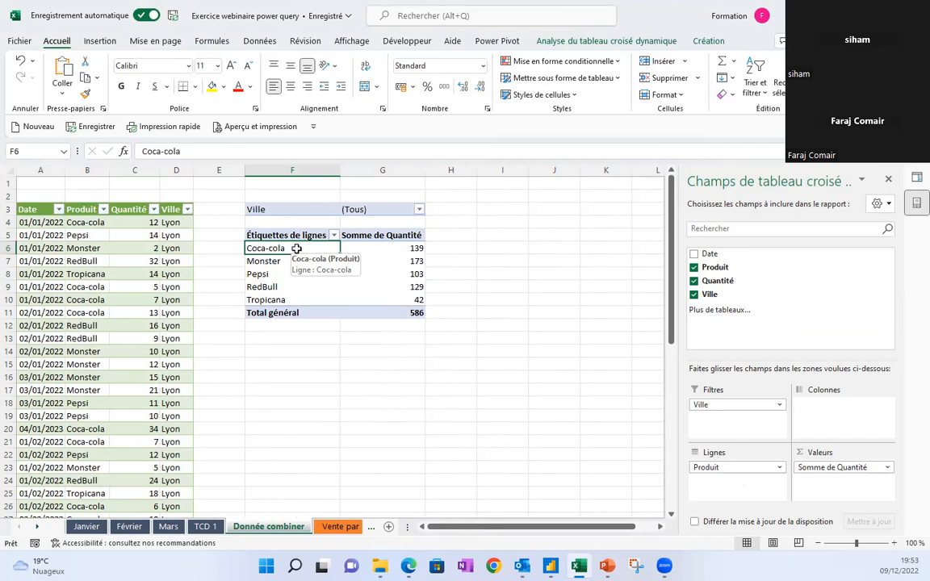
left_click(326, 527)
left_click(325, 527)
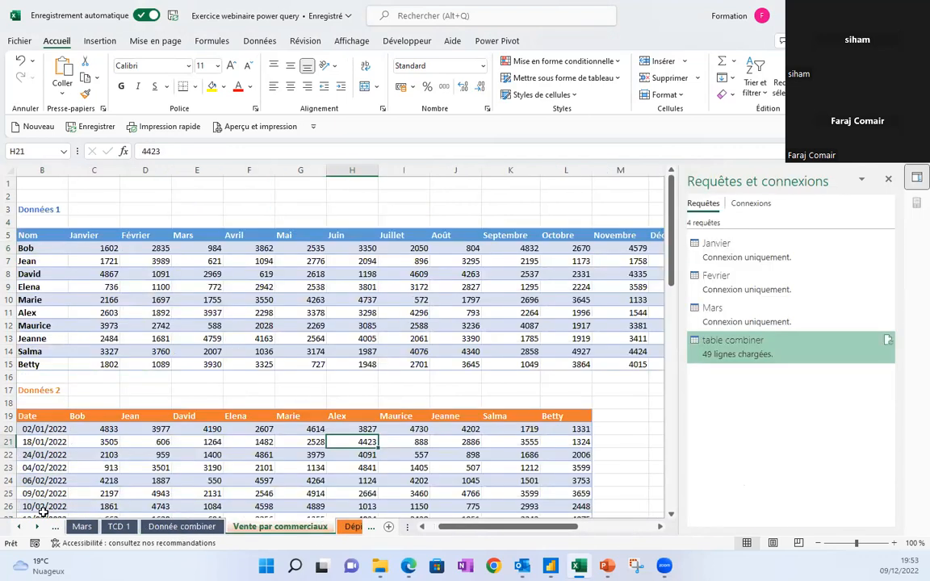
left_click(36, 527)
left_click(36, 527)
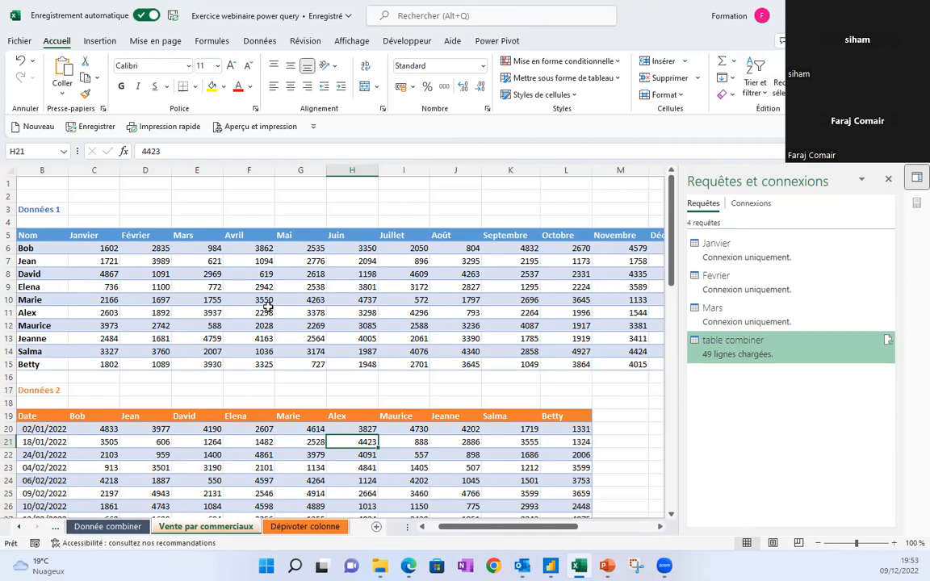
left_click_drag(442, 528, 428, 531)
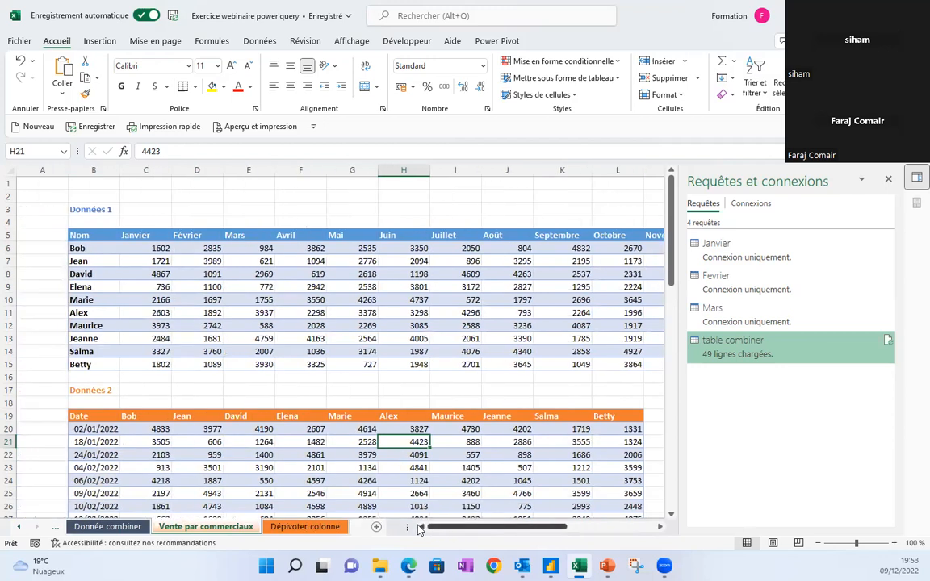
left_click(224, 276)
left_click(198, 277)
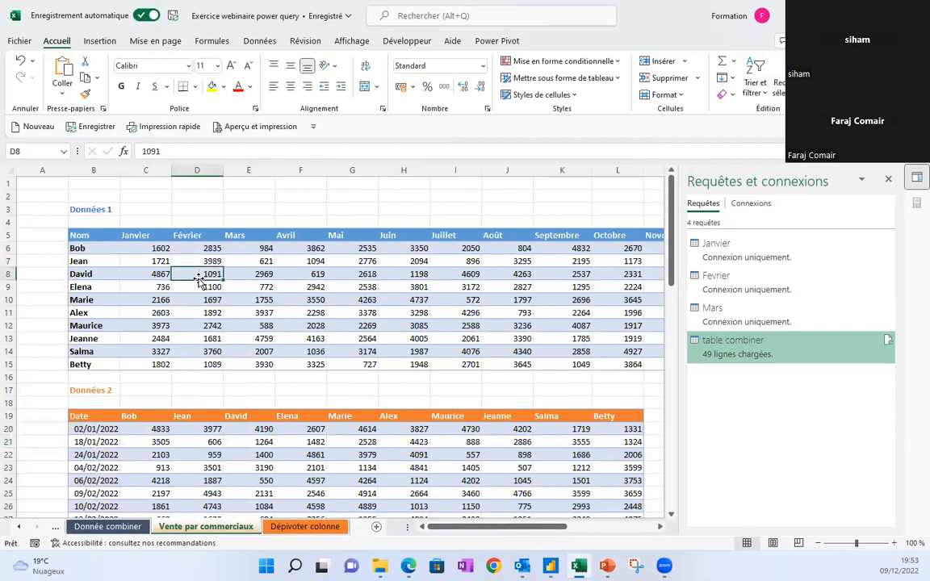
left_click(155, 274)
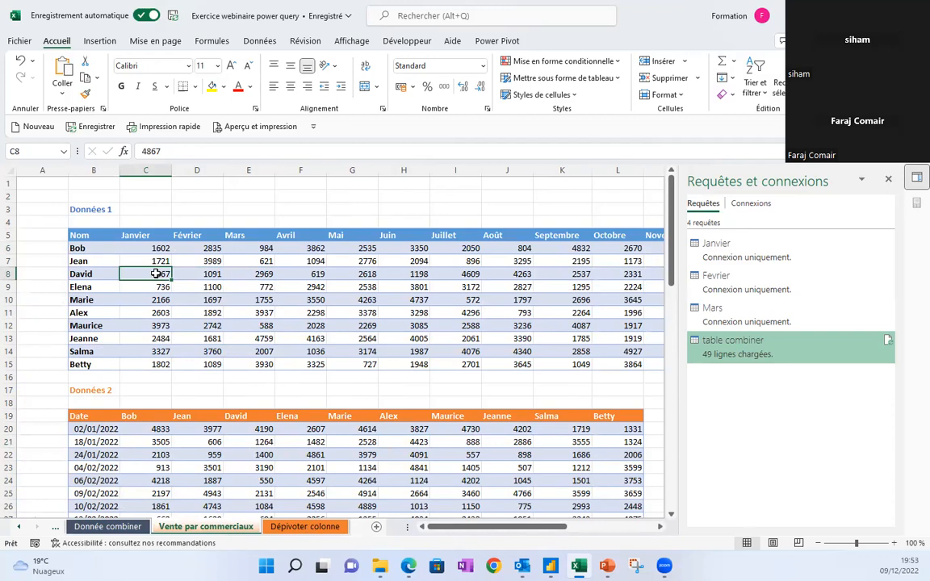
left_click(202, 273)
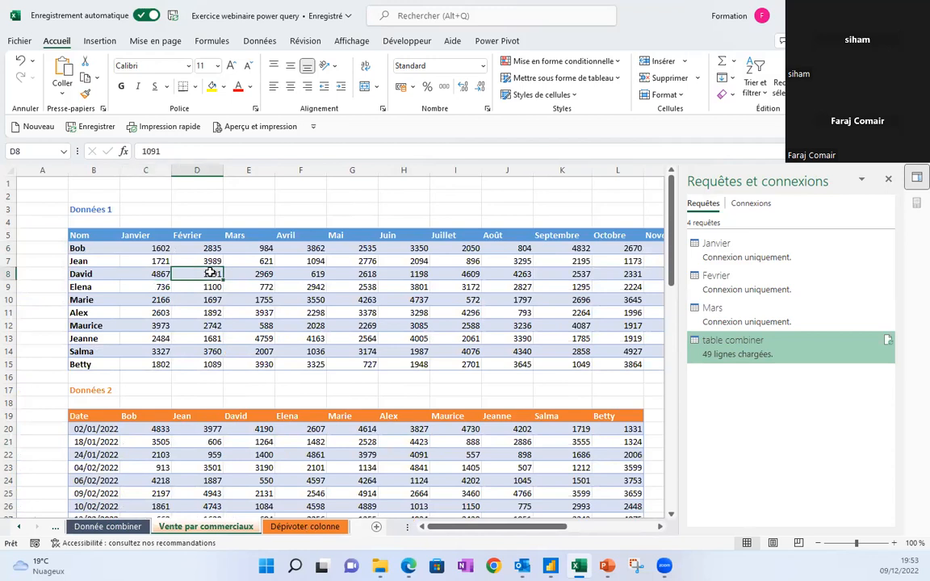
left_click(160, 261)
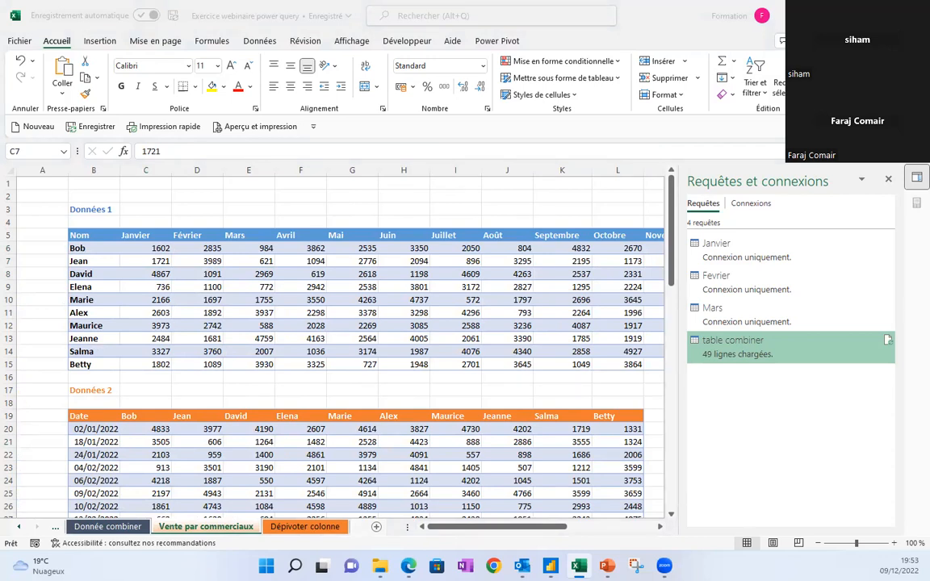
left_click(264, 261)
left_click(265, 261)
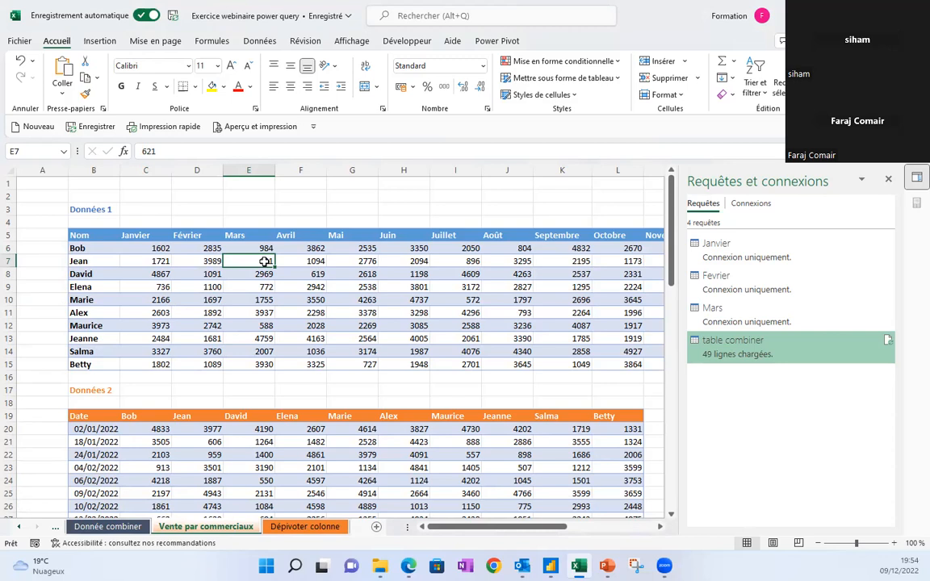
left_click(292, 263)
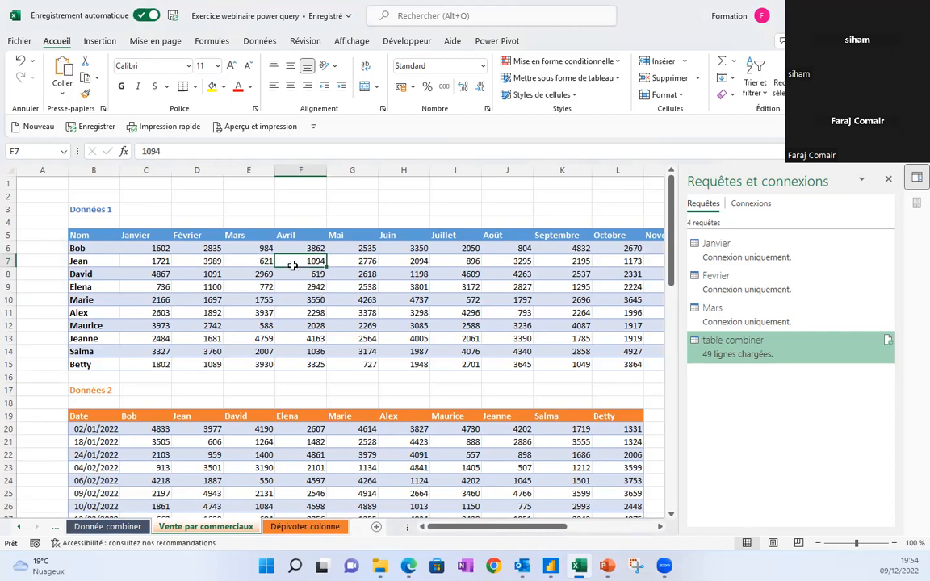
left_click(234, 438)
left_click(256, 274)
left_click(258, 440)
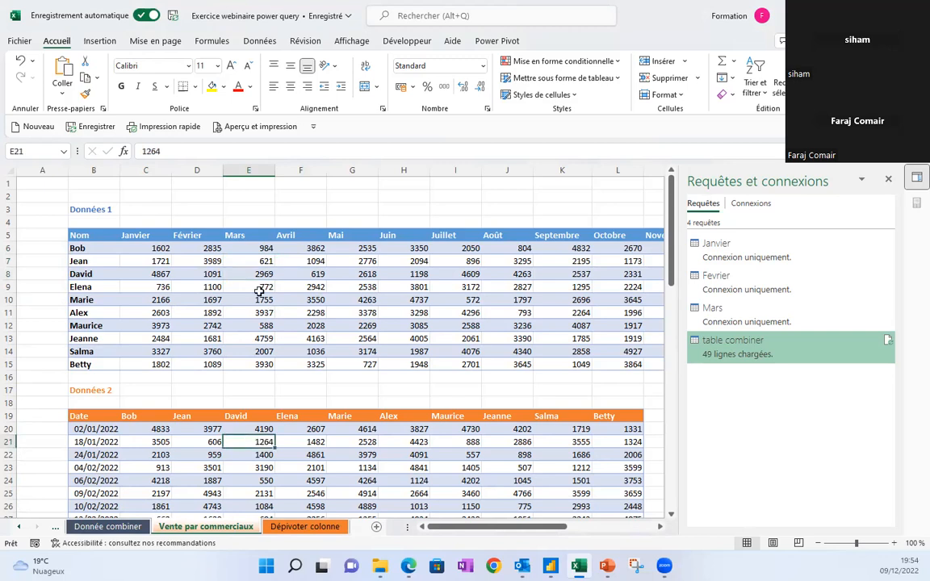
left_click(244, 272)
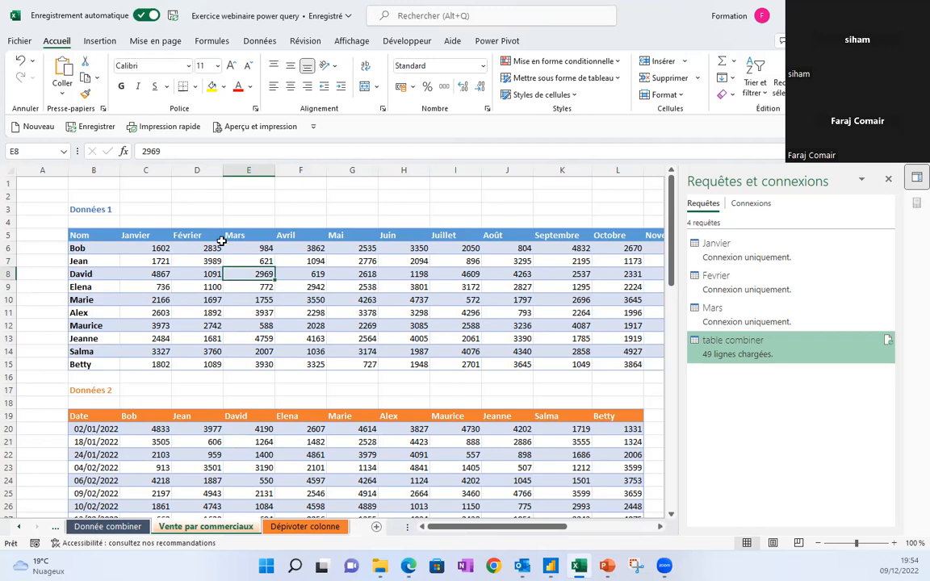
left_click(153, 273)
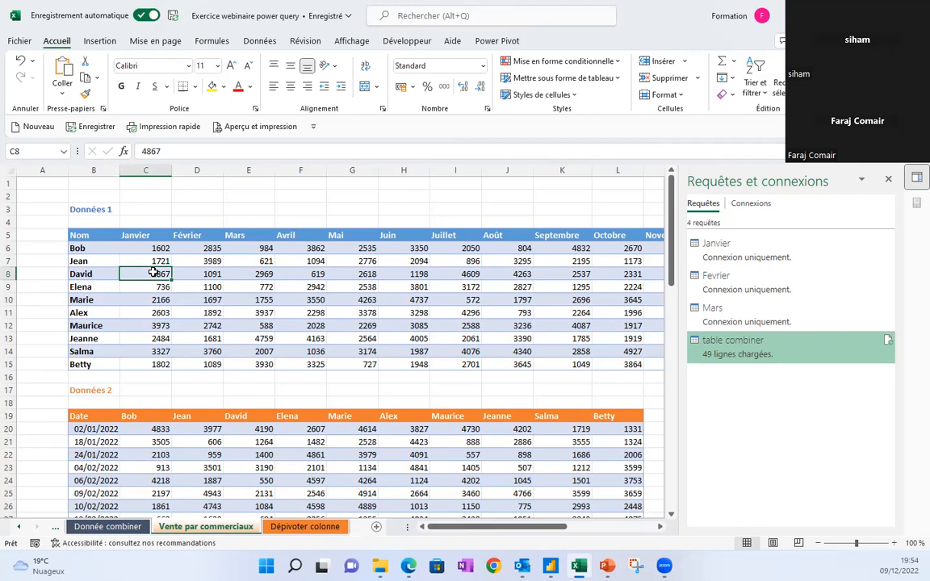
left_click(192, 272)
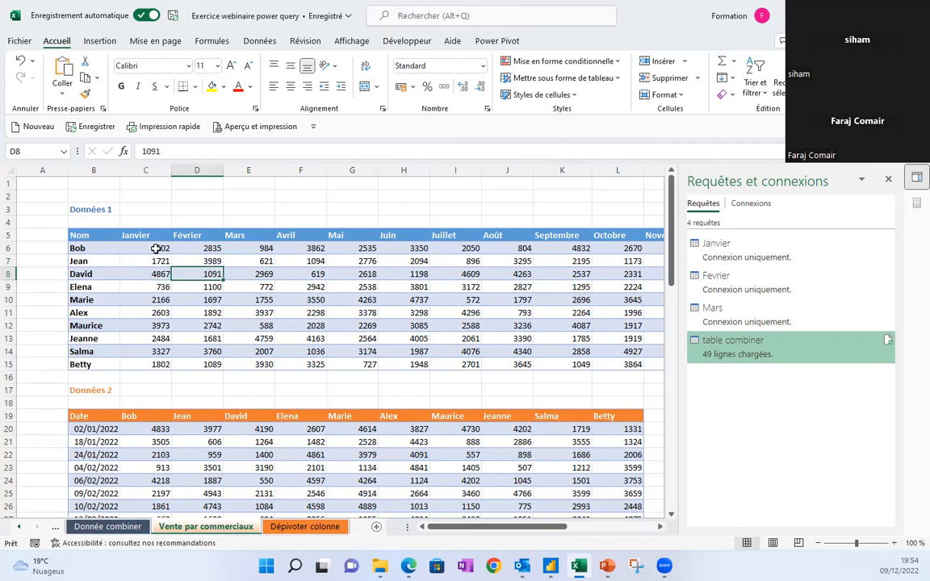
left_click(157, 441)
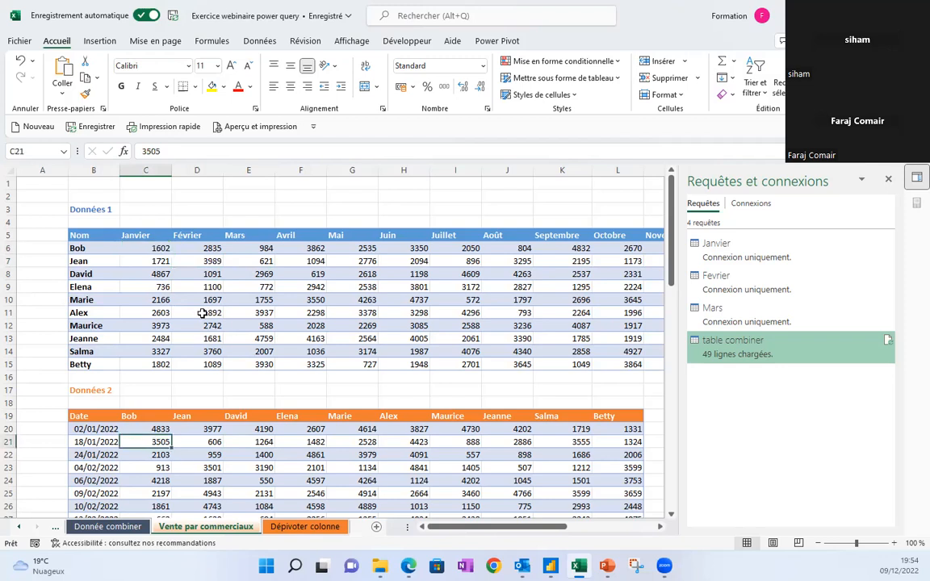
left_click(142, 247)
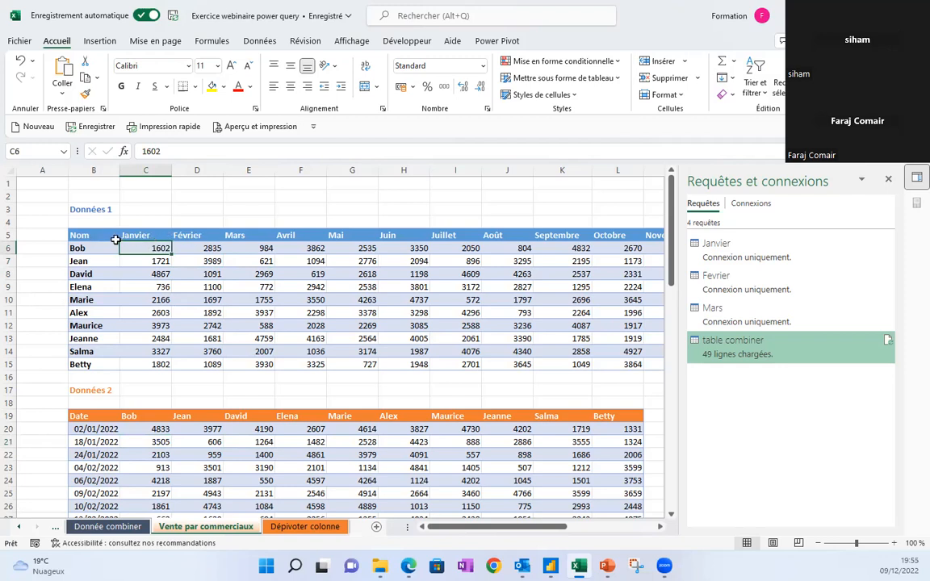
Highlight the Nom, Janvier and Février columns, then select a cell inside the Données 1 table.
left_click_drag(95, 234, 93, 365)
left_click_drag(156, 235, 157, 364)
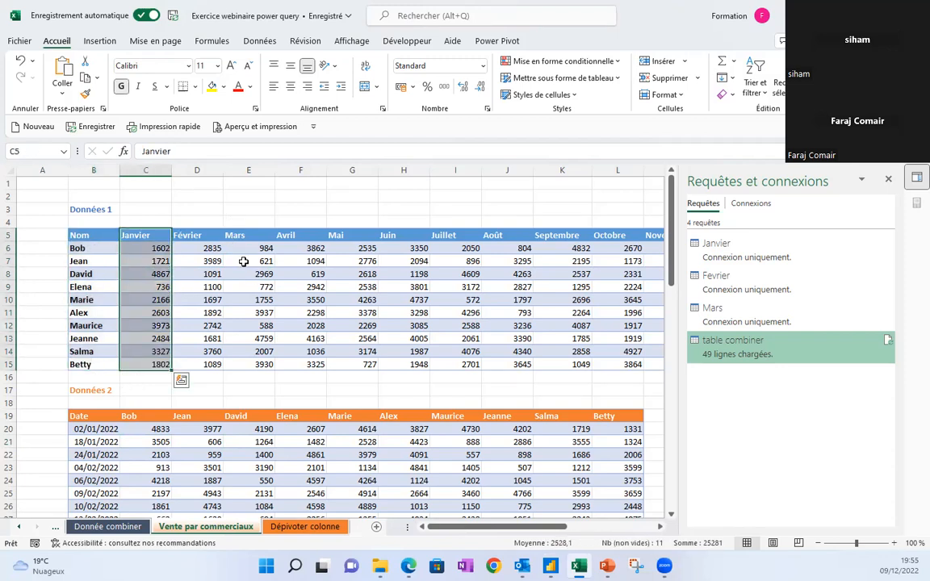
left_click_drag(188, 235, 214, 364)
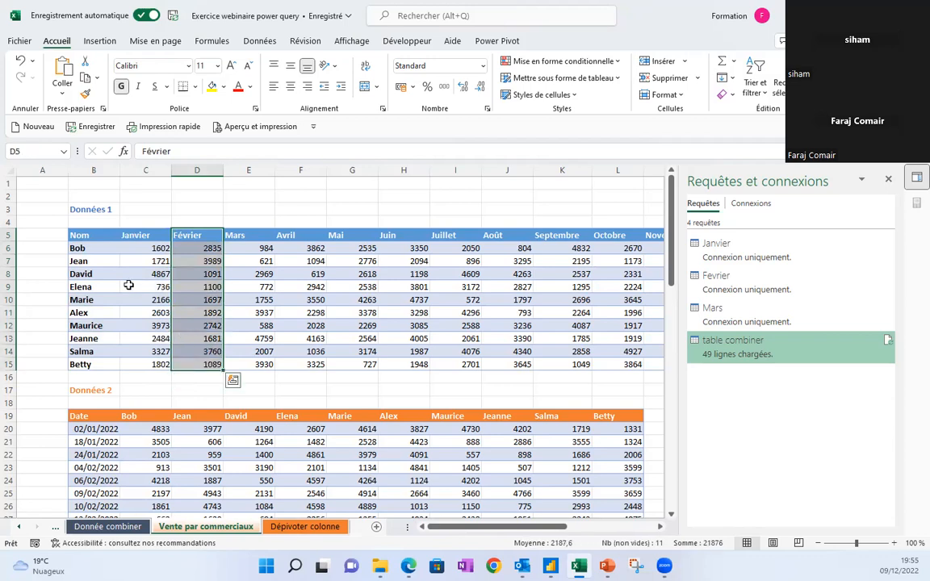
left_click(150, 264)
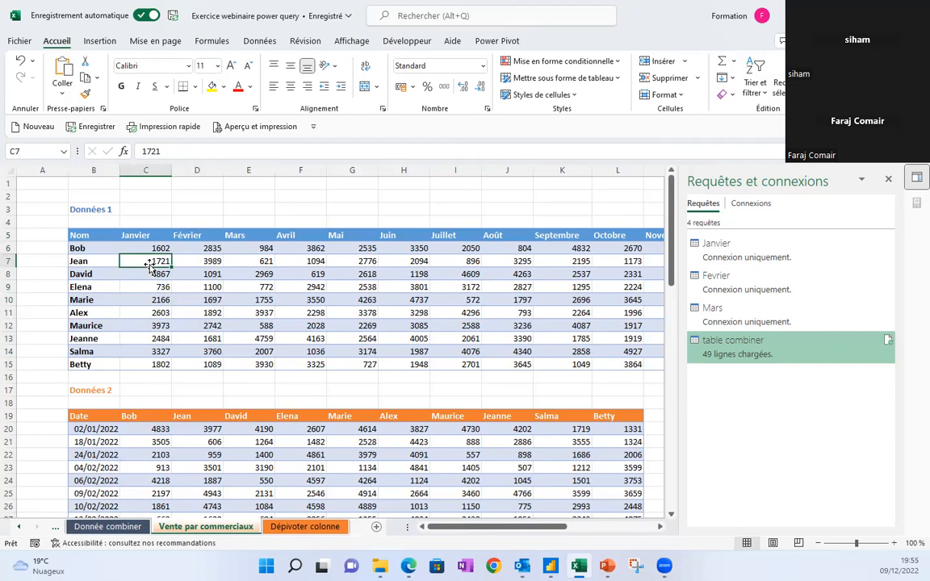
left_click(263, 274)
left_click(300, 274)
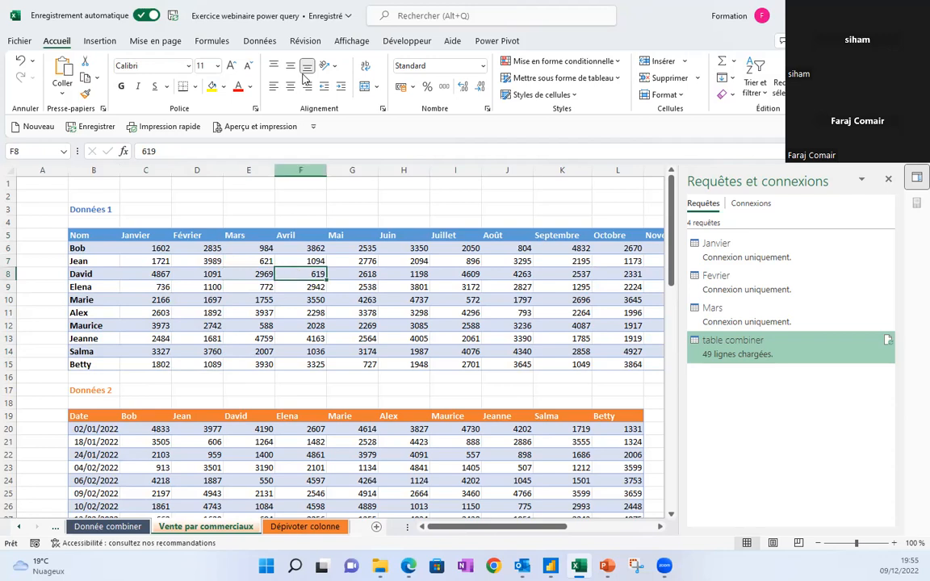
left_click(258, 42)
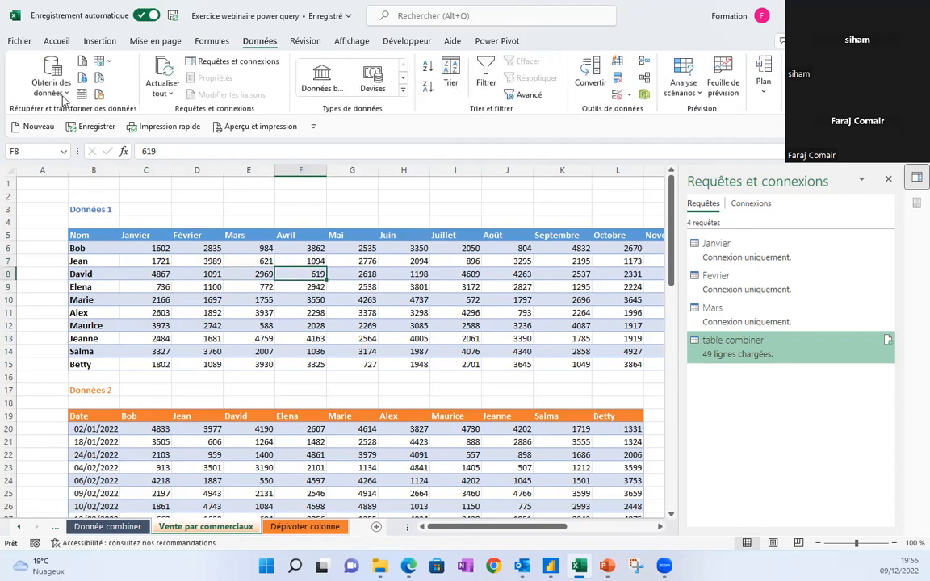
Create query Tableau5 from the Données 1 range $B$5:$N$15 with headers.
left_click(84, 94)
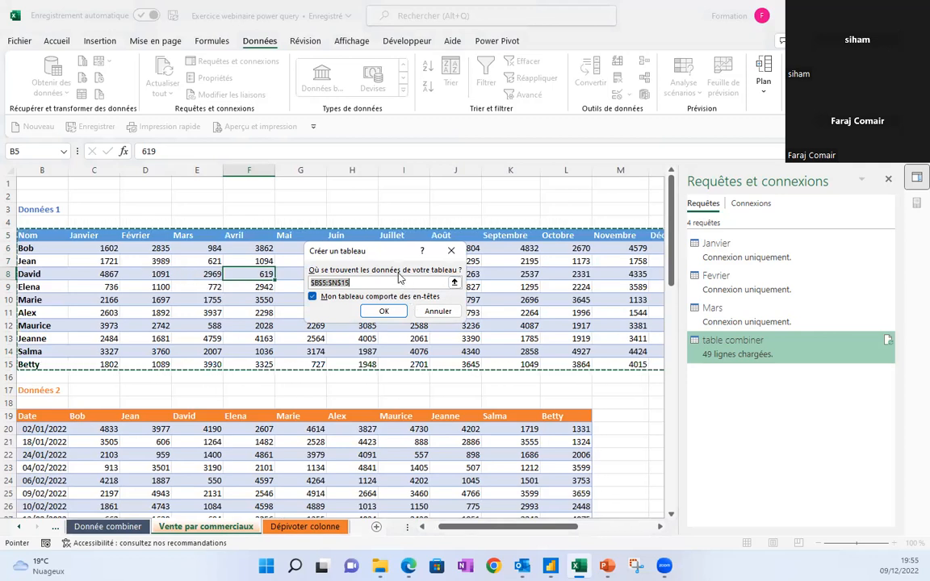
left_click(384, 314)
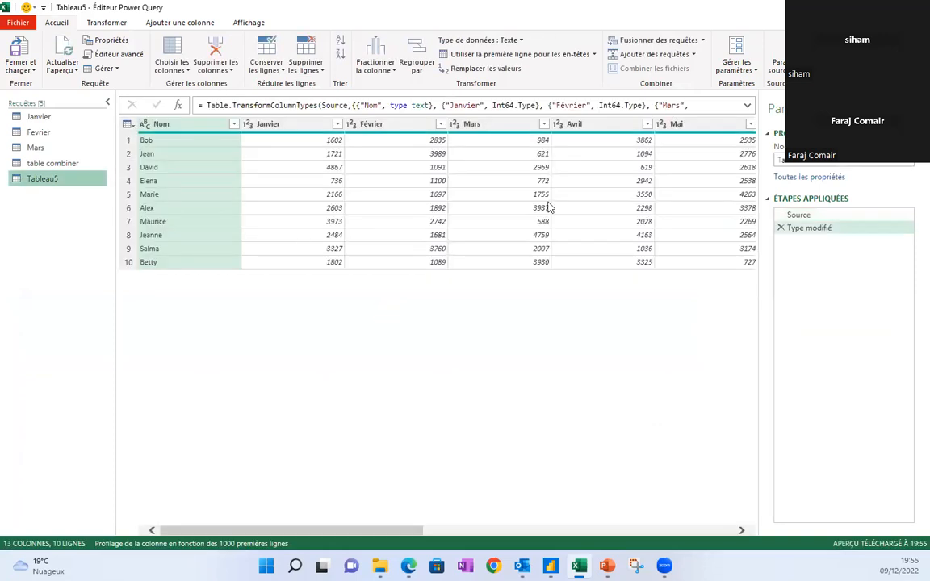
Select Tableau5's Nom column and show the Dépivoter les colonnes options on Transformer.
left_click(206, 167)
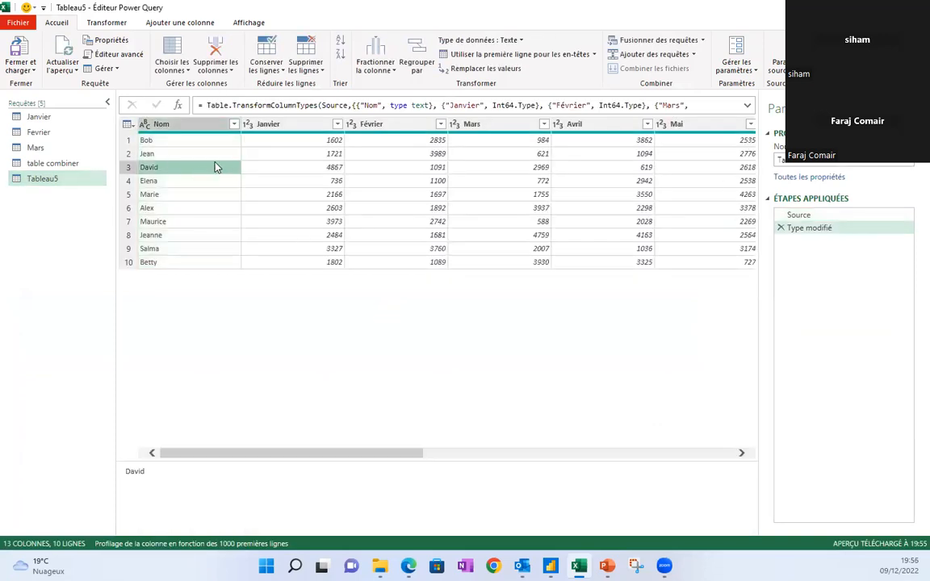
left_click(185, 126)
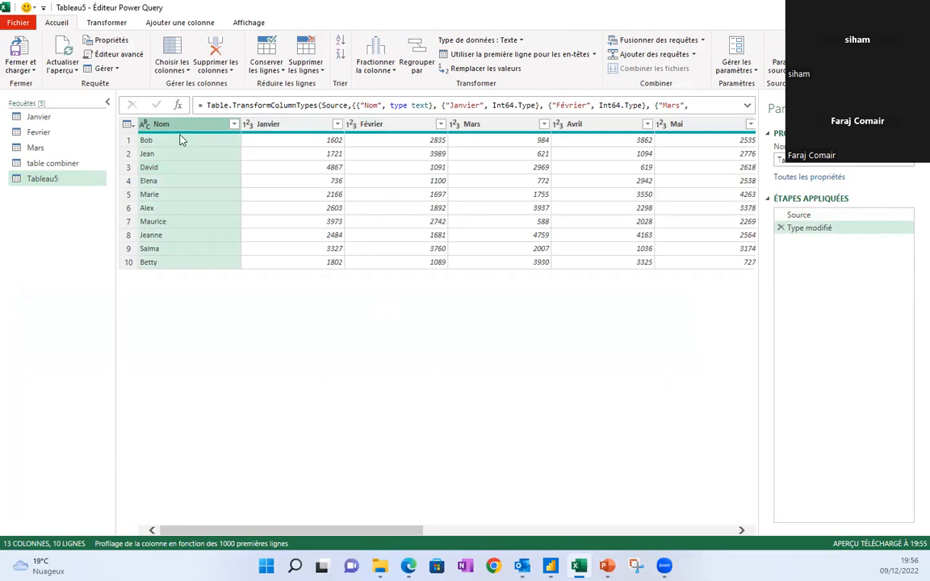
left_click(287, 155)
left_click(215, 156)
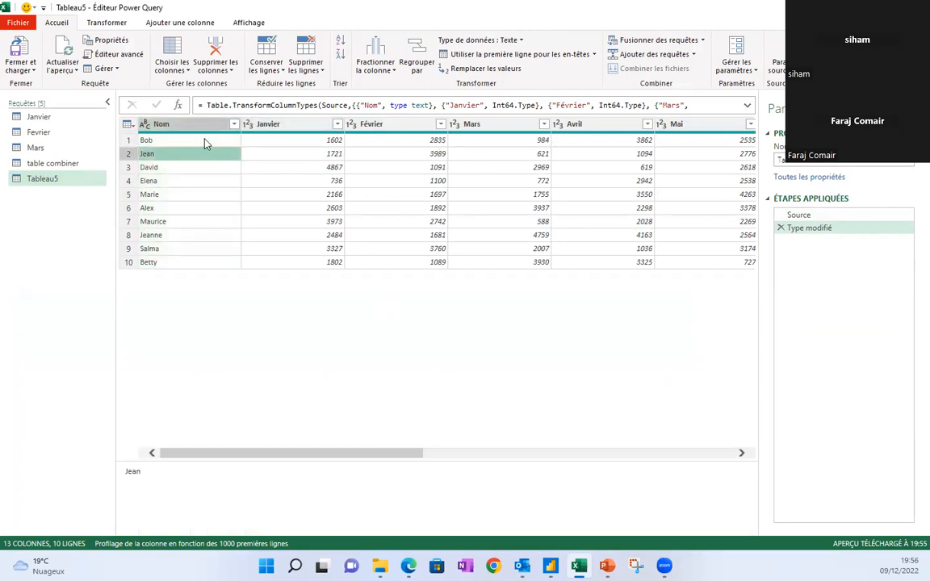
left_click(178, 124)
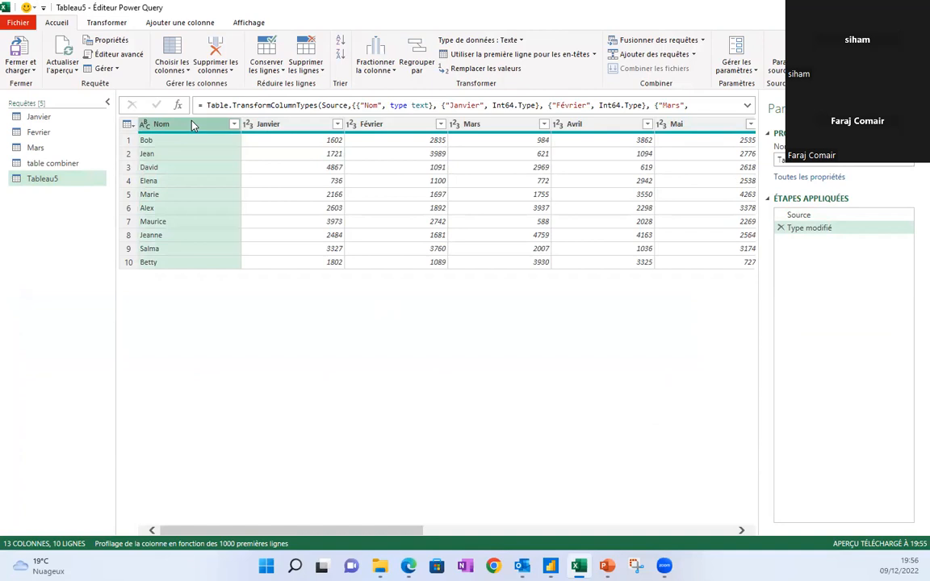
left_click(106, 22)
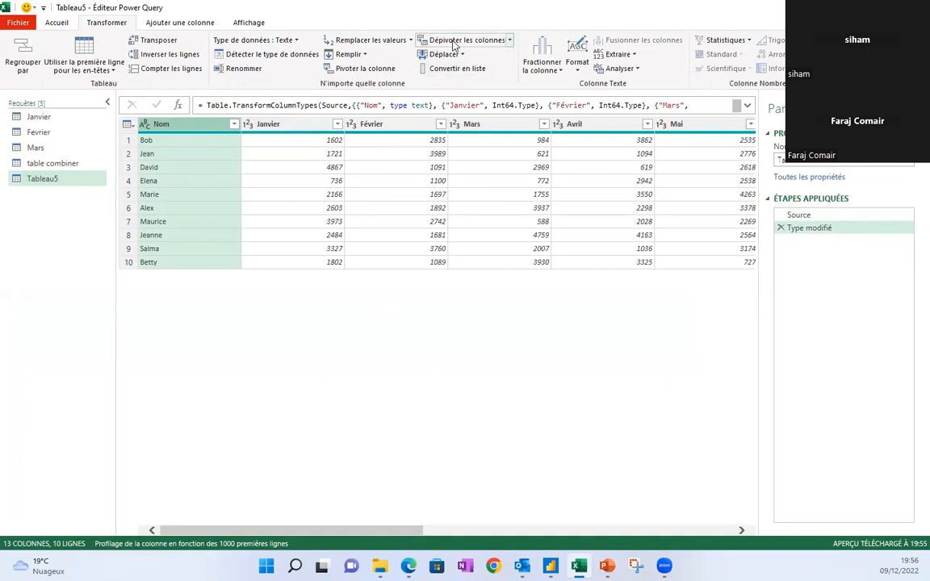
left_click(510, 42)
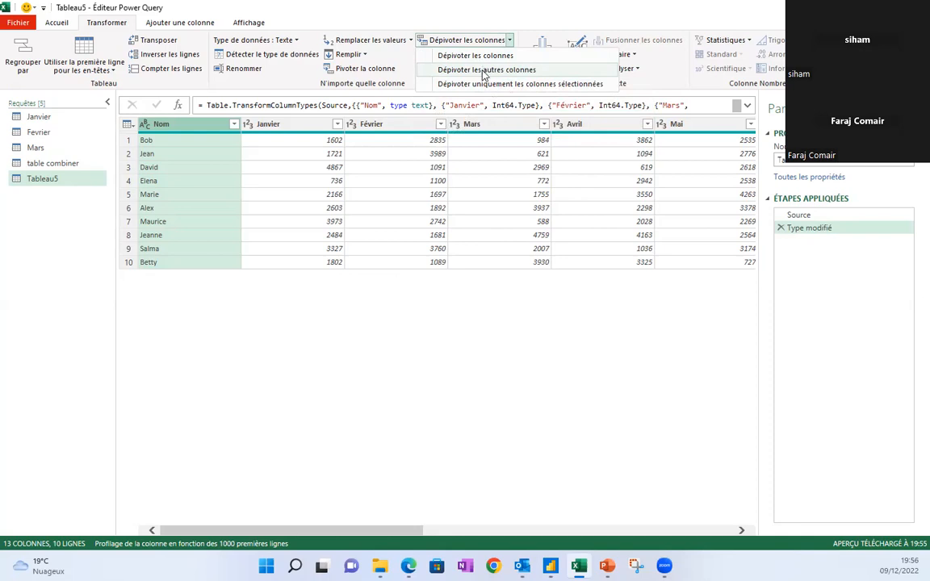
Unpivot every column except Nom, then inspect row 6 (Bob, 3350).
left_click(484, 71)
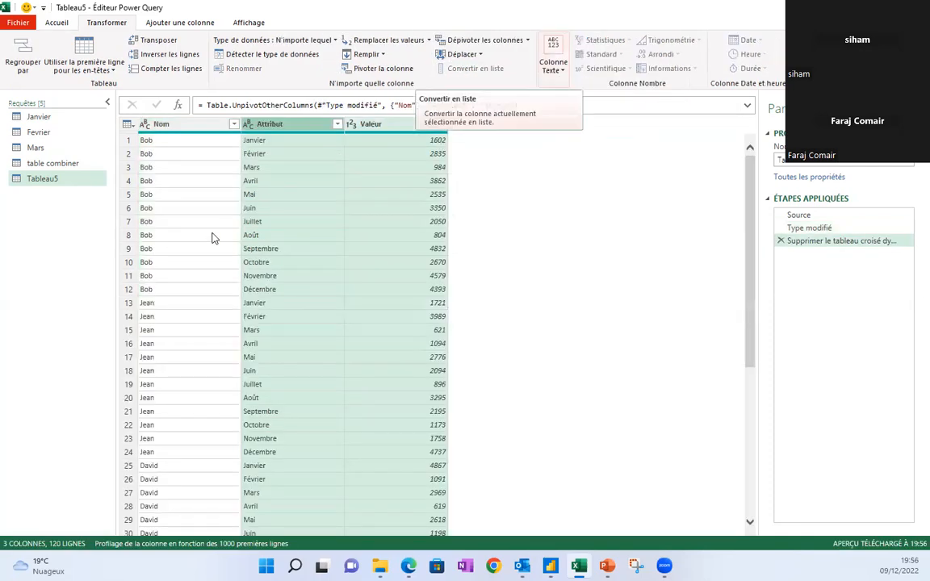
left_click(188, 209)
left_click(248, 206)
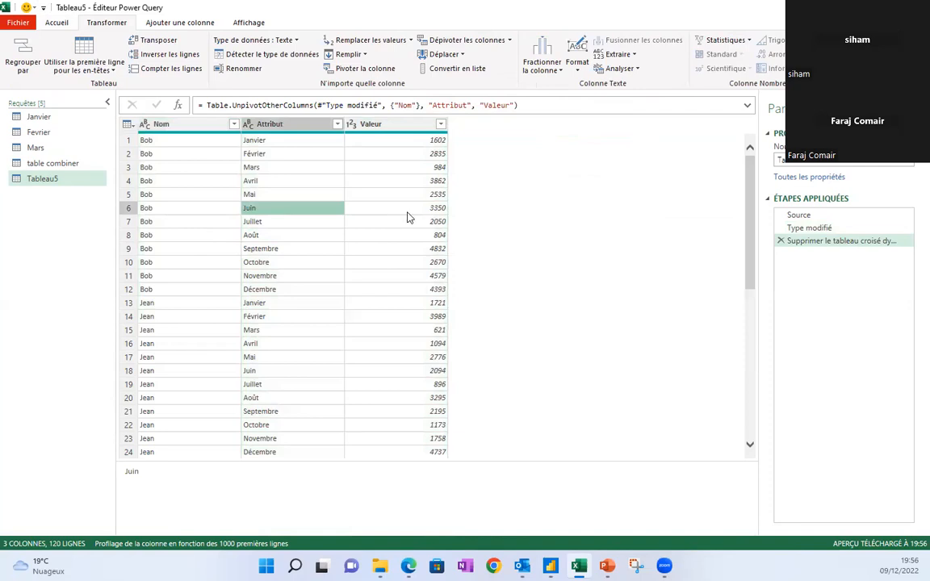
left_click(370, 207)
left_click(214, 209)
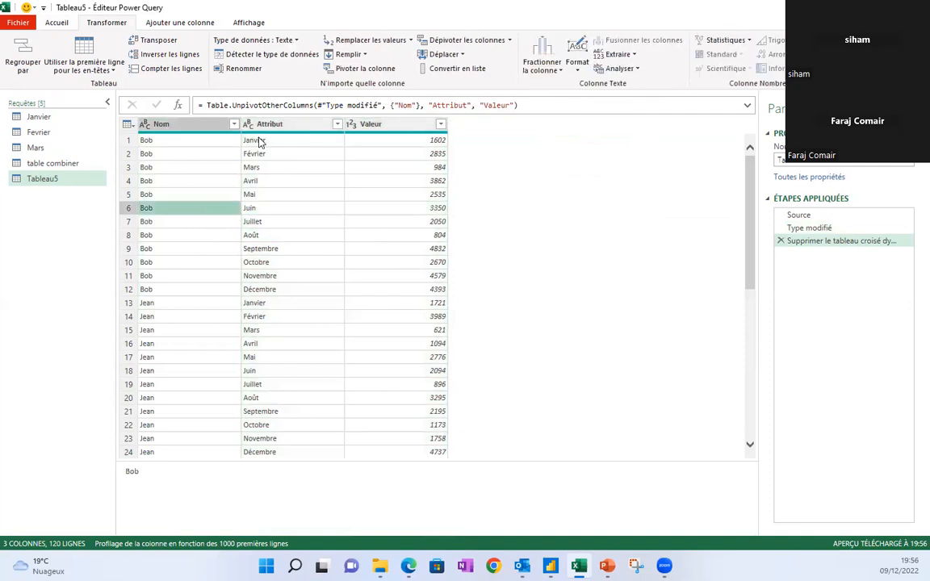
Verify row 1 shows Bob, Janvier, 1602 and review the new unpivot applied step.
left_click(260, 141)
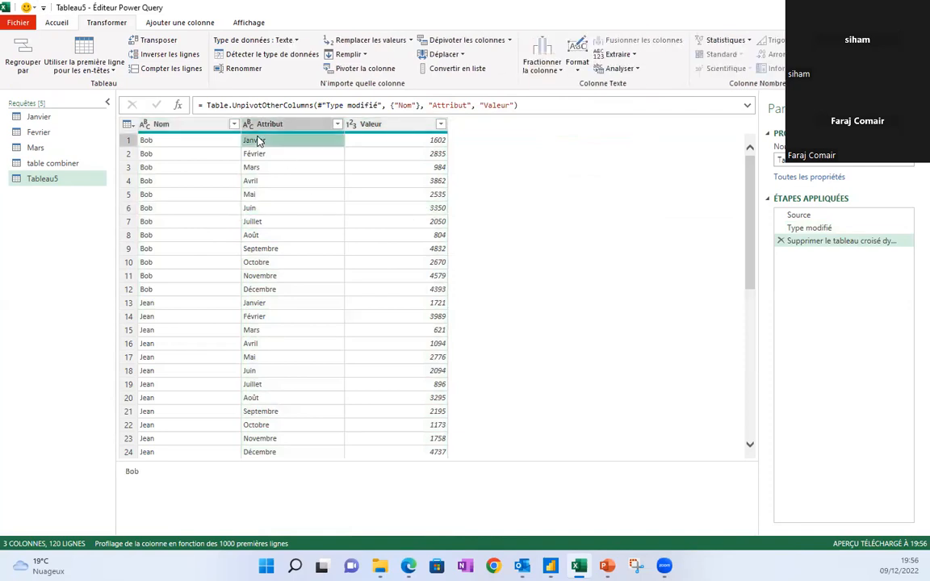
left_click(404, 141)
left_click(233, 144)
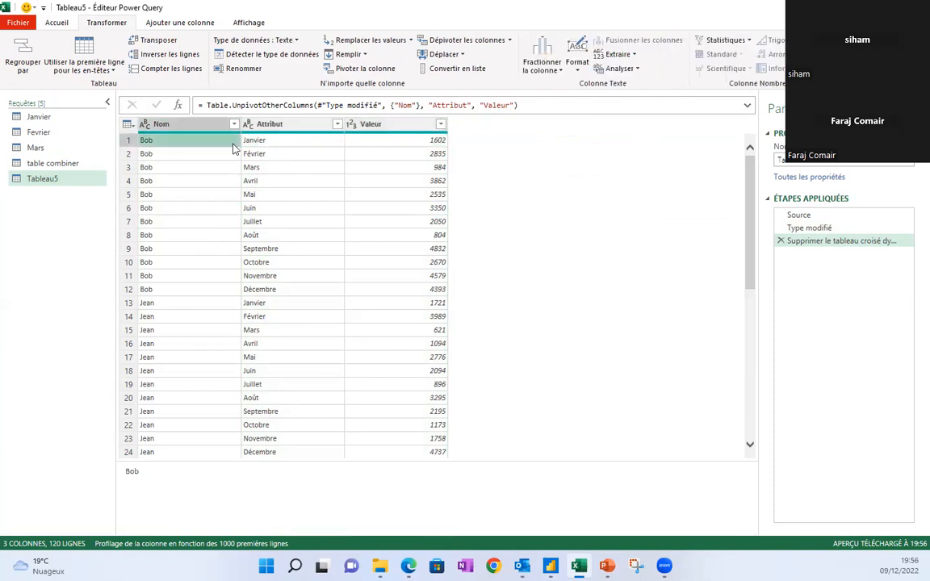
left_click(242, 140)
left_click(379, 141)
left_click(379, 154)
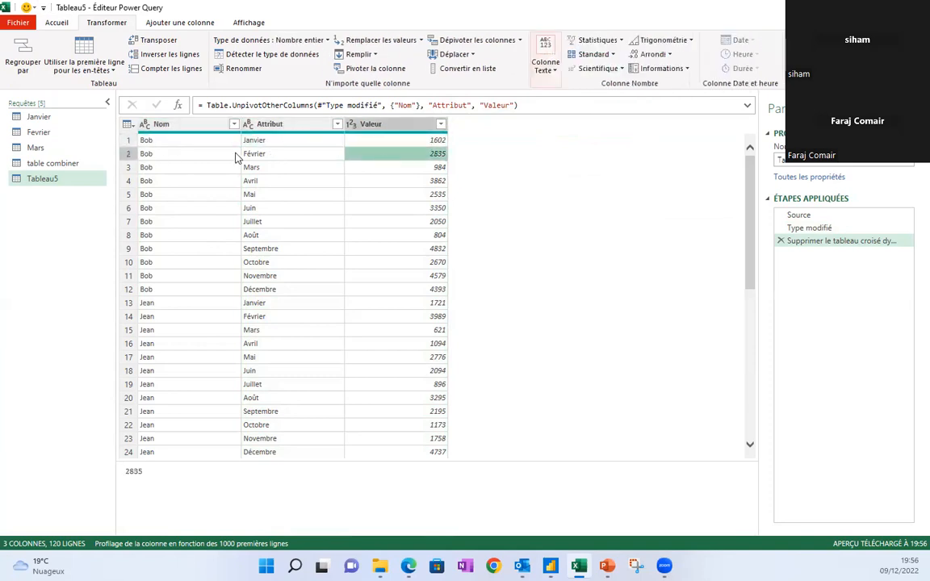
left_click(193, 142)
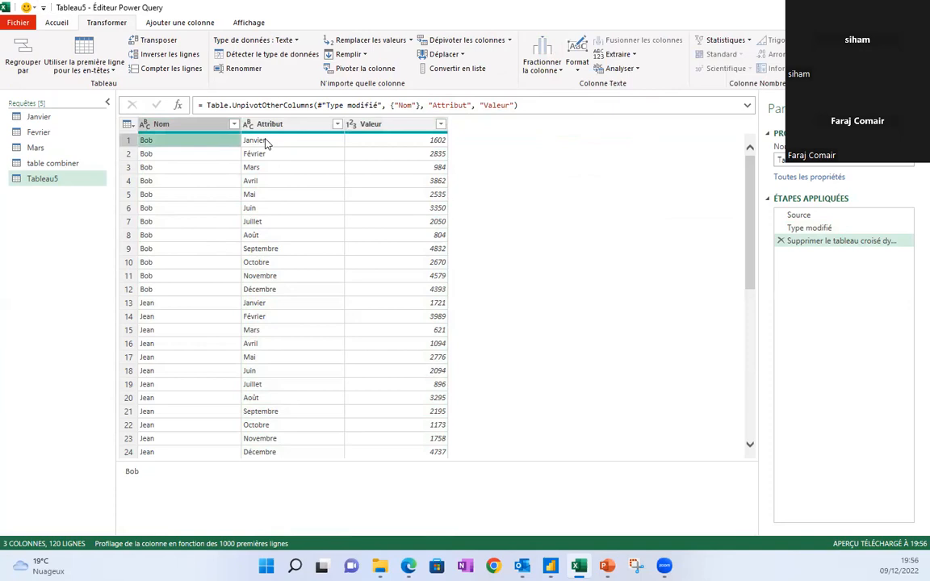
left_click(266, 143)
left_click(400, 141)
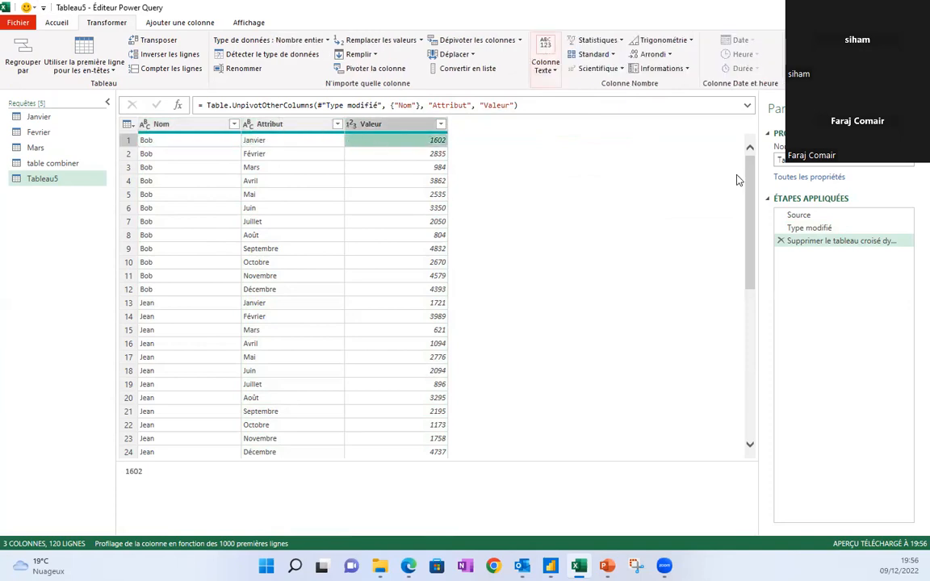
left_click(810, 239)
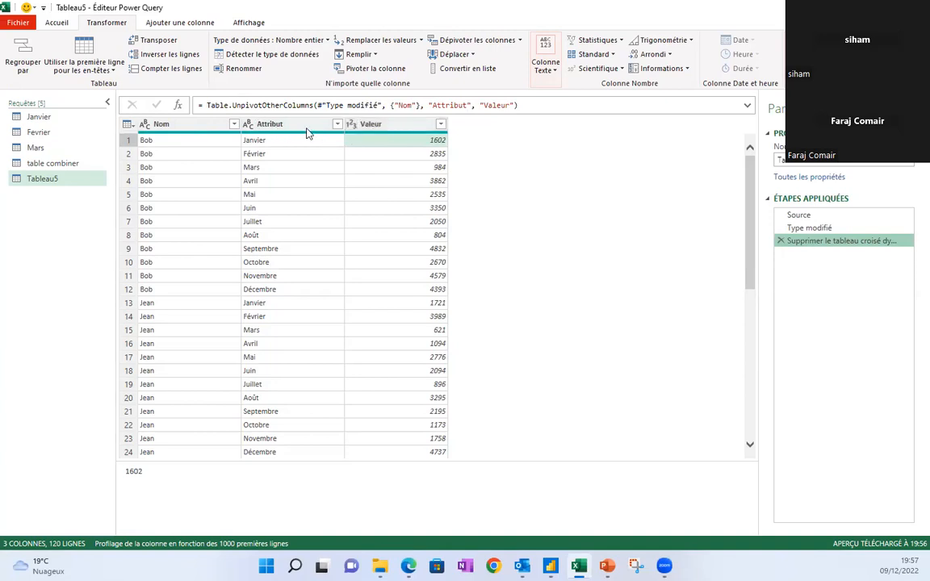
Rename the Attribut header to 'commerciaux' and Valeur to 'ventes', then check the Février row.
double_click(282, 125)
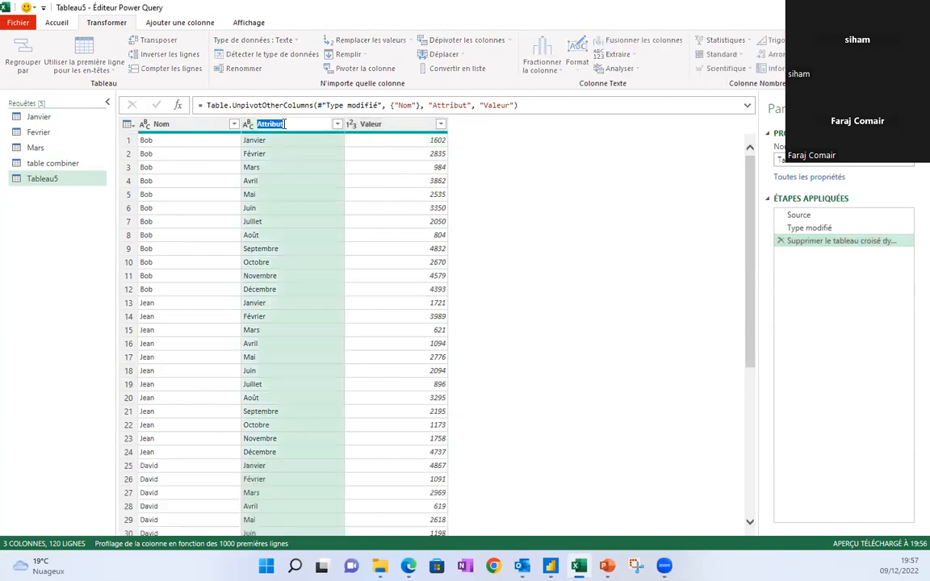
type("commerciaux")
key("Return")
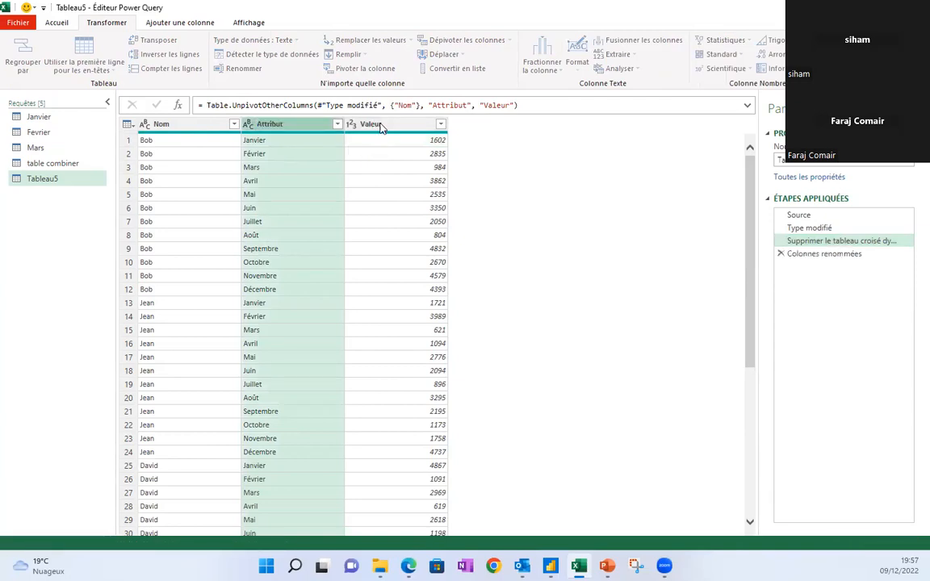
double_click(381, 126)
type("ventes")
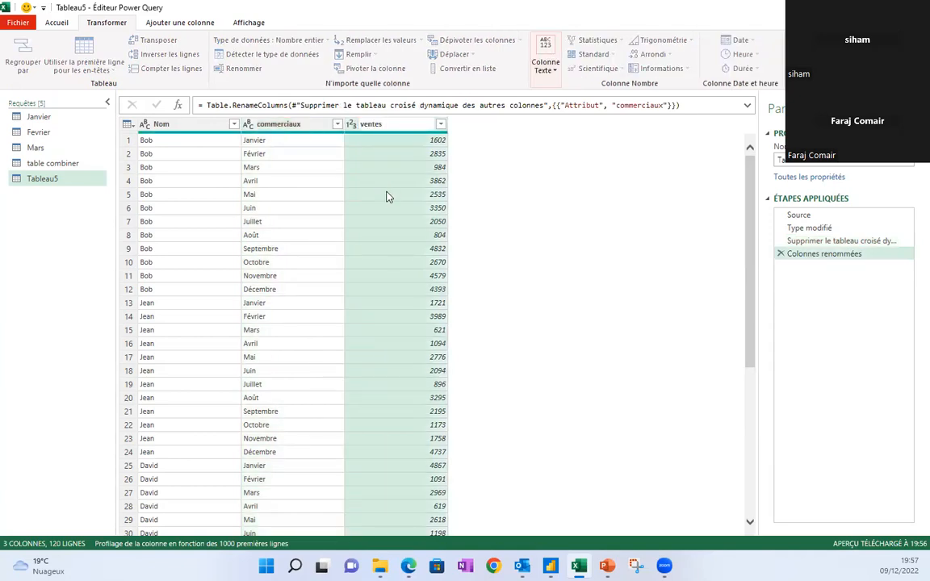
key("Return")
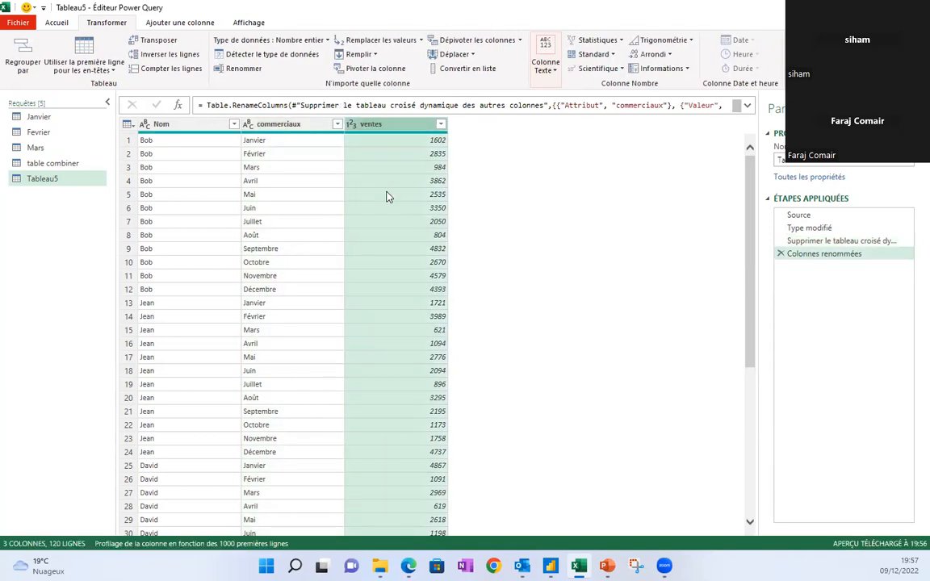
left_click(272, 154)
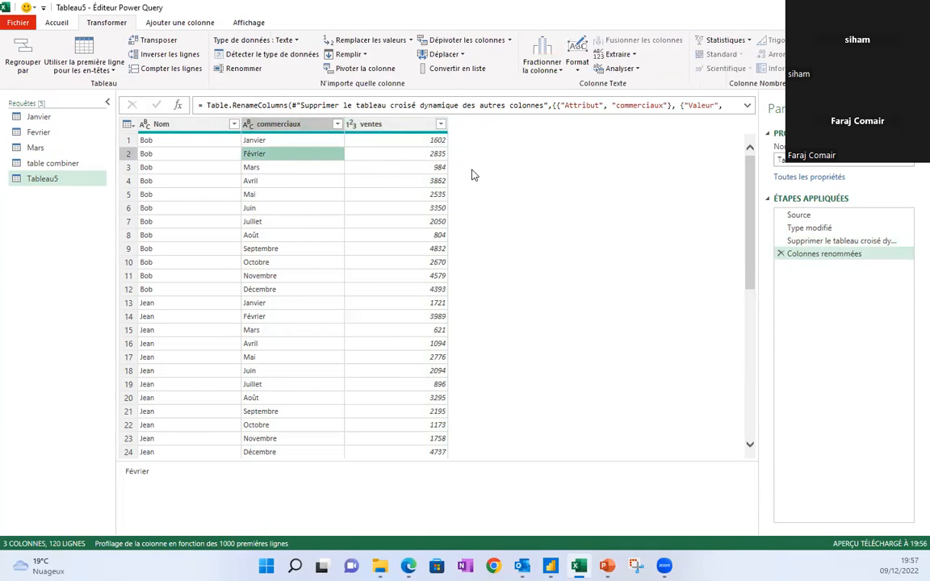
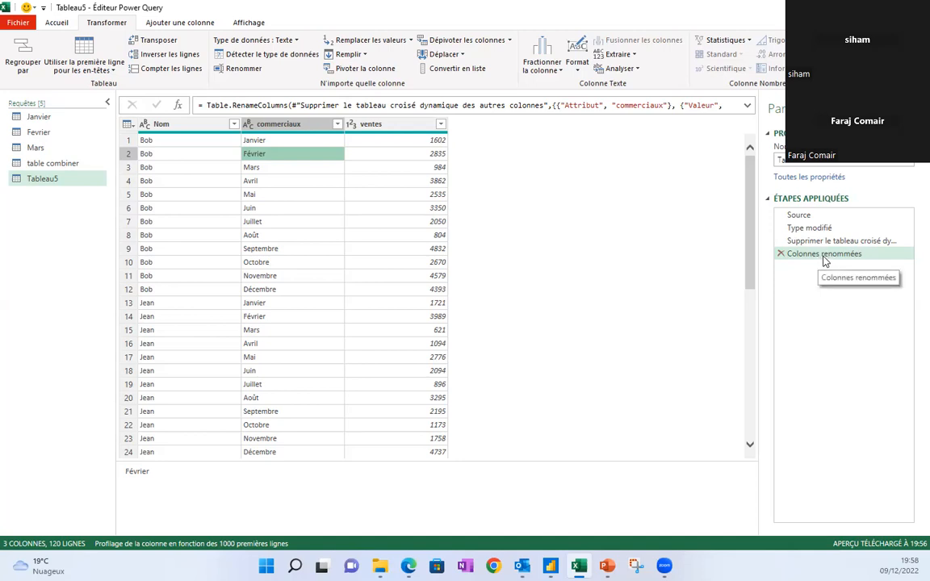
Delete the 'Colonnes renommées' applied step so Tableau5 shows Attribut and Valeur again.
left_click(781, 254)
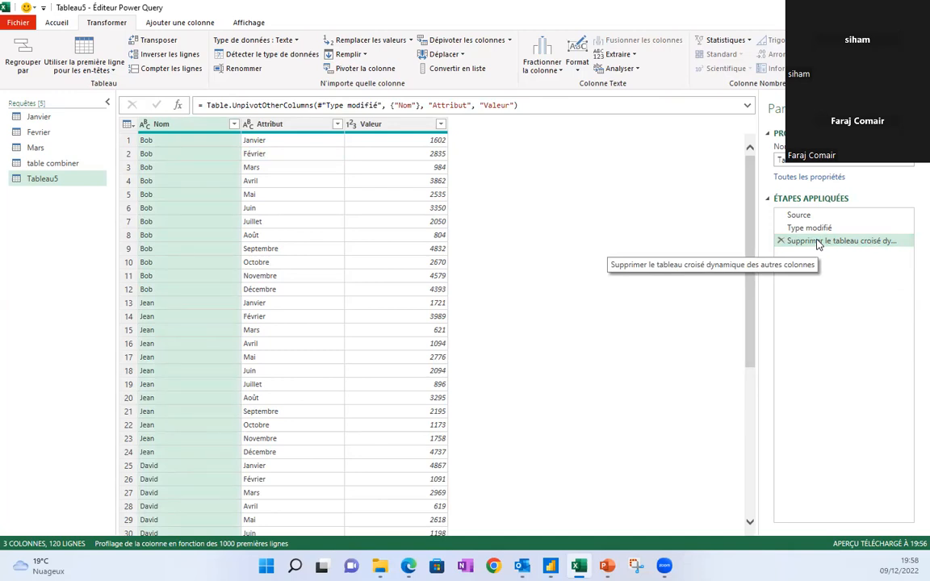
In the unpivot step's formula, replace Attribut with Commerciaux and Valeur with Ventes, then check month values.
left_click(818, 241)
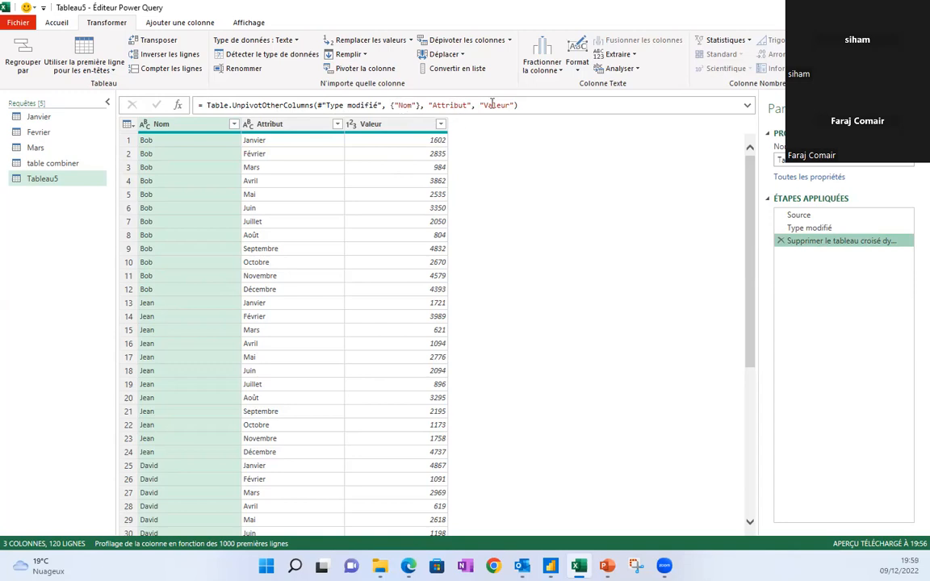
left_click(468, 105)
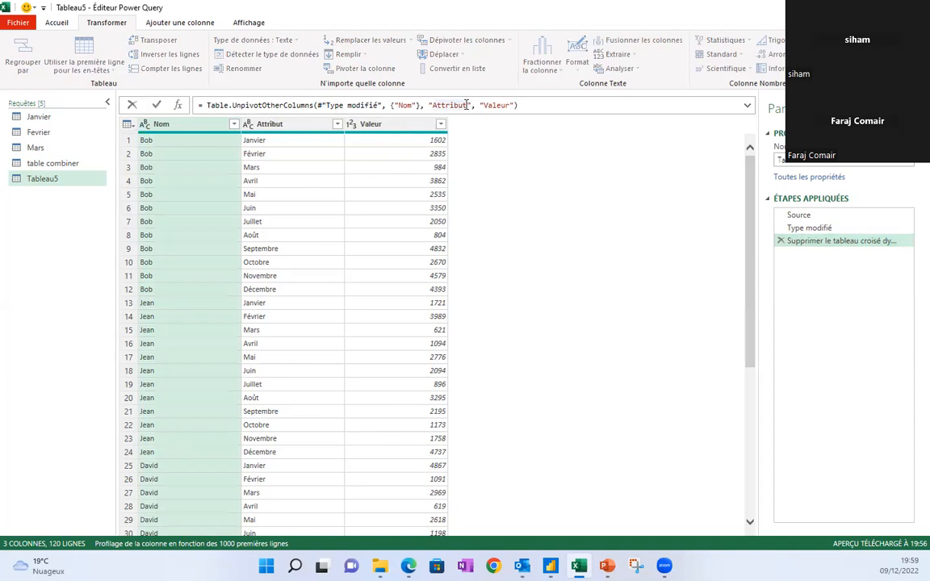
key("BackSpace")
key("BackSpace")
key("BackSpace")
key("BackSpace")
key("BackSpace")
key("BackSpace")
key("BackSpace")
key("BackSpace")
type("Commerciaux")
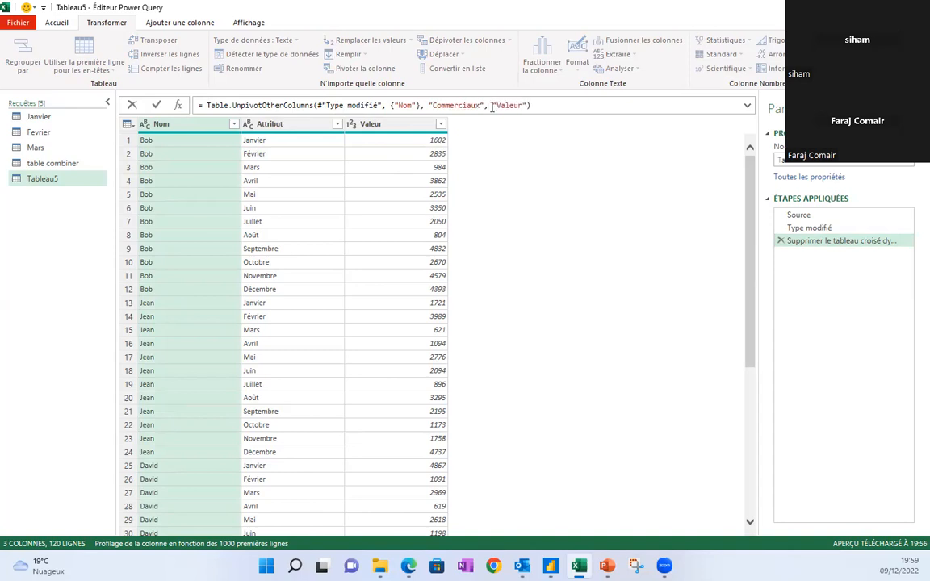
left_click(522, 105)
key("BackSpace")
key("BackSpace")
key("BackSpace")
key("BackSpace")
key("BackSpace")
type("entes")
key("Return")
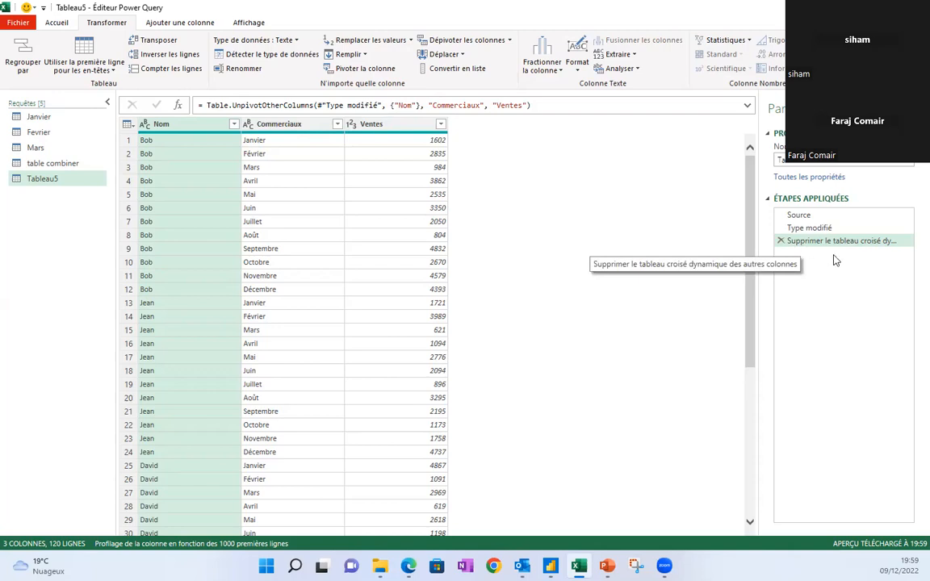
left_click(299, 181)
left_click(276, 209)
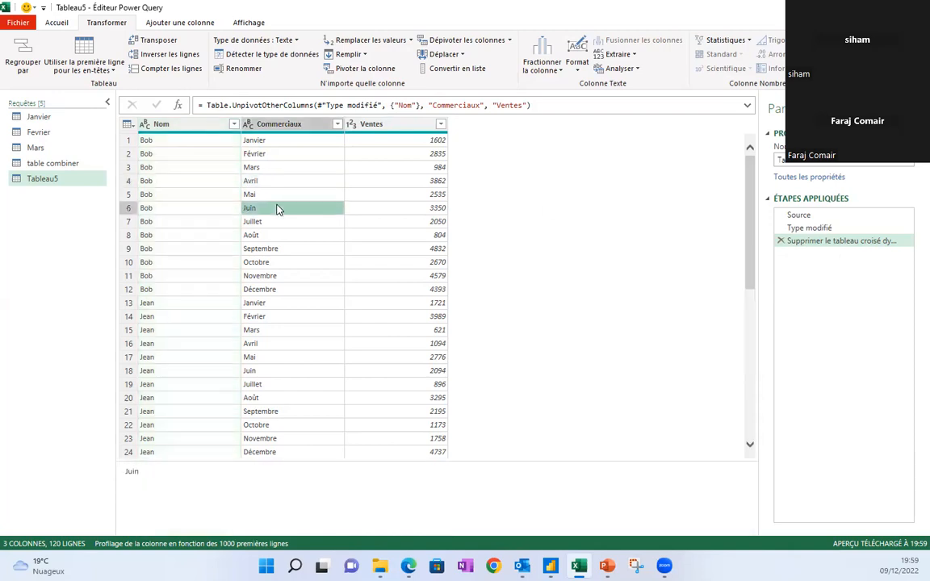
Name the table combiner query 'ventes par commercial' and Tableau5 'ventes par date' in Properties.
left_click(46, 164)
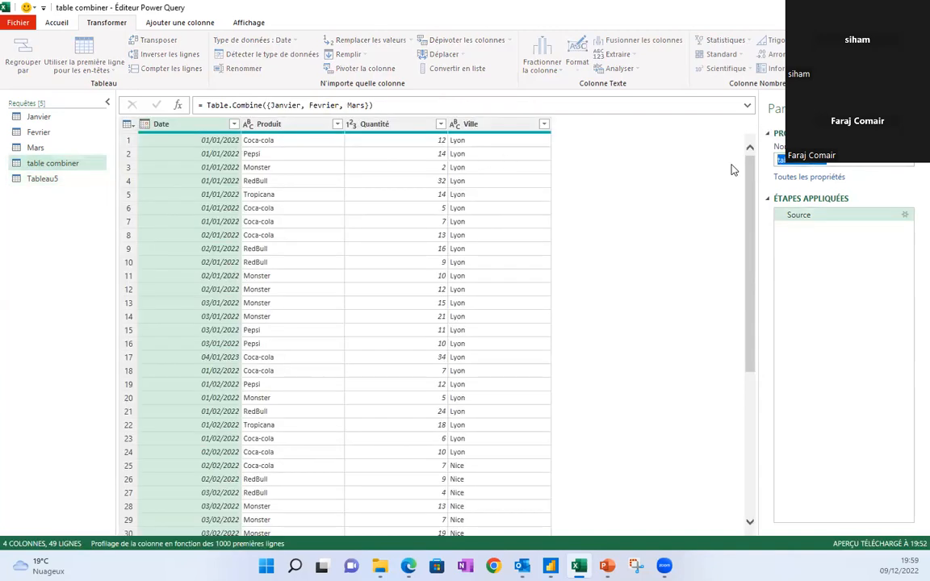
type("ventes par")
left_click(40, 179)
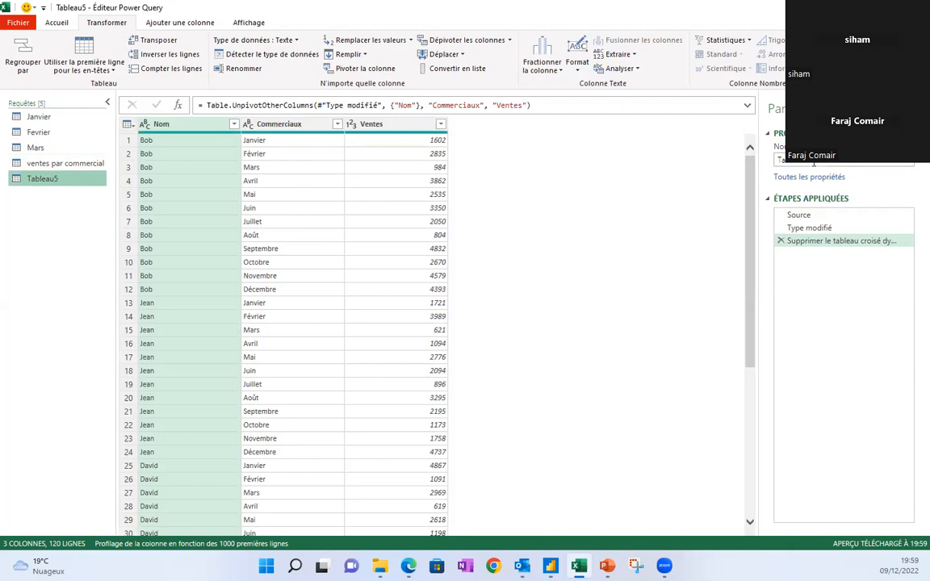
left_click(780, 160)
type("ve")
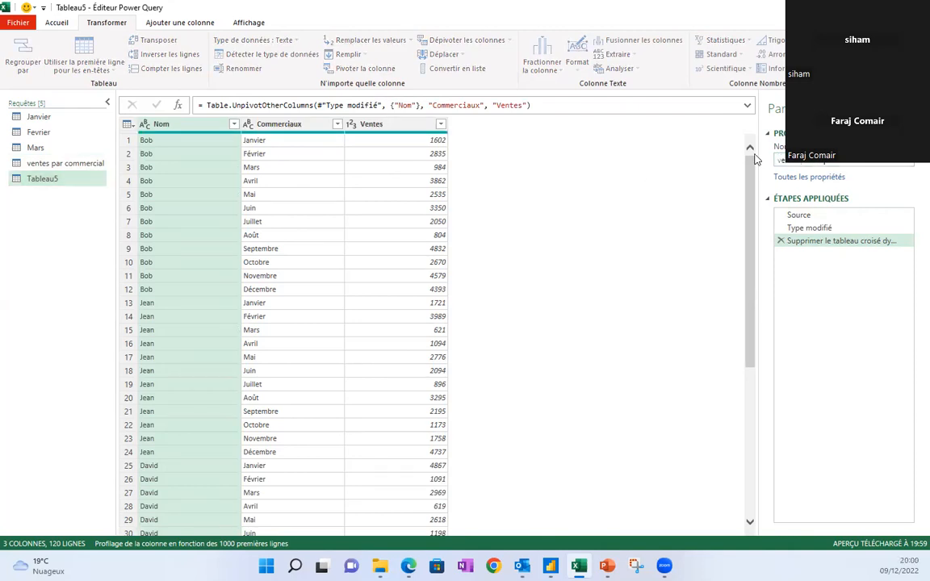
left_click(273, 209)
left_click(181, 169)
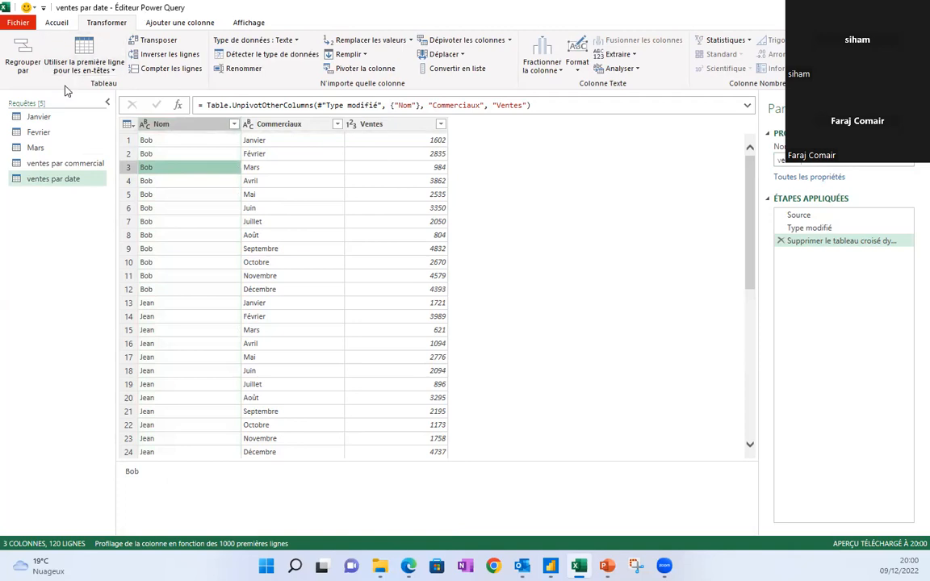
left_click(58, 23)
Close the editor, loading ventes par date with 'Ne créer que la connexion'.
left_click(21, 67)
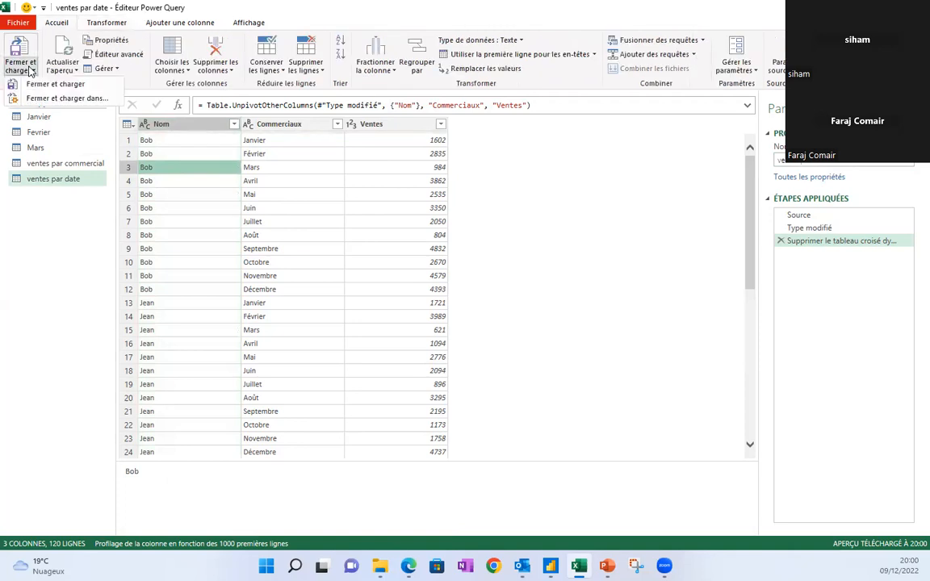
left_click(66, 101)
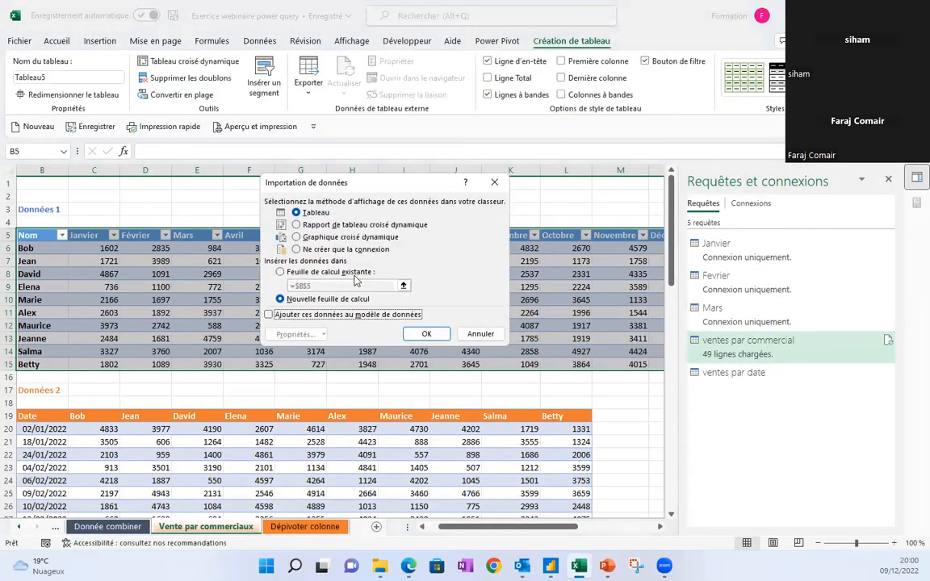
left_click(305, 250)
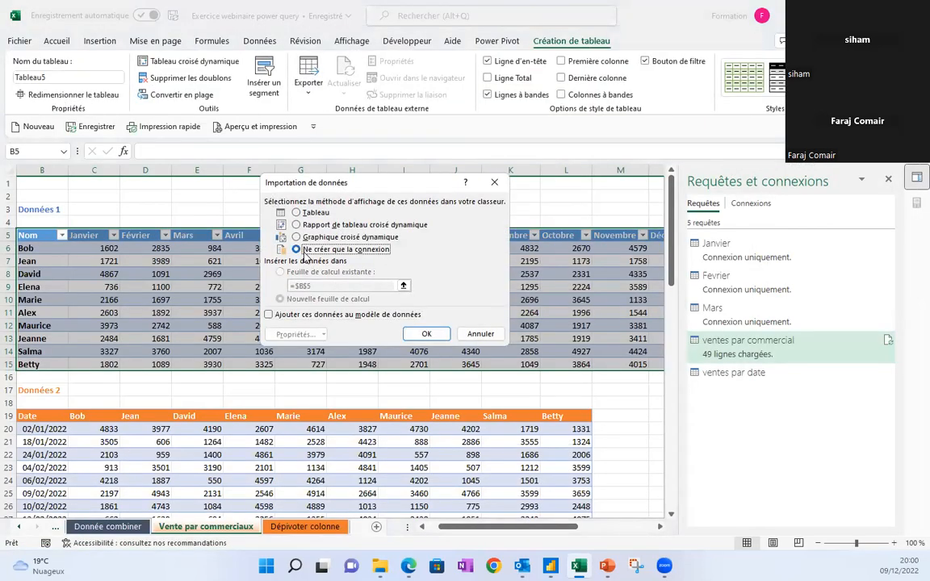
left_click(416, 333)
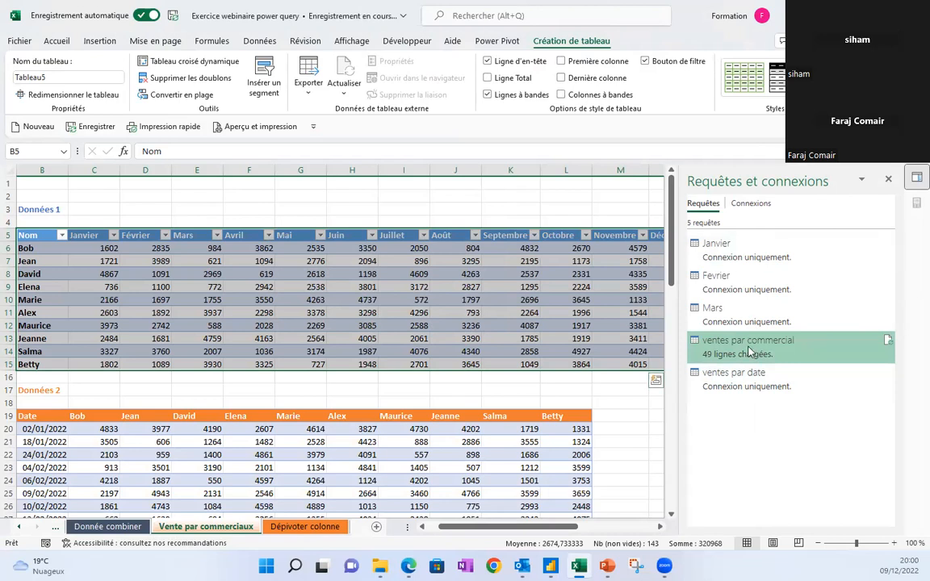
mouse_move(741, 387)
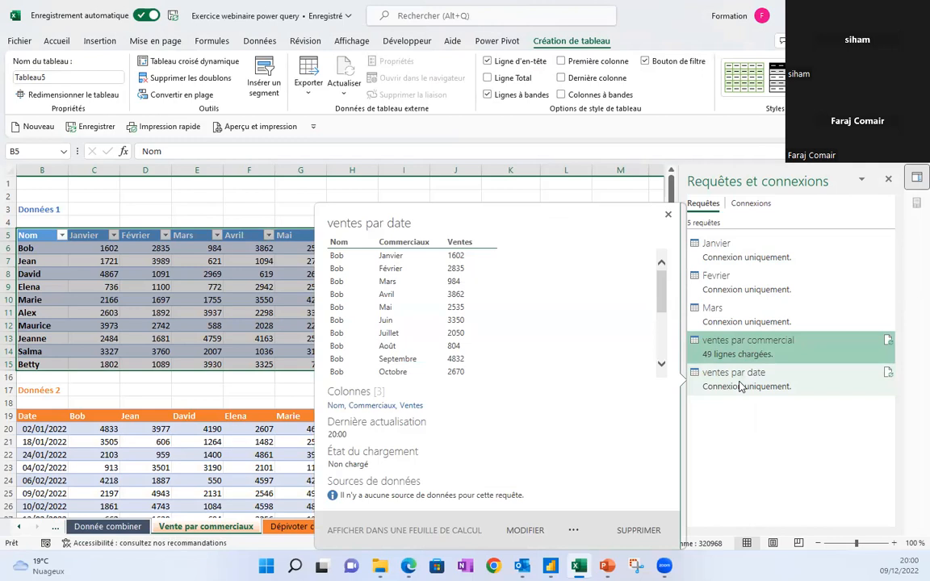
mouse_move(740, 355)
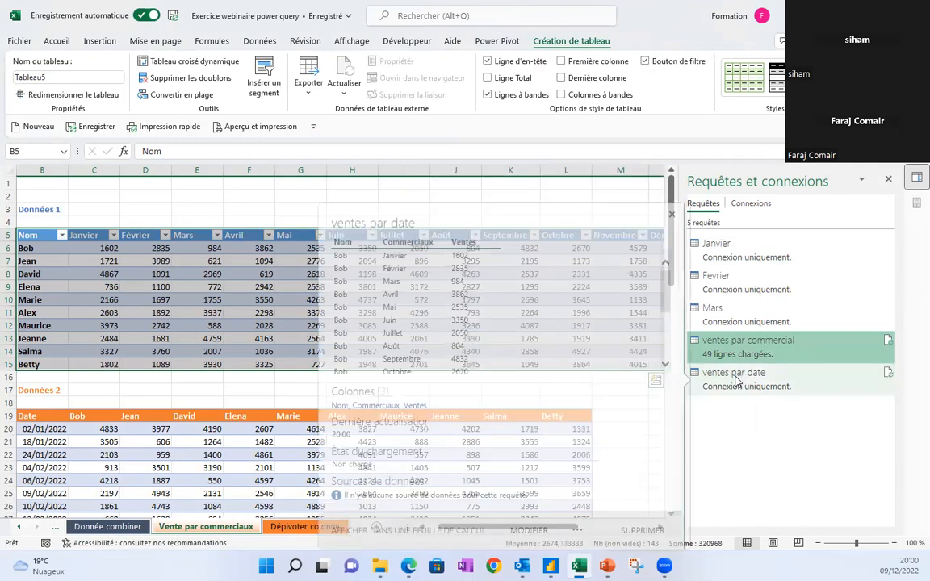
left_click(246, 287)
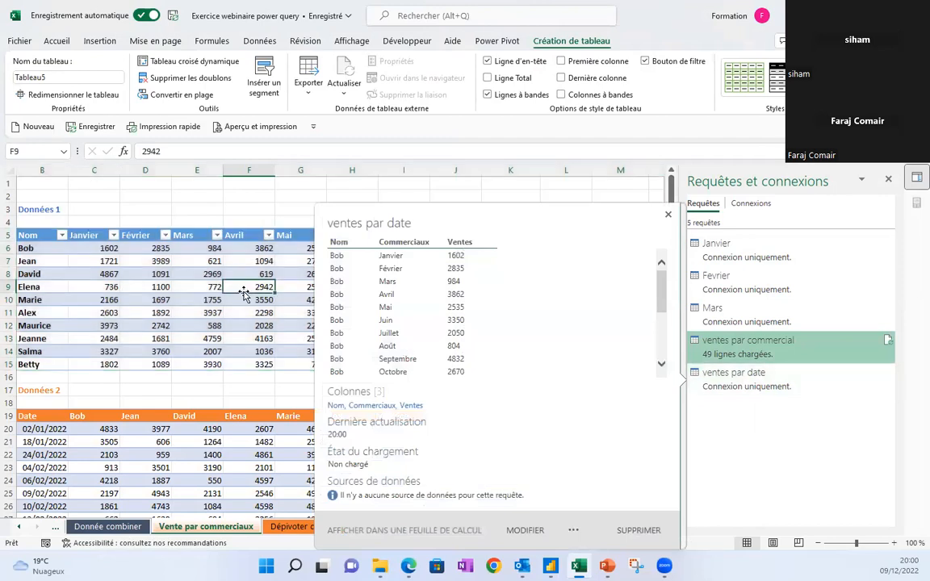
left_click(263, 441)
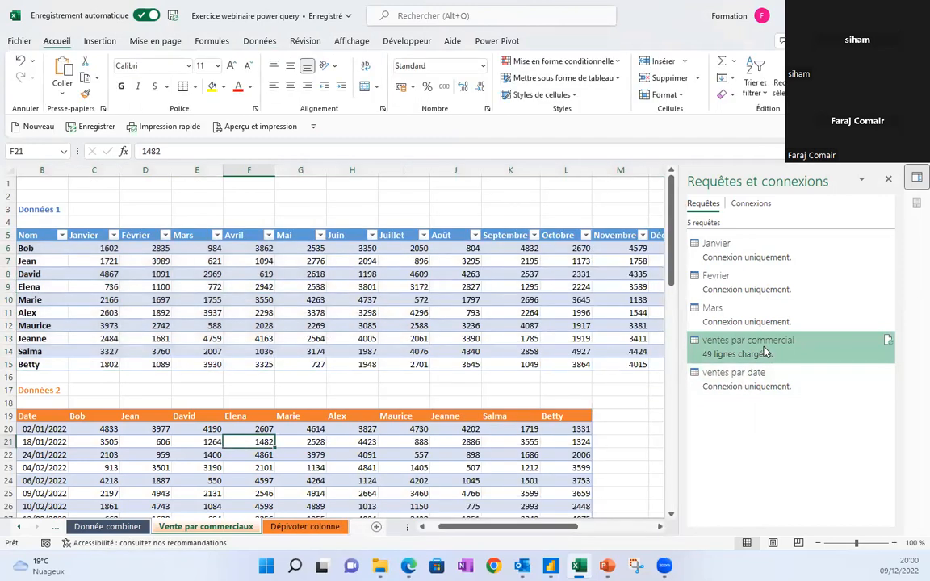
left_click(155, 444)
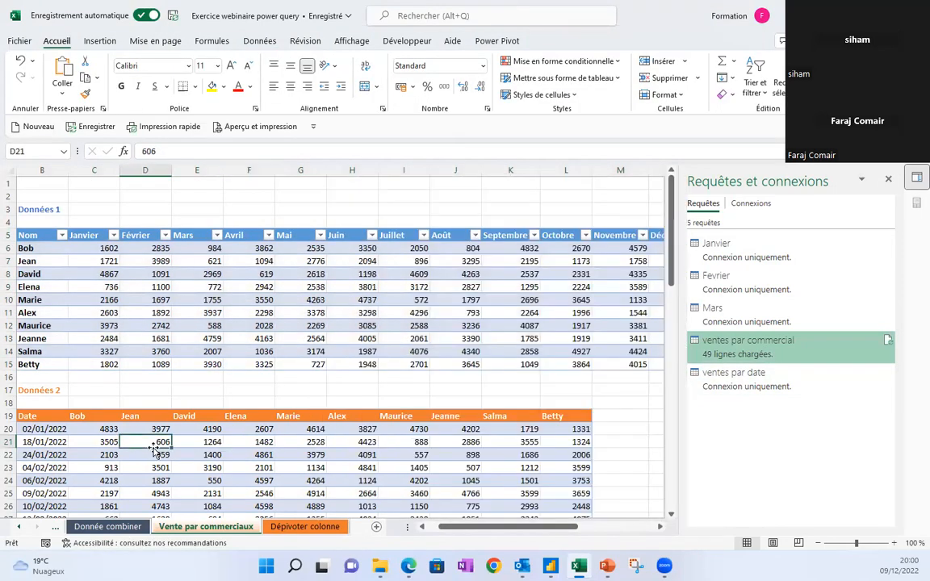
key("Right")
key("Right")
left_click(197, 453)
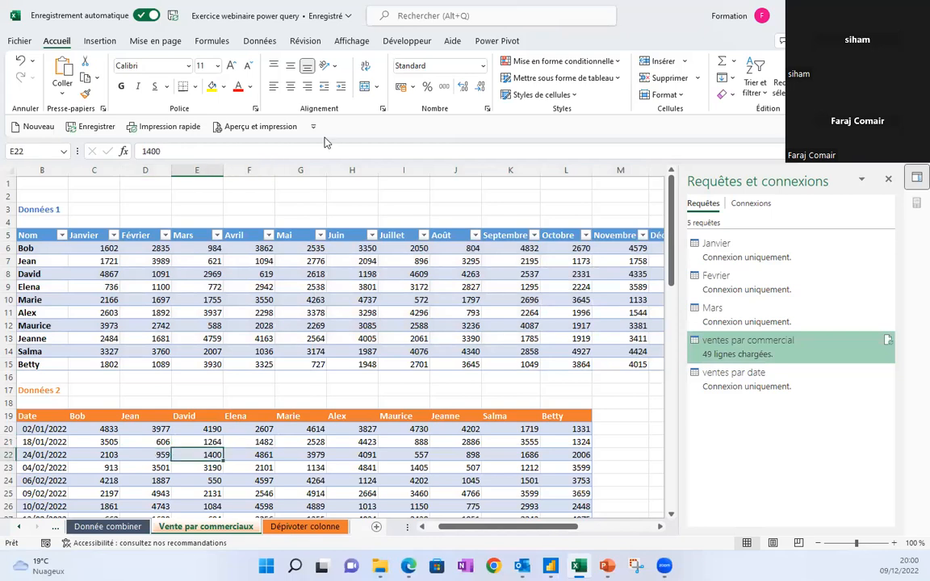
left_click(259, 41)
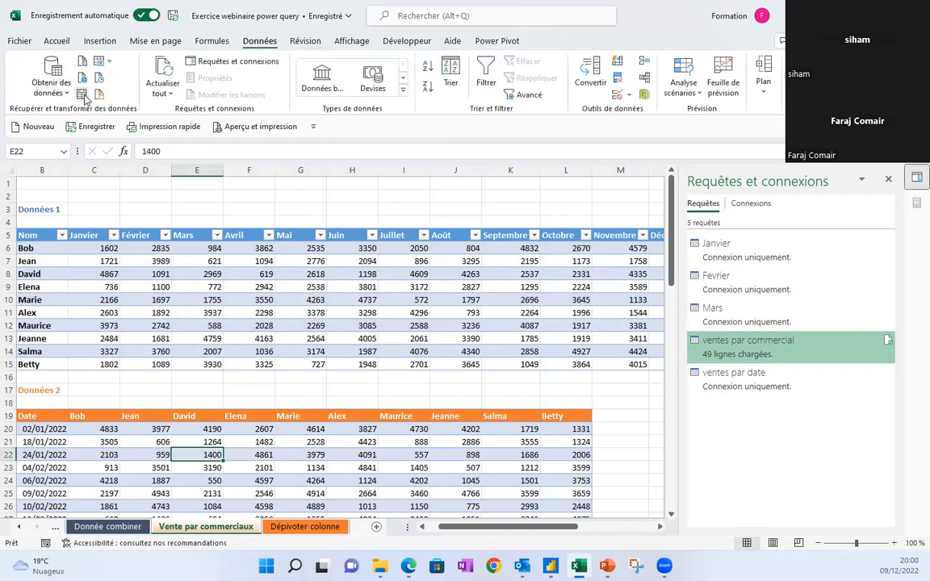
Convert the Données 2 range B19:L79 into a table, then rename ventes par commercial to 'combiner'.
left_click(81, 94)
left_click(383, 313)
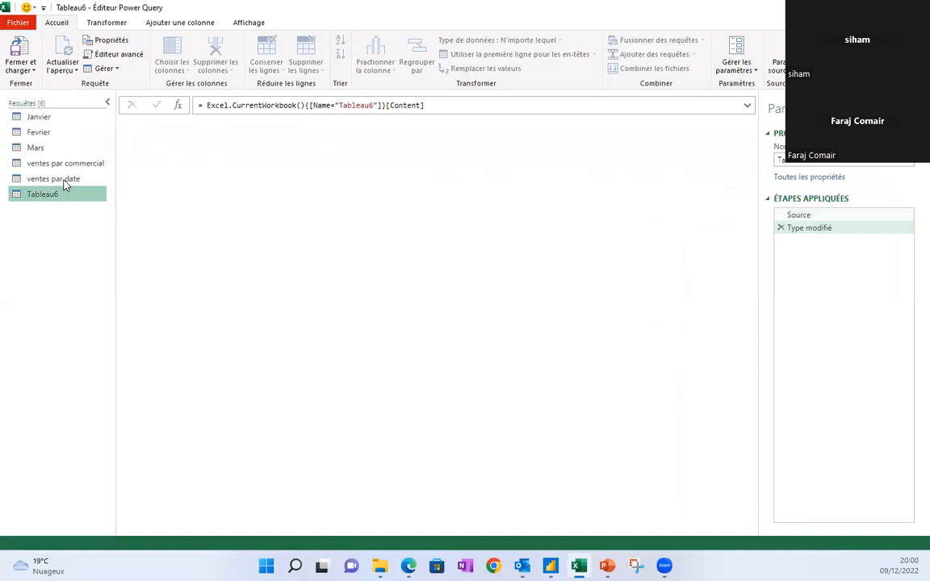
left_click(58, 165)
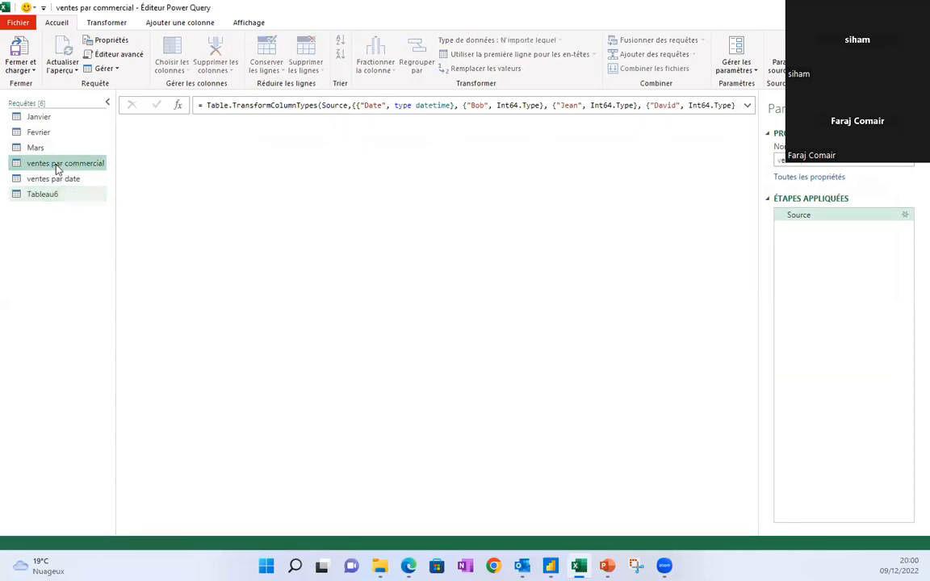
left_click_drag(852, 161, 751, 154)
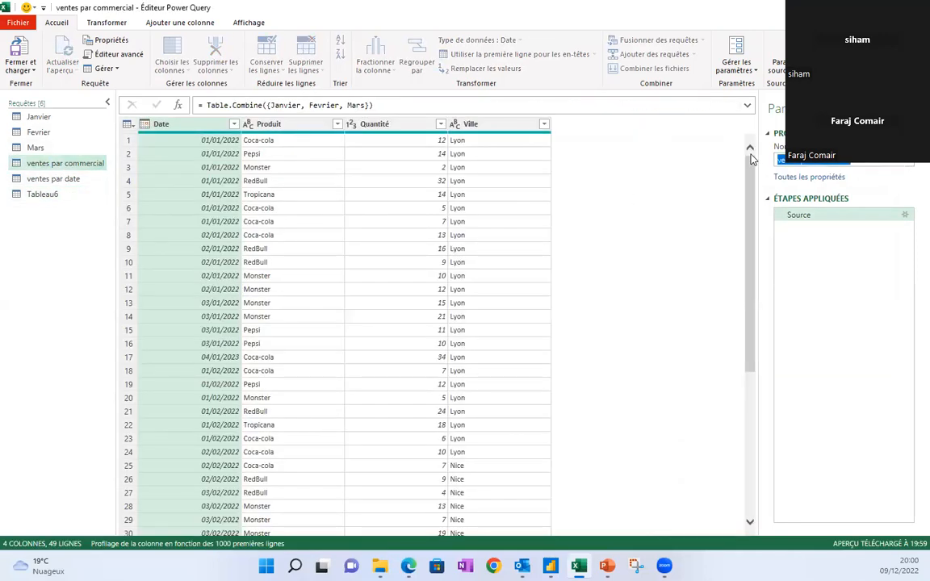
type("co")
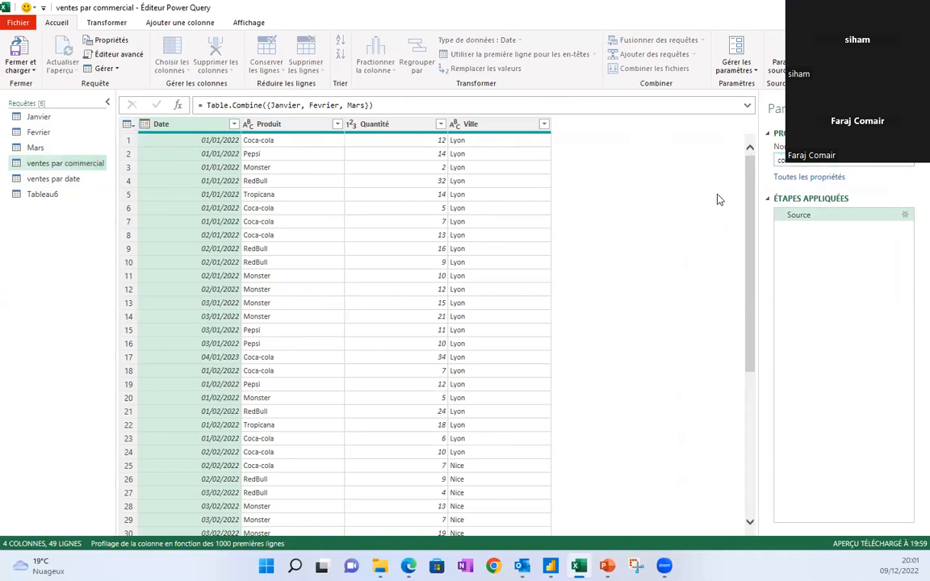
Open Tableau6 and change its Date column type to Date, replacing the current conversion.
left_click(40, 196)
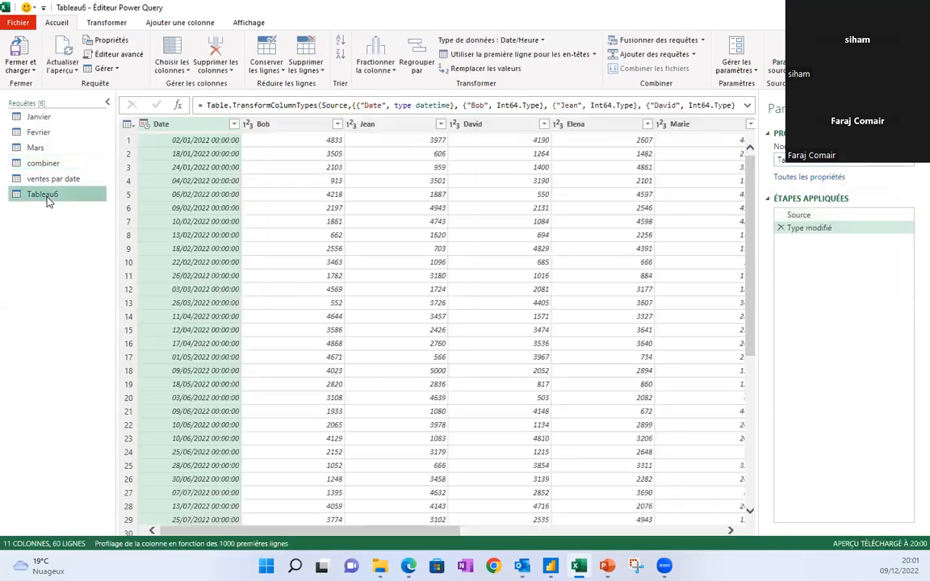
left_click(144, 124)
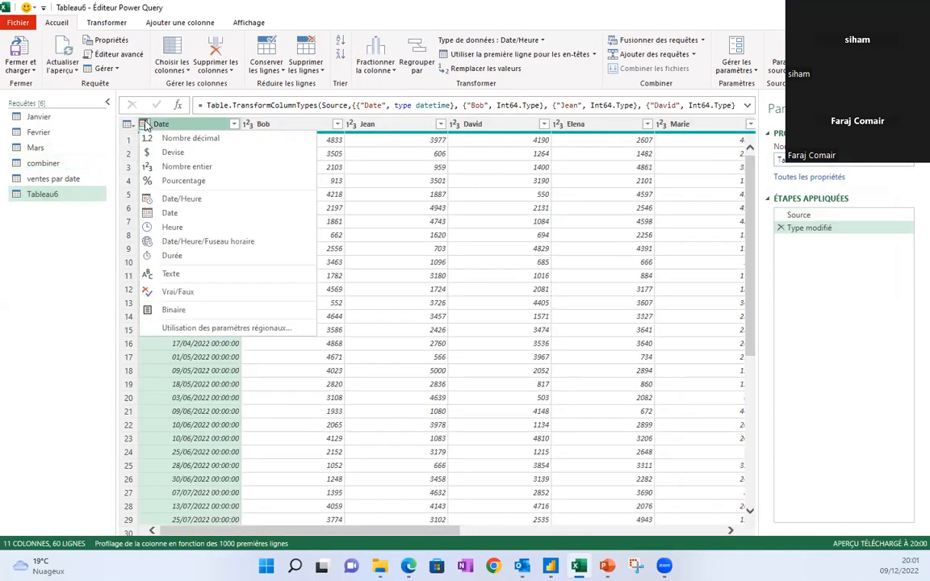
left_click(173, 213)
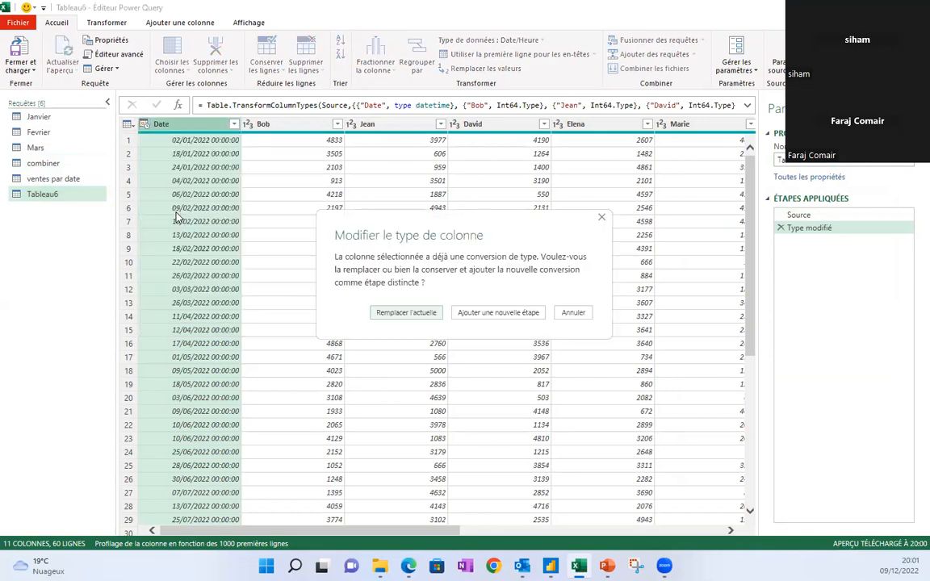
left_click(424, 315)
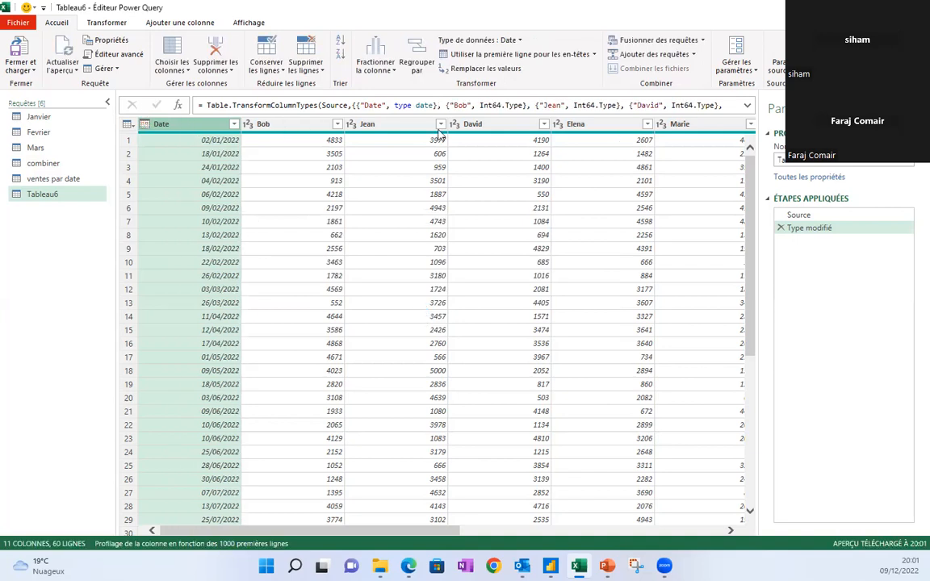
Unpivot all Tableau6 columns except Date, then check row 1's date, salesperson and 4833 value.
left_click(100, 23)
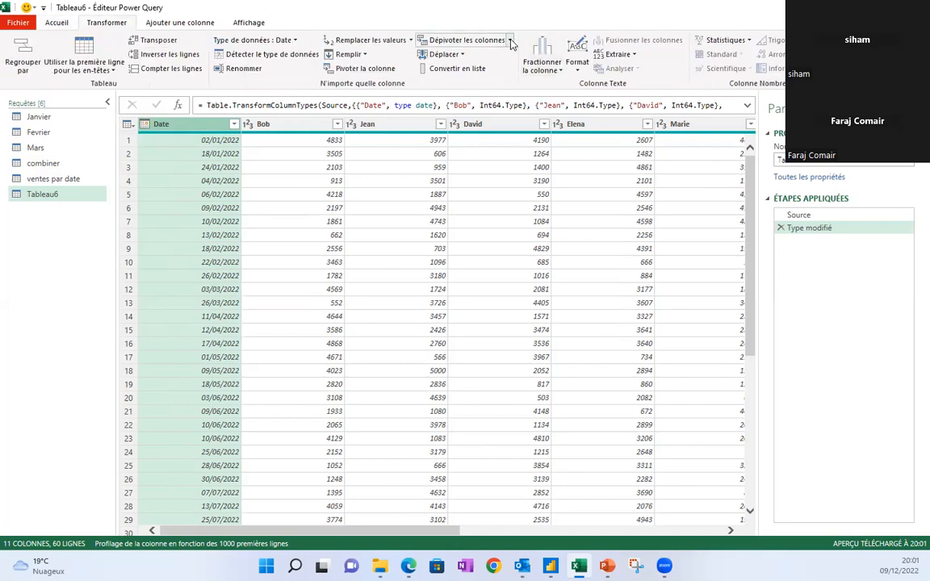
left_click(459, 38)
left_click(449, 69)
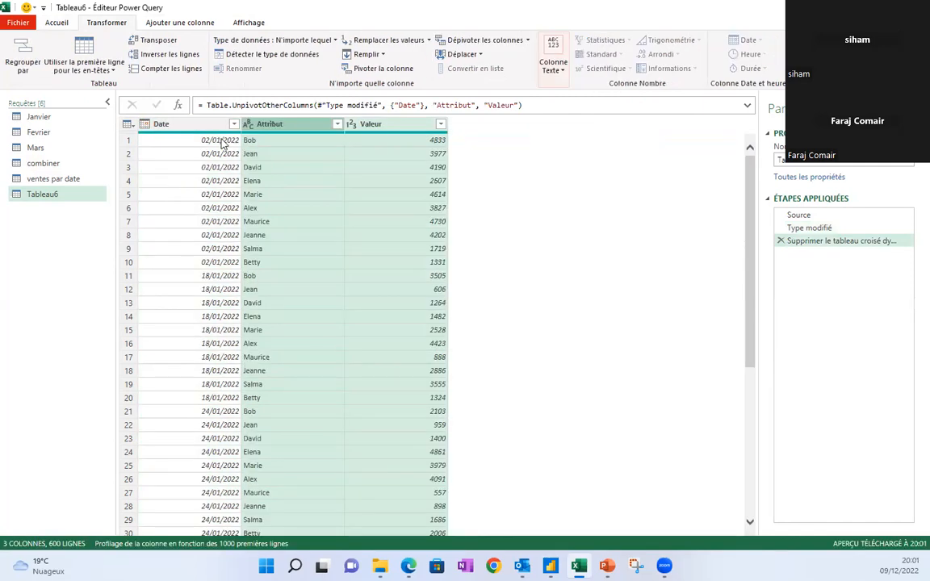
left_click(254, 141)
left_click(214, 142)
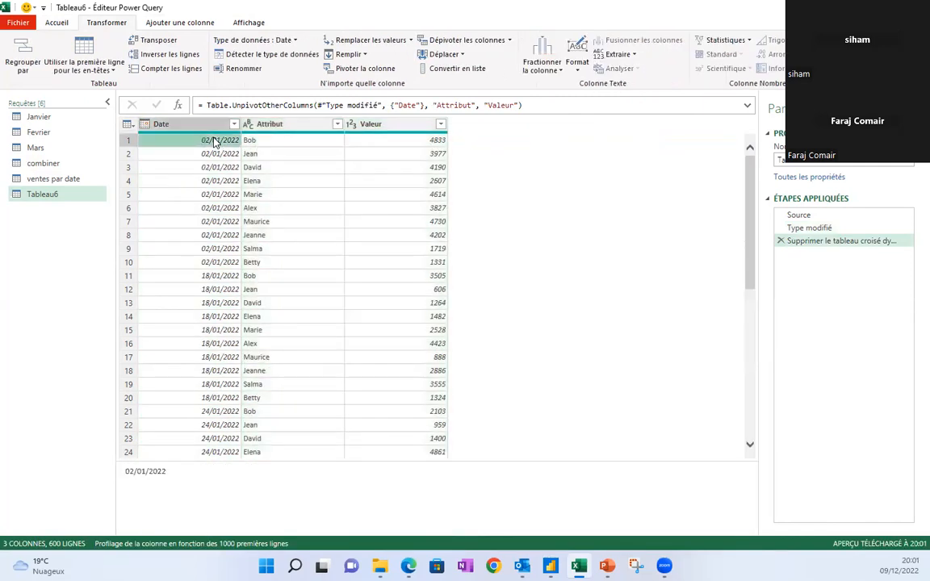
left_click(268, 144)
left_click(388, 143)
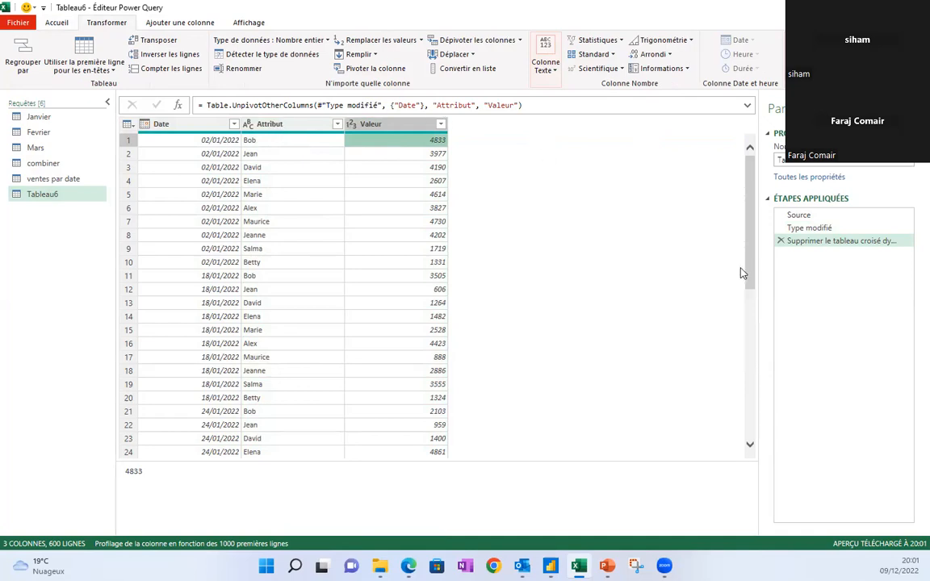
Edit Tableau6's unpivot formula to output Commerciaux and Ventes columns, then check Alex in row 6.
left_click(472, 106)
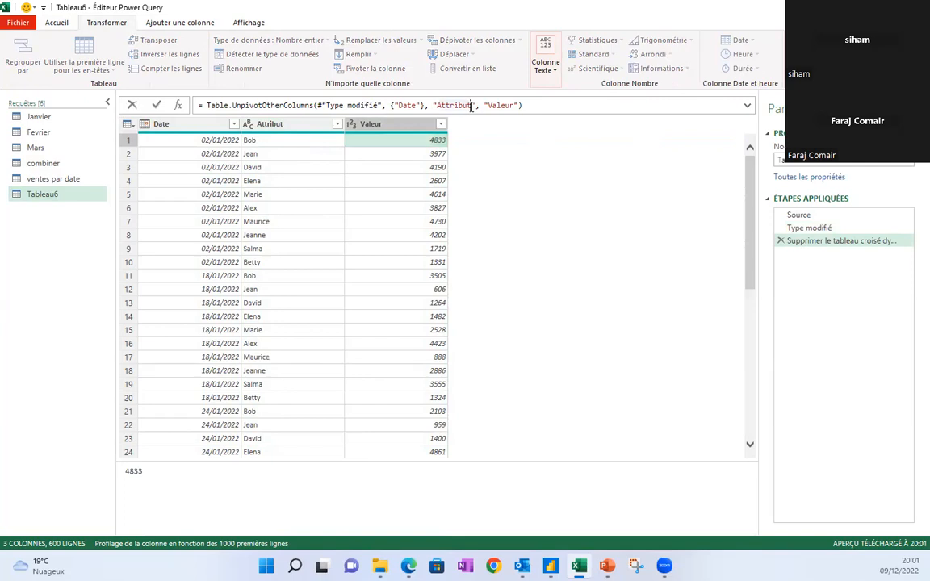
key("BackSpace")
key("BackSpace")
key("BackSpace")
key("BackSpace")
key("BackSpace")
key("BackSpace")
key("BackSpace")
key("BackSpace")
type("Commerciaux\", \"")
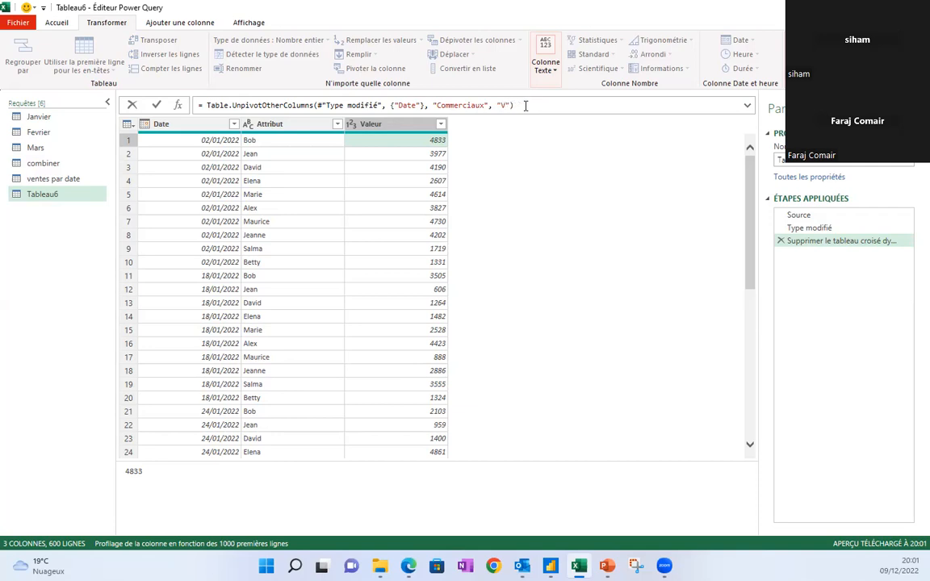
type("Ventes")
key("Return")
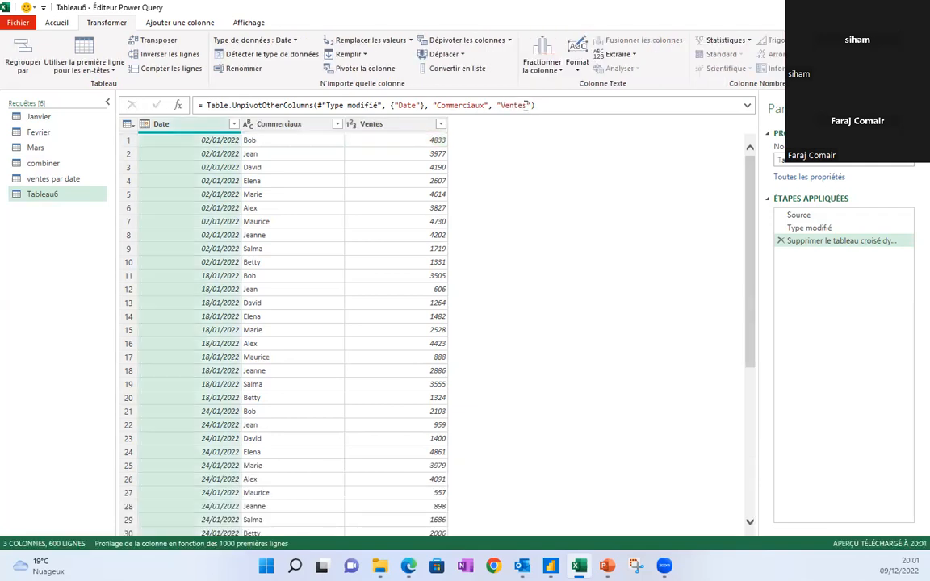
left_click(253, 208)
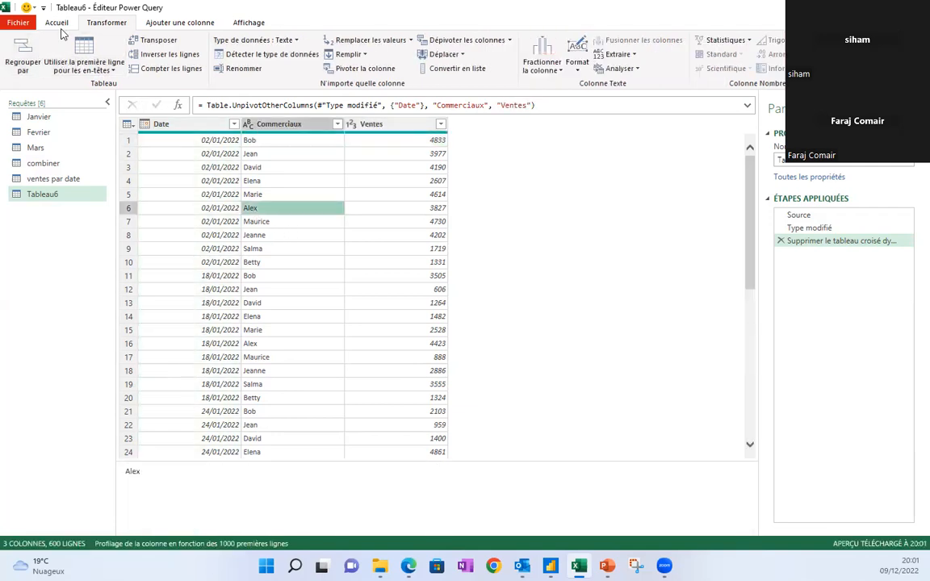
left_click(56, 22)
Close the editor, loading Tableau6 with 'Ne créer que la connexion'.
left_click(32, 71)
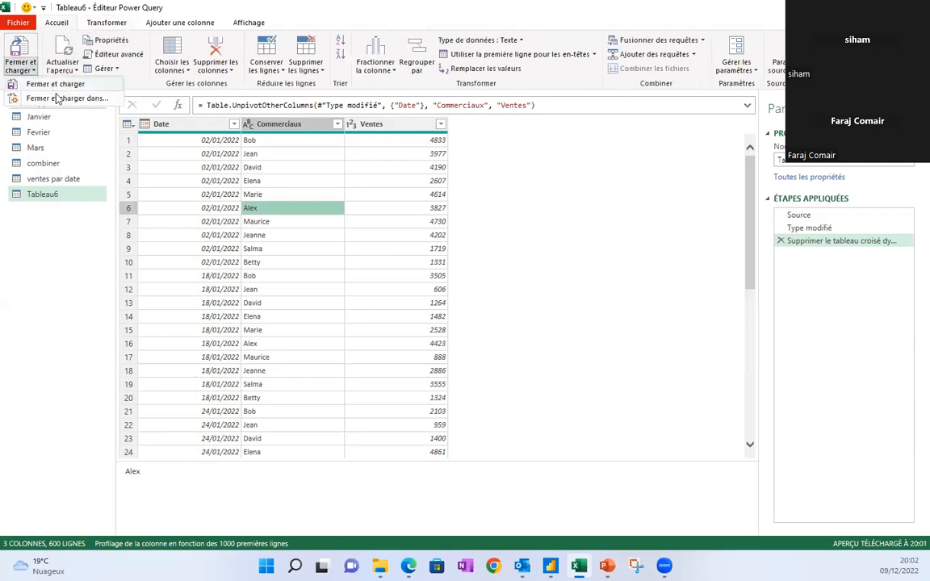
left_click(57, 98)
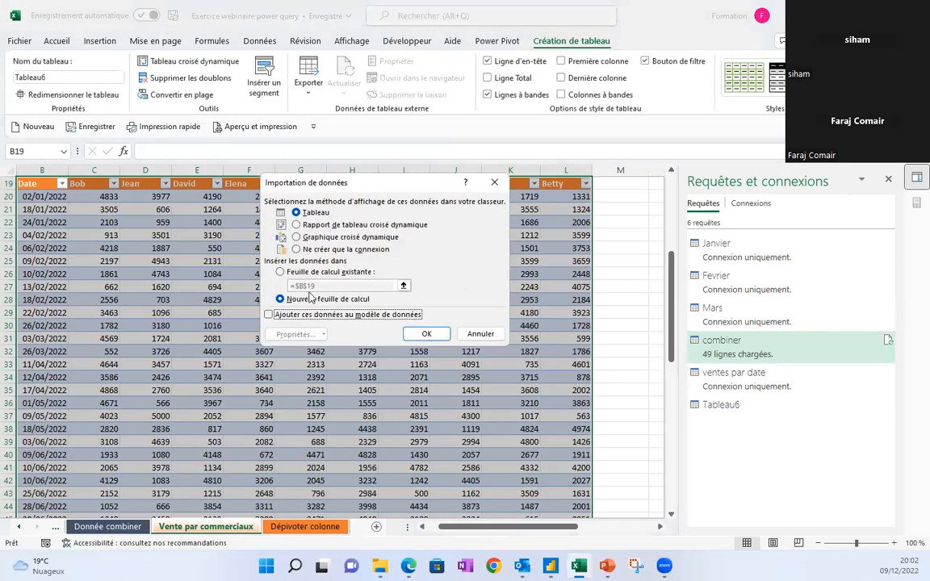
left_click(301, 251)
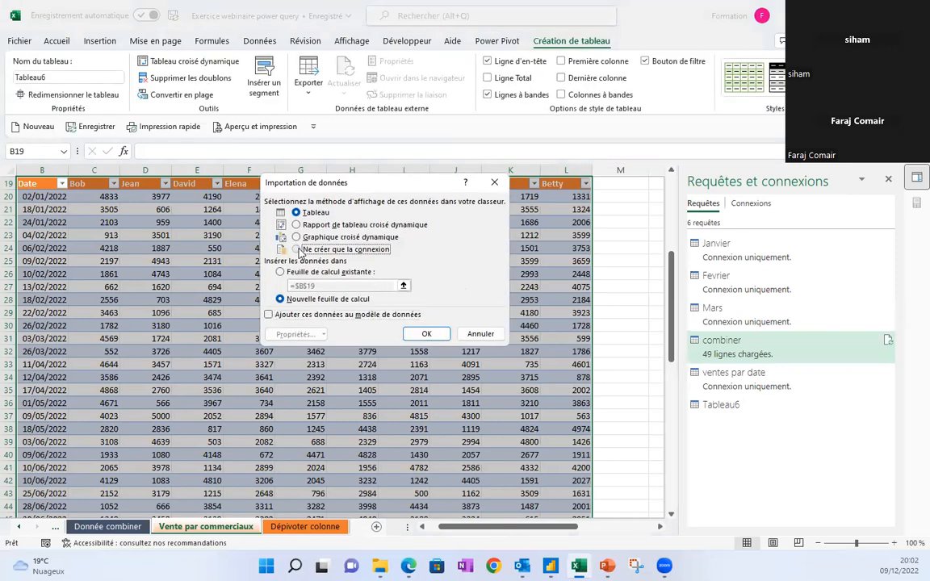
left_click(426, 334)
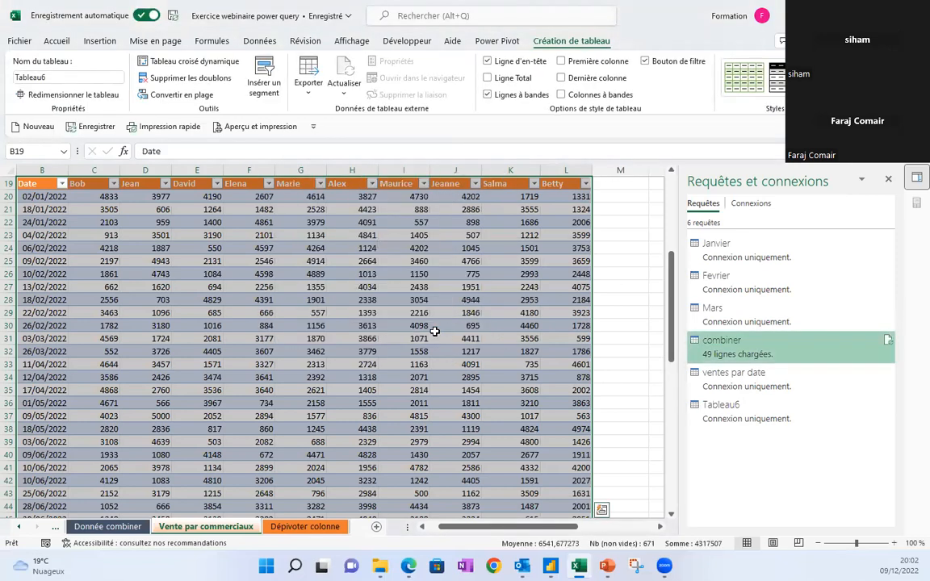
Review the Tableau6 and ventes par date queries, then switch to the Dépivoter colonne sheet.
left_click(741, 414)
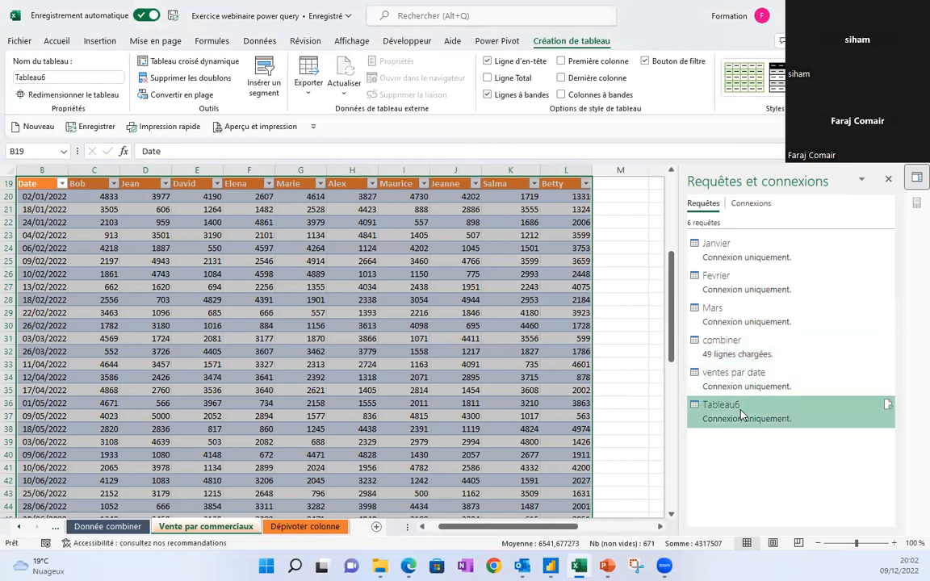
left_click(711, 379)
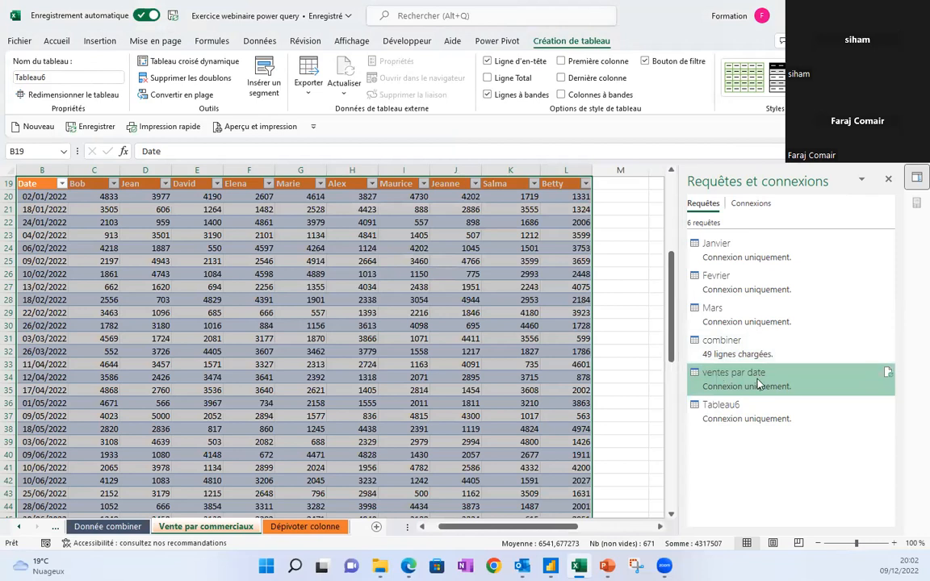
mouse_move(758, 384)
mouse_move(696, 410)
left_click(295, 526)
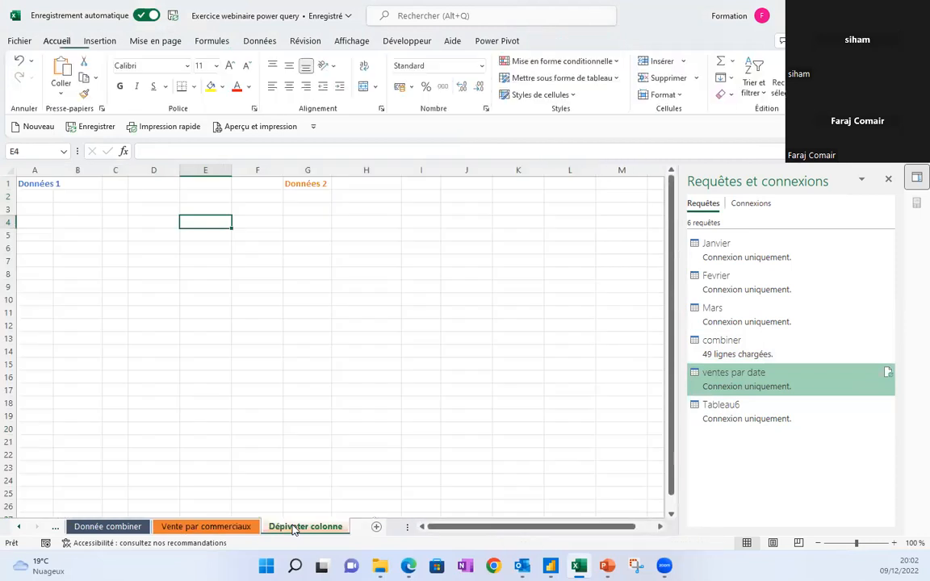
Load ventes par date as a table at $A$2 under Données 1 via Charger dans.
left_click(44, 198)
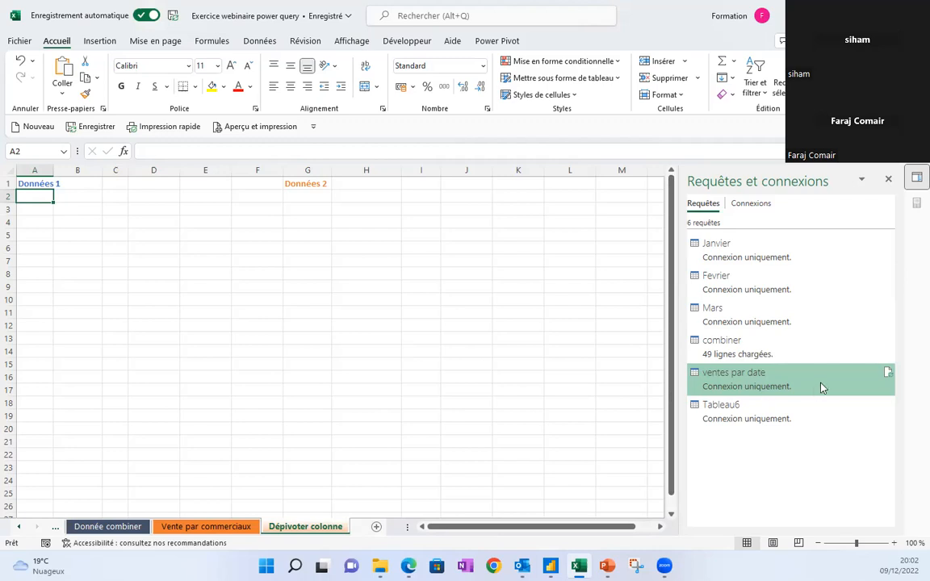
mouse_move(763, 386)
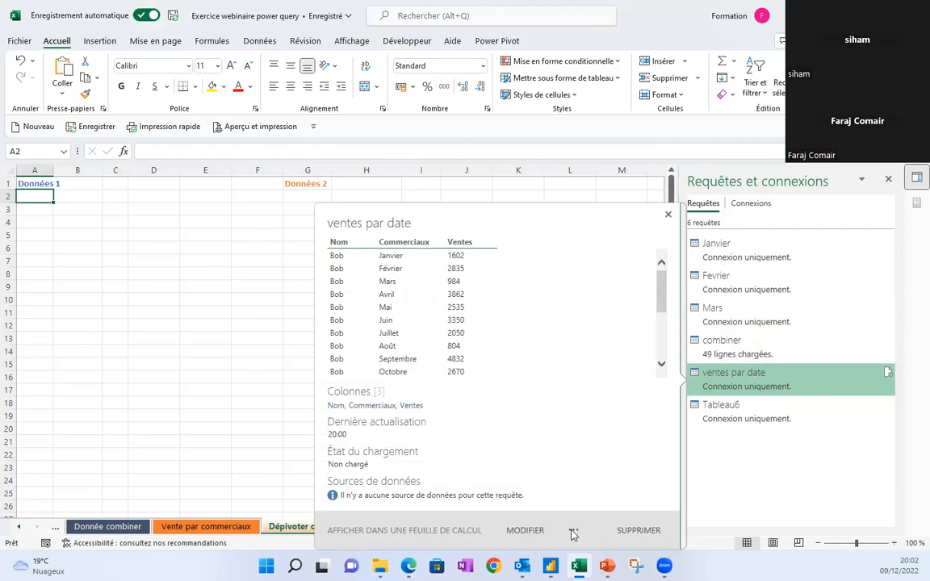
left_click(576, 531)
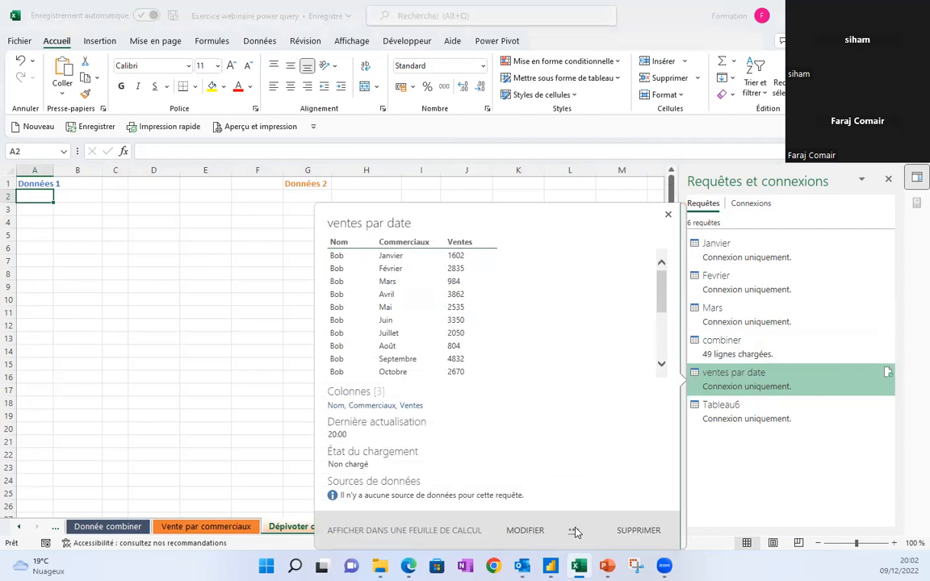
left_click(574, 527)
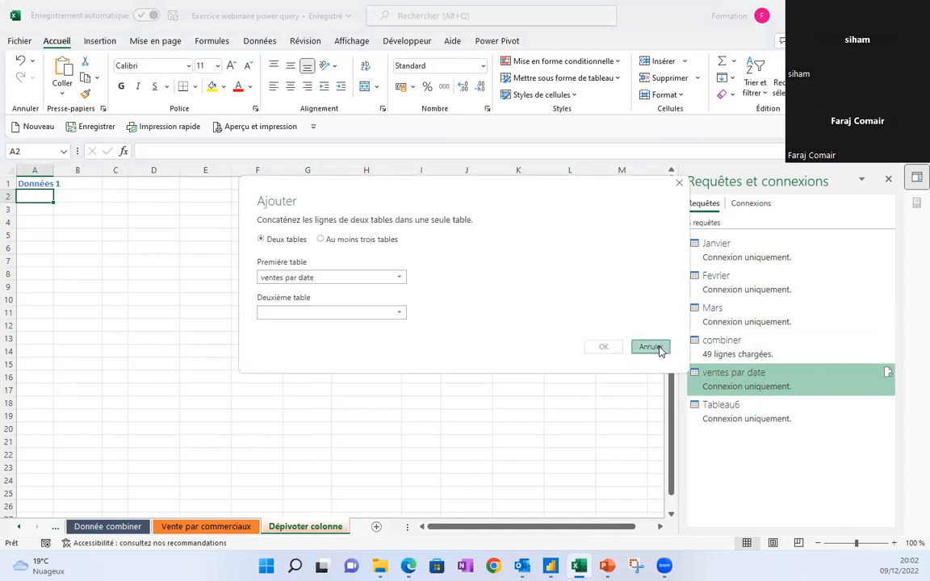
left_click(661, 348)
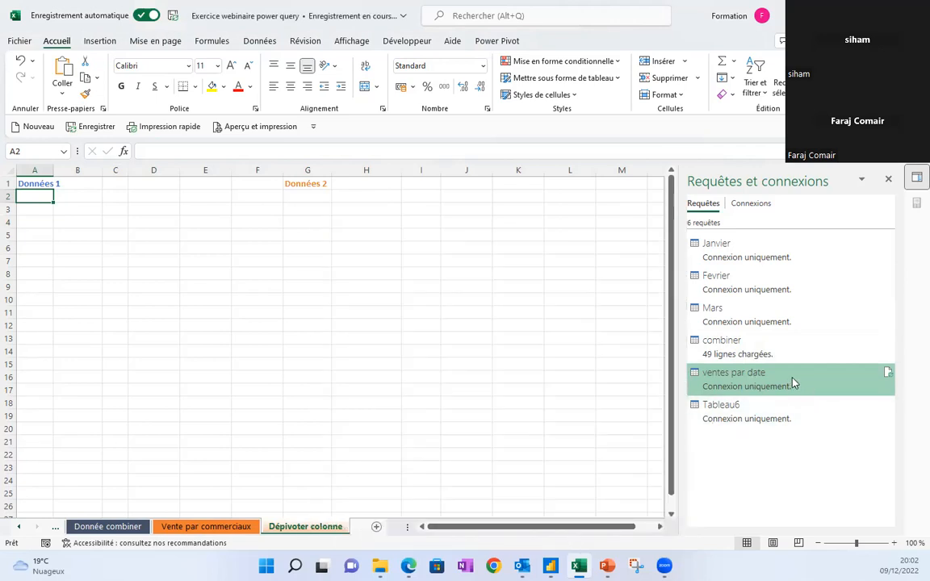
mouse_move(749, 382)
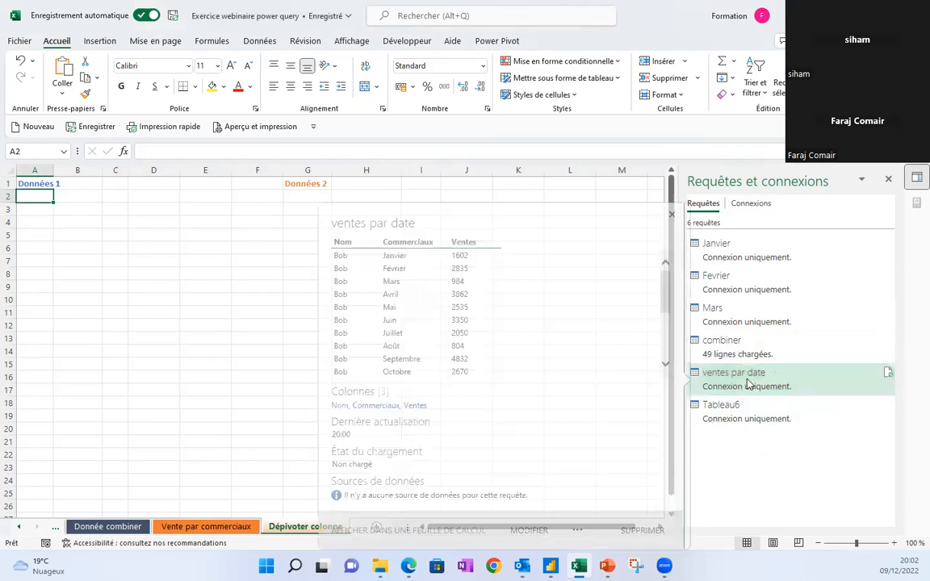
left_click(573, 532)
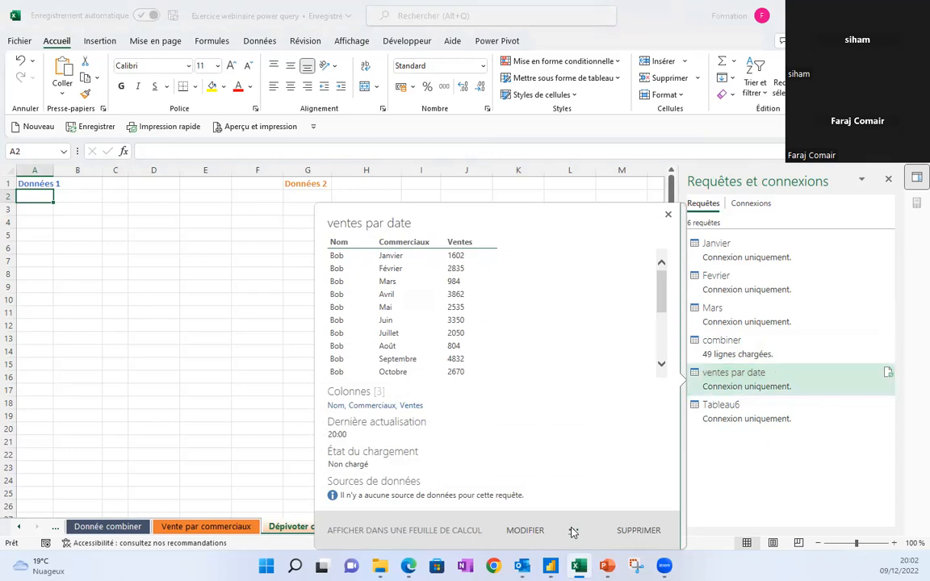
left_click(611, 461)
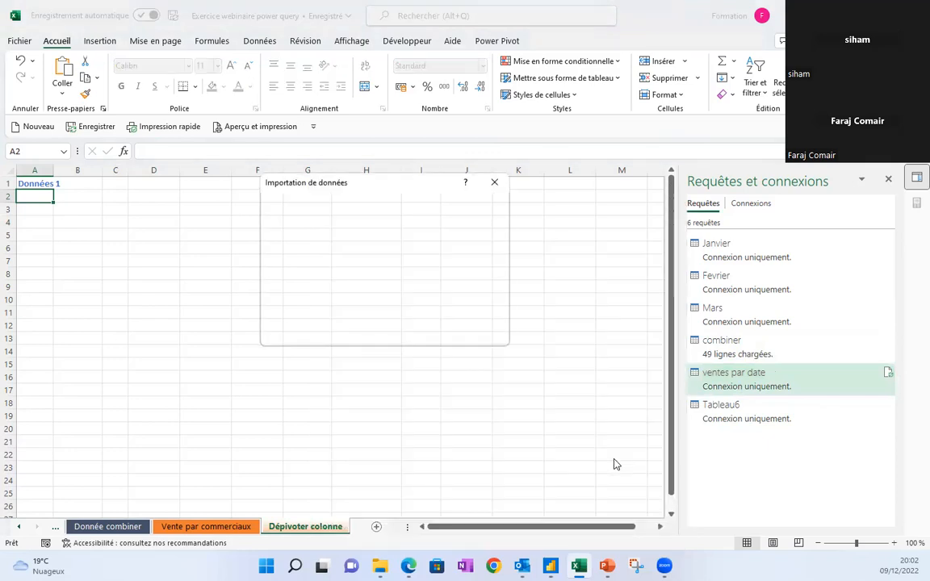
left_click(296, 213)
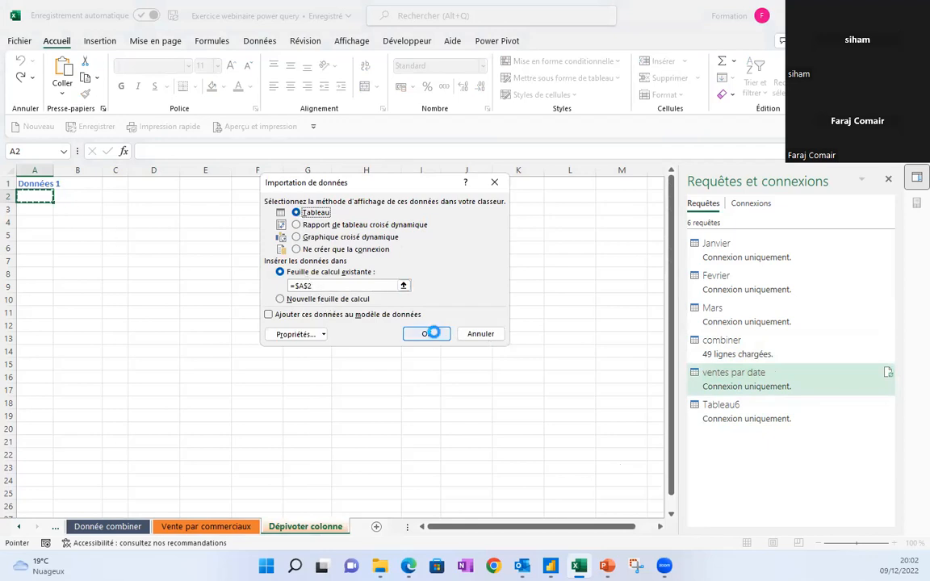
left_click(429, 332)
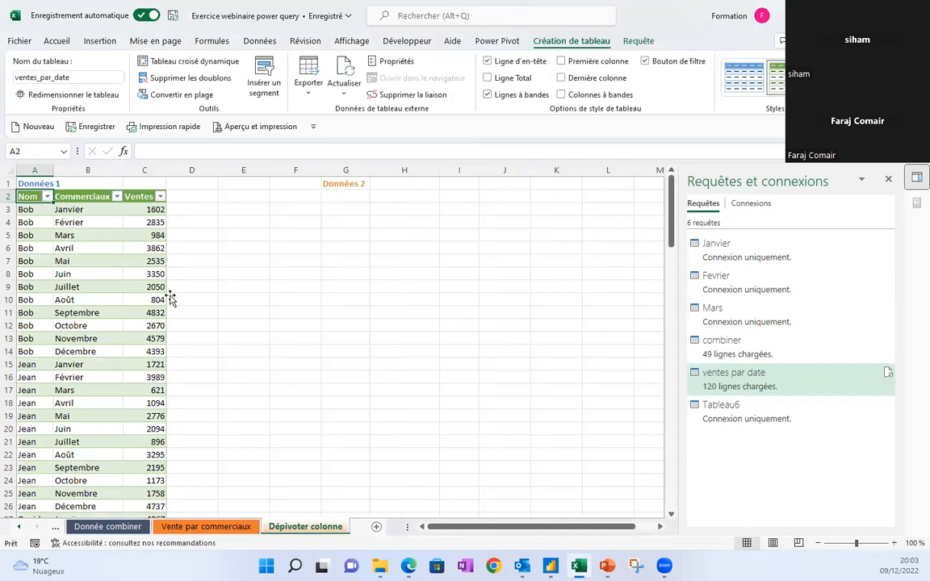
Load the Tableau6 query as a table on the existing sheet at $G$2 under Données 2.
left_click(345, 196)
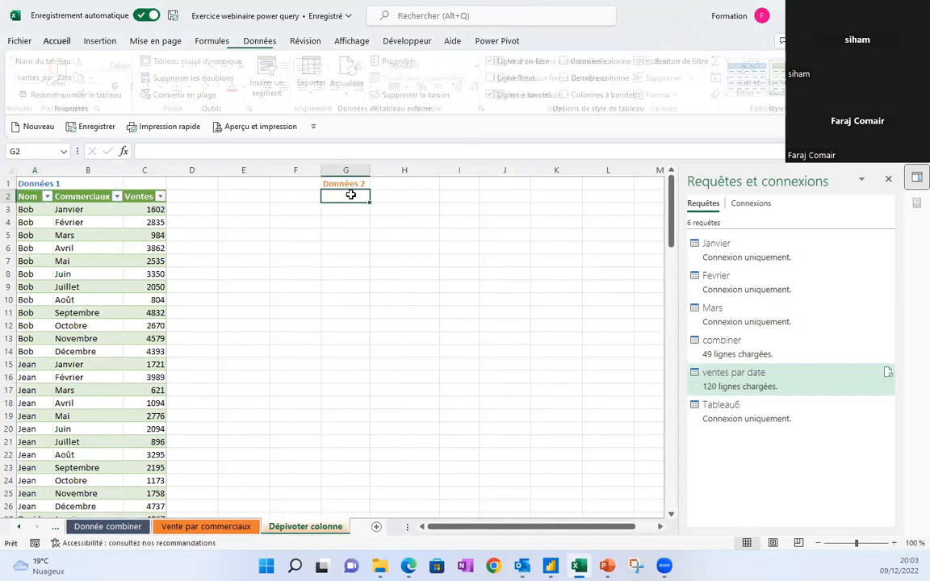
mouse_move(759, 413)
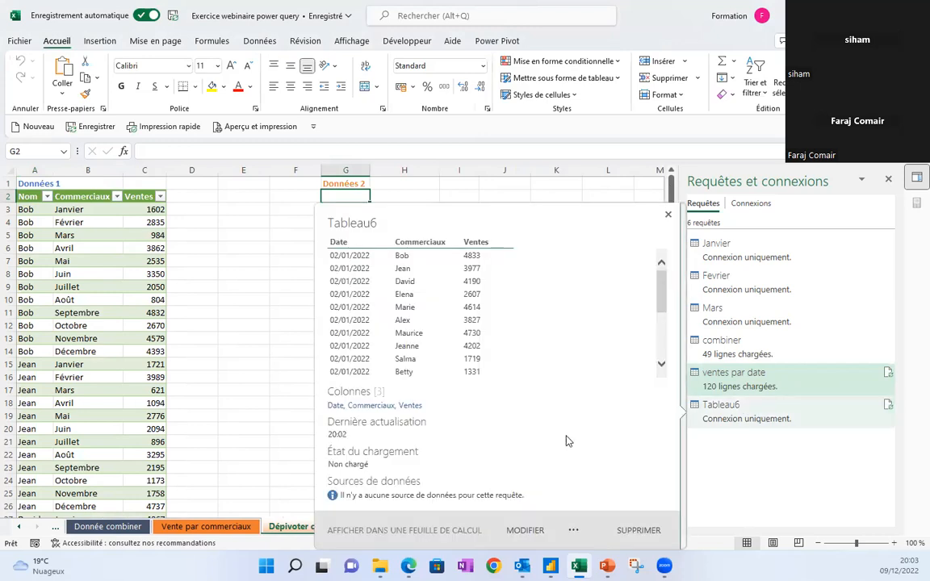
left_click(574, 532)
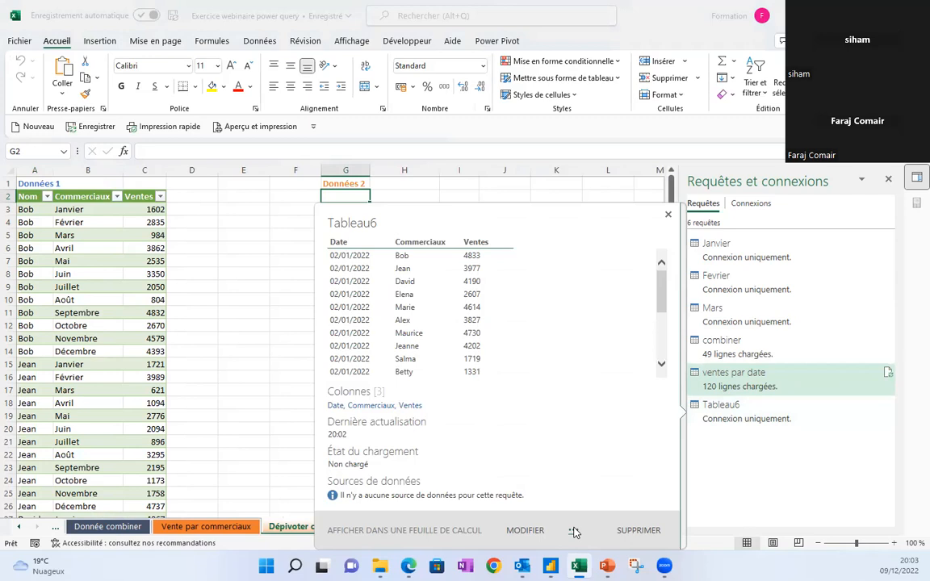
left_click(574, 532)
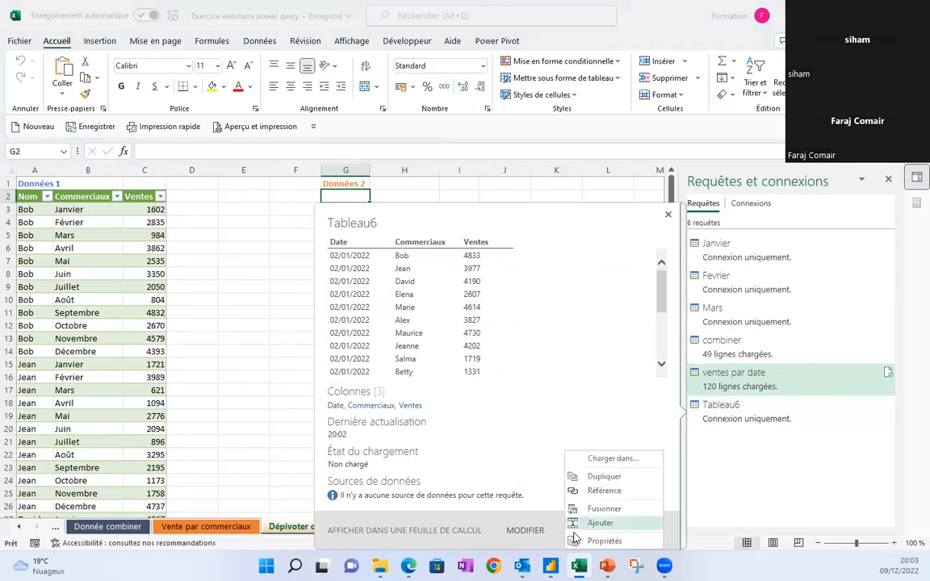
left_click(615, 459)
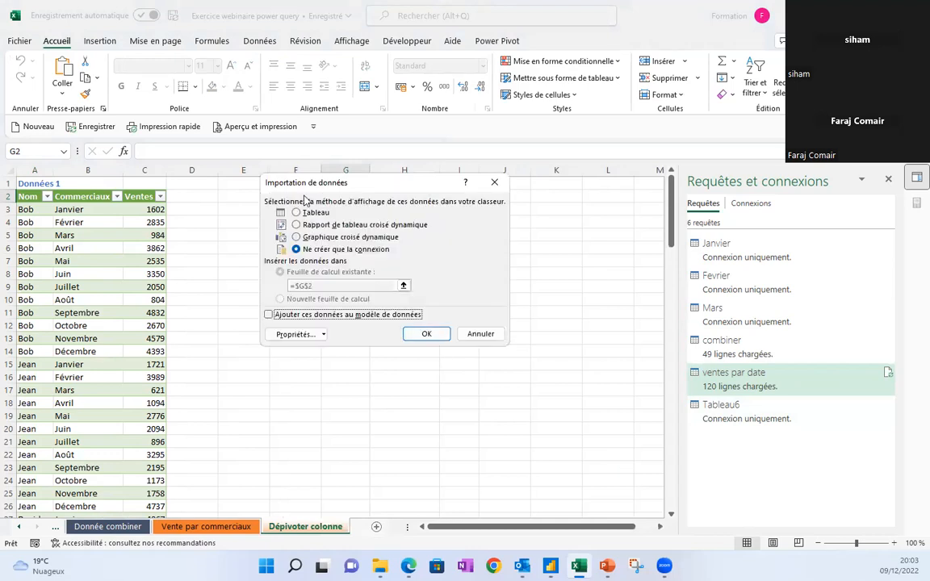
left_click(296, 214)
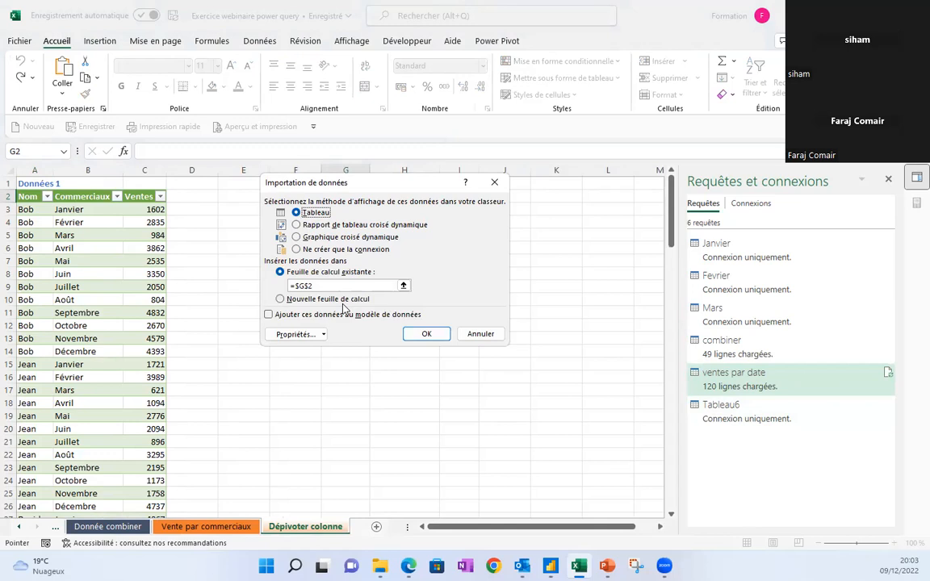
left_click_drag(390, 183, 563, 205)
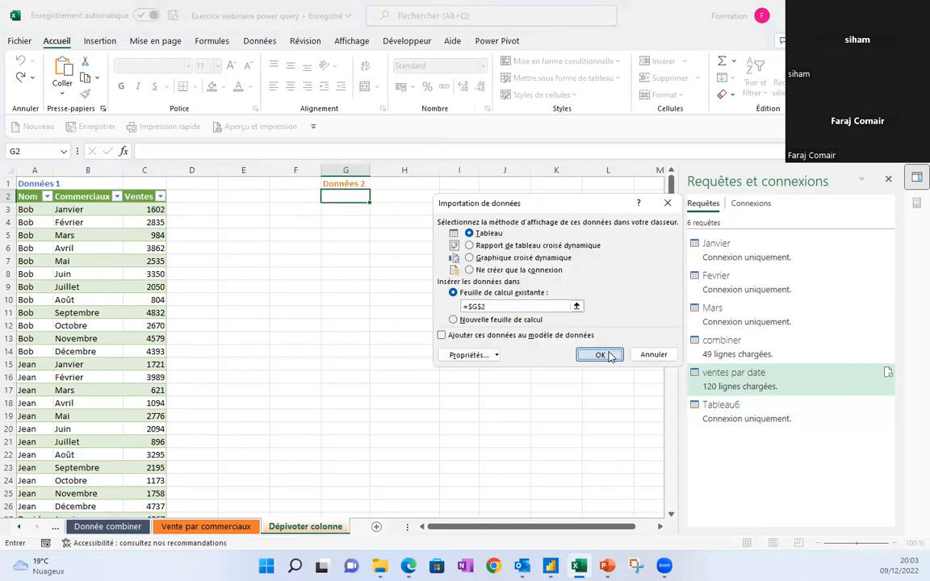
left_click(602, 354)
left_click(411, 247)
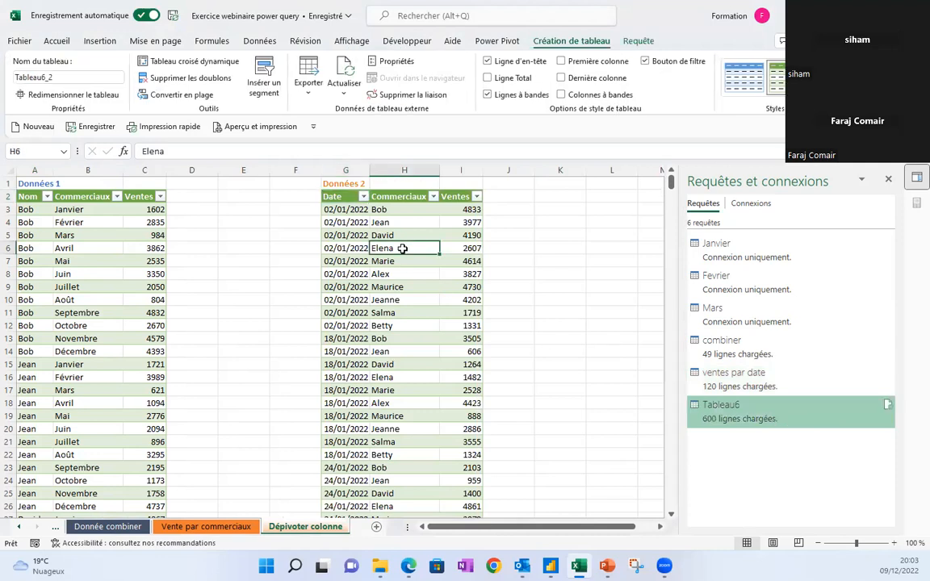
Compare cells in the ventes par date and Tableau6_2 tables, then present PowerPoint's Scanner slide full screen.
left_click(67, 234)
left_click(380, 273)
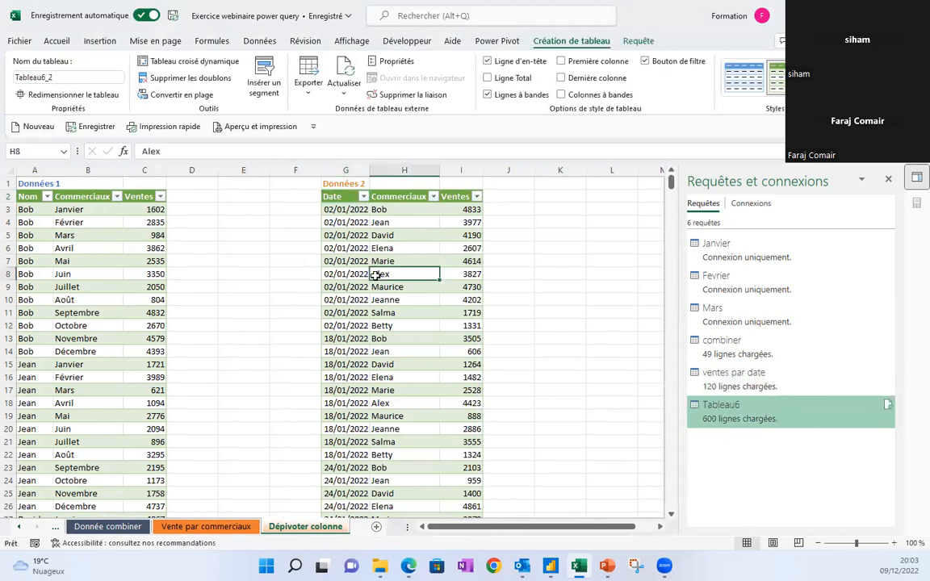
left_click(80, 260)
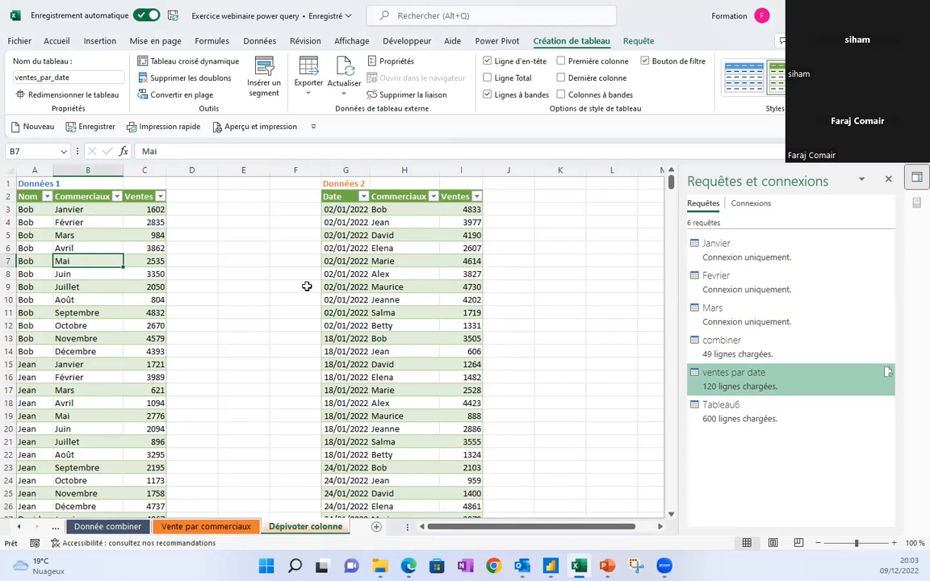
left_click(375, 299)
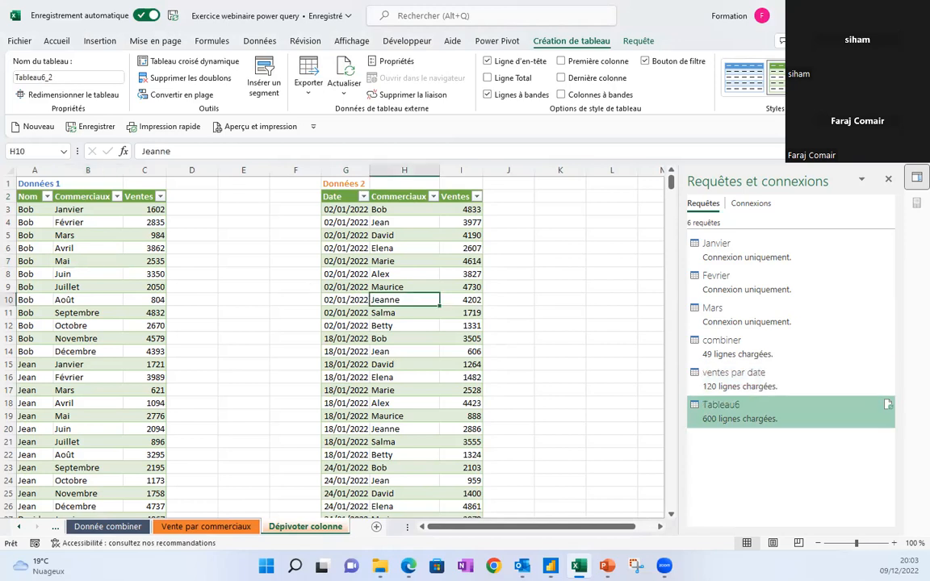
key("alt+Tab")
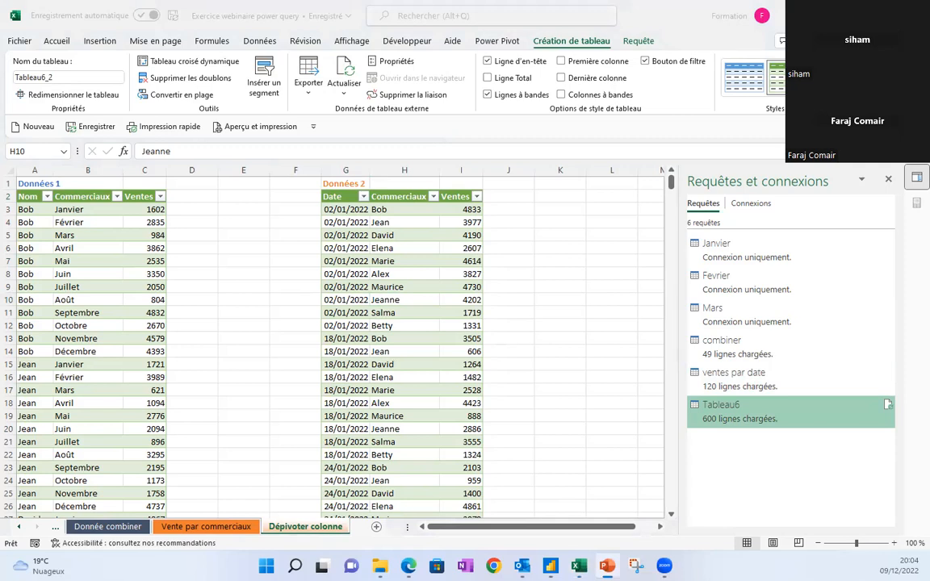
key("shift+F5")
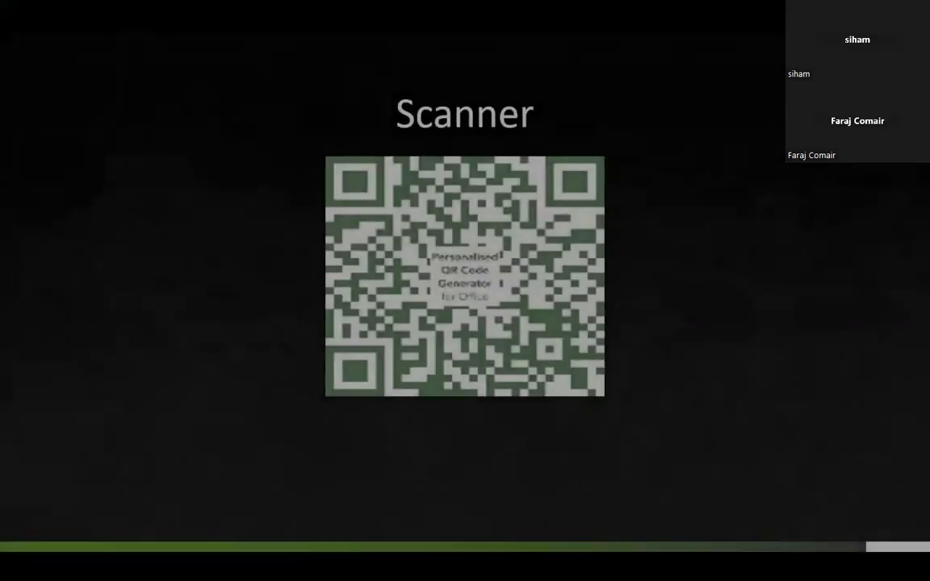